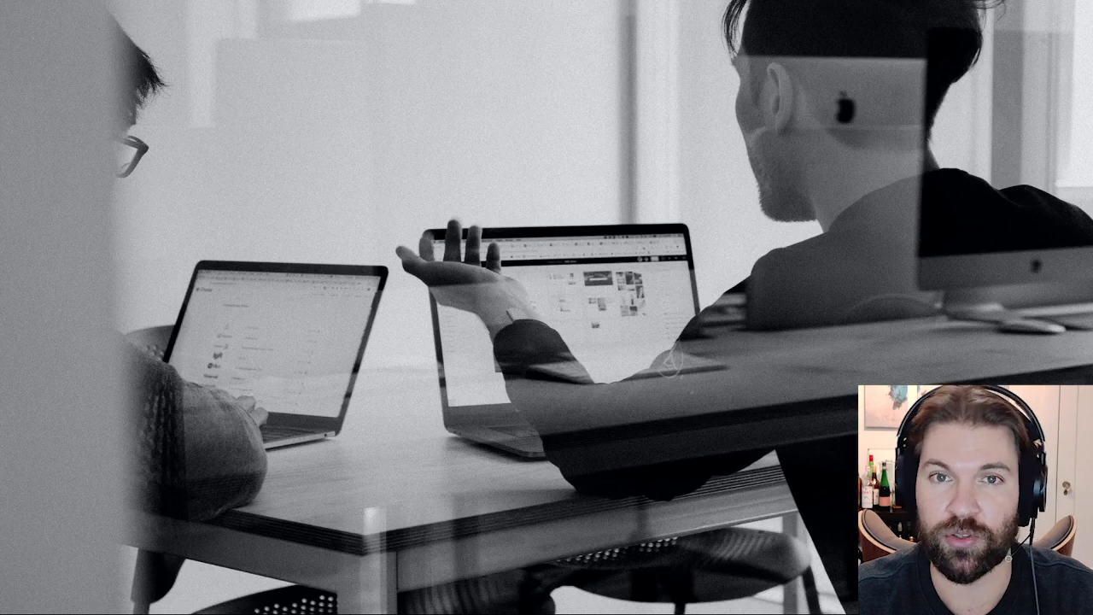
Switch to the Chrome window showing the Odoo apps home screen.
key(alt+Tab)
key(alt+Tab)
key(alt+Tab)
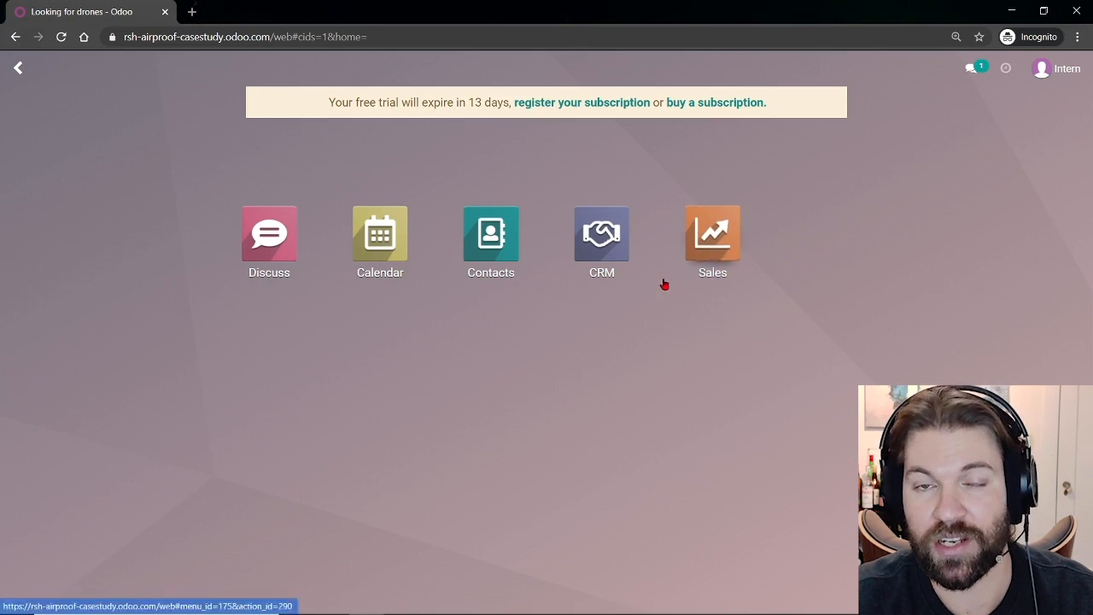
Go to the CRM Leads list, glance at Favorites, and start a blank new lead.
click(594, 236)
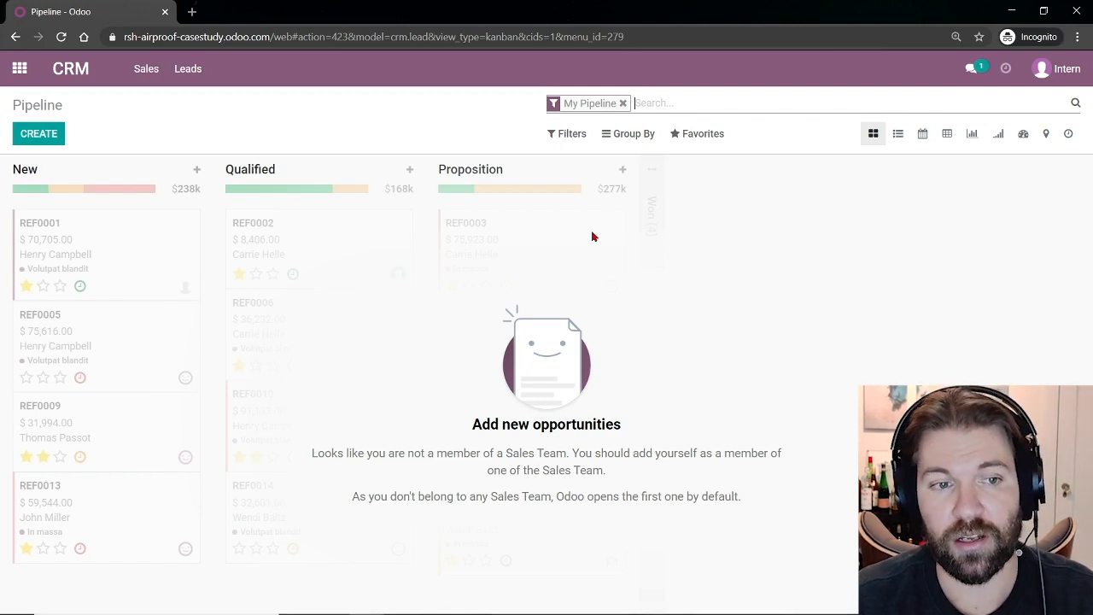
click(186, 70)
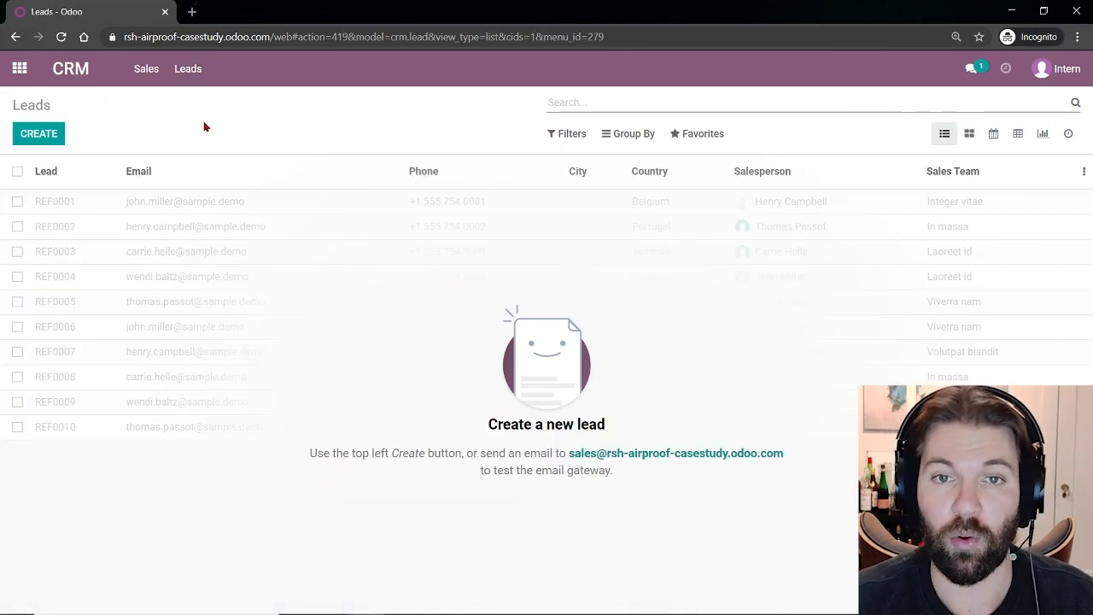
click(705, 141)
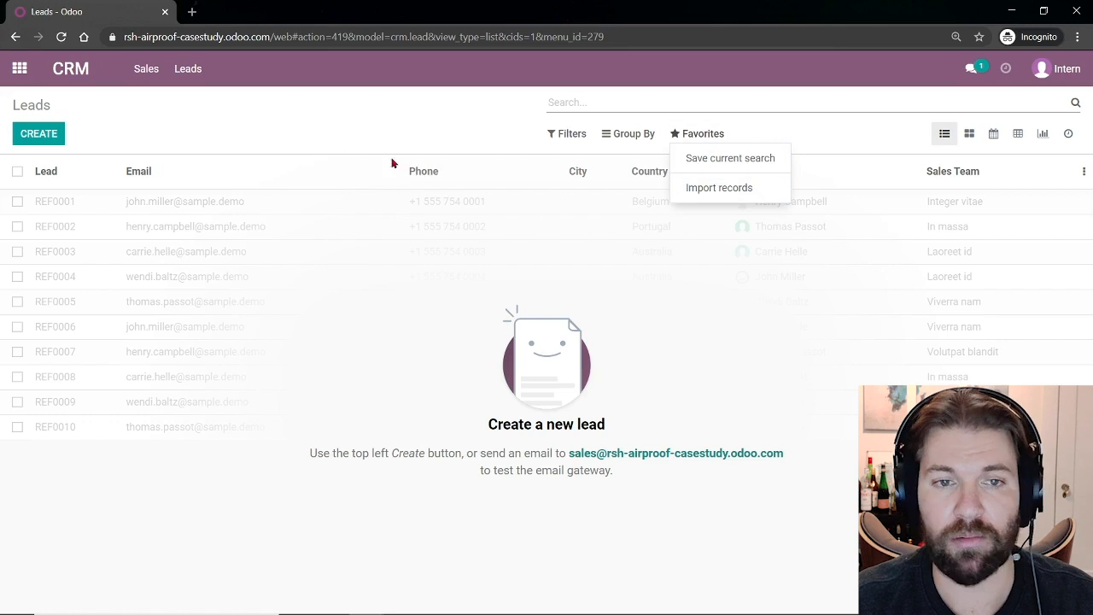
click(53, 137)
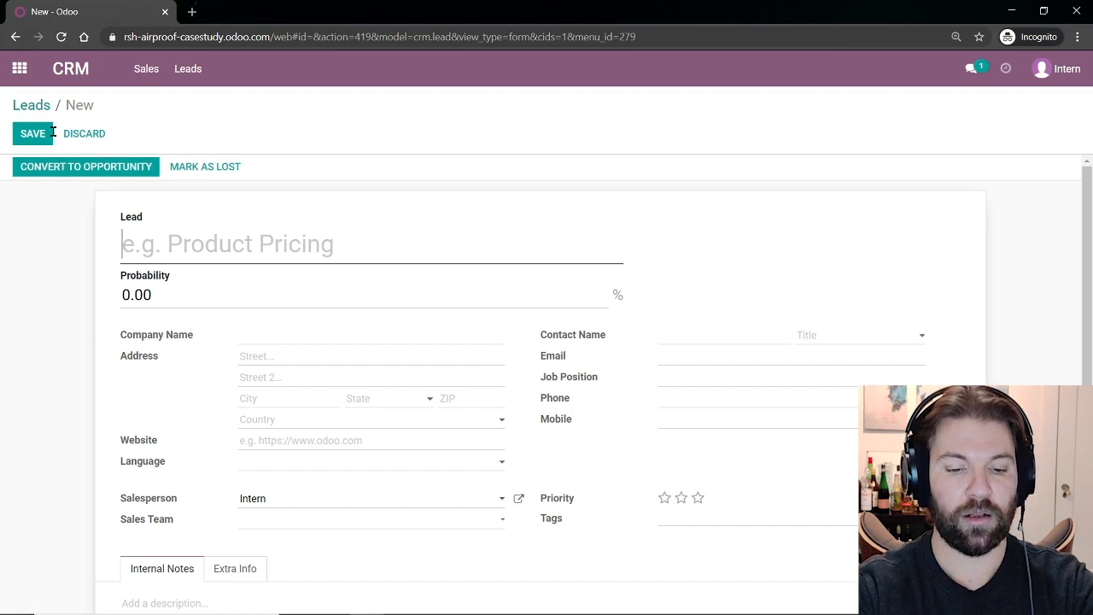
Title the lead 'Client looking for nice drones' with company Alpha, contact name, e-mail, job Purchase Manager and phone.
text(Client looking for )
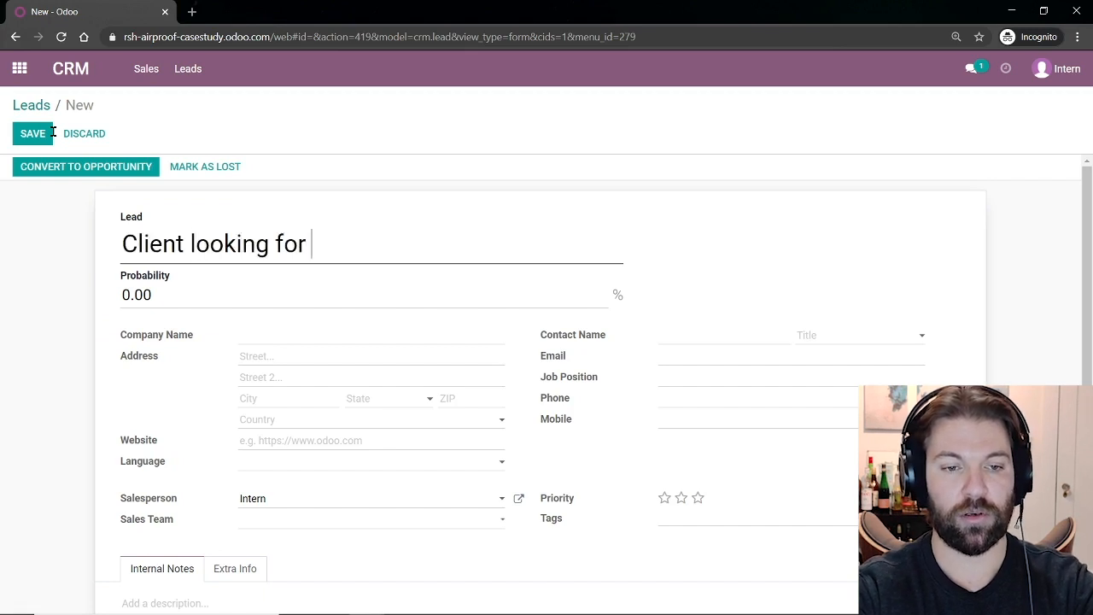
text(nice drones)
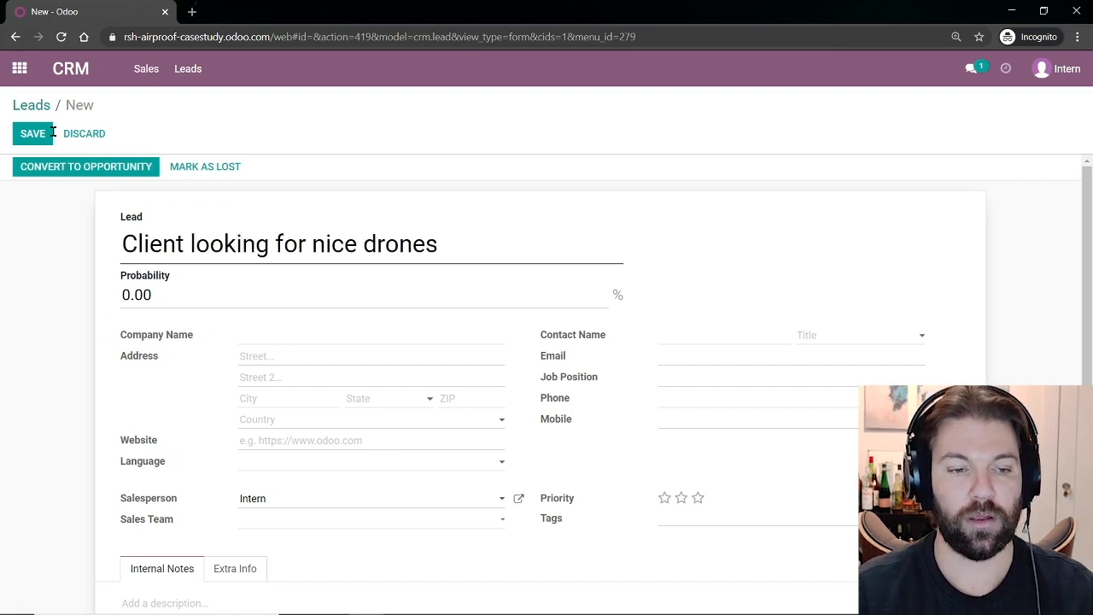
click(259, 331)
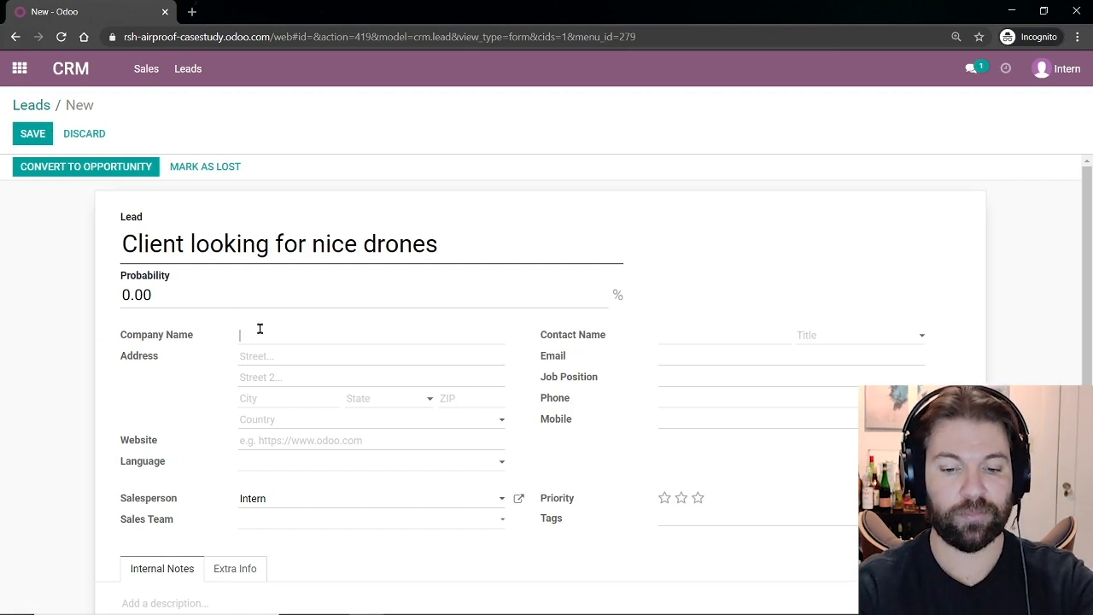
text(Alpha)
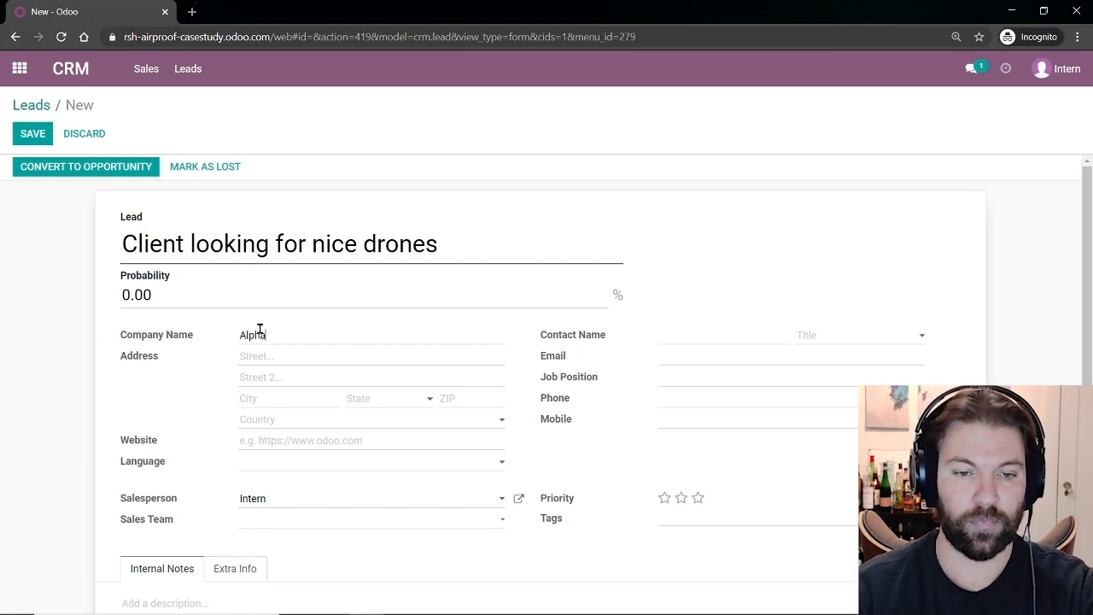
click(676, 330)
text(Bet)
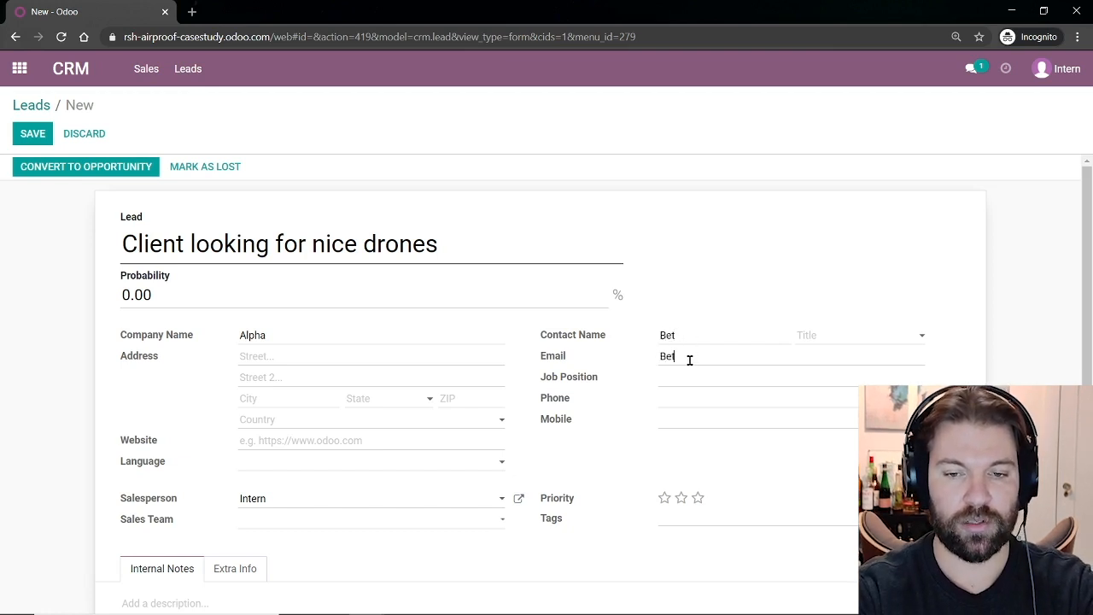
click(689, 360)
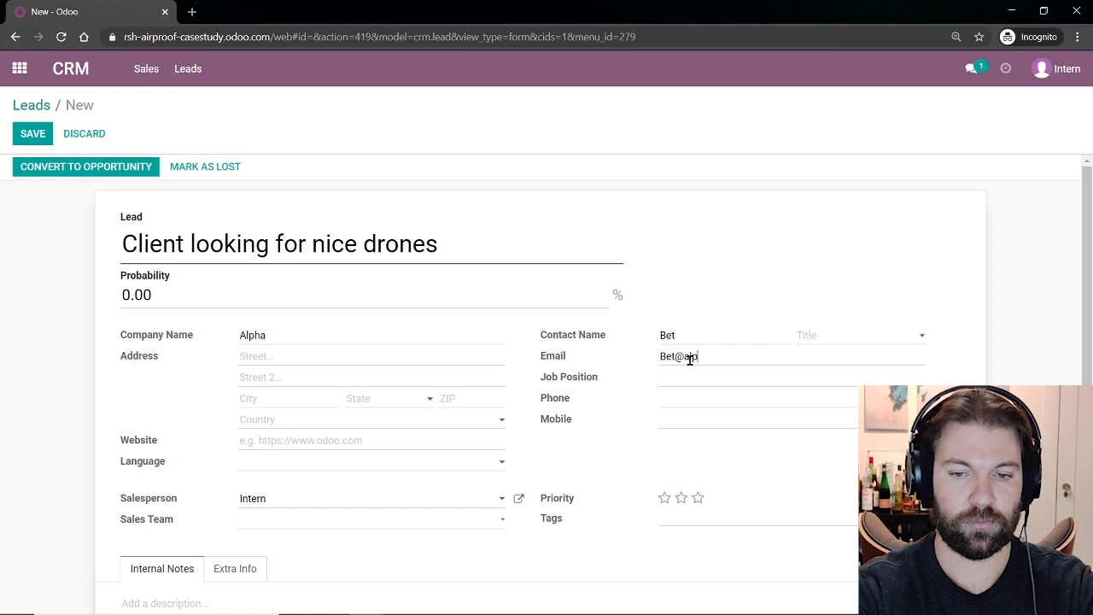
key(Tab)
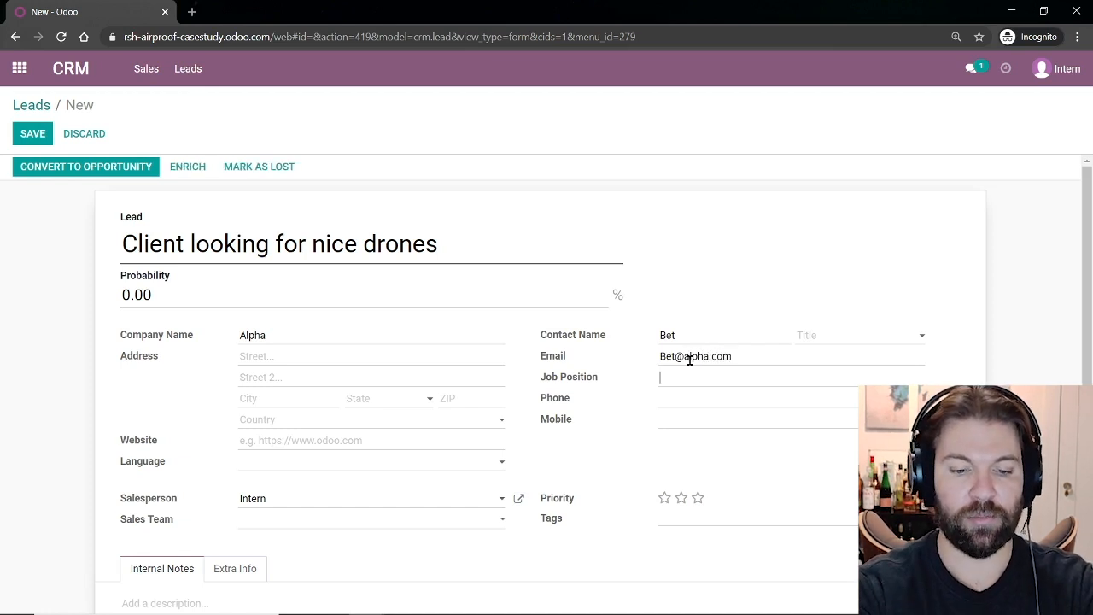
text(Purchase Manager)
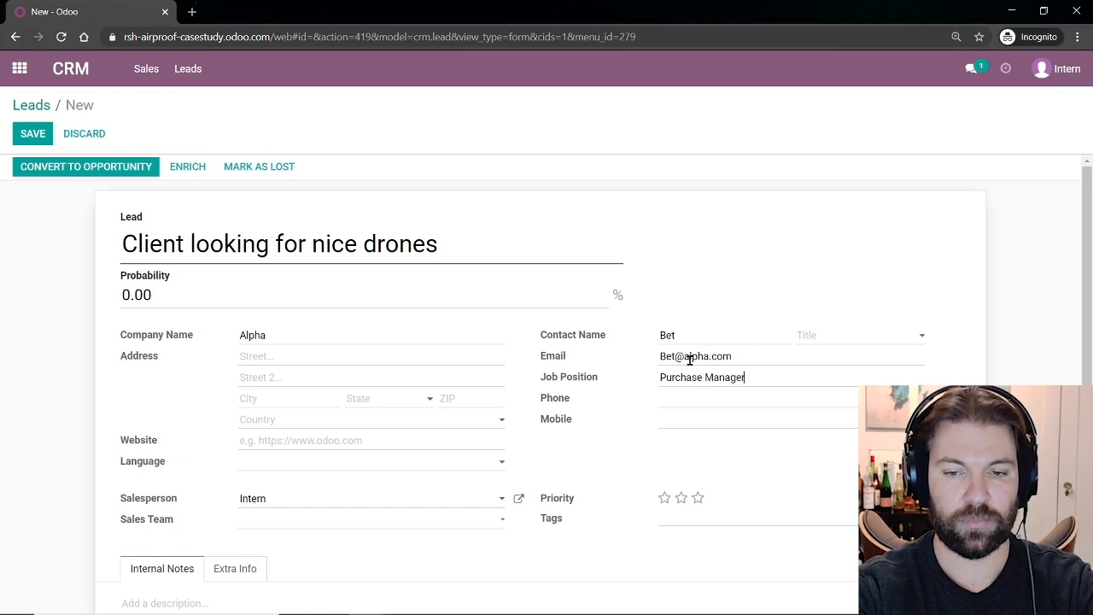
key(Tab)
text(123456789)
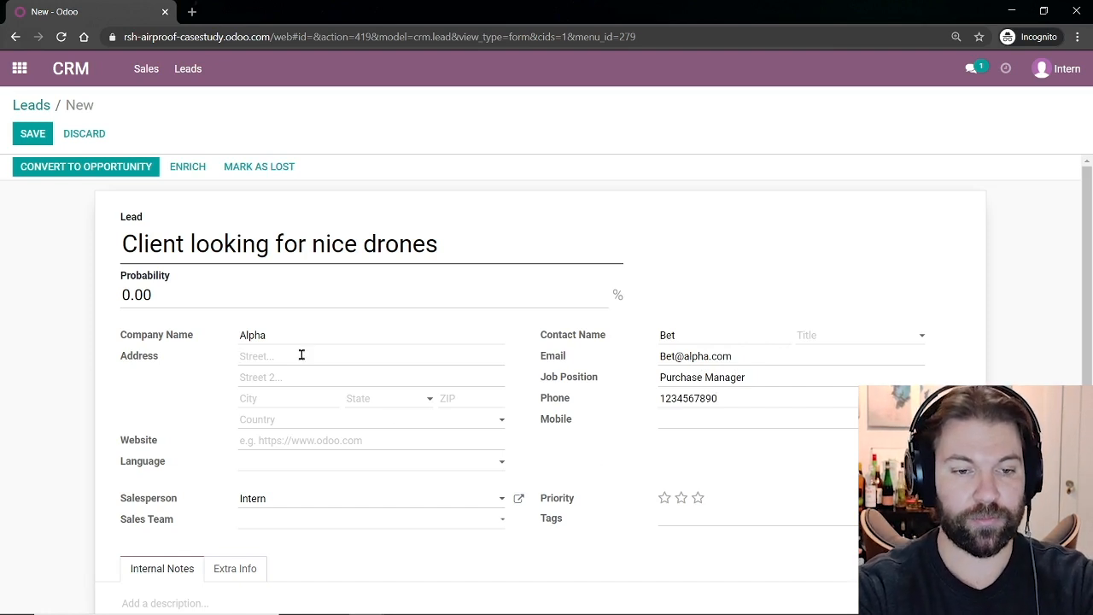
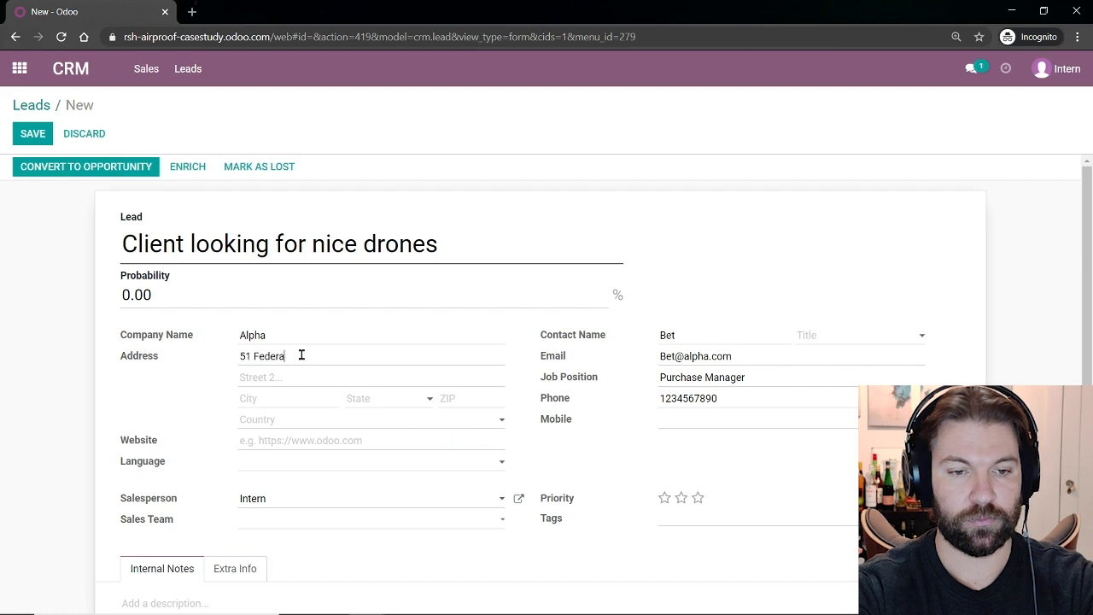
Enter the street and city, with state California (US) and country United States.
text(Sa)
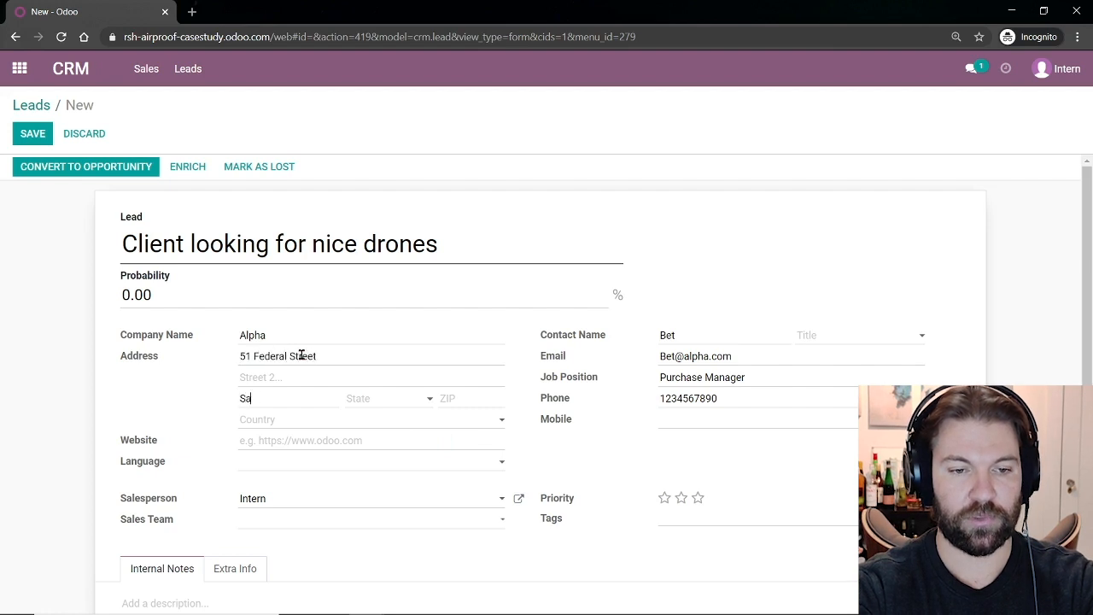
text(n Francisco)
key(Tab)
text(C)
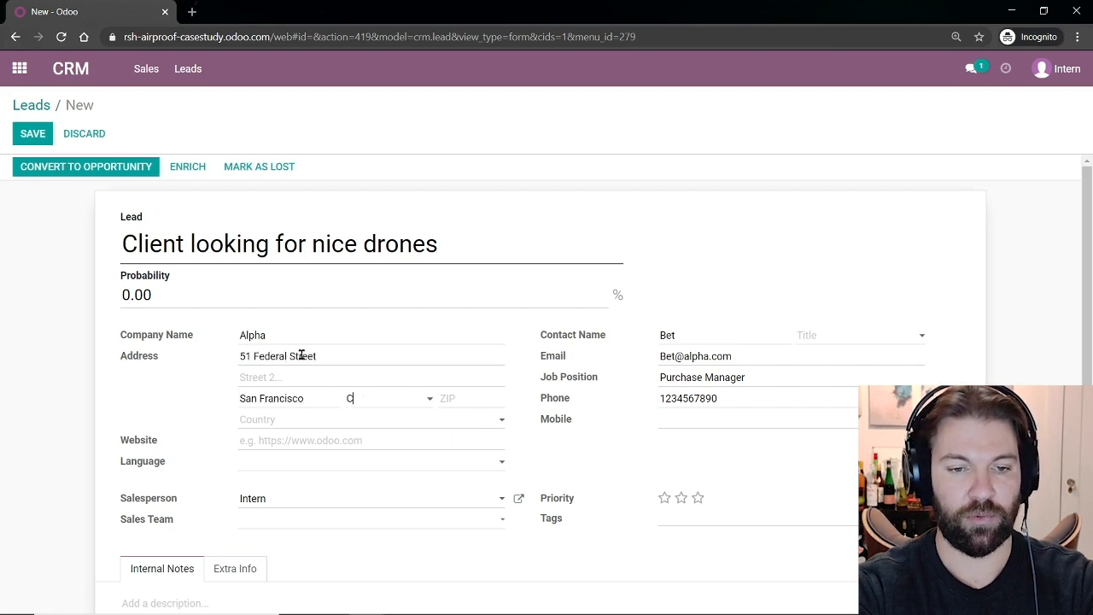
text(alifo)
key(Down)
key(Down)
key(Return)
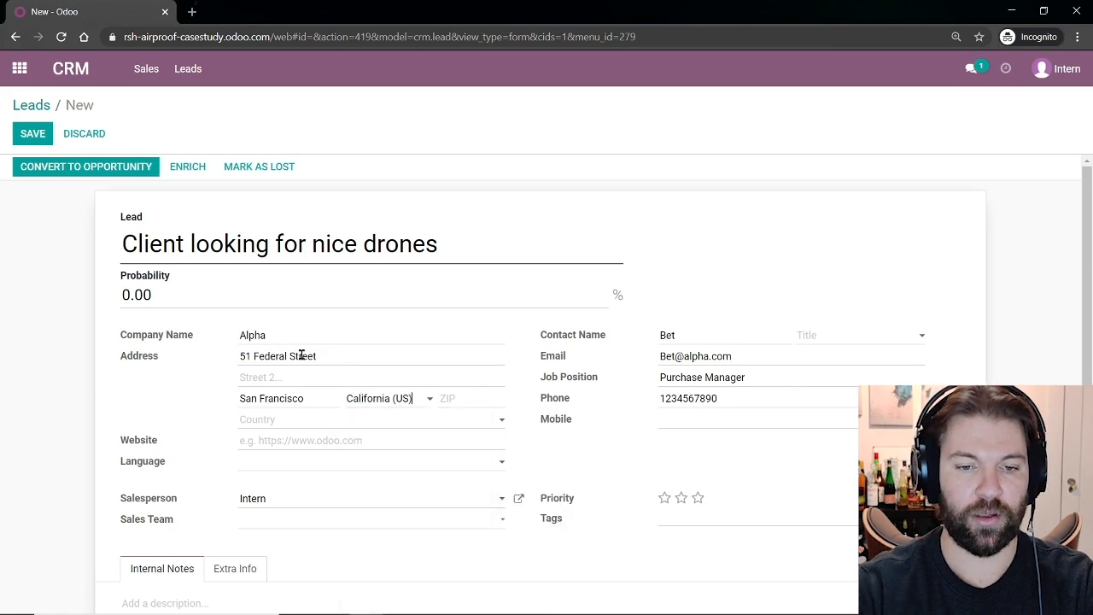
key(Tab)
text(9)
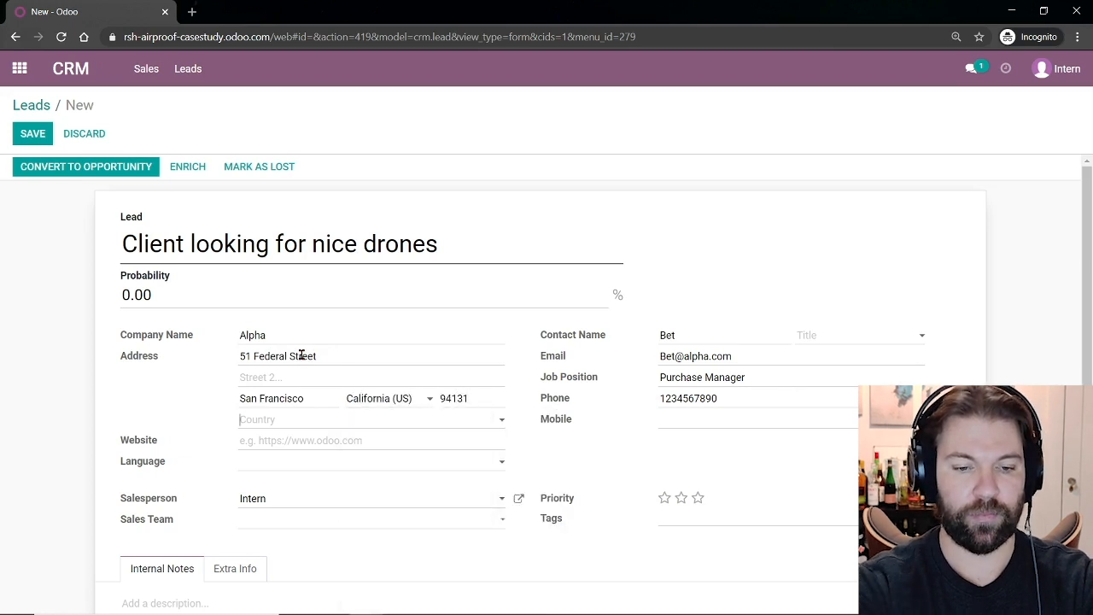
text(United)
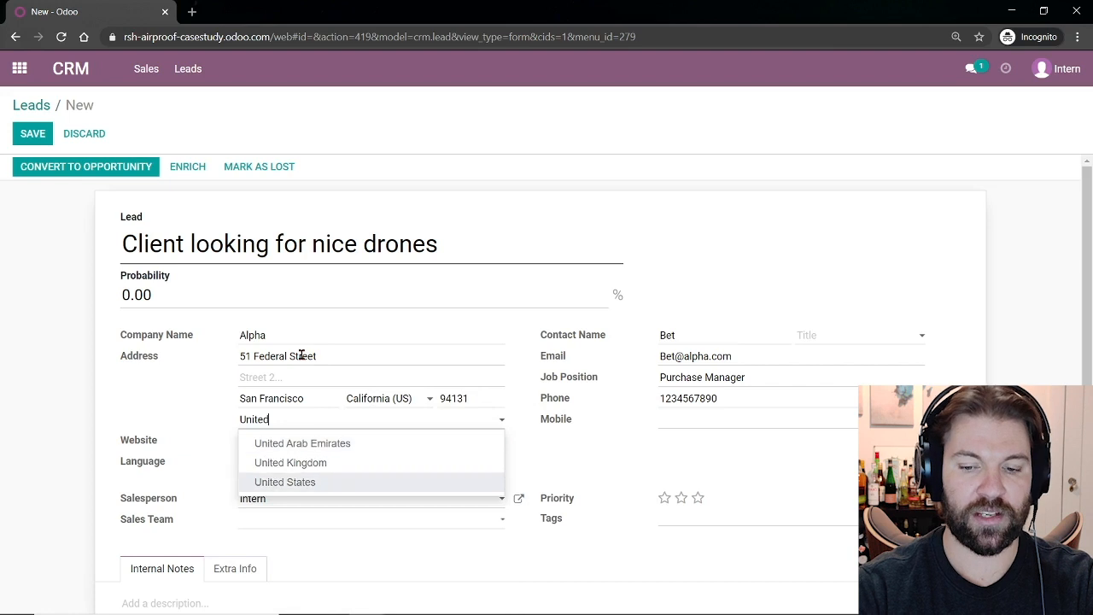
key(Return)
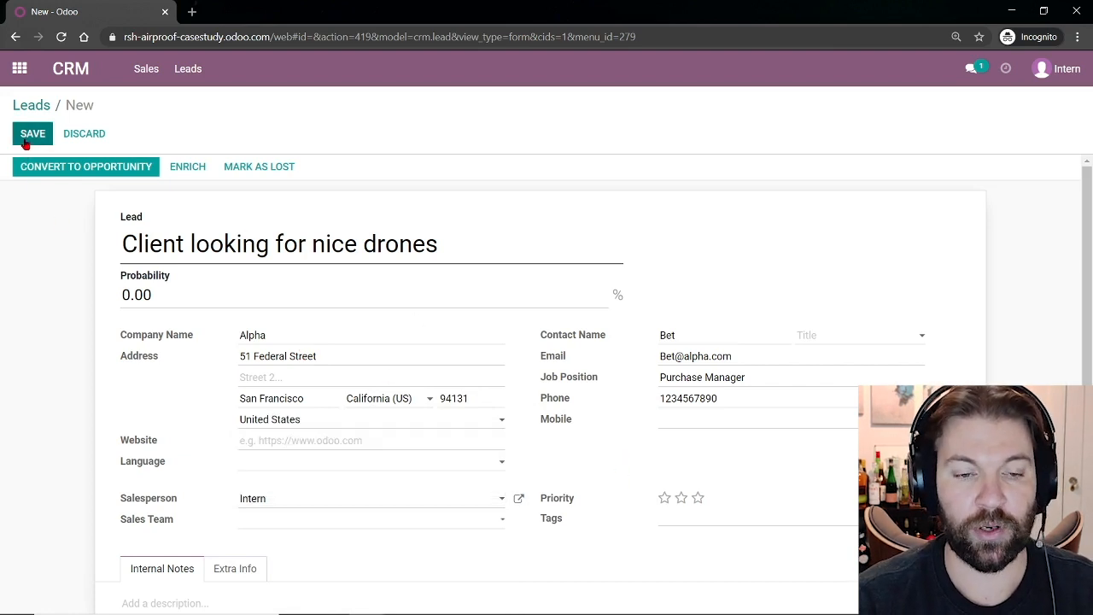
scroll(77, 478, down, 2)
Write the internal note 'Notes of our sale' and tag the lead Drones and Accessories.
click(152, 477)
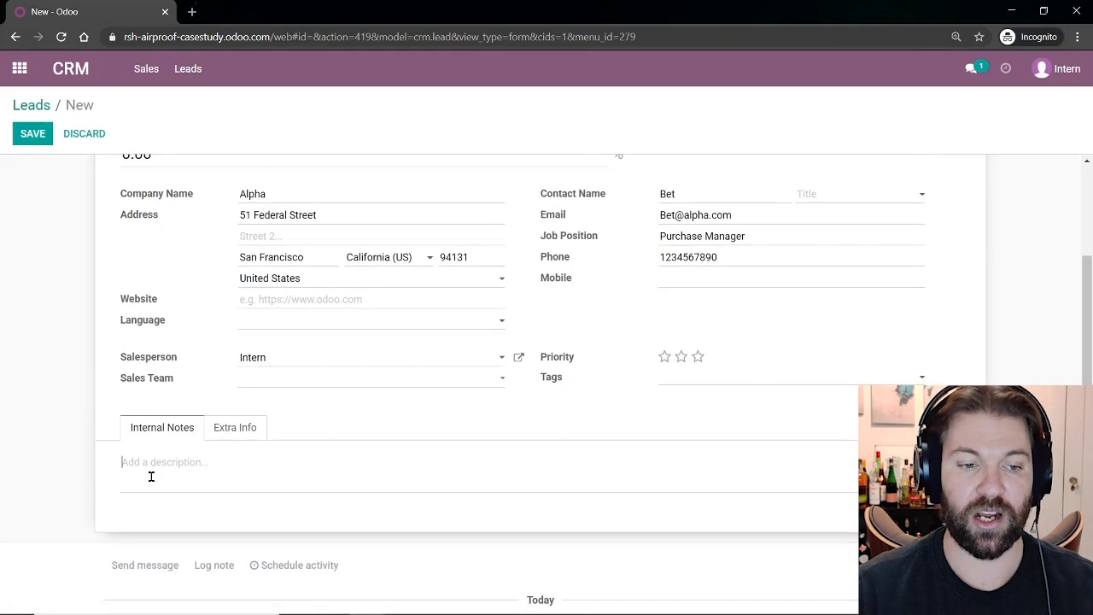
text(Notes of our sale)
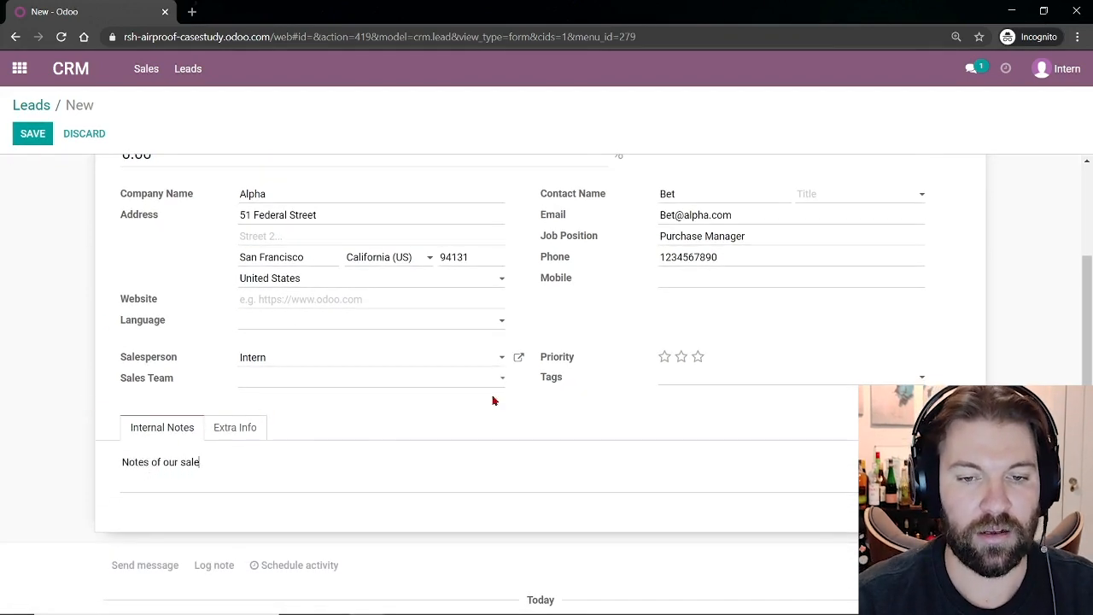
click(676, 379)
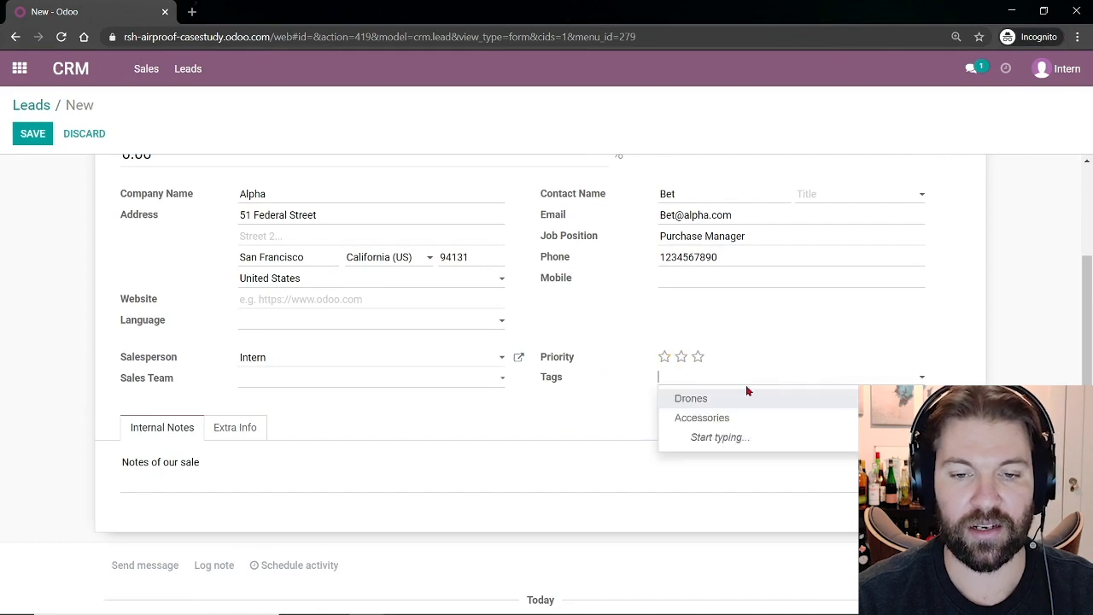
click(732, 401)
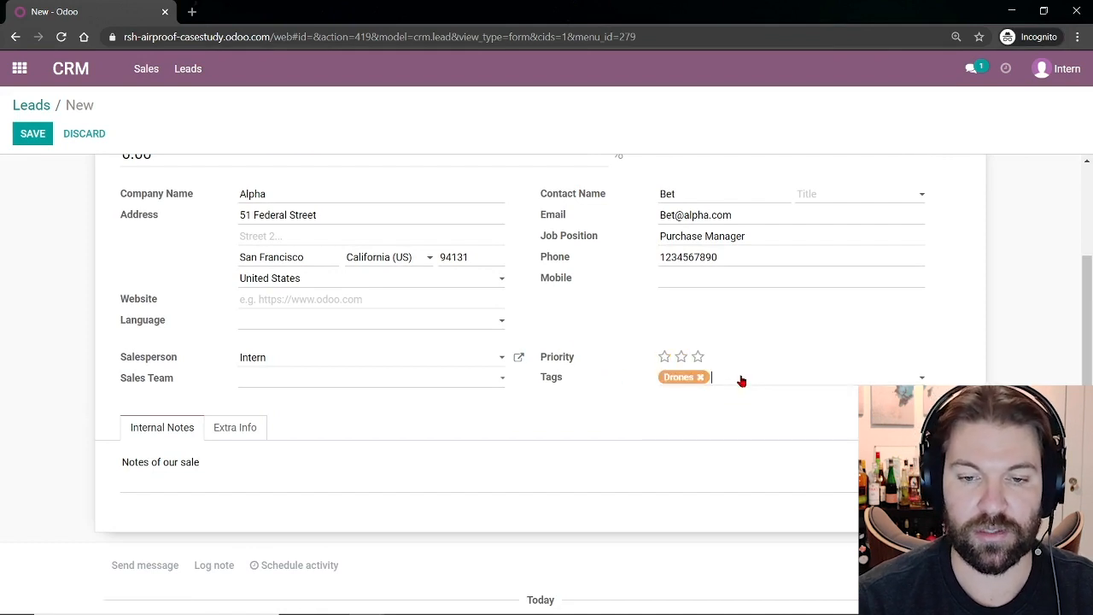
click(741, 381)
click(751, 398)
Save the new lead.
scroll(560, 417, up, 2)
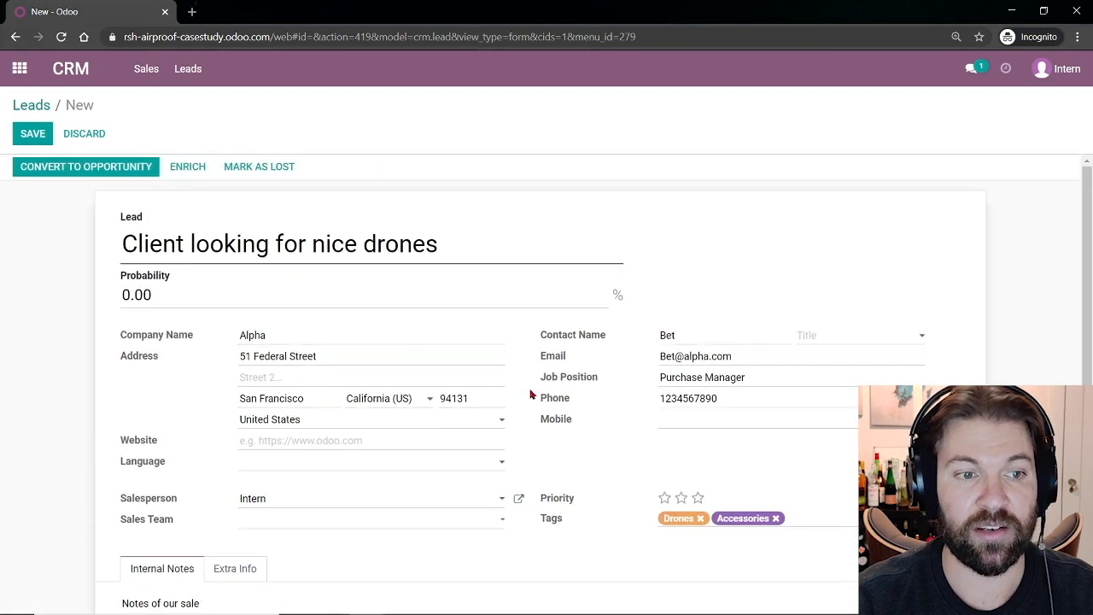
click(33, 137)
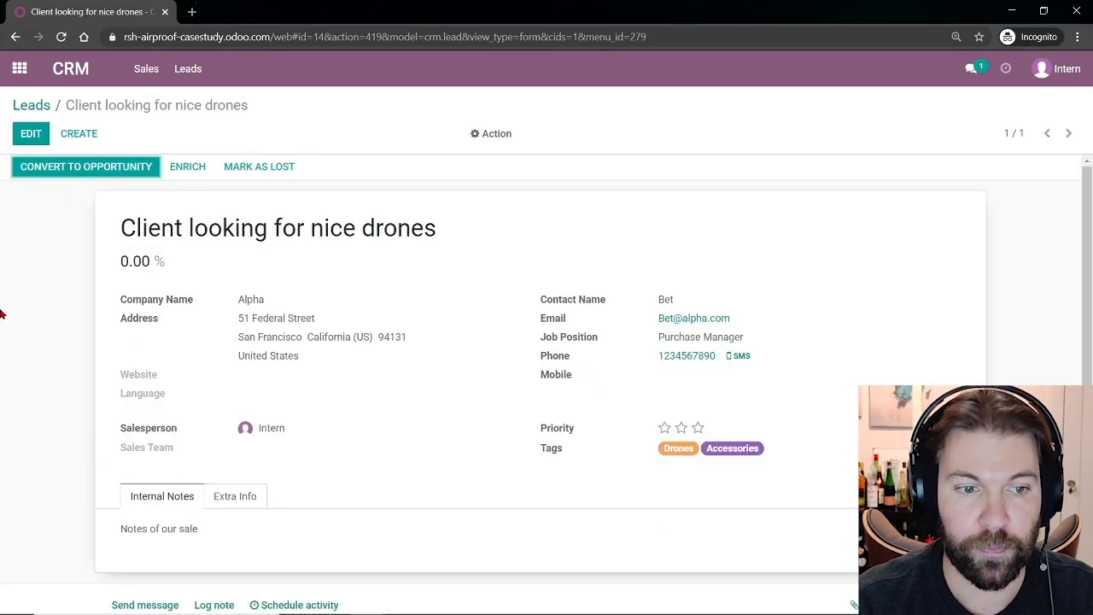
scroll(73, 432, down, 2)
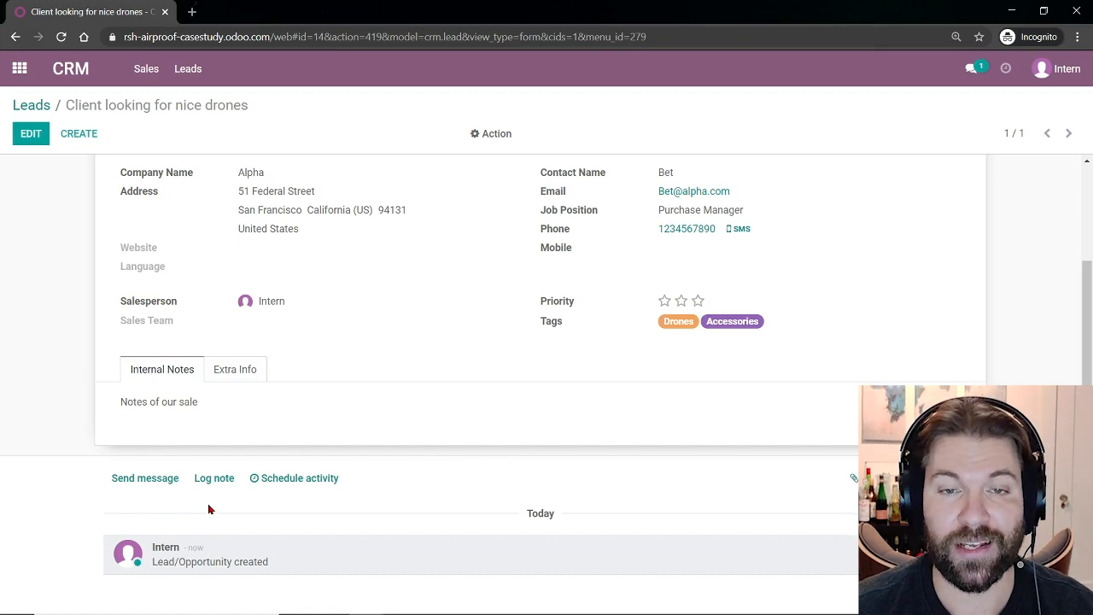
Log a completed Call activity noting the contact is qualified, very interested and wants a product demo.
click(294, 485)
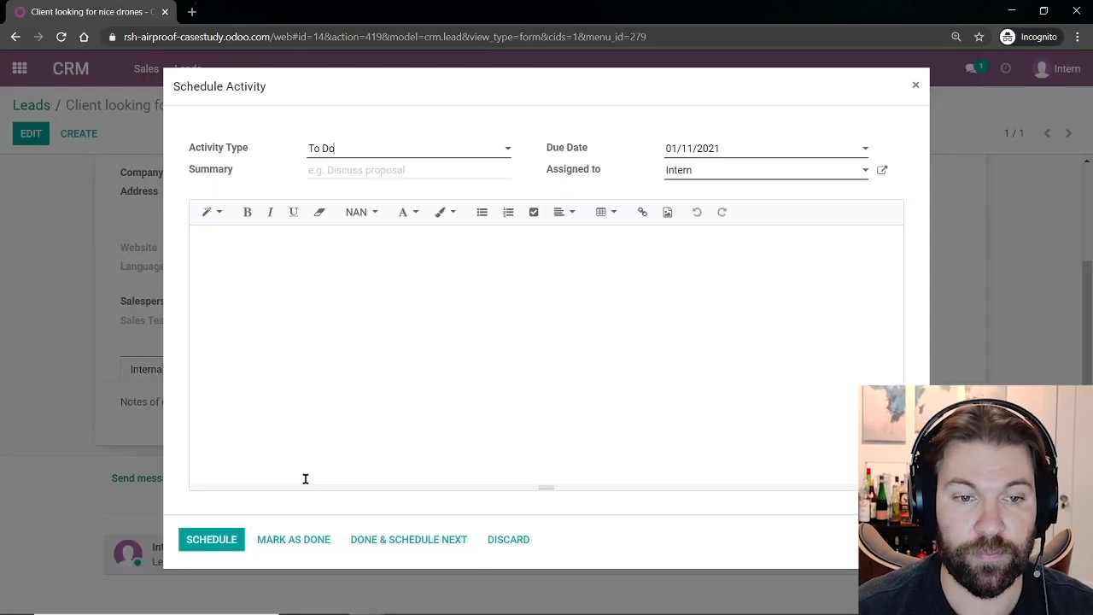
click(352, 152)
click(342, 191)
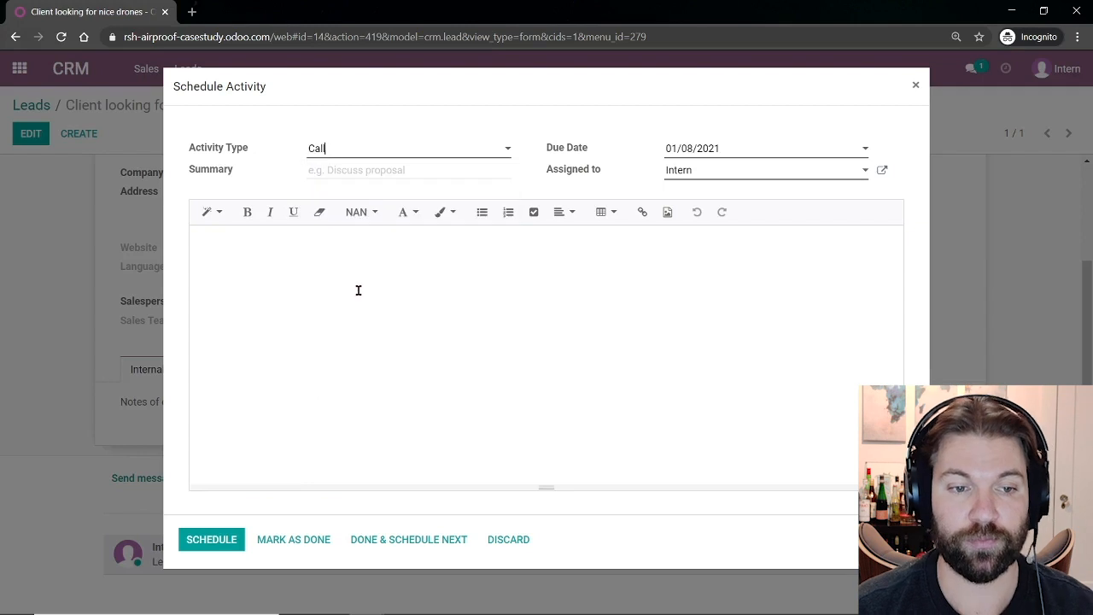
click(358, 291)
text(Qualifi)
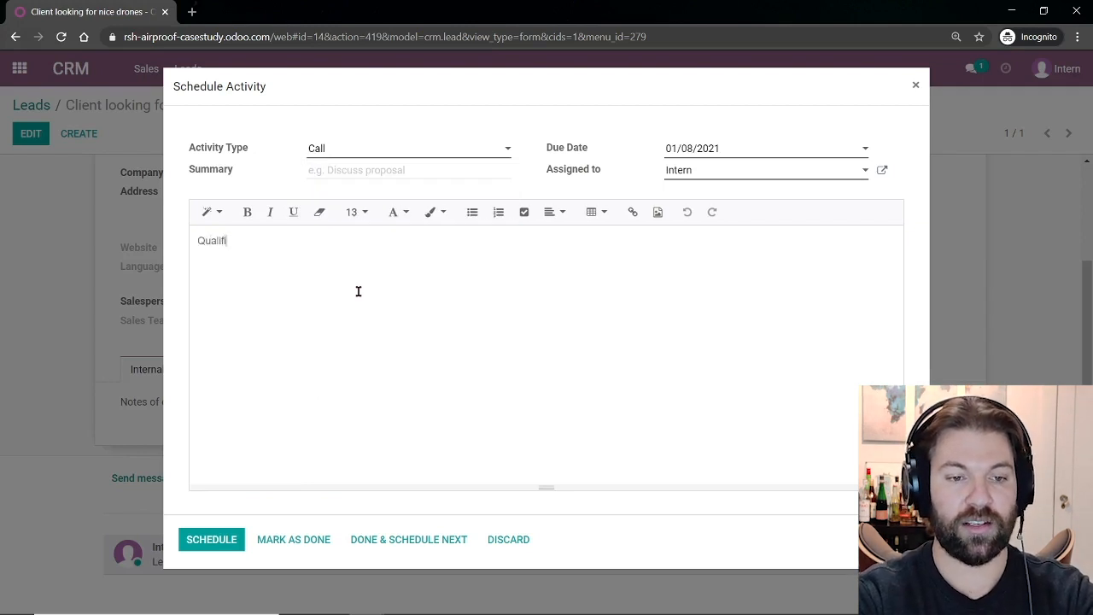
text(ed this client, bel)
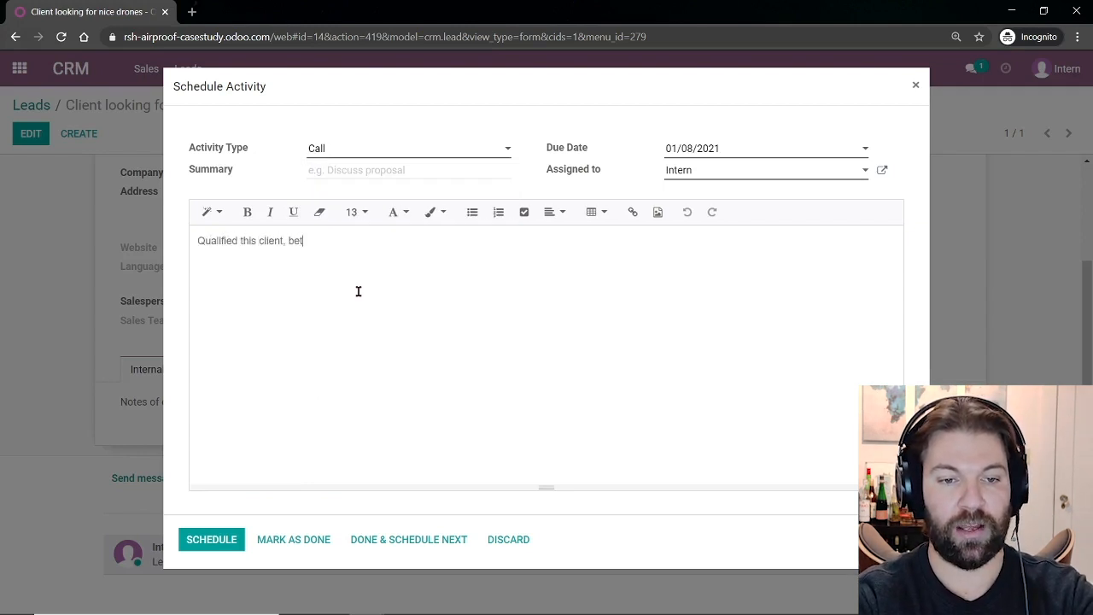
key(BackSpace)
key(BackSpace)
key(BackSpace)
text(Bet is ver)
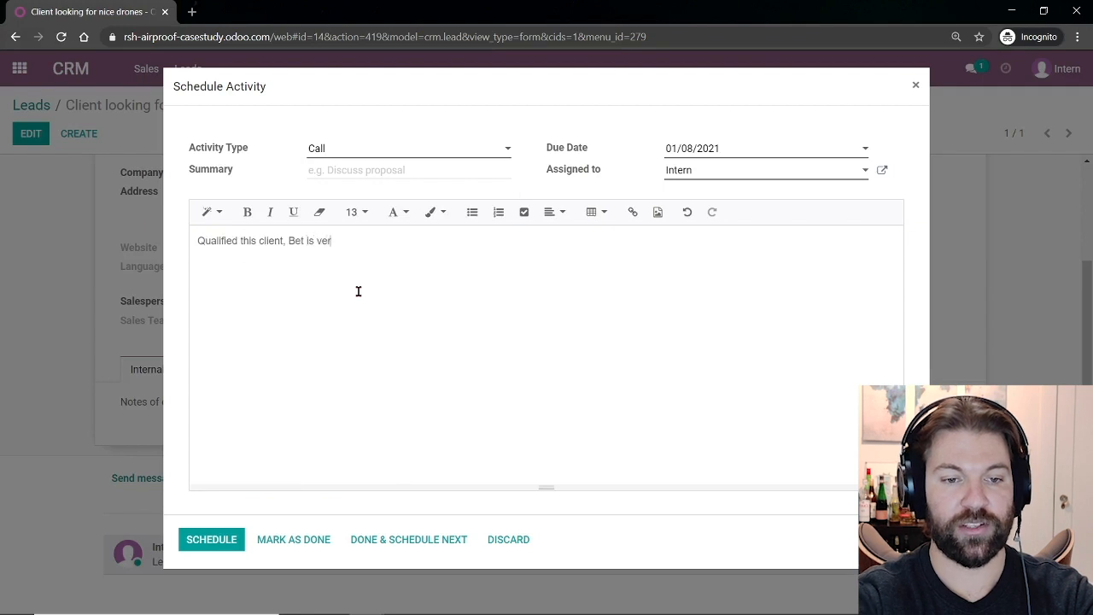
text(y intrereste)
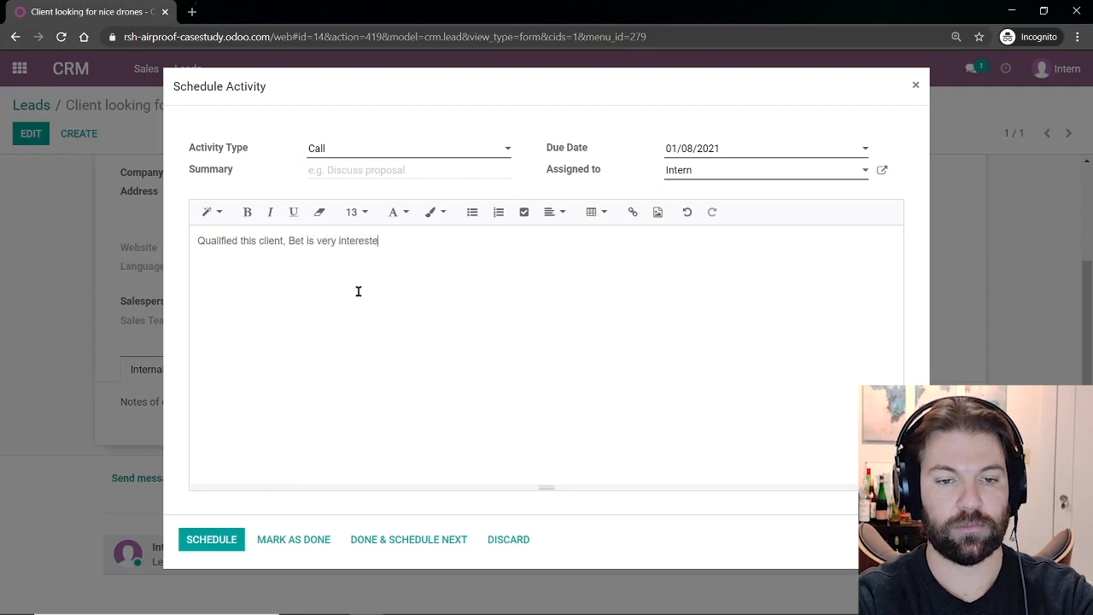
text(d and wants a product demo)
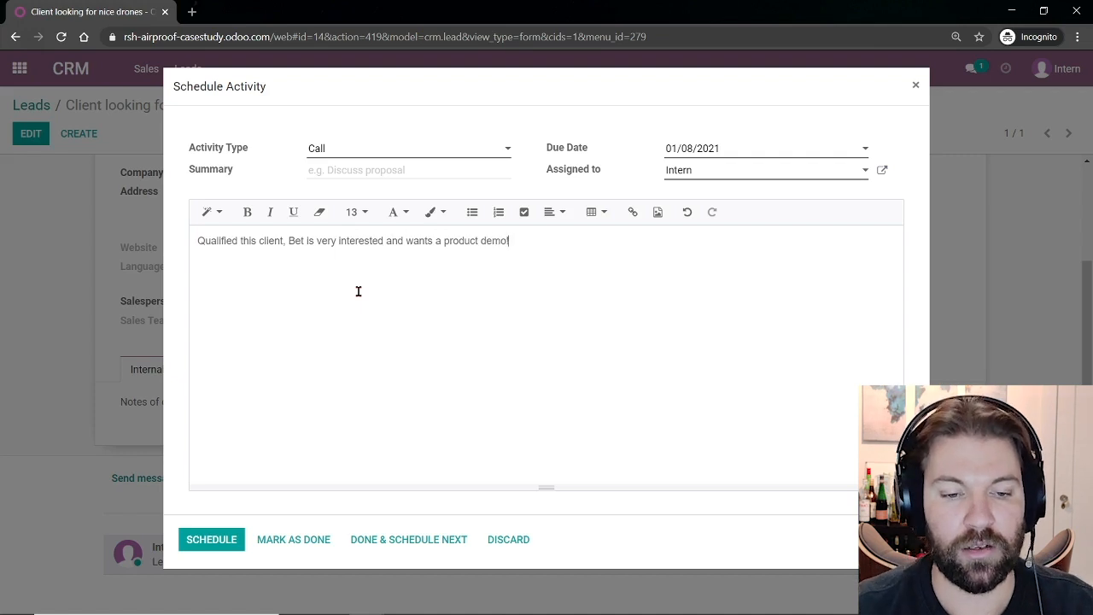
text(!)
click(296, 540)
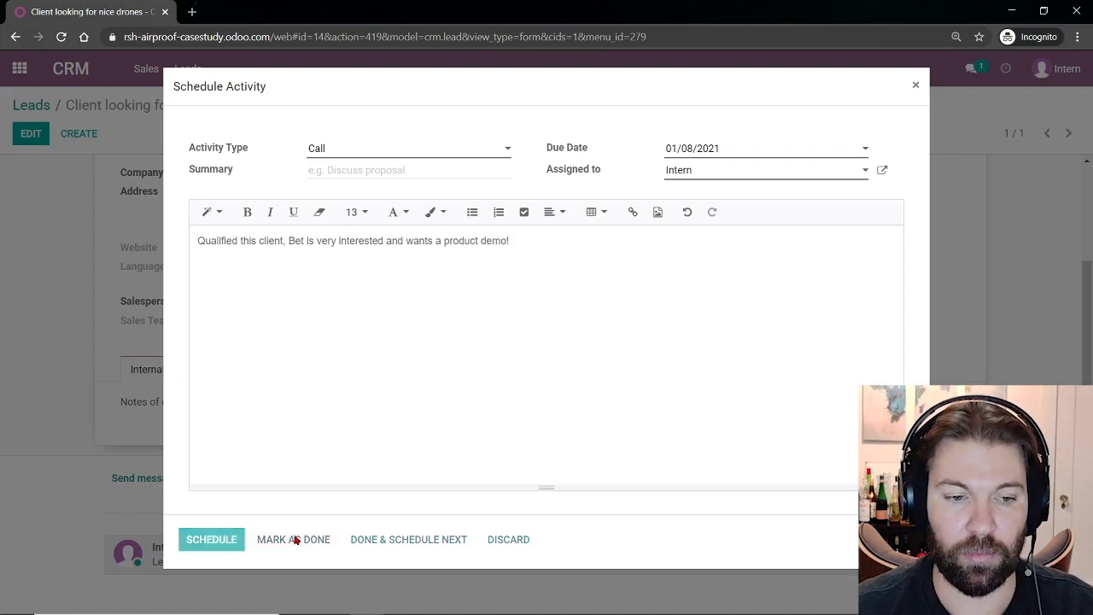
scroll(283, 537, down, 3)
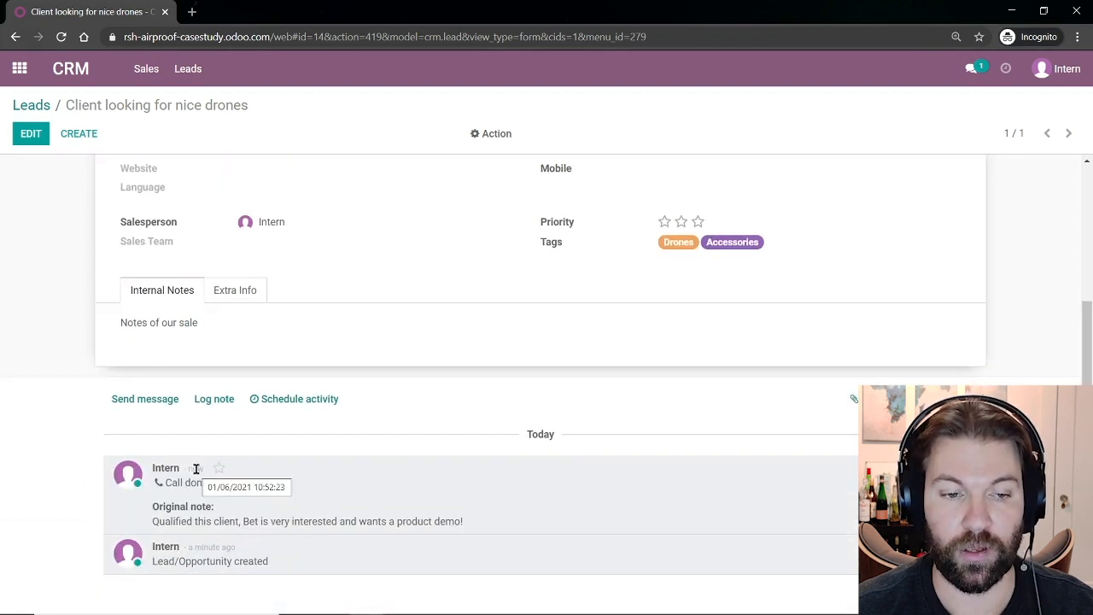
Log an internal note mentioning a colleague: 'Got a hot one for ya buddy! Go get em!'.
click(211, 401)
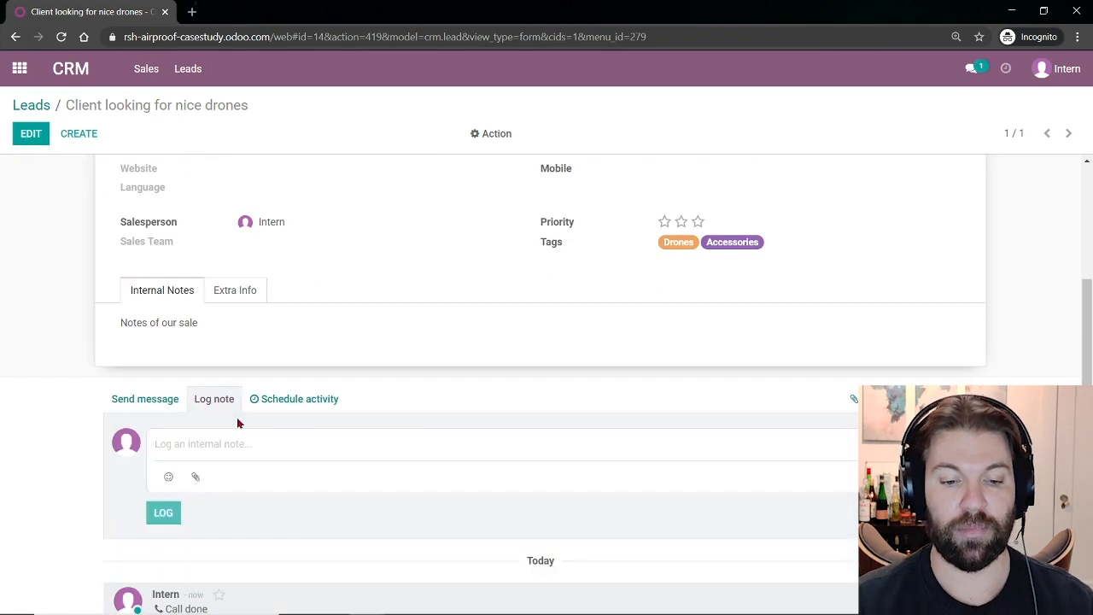
text(@)
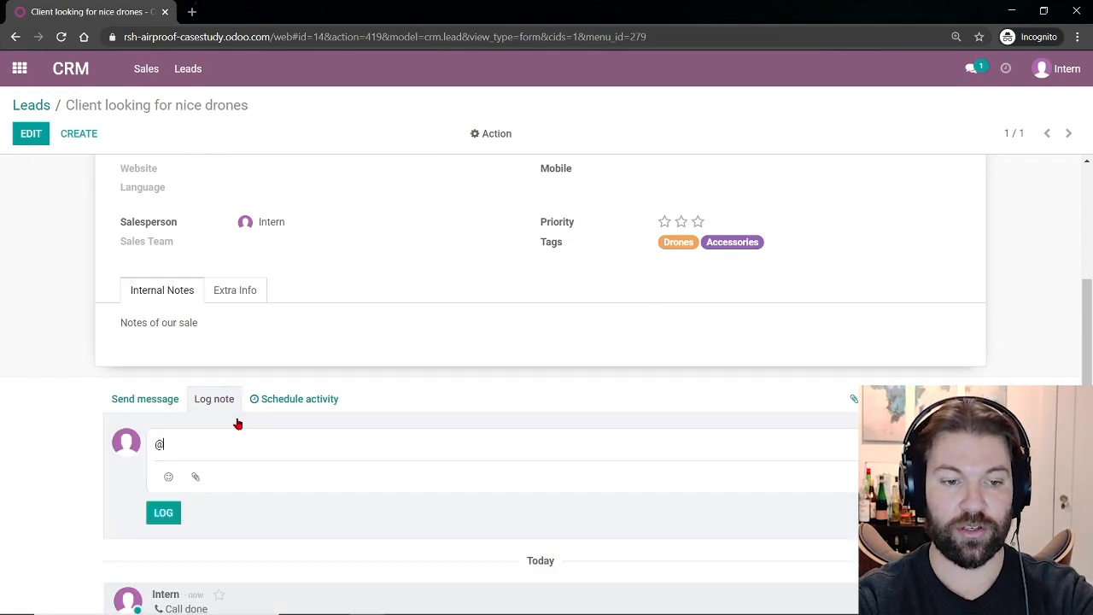
click(238, 423)
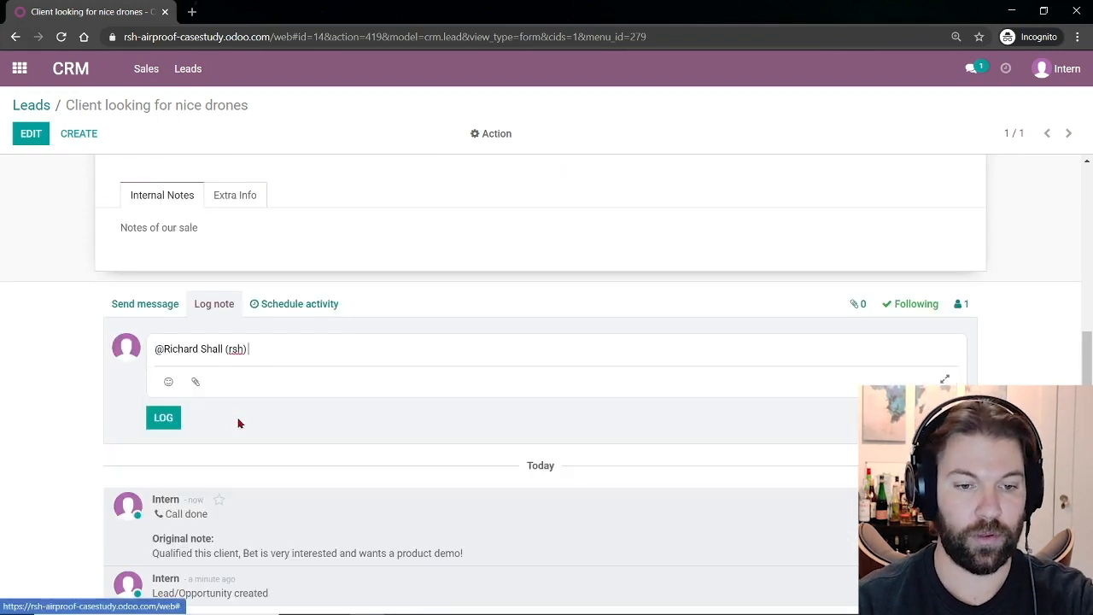
text(- Got a hot)
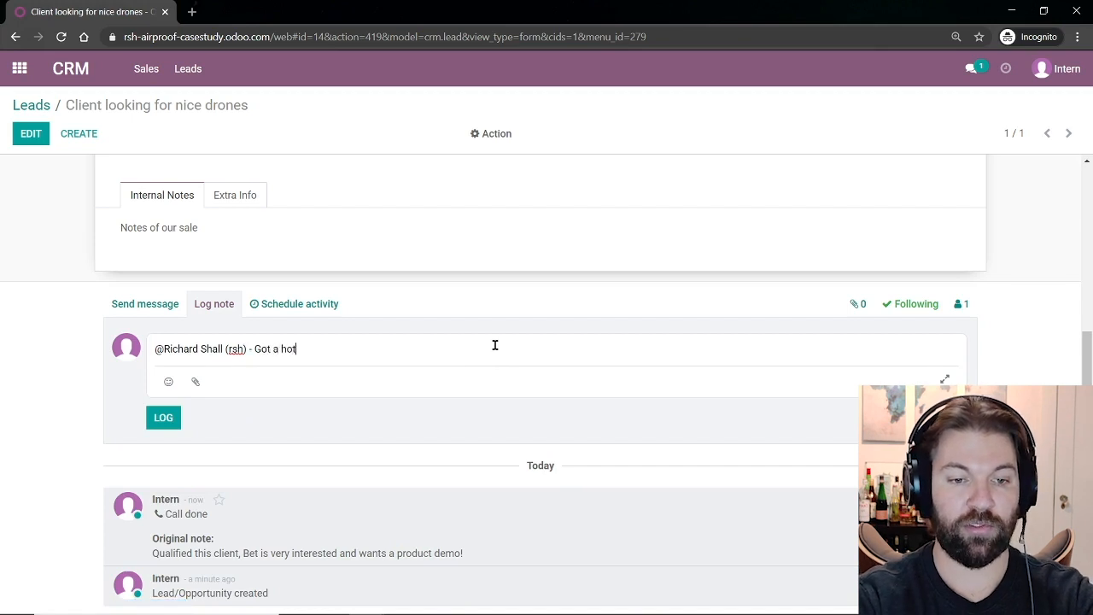
text( one for ya )
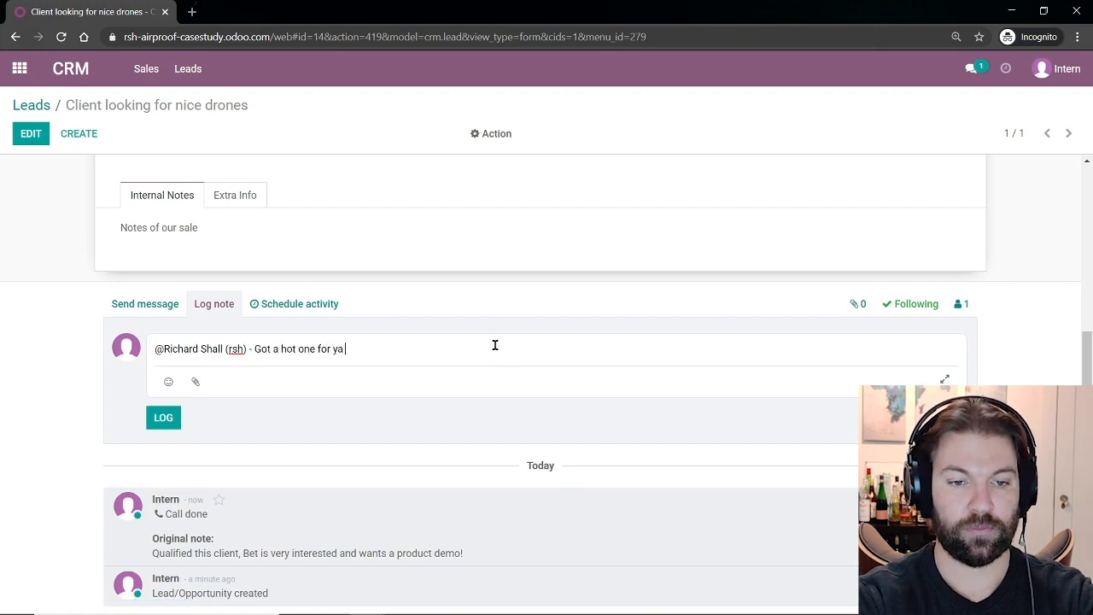
text(buddy! Go get em!)
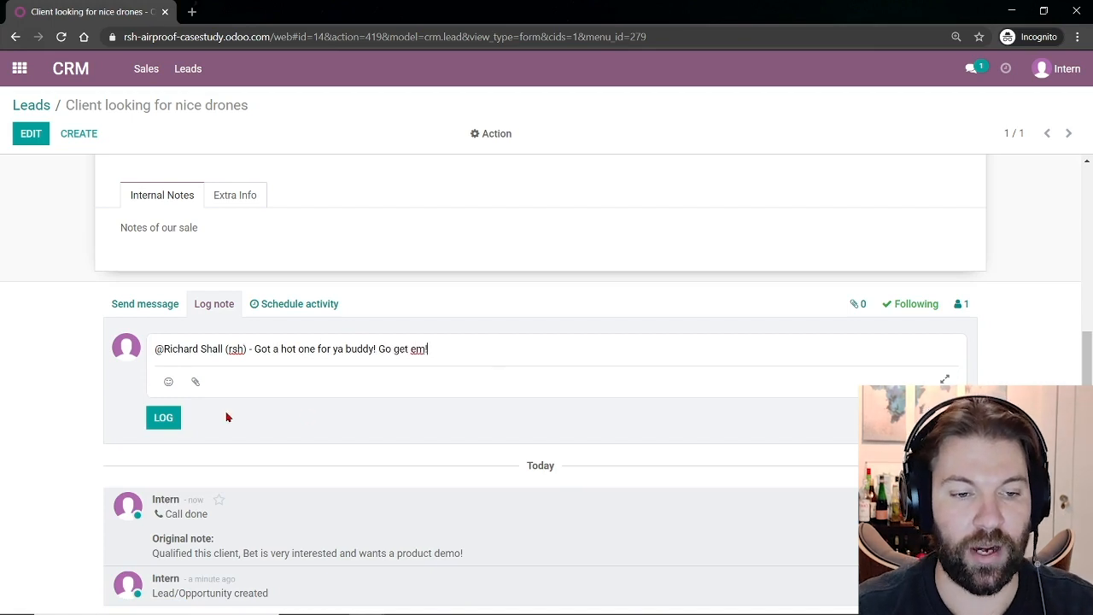
click(163, 418)
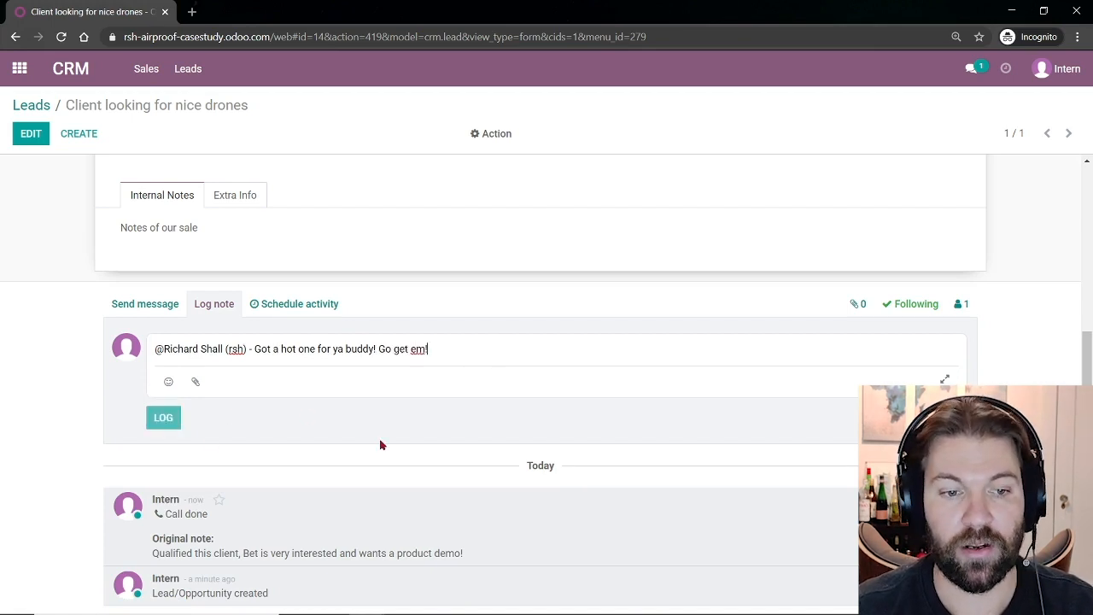
Convert the lead to an opportunity, creating Alpha as a new customer.
scroll(373, 444, up, 3)
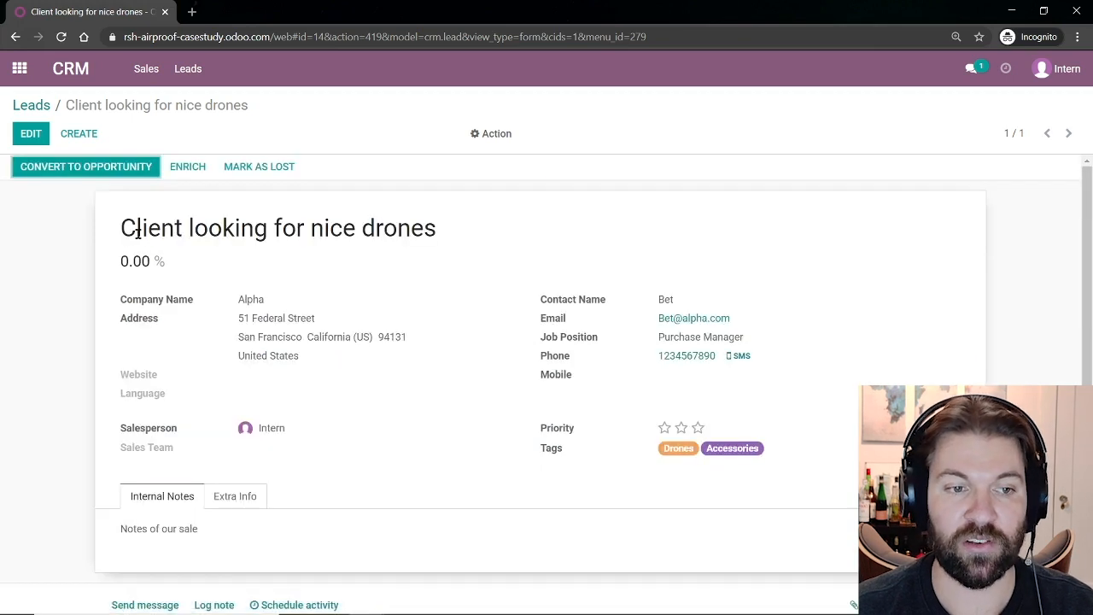
click(92, 170)
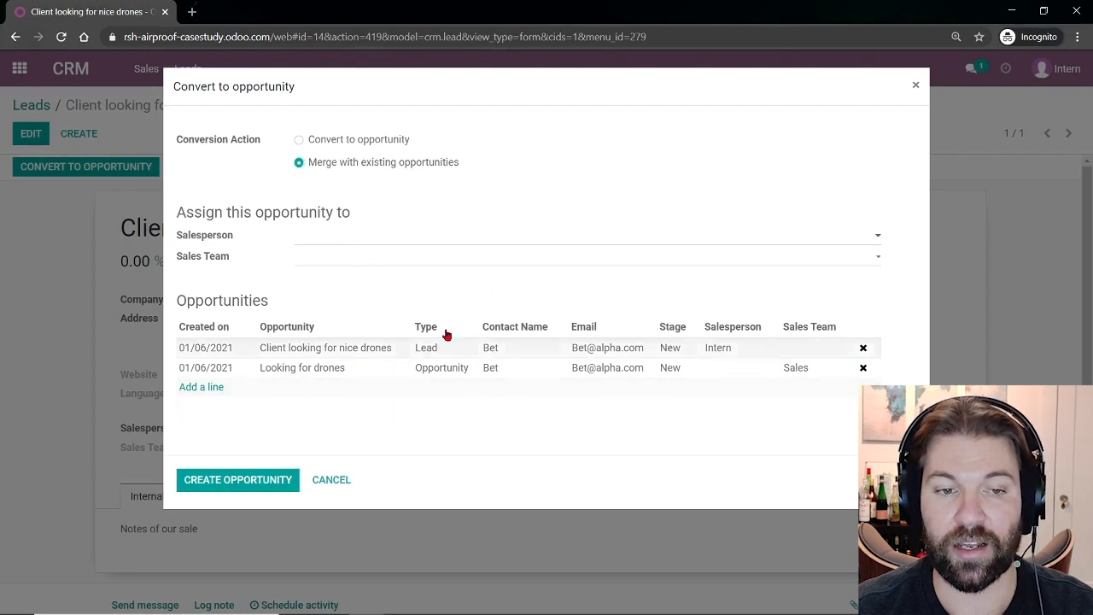
click(349, 141)
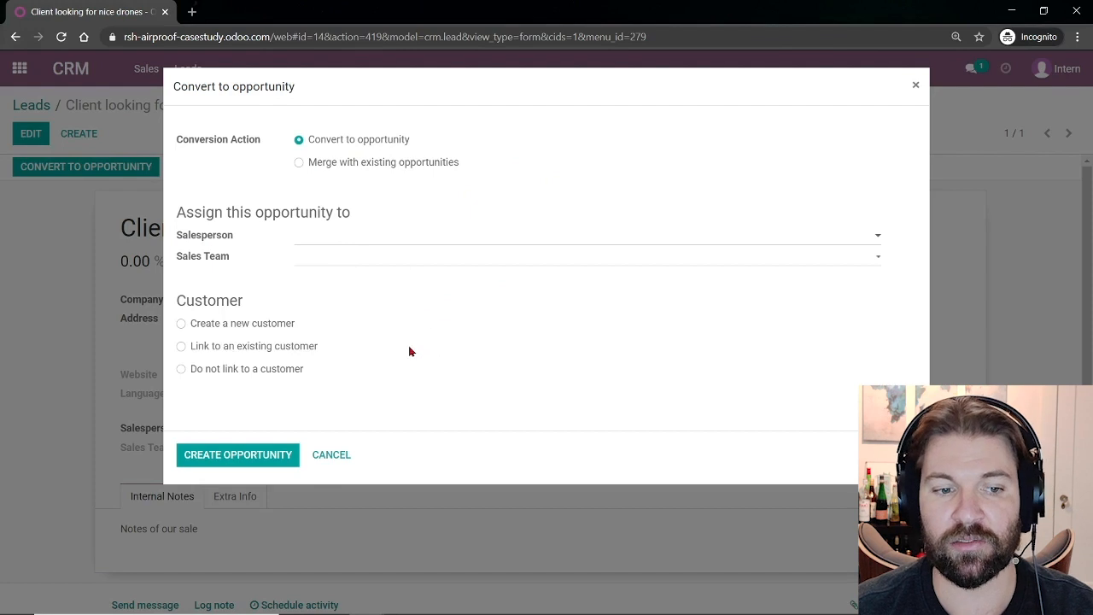
click(265, 324)
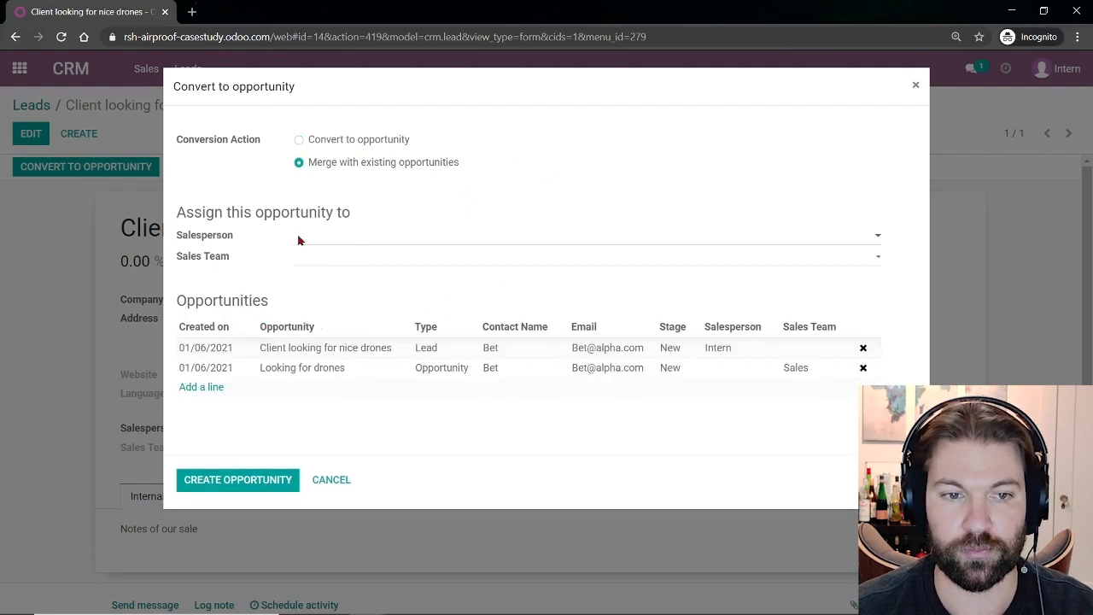
click(323, 140)
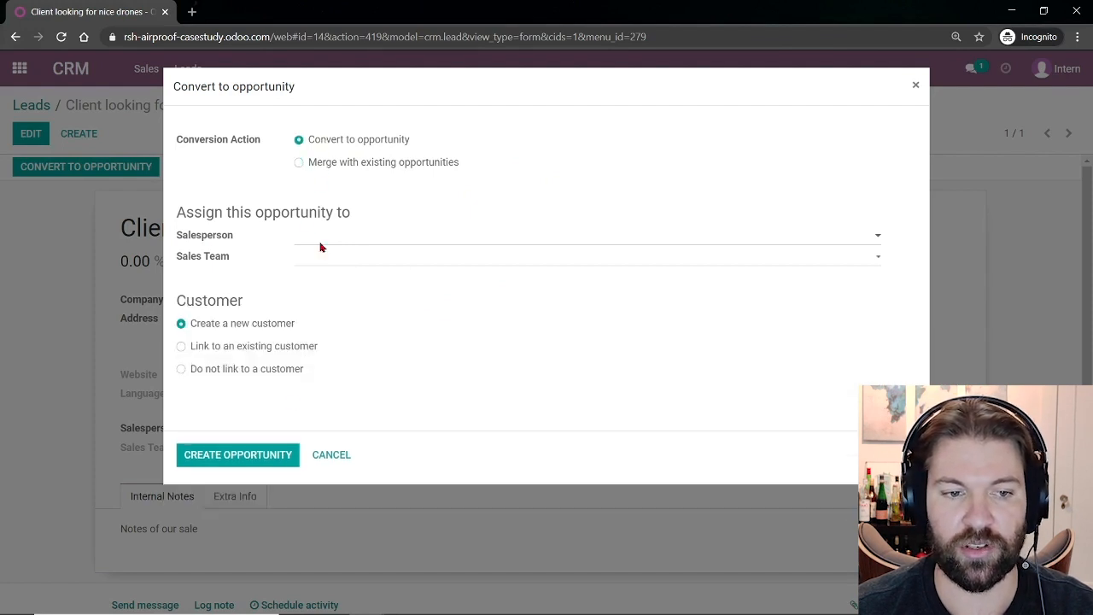
click(273, 465)
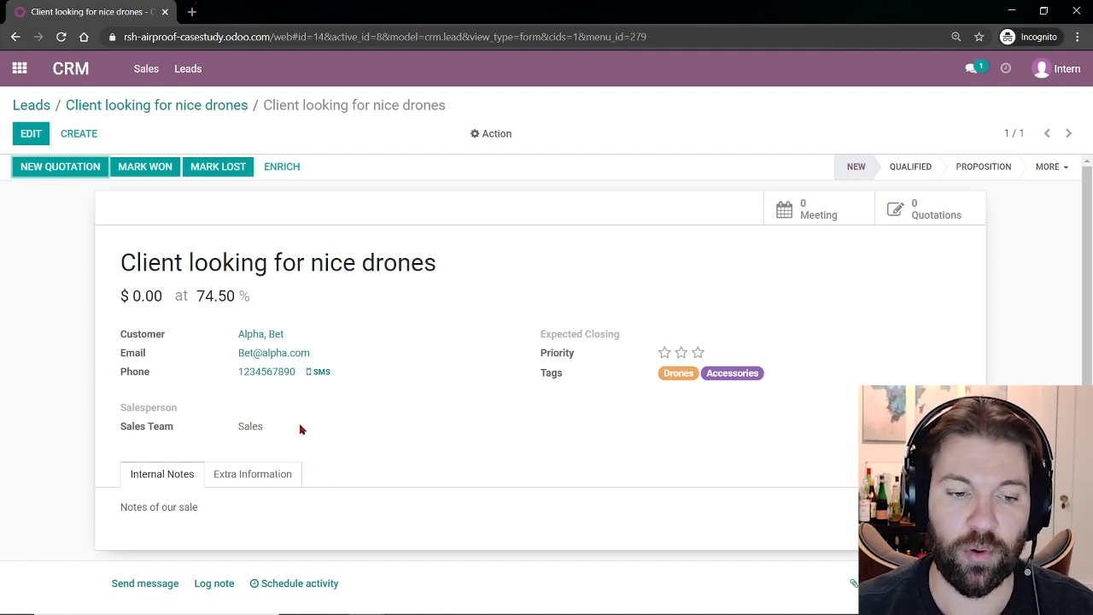
Switch to the other Odoo window, open the CRM pipeline and expand the folded Won column.
key(alt+Tab)
key(alt+Tab)
key(alt+Tab)
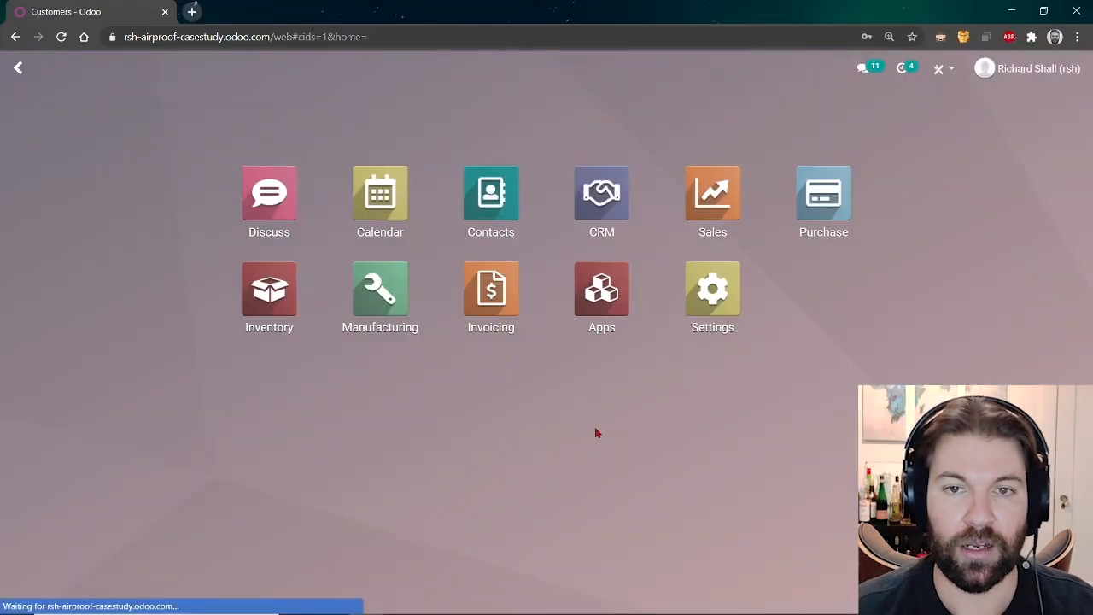
click(604, 210)
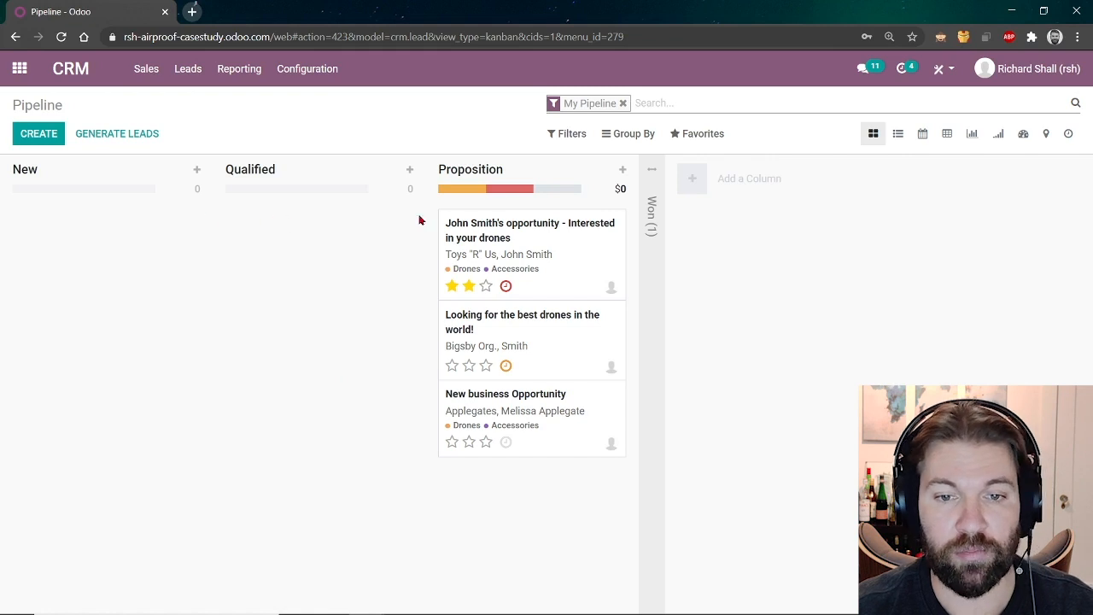
click(651, 175)
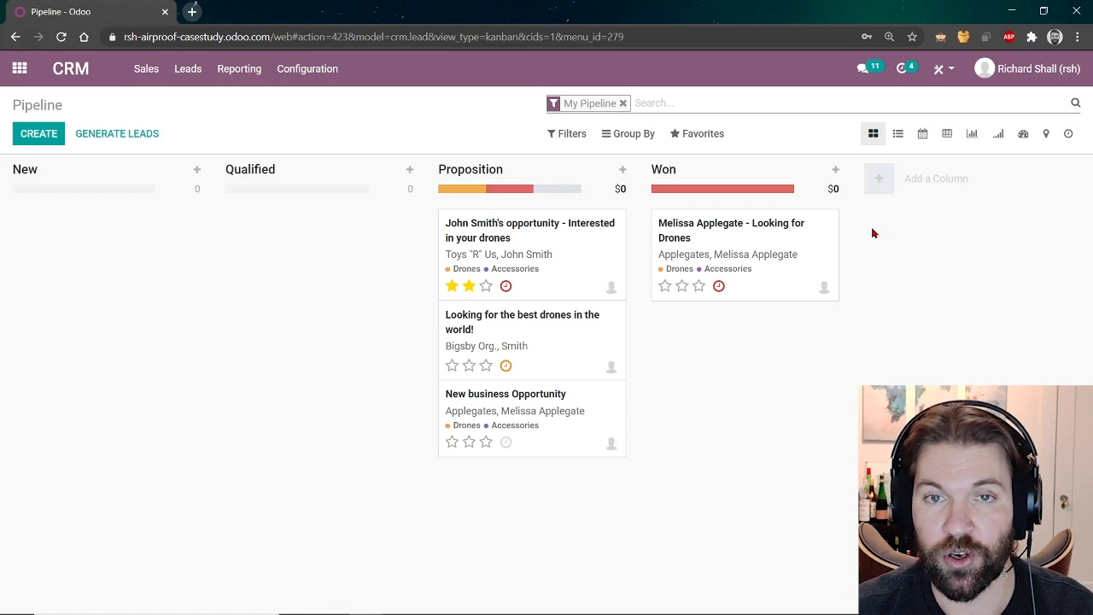
Add a Negotiation stage before Won and remove the My Pipeline filter to show all opportunities.
click(880, 180)
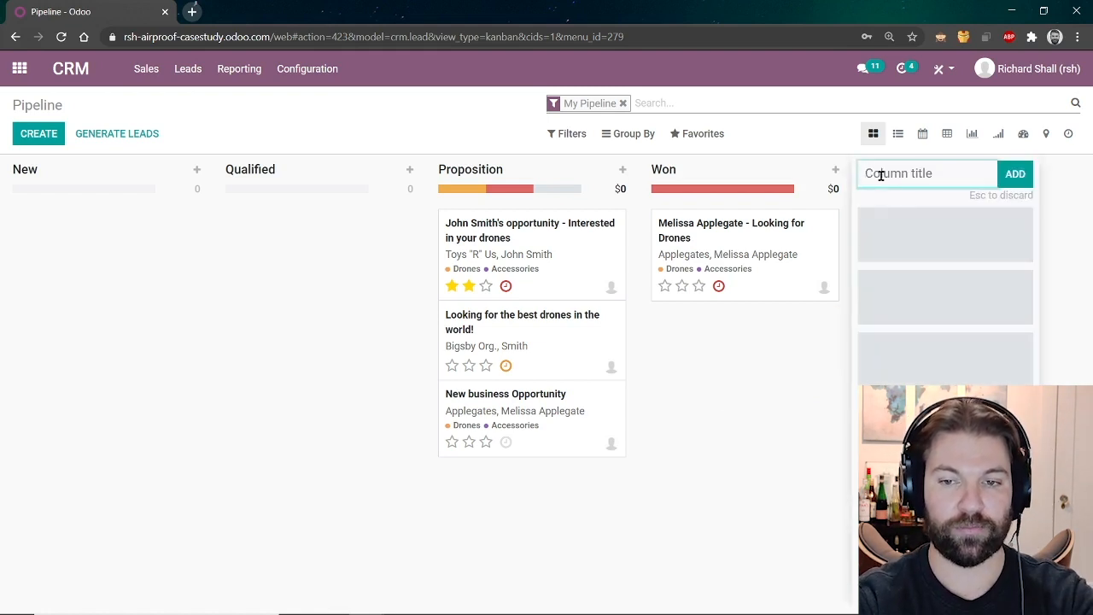
text(Negotiation)
key(Return)
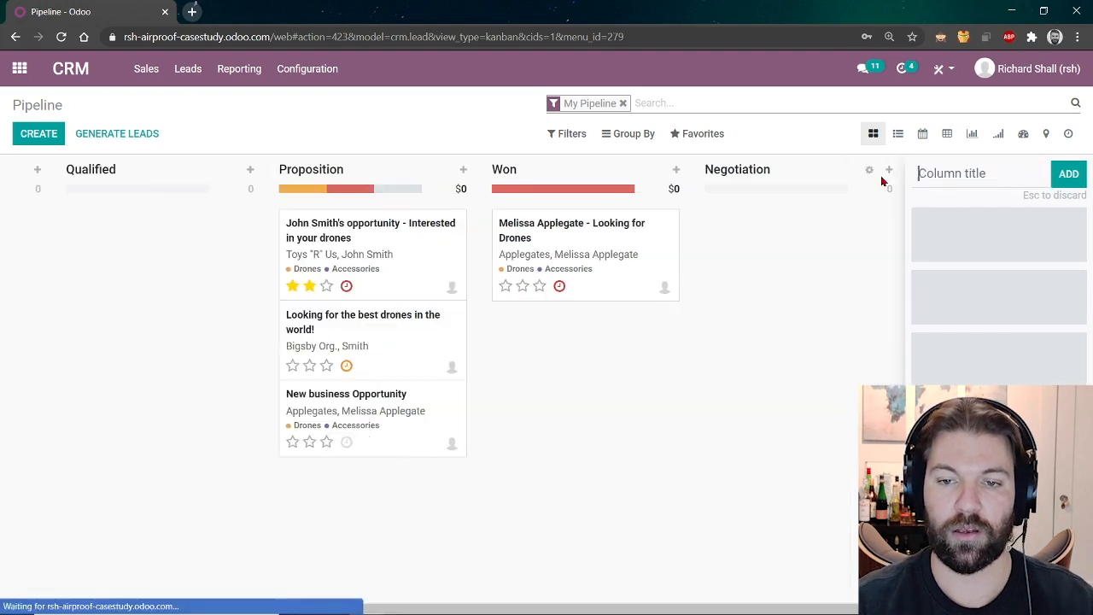
drag(883, 178, 690, 170)
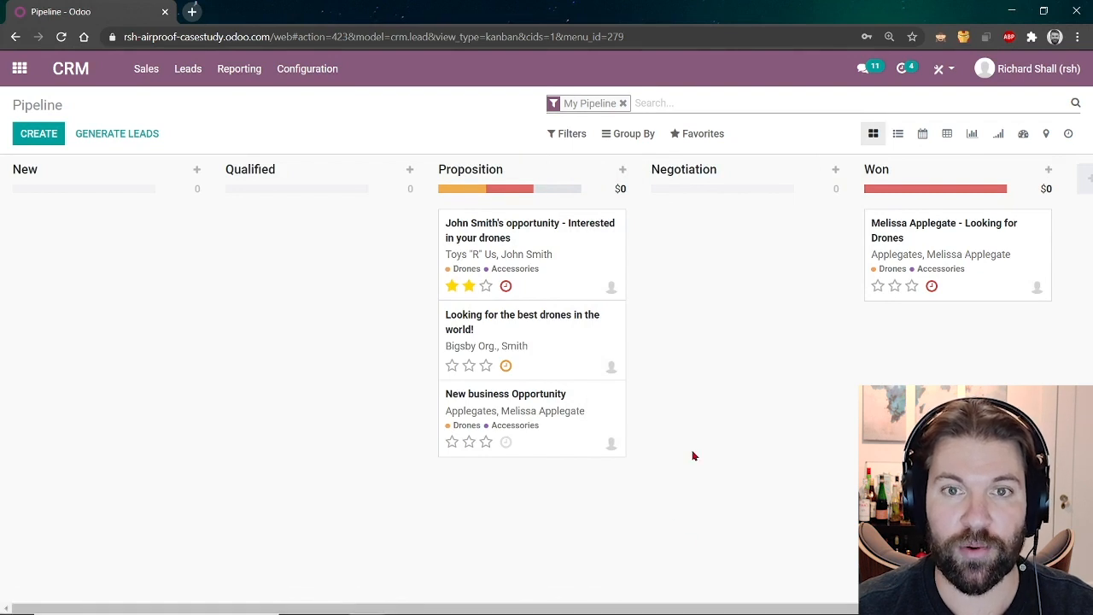
click(648, 100)
key(BackSpace)
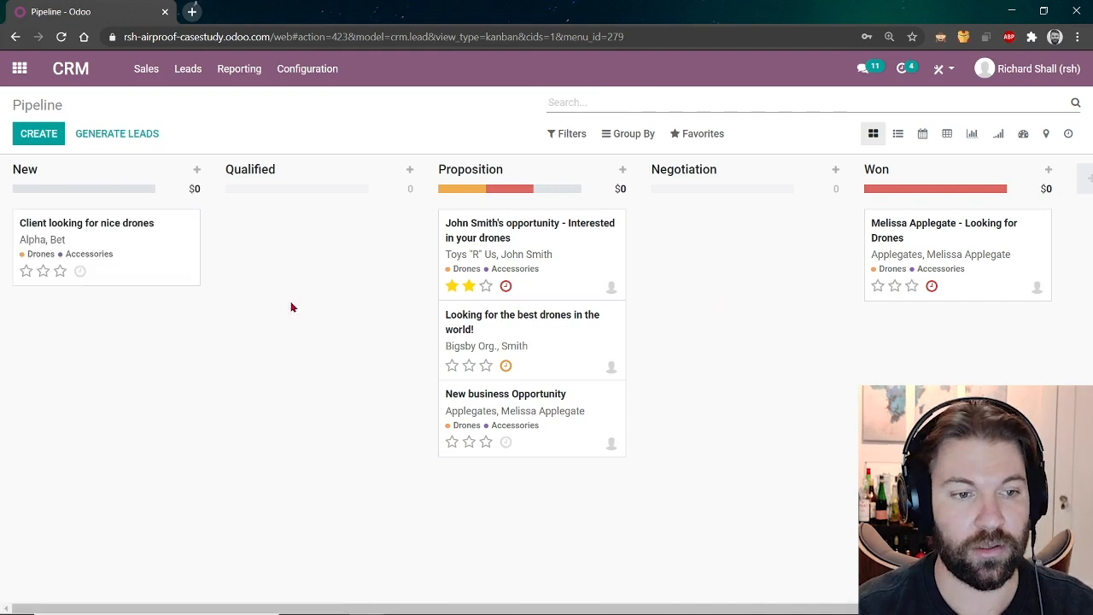
Open the drone opportunity, review its internal notes and log, then set its stage to Qualified.
click(126, 237)
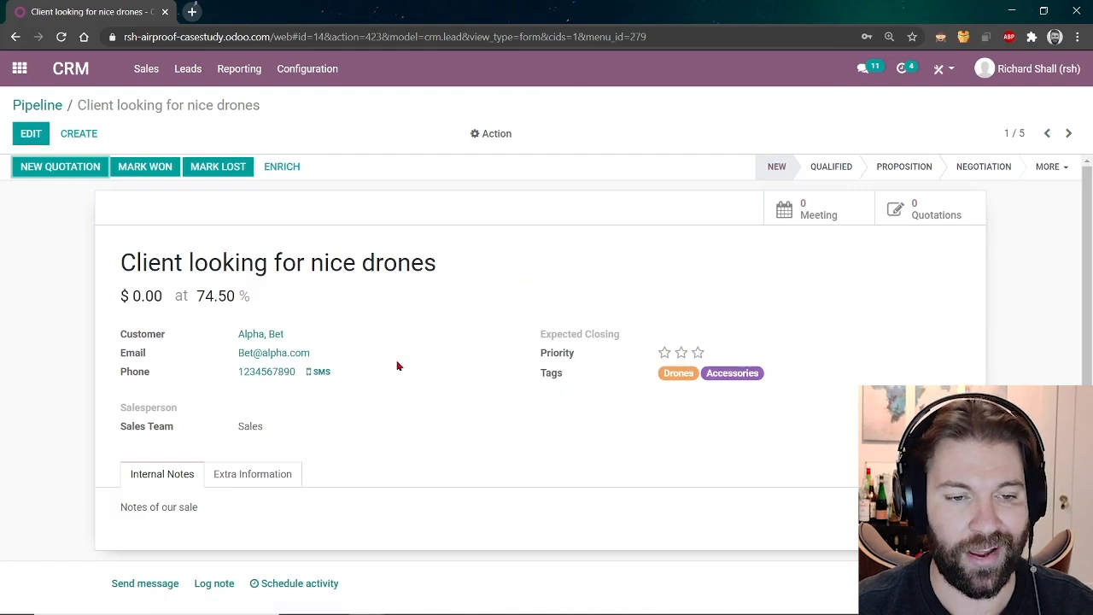
scroll(280, 450, down, 1)
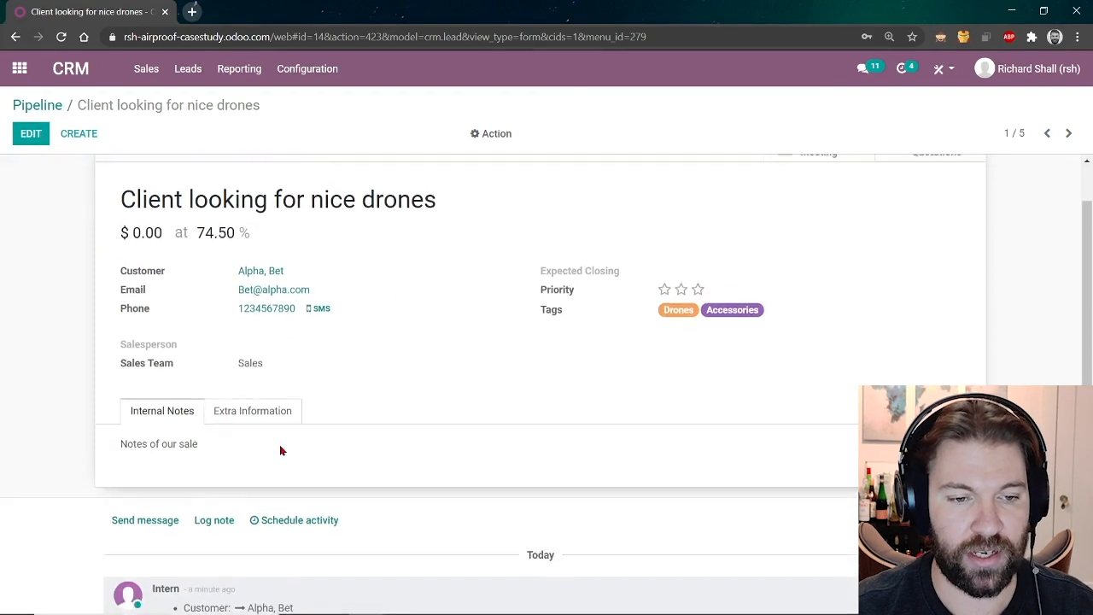
click(241, 415)
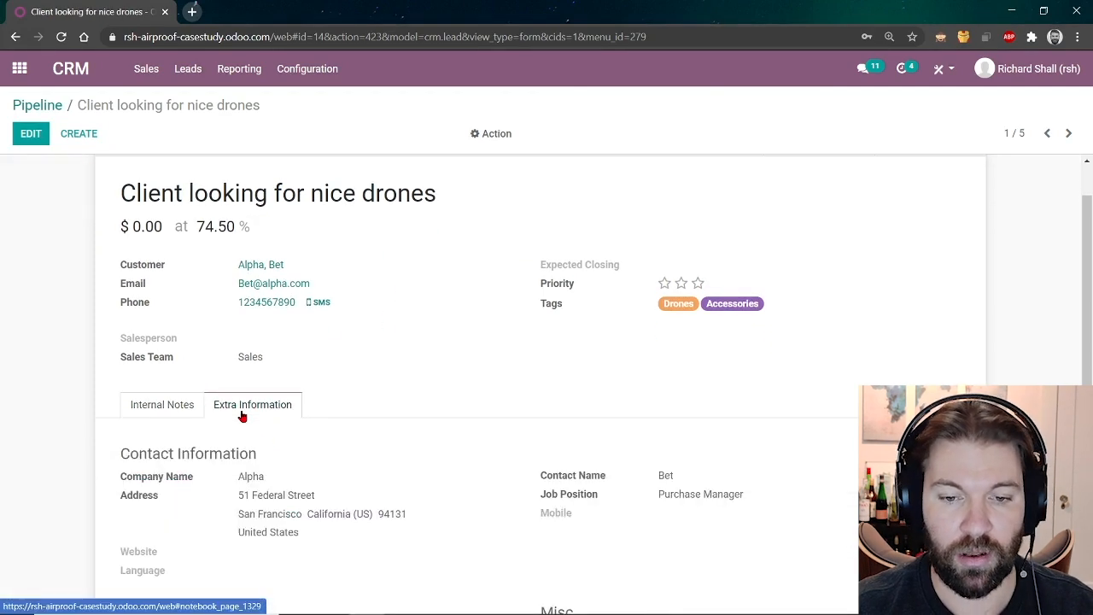
click(143, 408)
scroll(385, 418, down, 3)
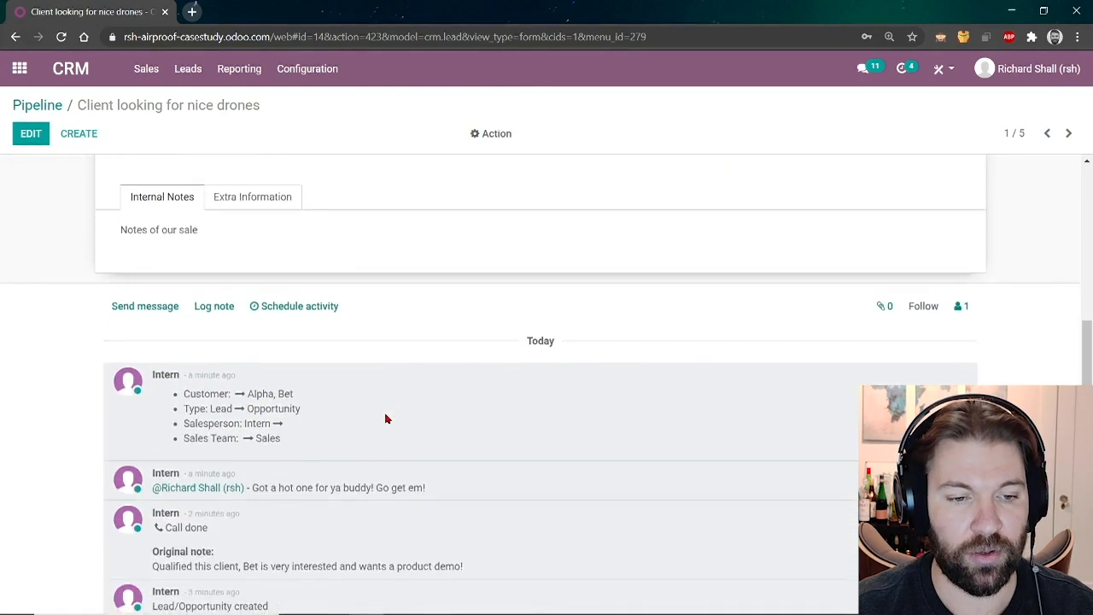
drag(425, 442, 270, 442)
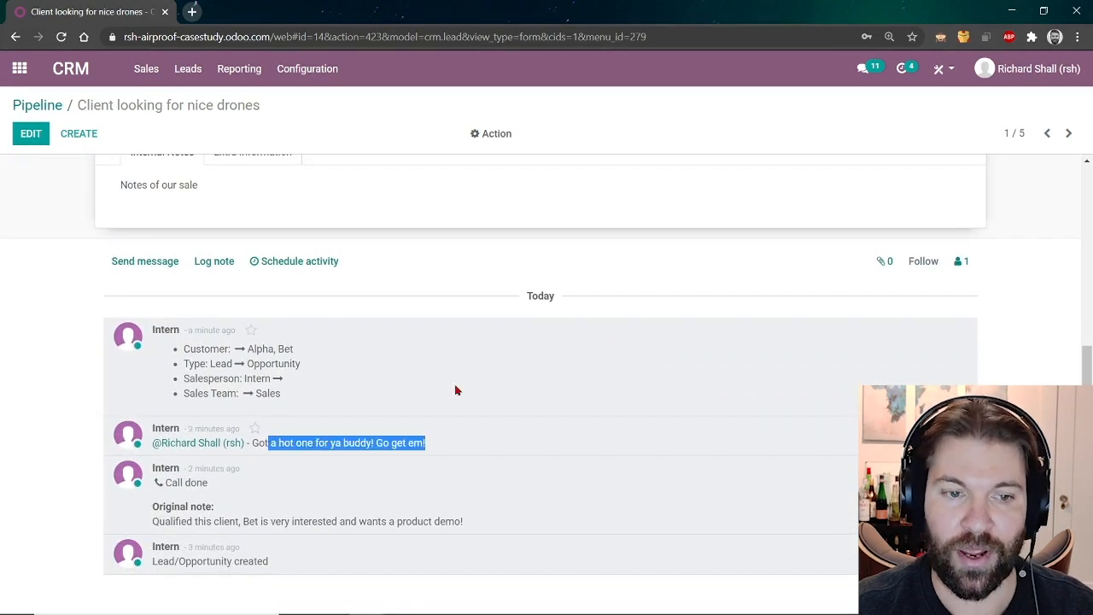
click(455, 388)
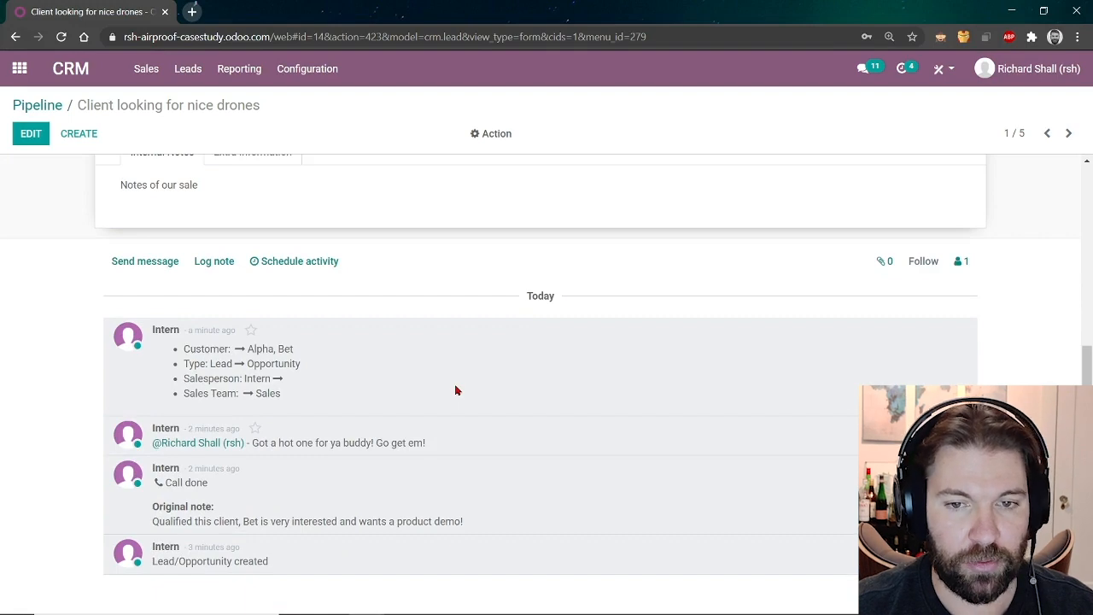
scroll(454, 390, up, 4)
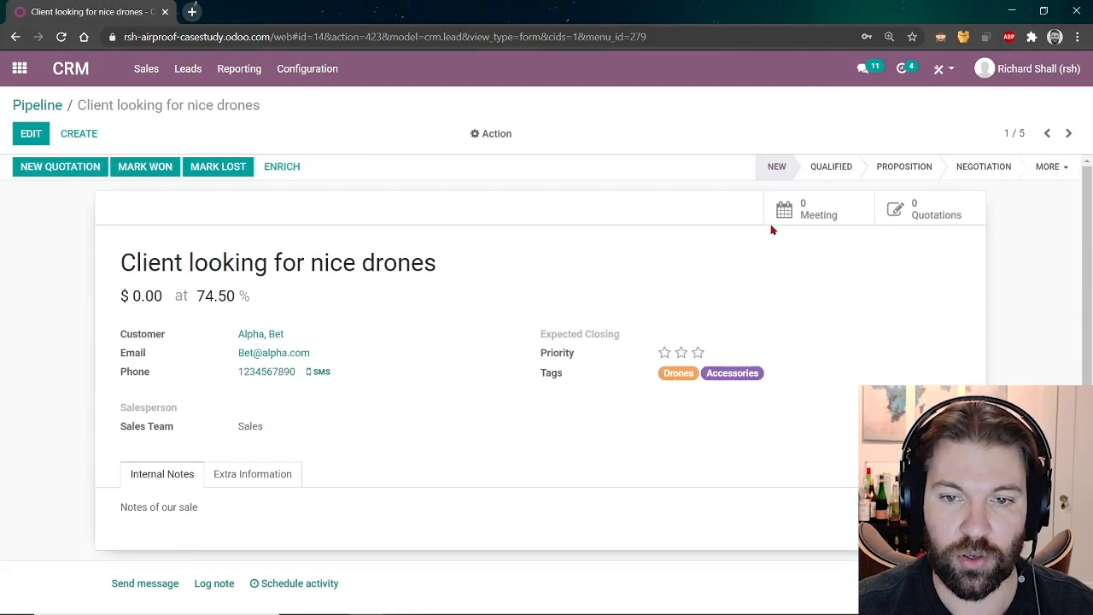
click(812, 177)
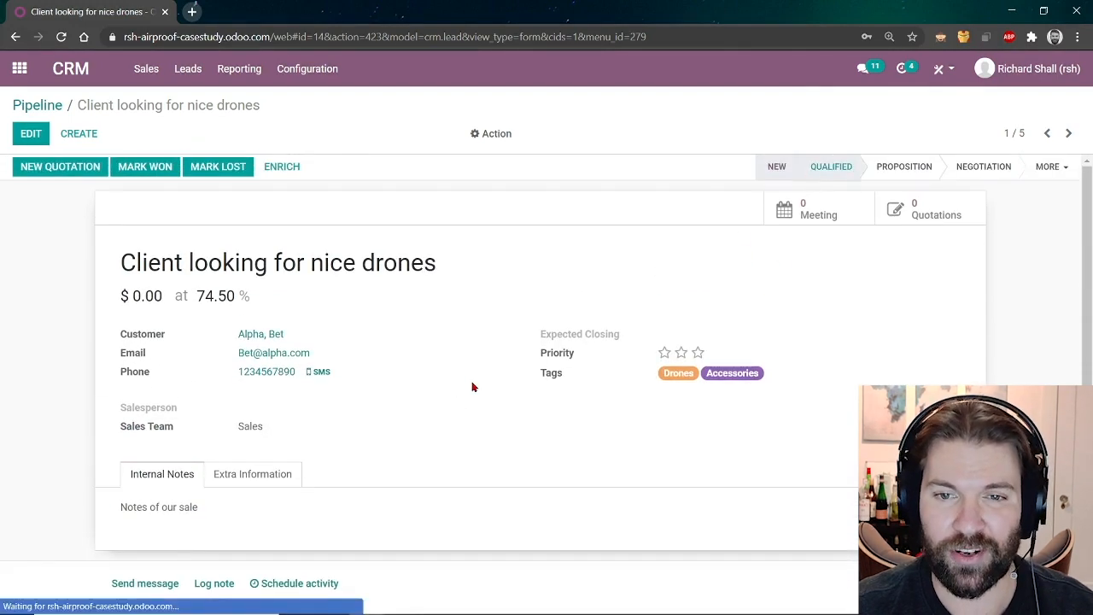
scroll(472, 387, down, 3)
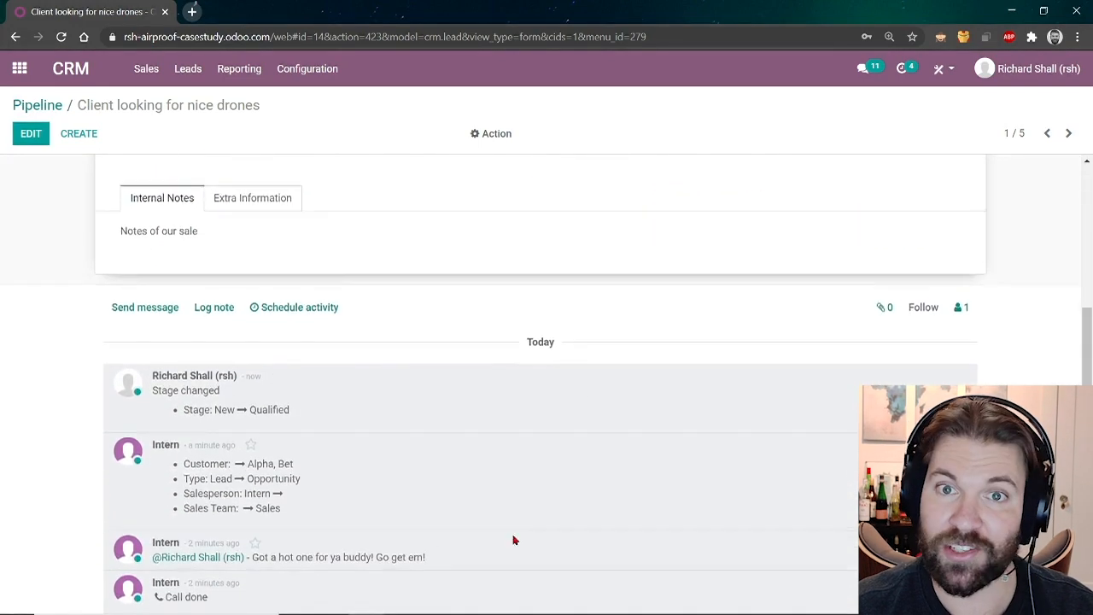
Start a customer message with 'Hey be', expand it, and apply the First Contact email template.
click(155, 305)
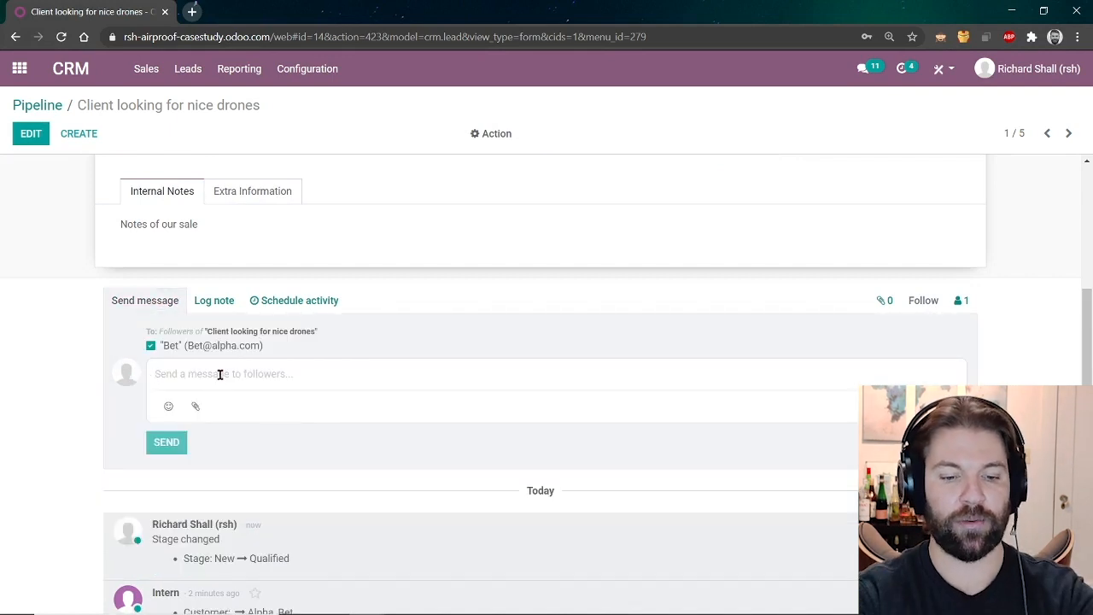
text(Hey bet!)
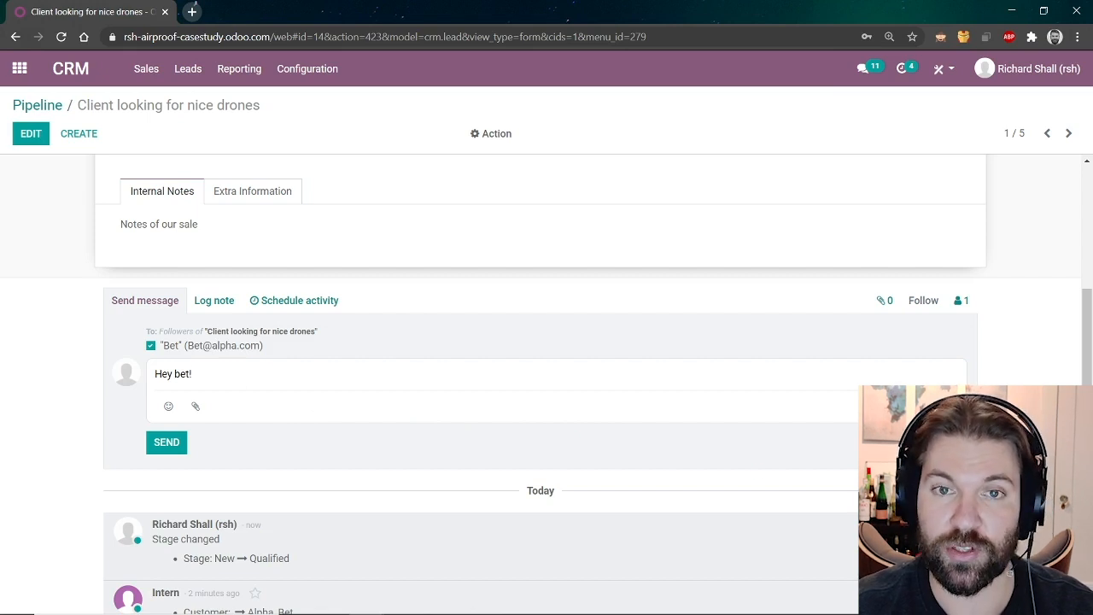
click(946, 406)
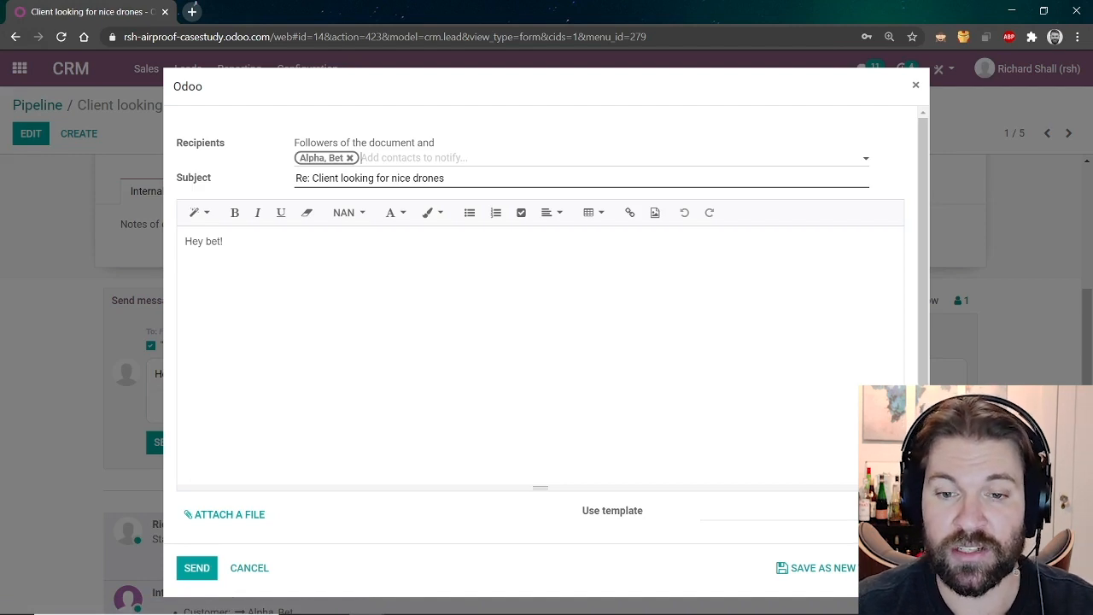
click(841, 514)
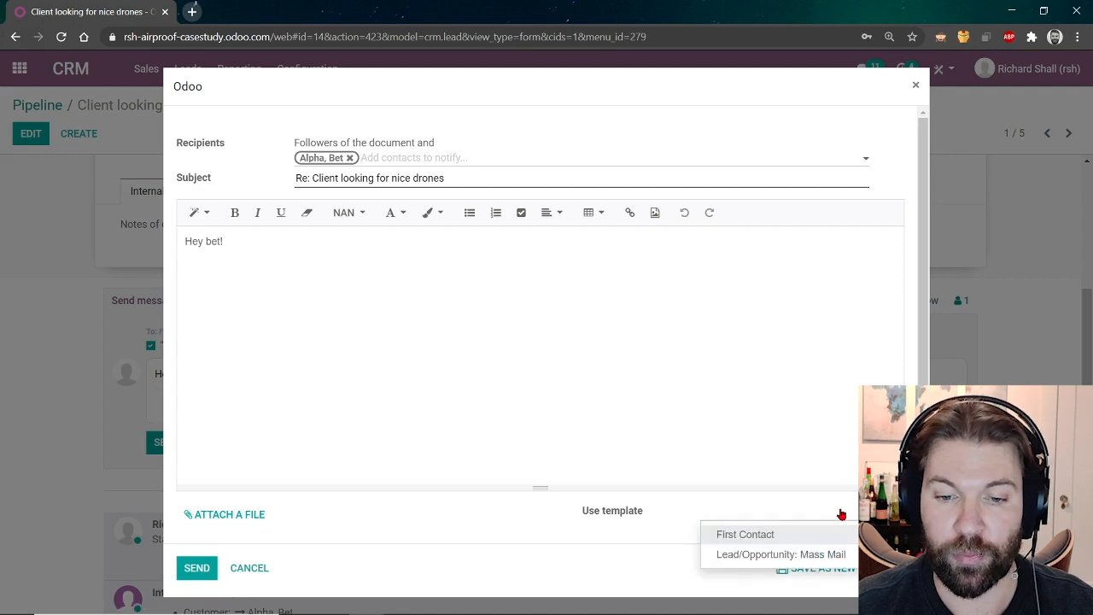
click(772, 536)
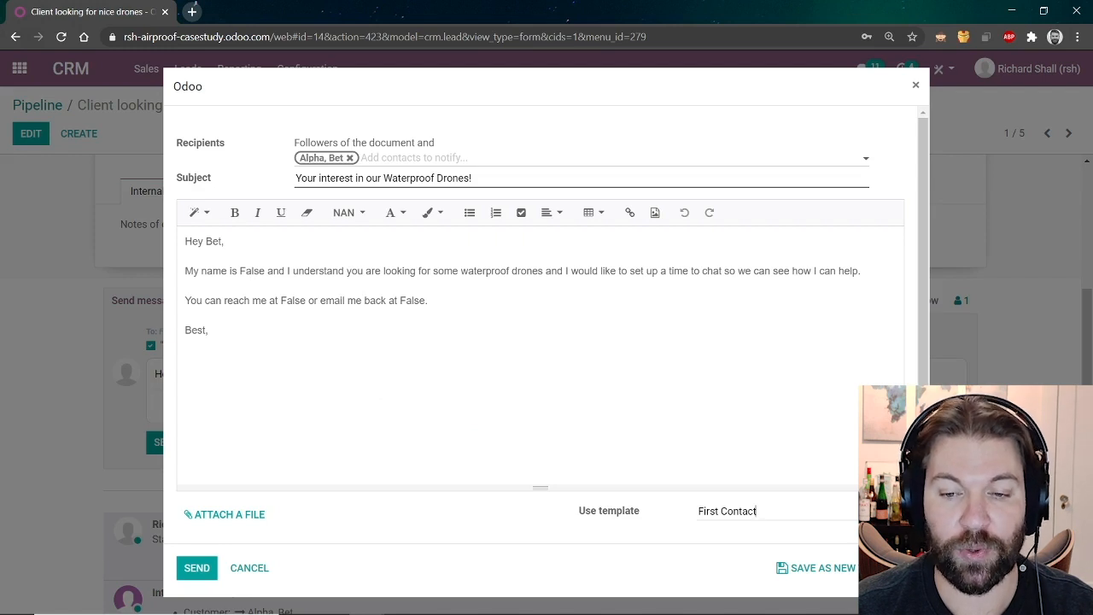
In the First Contact template, generate a Salesperson > Name dynamic placeholder.
click(895, 512)
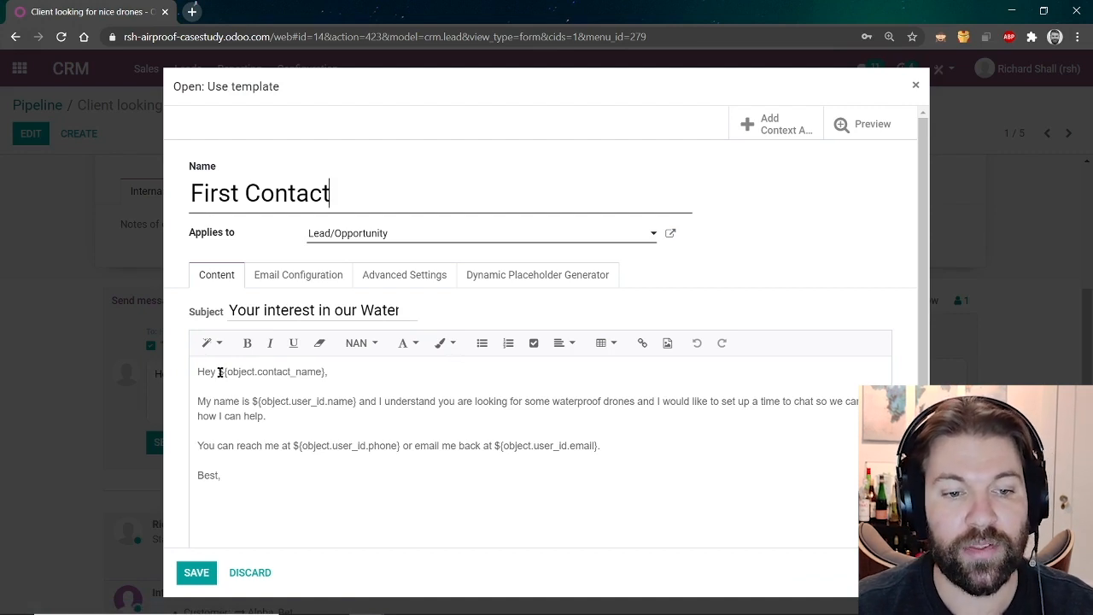
drag(219, 373, 300, 373)
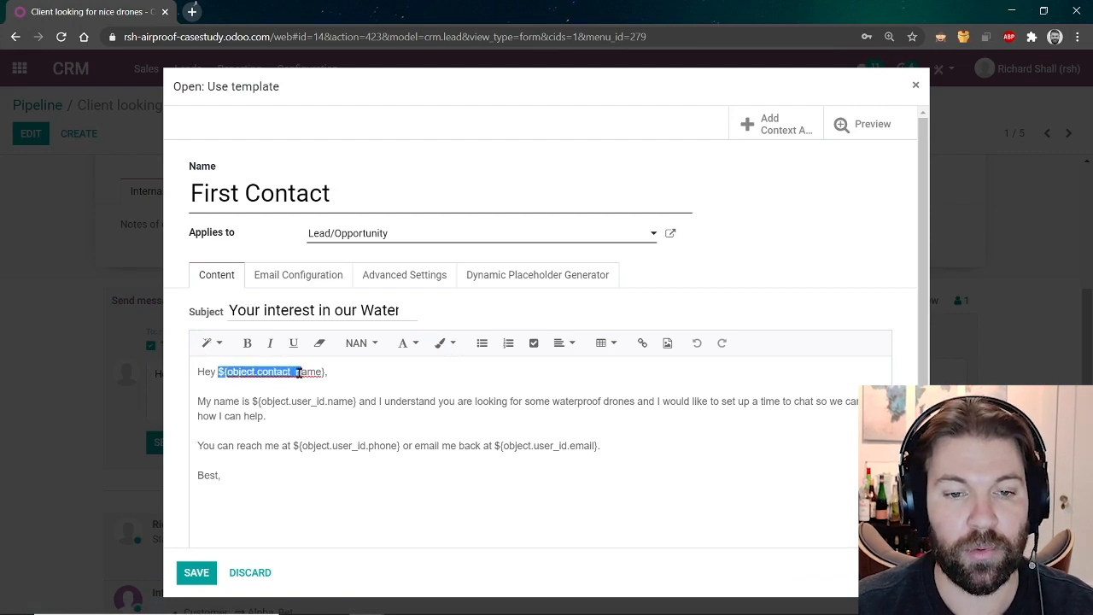
click(552, 281)
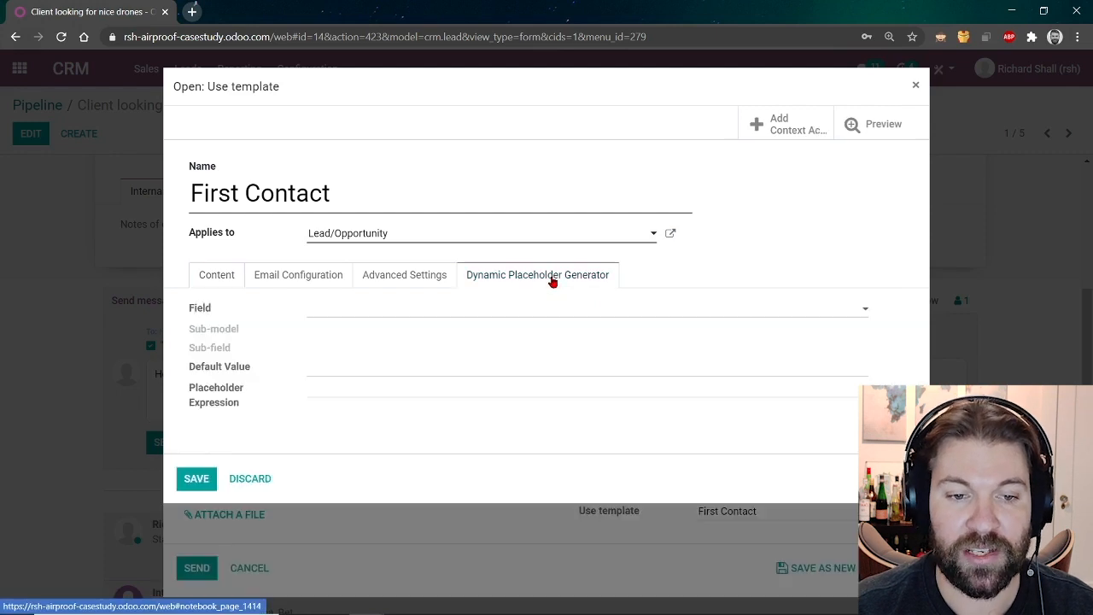
click(506, 311)
text(sales)
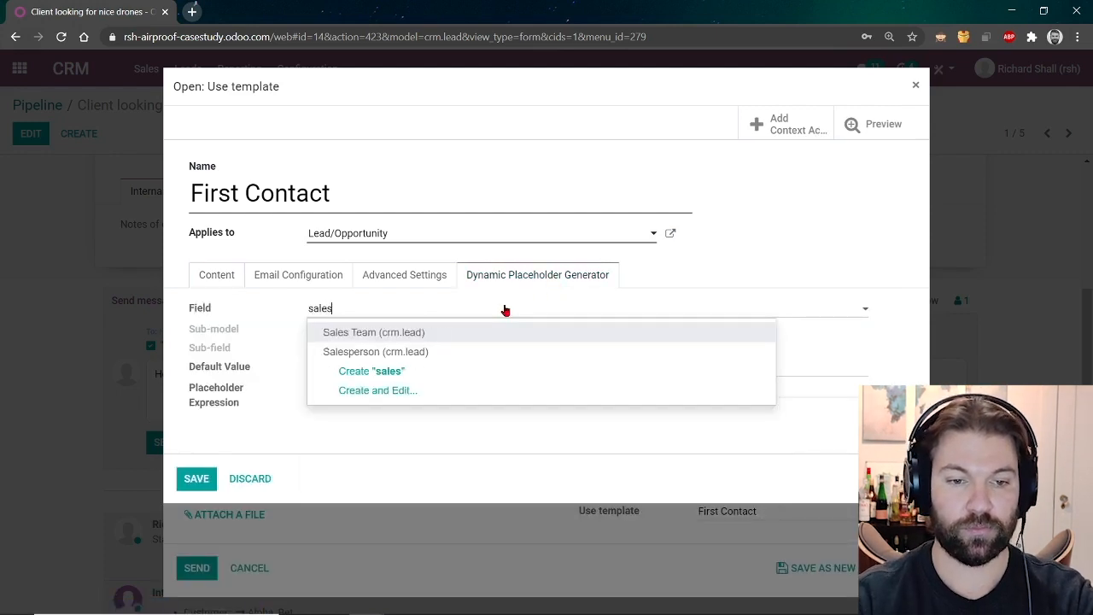
key(Down)
key(Return)
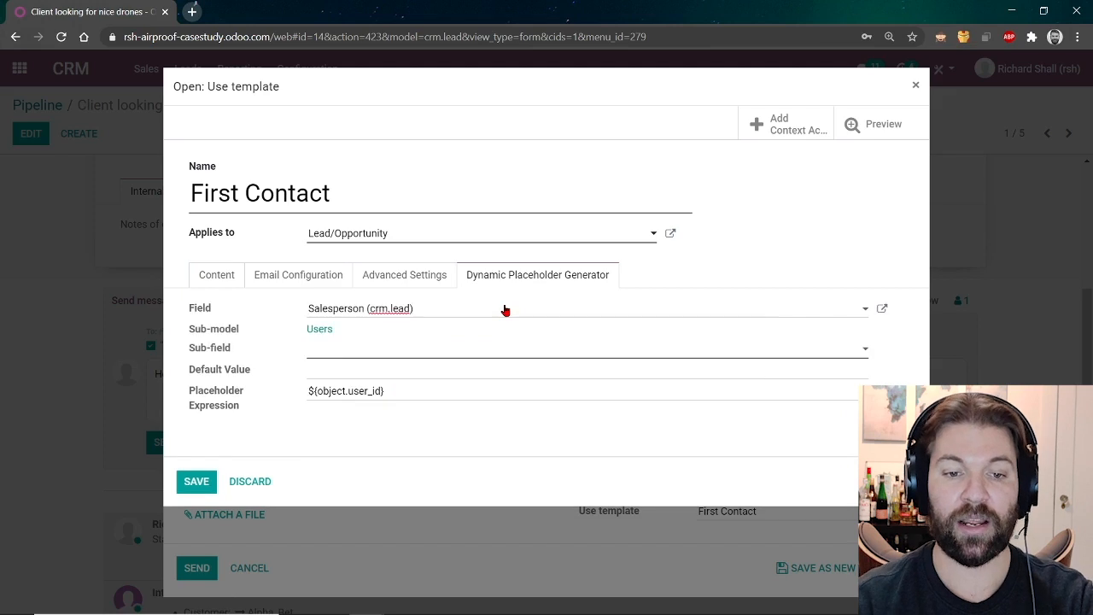
click(536, 361)
text(name)
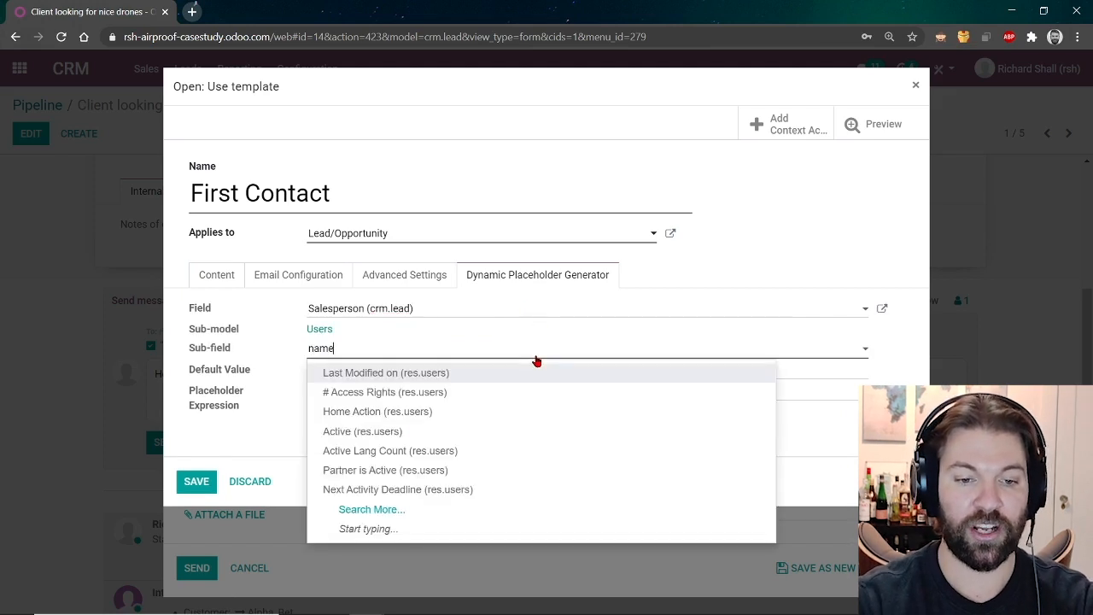
click(430, 431)
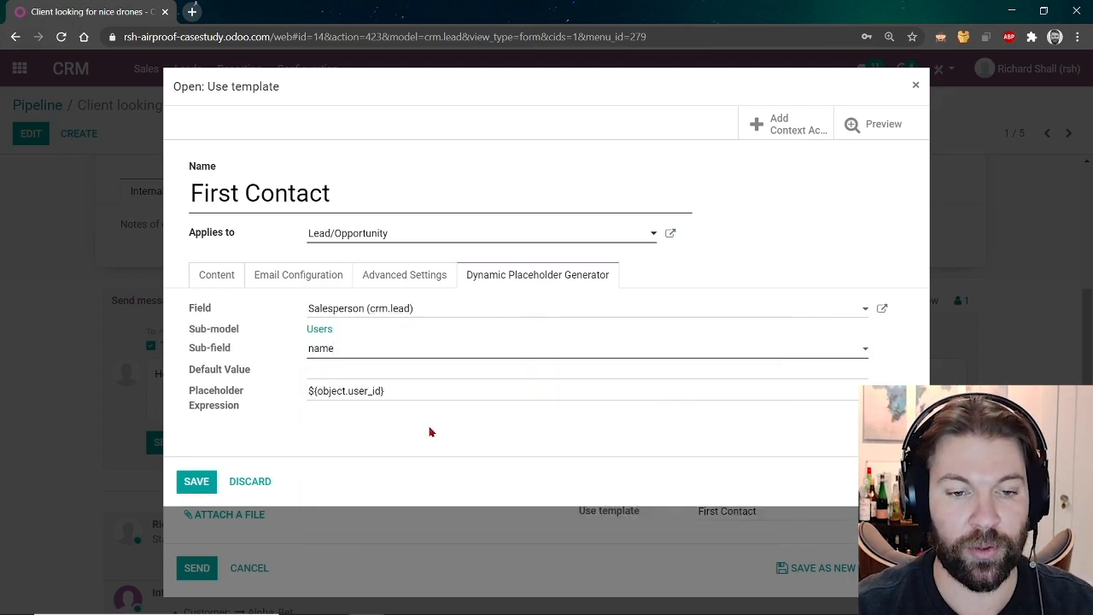
drag(415, 391, 266, 390)
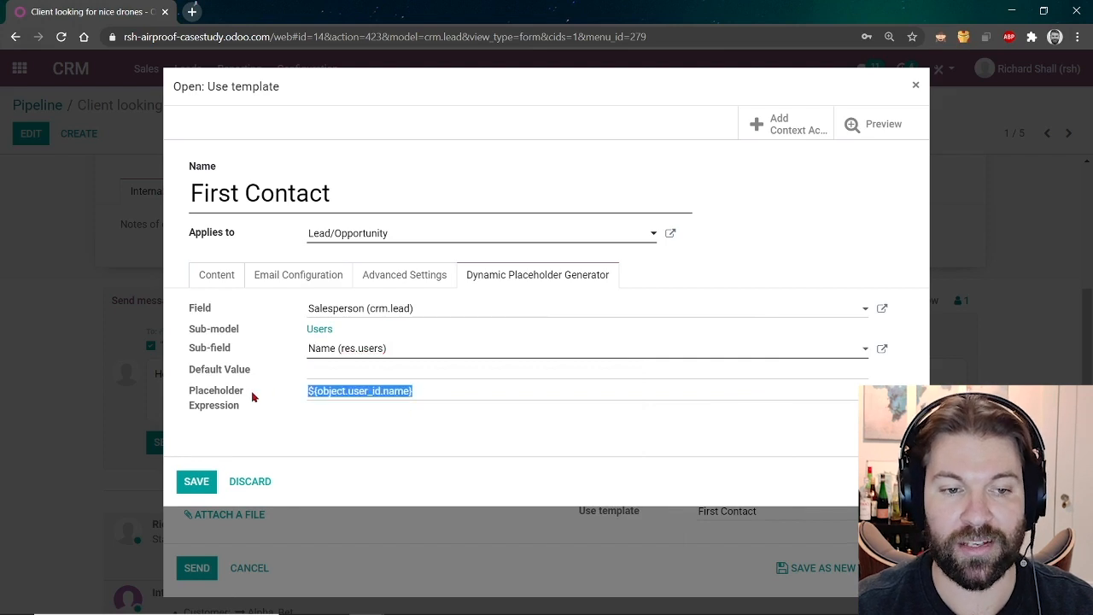
Return to the template content, then discard the template changes and cancel the email draft.
click(213, 282)
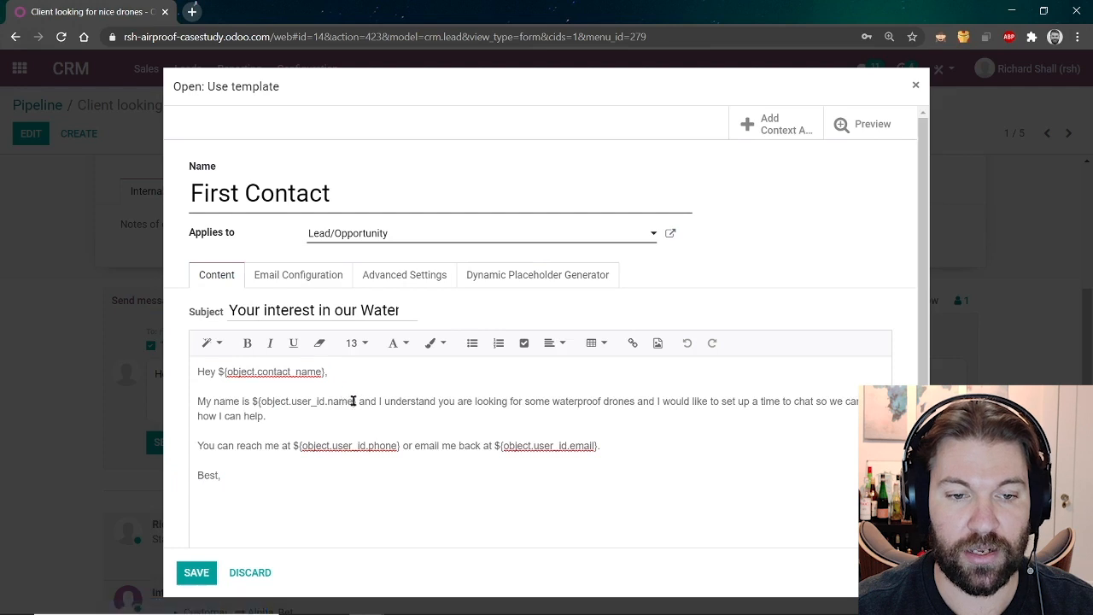
drag(356, 401, 253, 398)
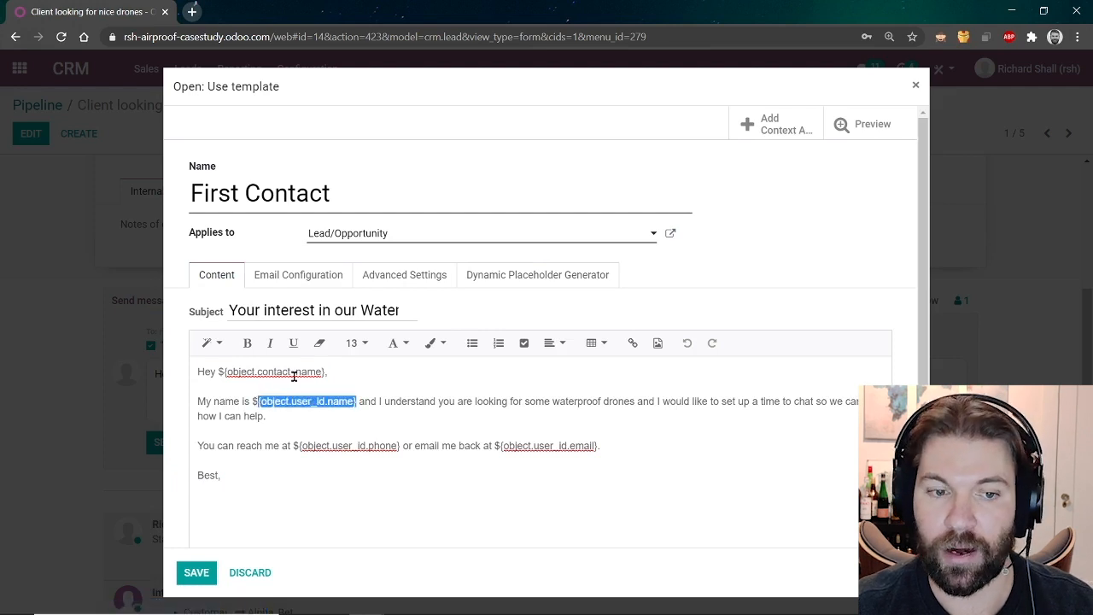
click(264, 578)
click(263, 578)
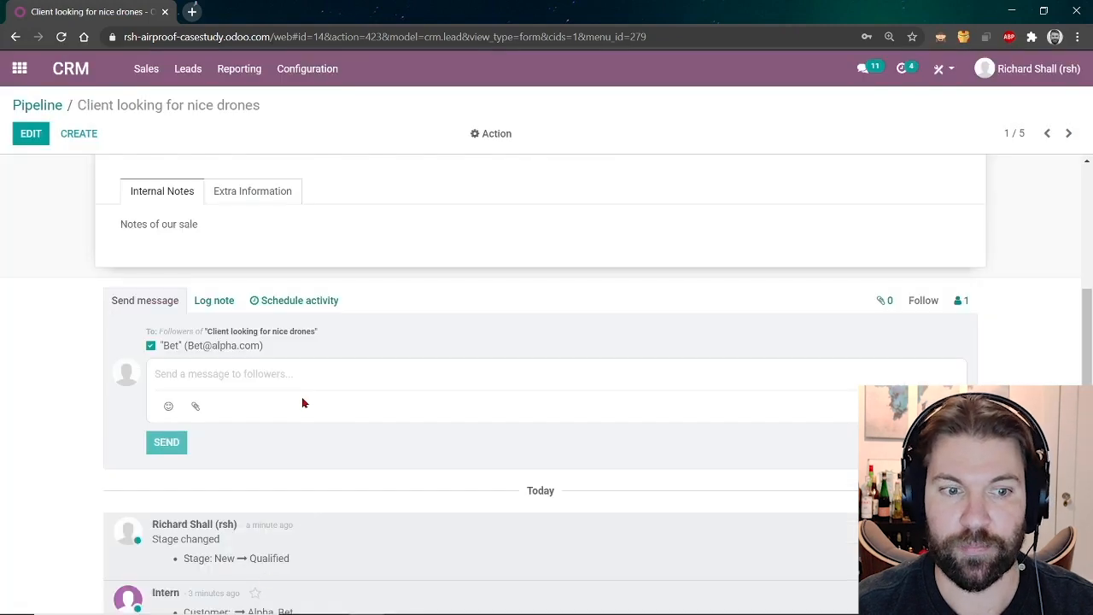
Assign the current user as the opportunity's salesperson and save the opportunity.
scroll(293, 410, up, 3)
drag(179, 339, 121, 344)
click(30, 130)
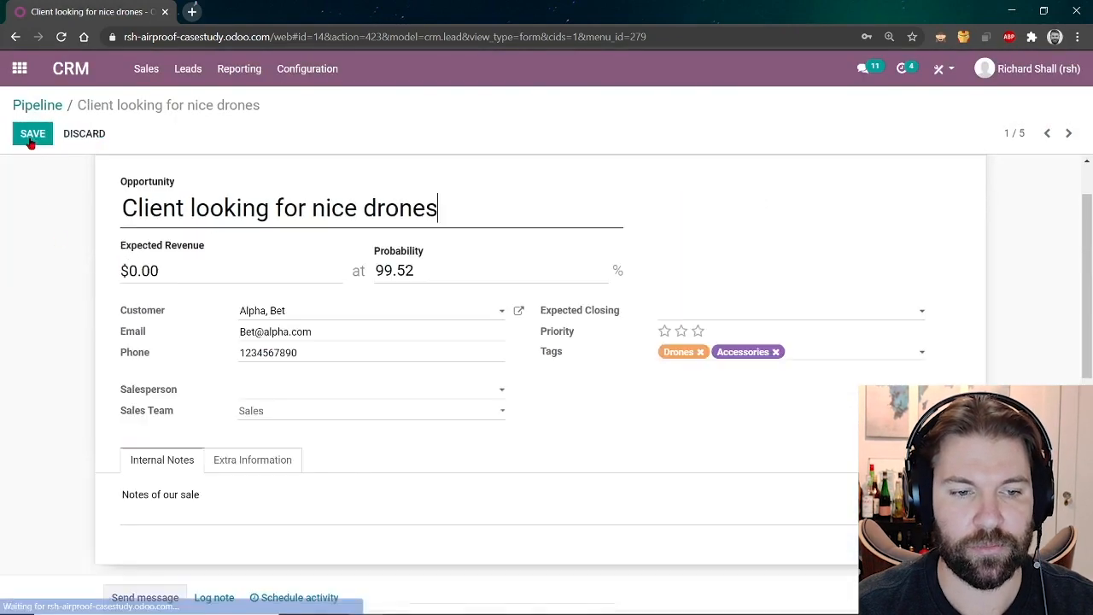
click(267, 388)
click(300, 433)
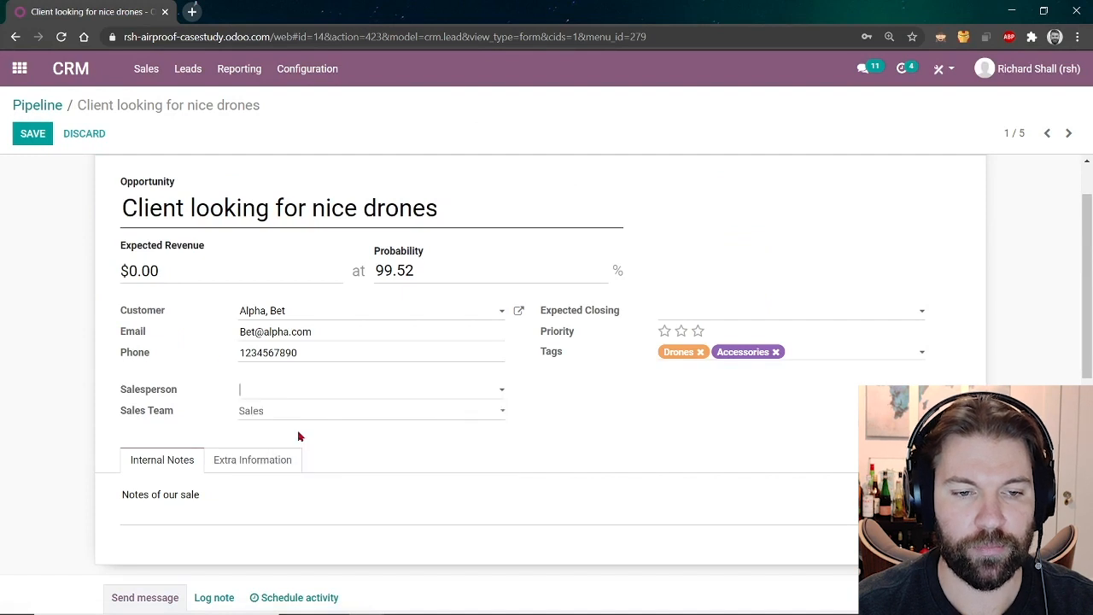
click(21, 137)
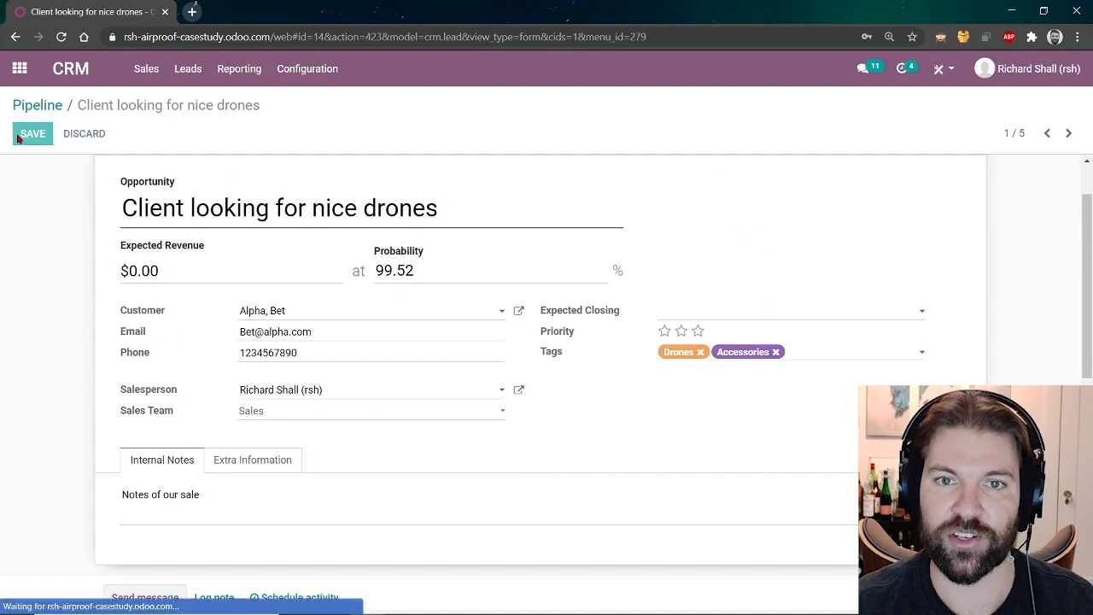
Send the customer an email using the First Contact template.
scroll(256, 398, down, 3)
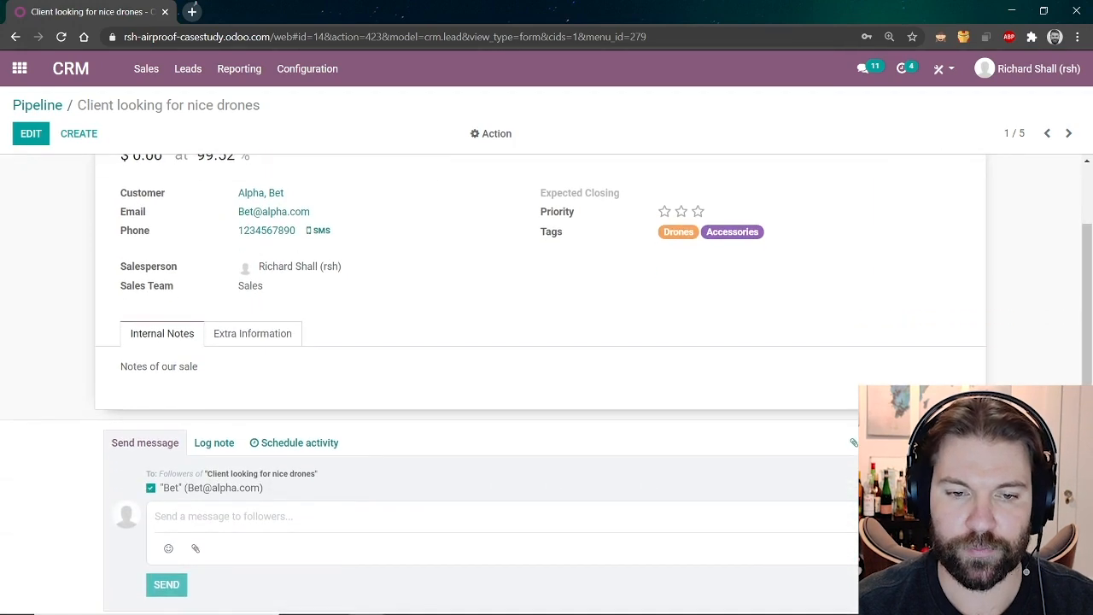
click(854, 443)
click(742, 518)
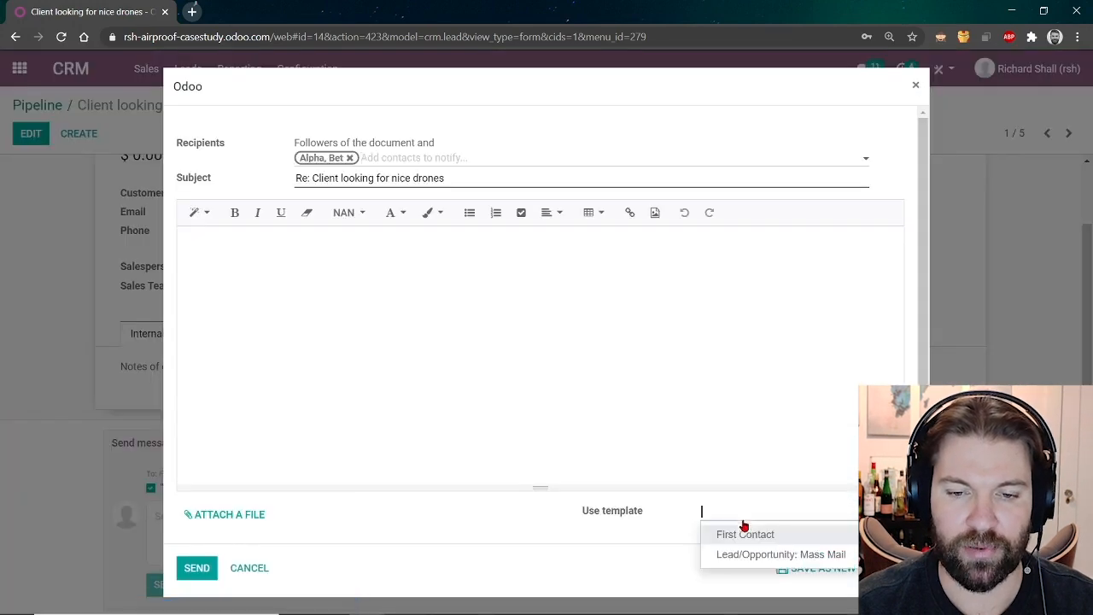
click(744, 533)
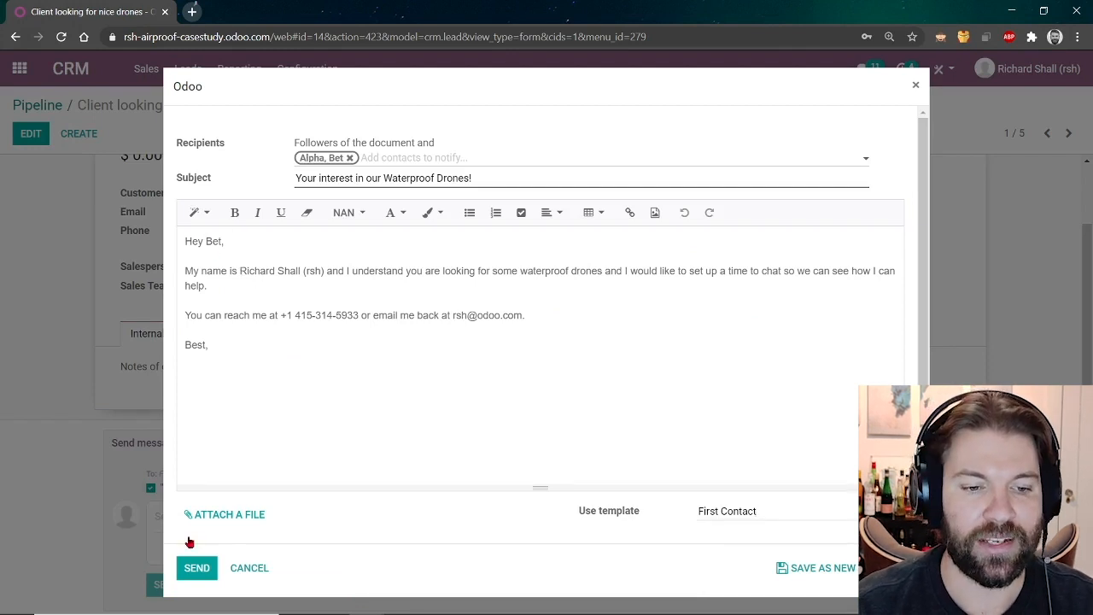
click(198, 570)
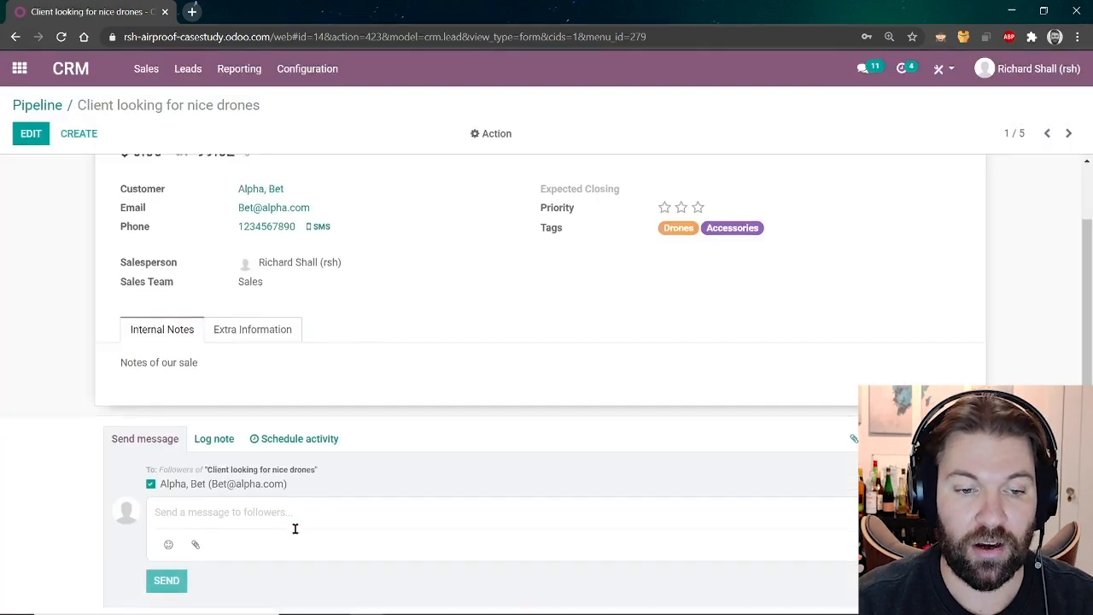
scroll(295, 527, down, 3)
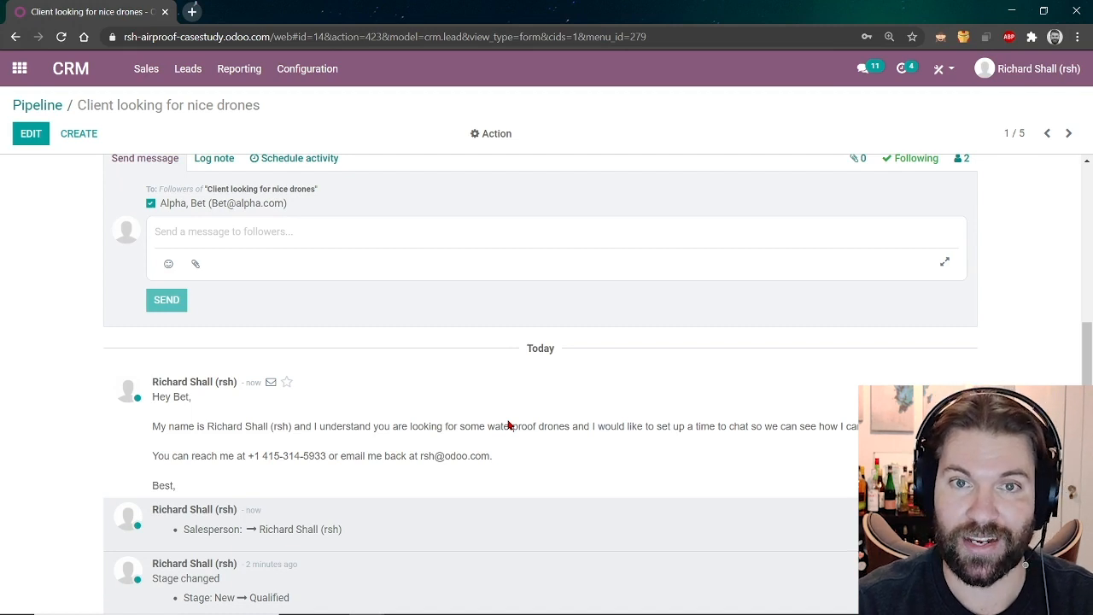
scroll(370, 402, up, 3)
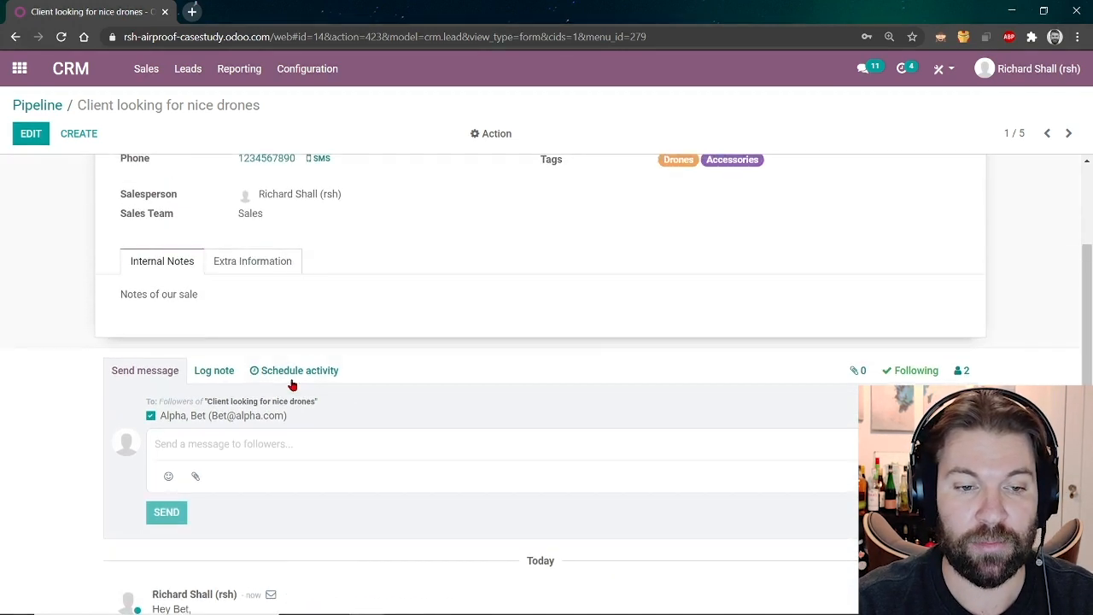
Log an Email activity on the opportunity and mark it done.
click(300, 372)
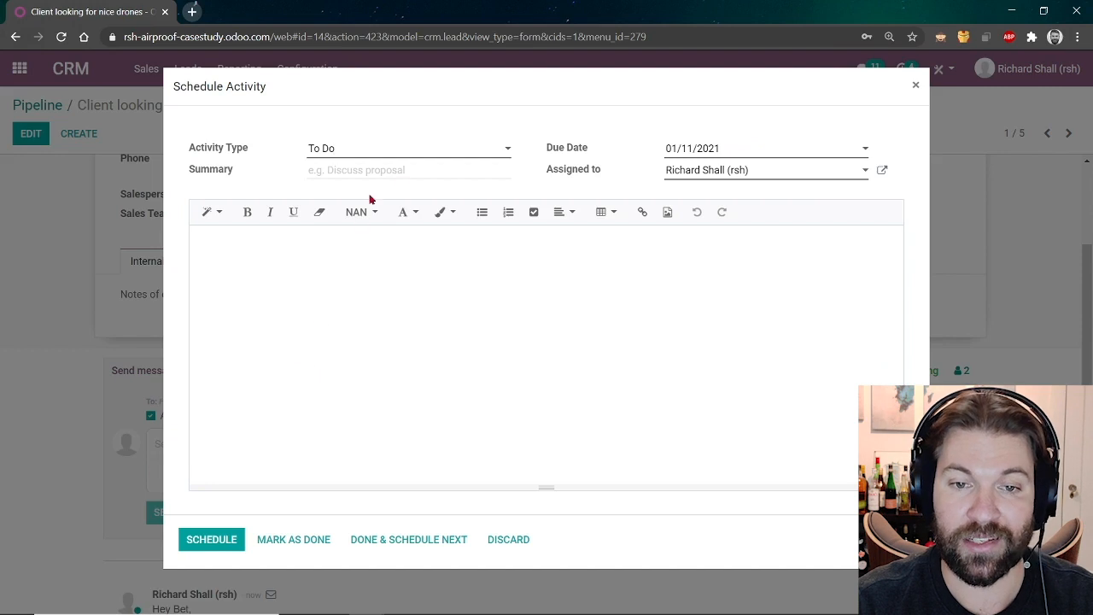
click(441, 157)
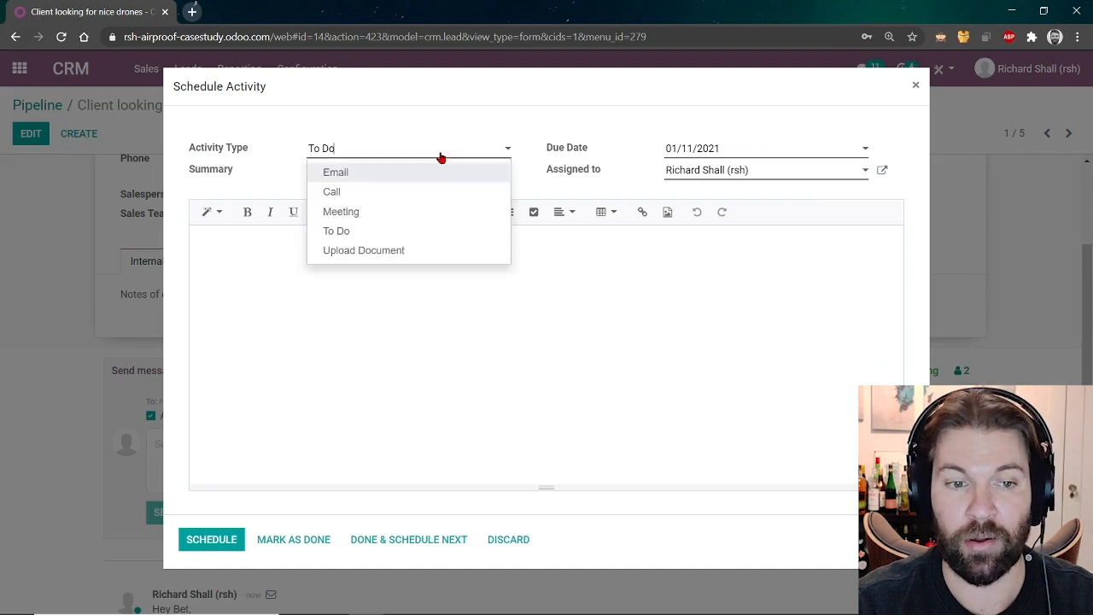
click(373, 173)
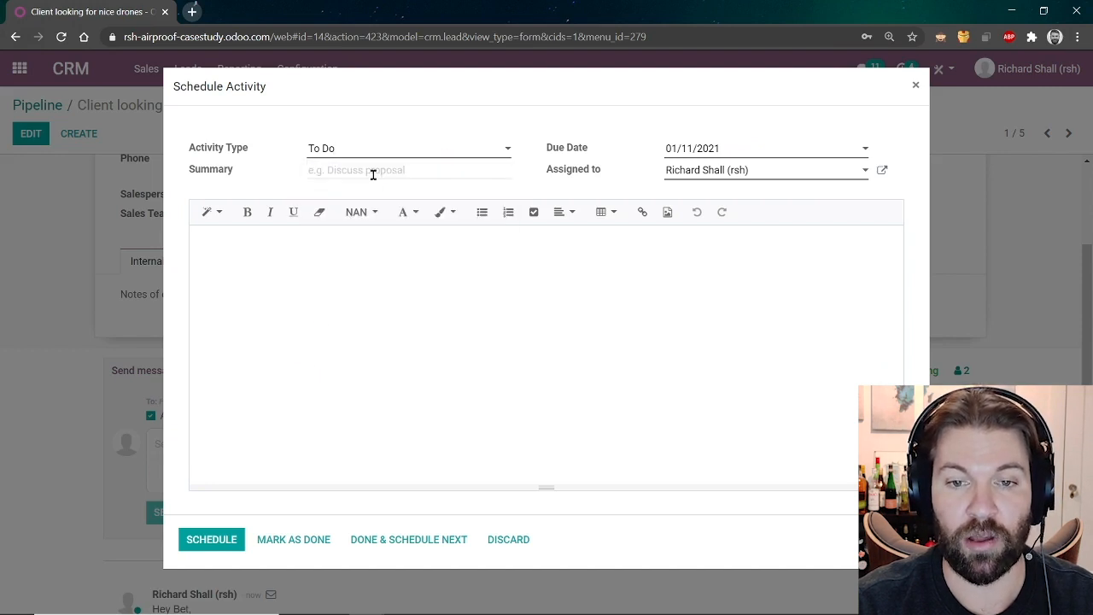
click(390, 539)
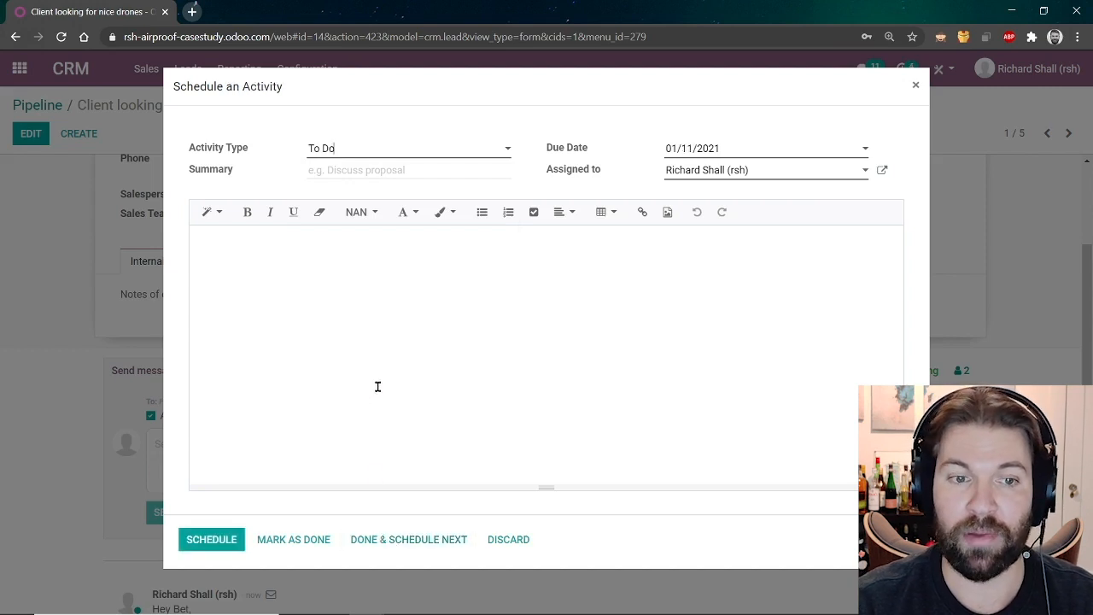
Schedule a To Do 'Send a quote' due January 6.
click(340, 149)
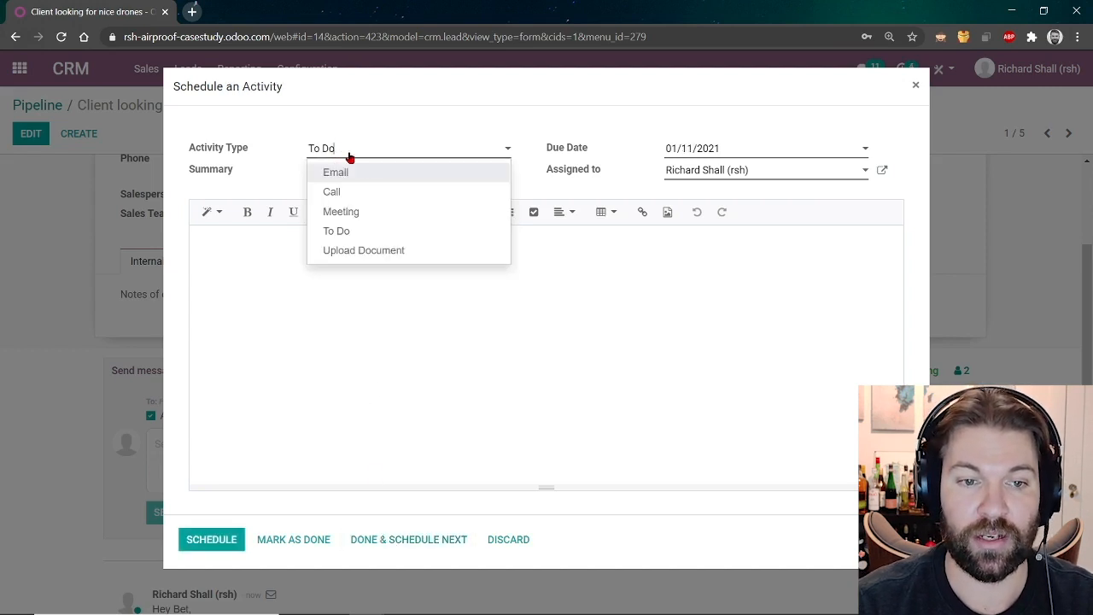
click(353, 270)
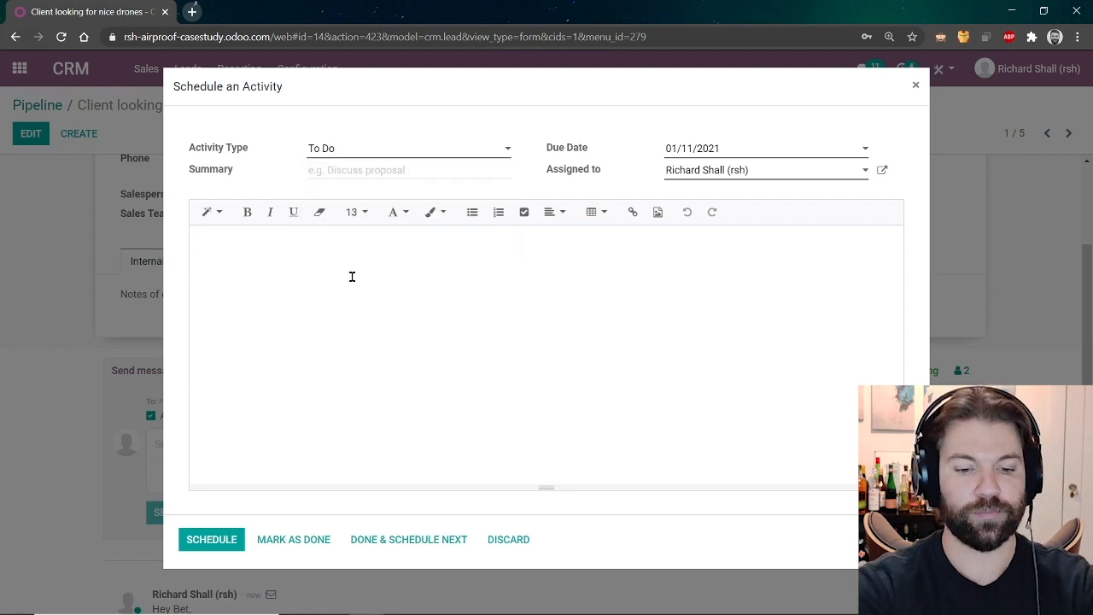
text(Send a quote)
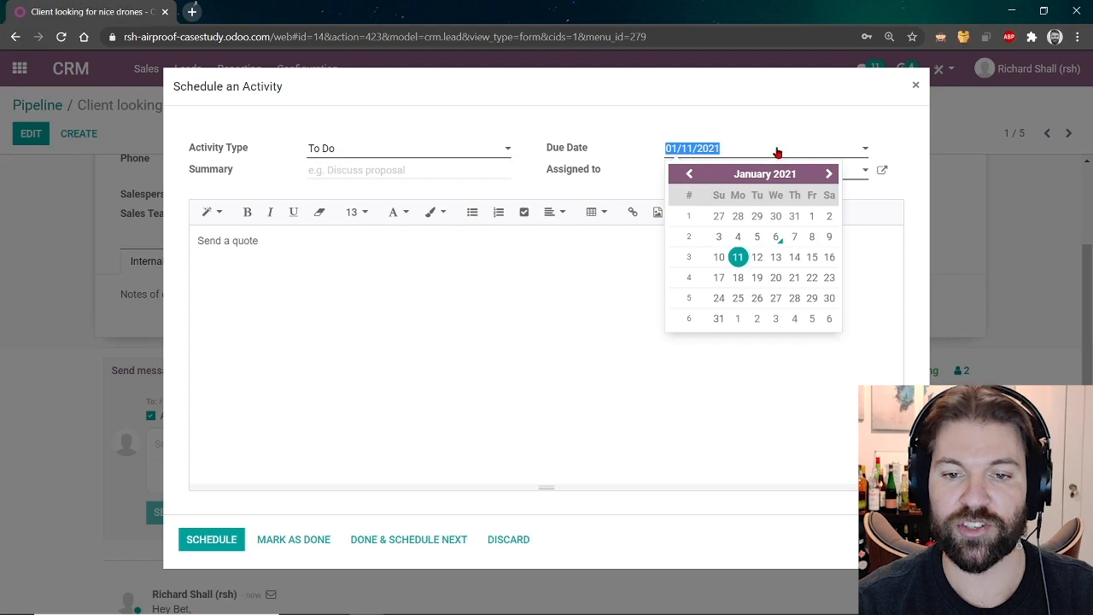
click(775, 237)
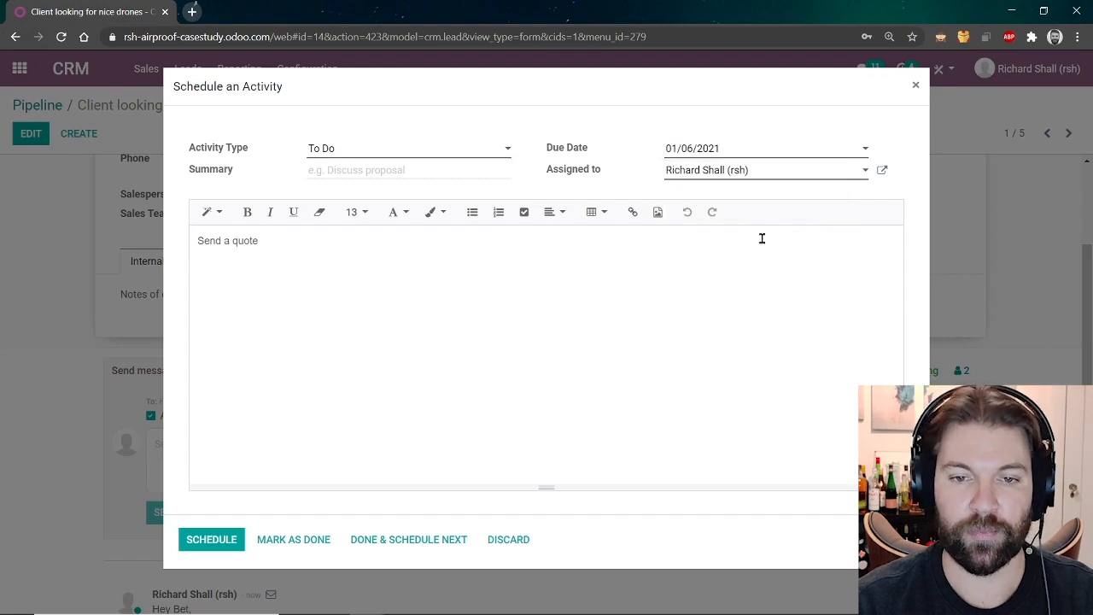
click(205, 544)
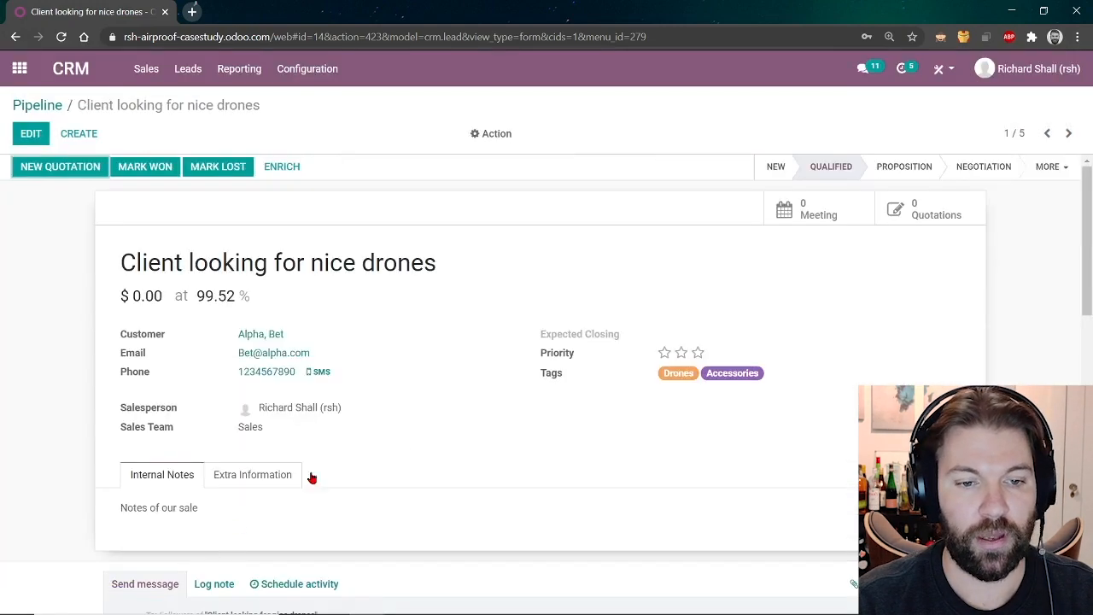
scroll(476, 415, down, 3)
scroll(475, 415, down, 2)
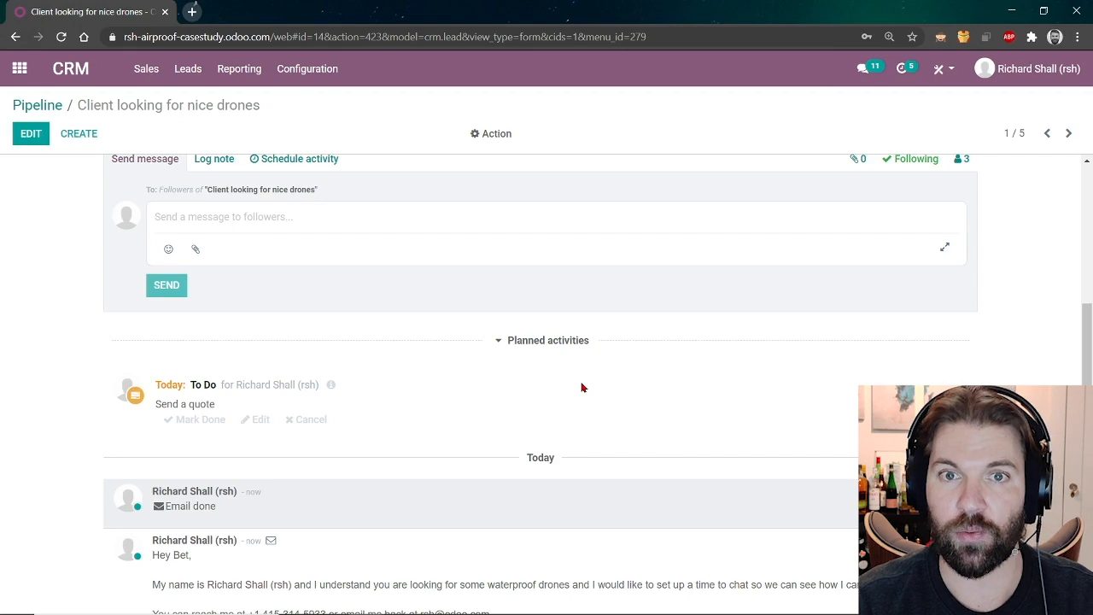
Move the lead to Proposition and create a quotation expiring 01/15/2021, keeping the Standard pricelist.
scroll(552, 349, up, 5)
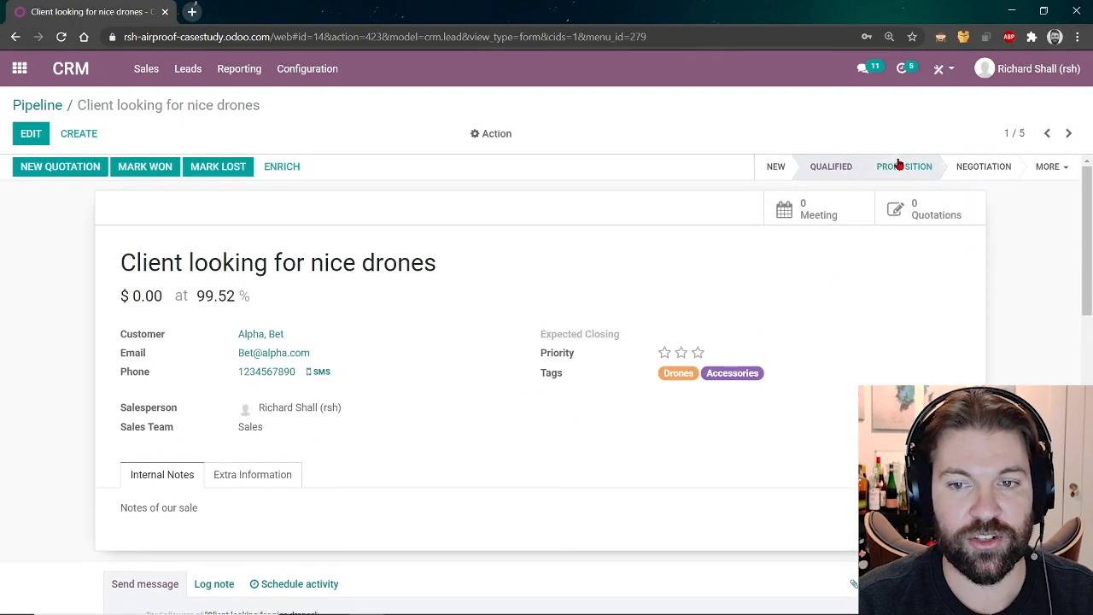
click(898, 164)
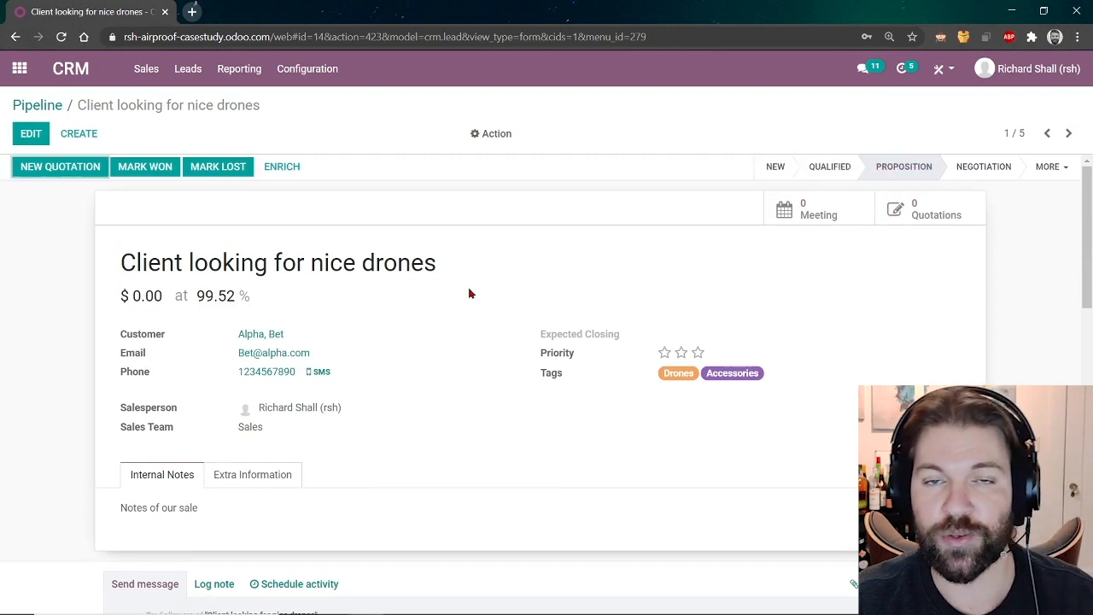
click(73, 170)
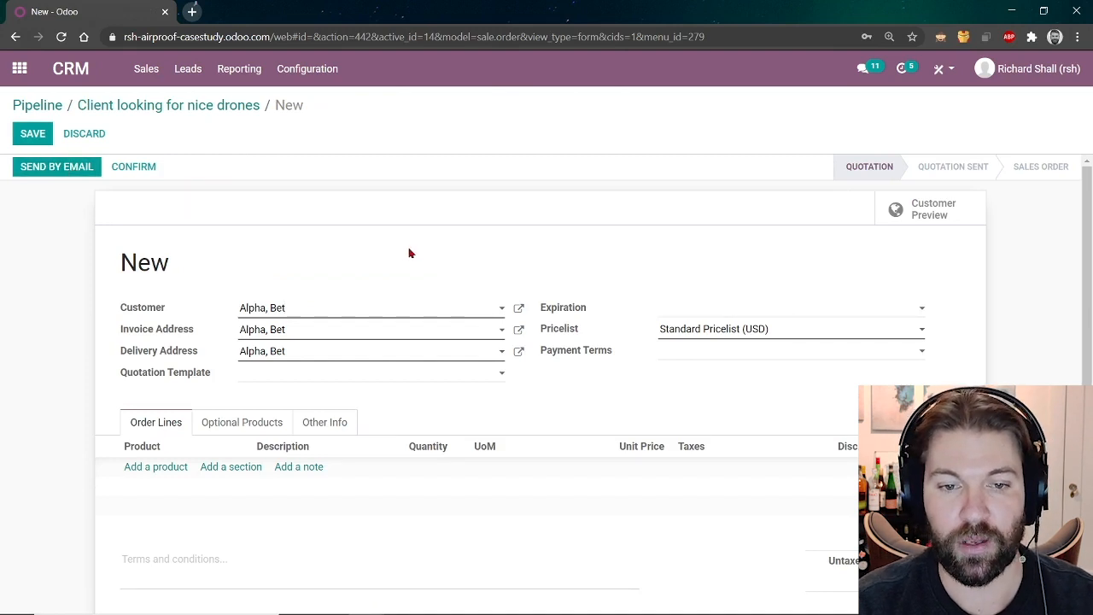
click(736, 312)
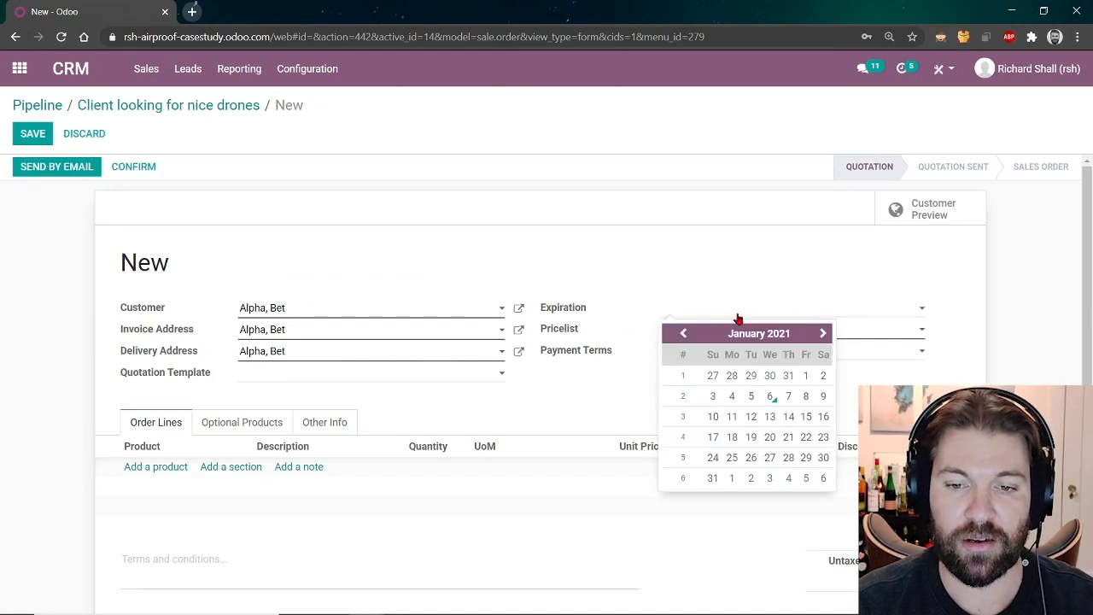
click(805, 416)
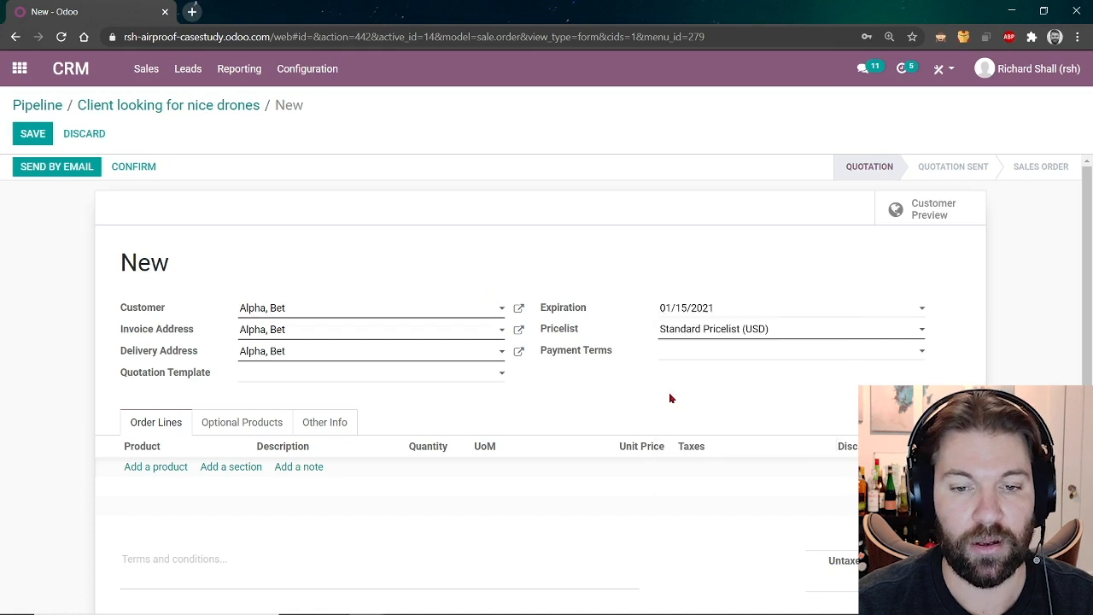
click(710, 337)
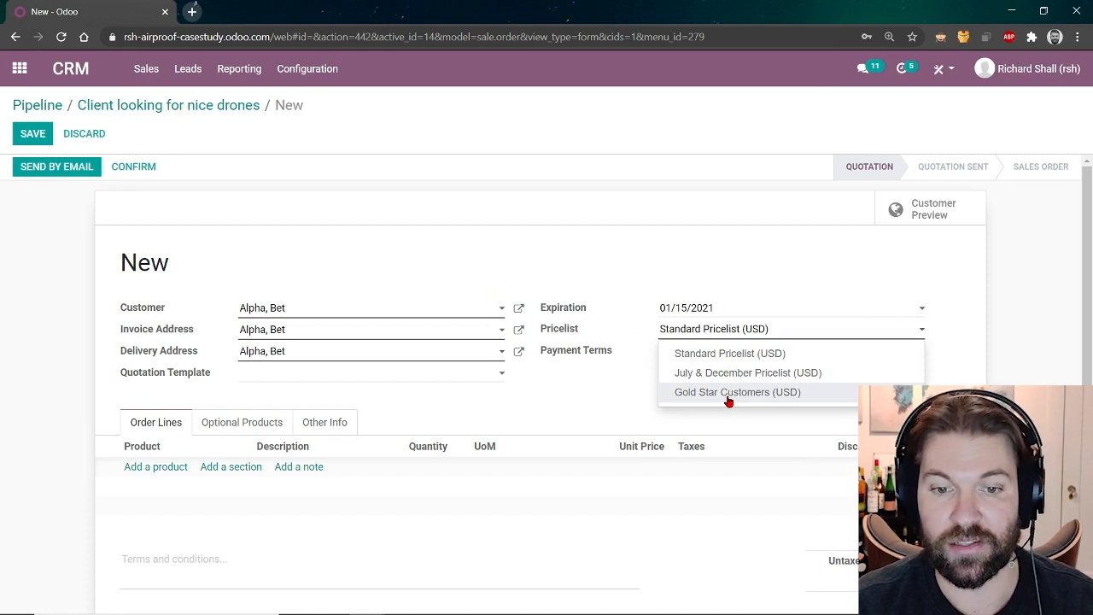
click(568, 377)
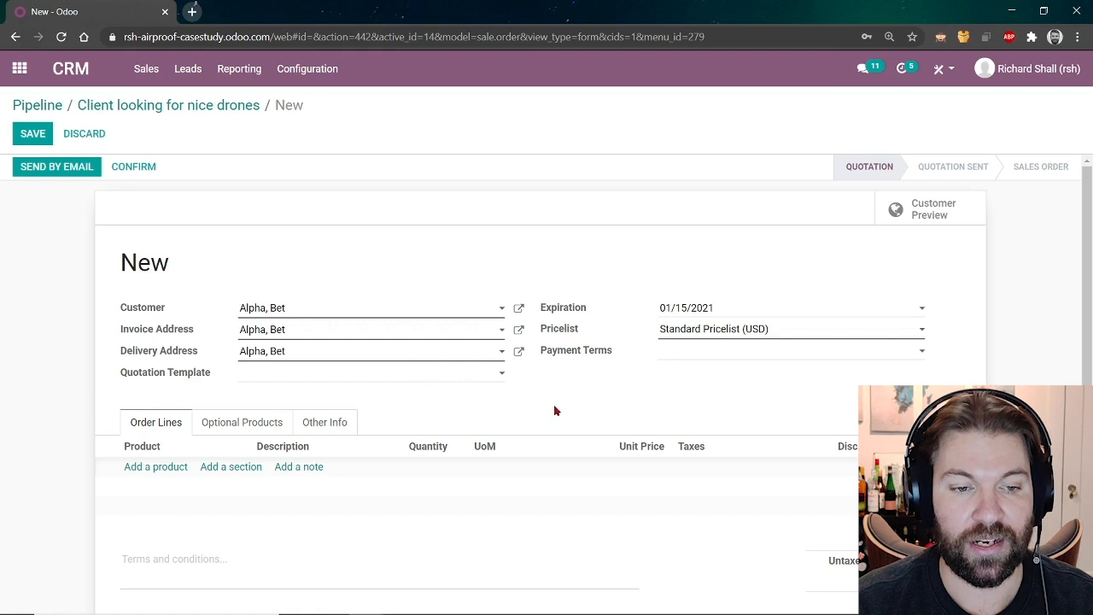
Add a Drone 5.0 order line, then delete it.
click(175, 466)
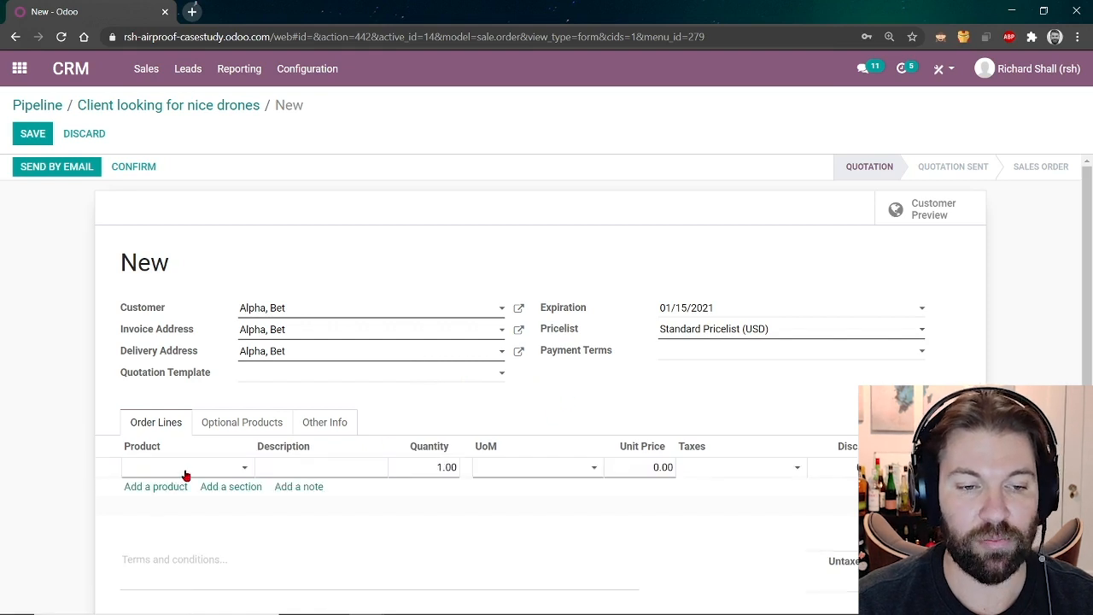
text(5.)
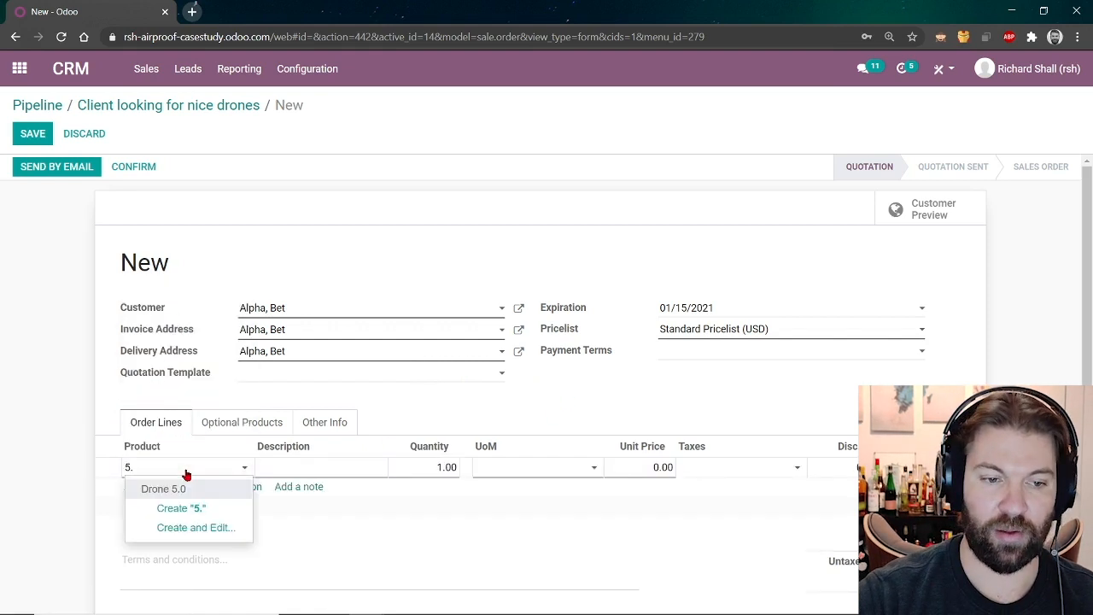
key(Return)
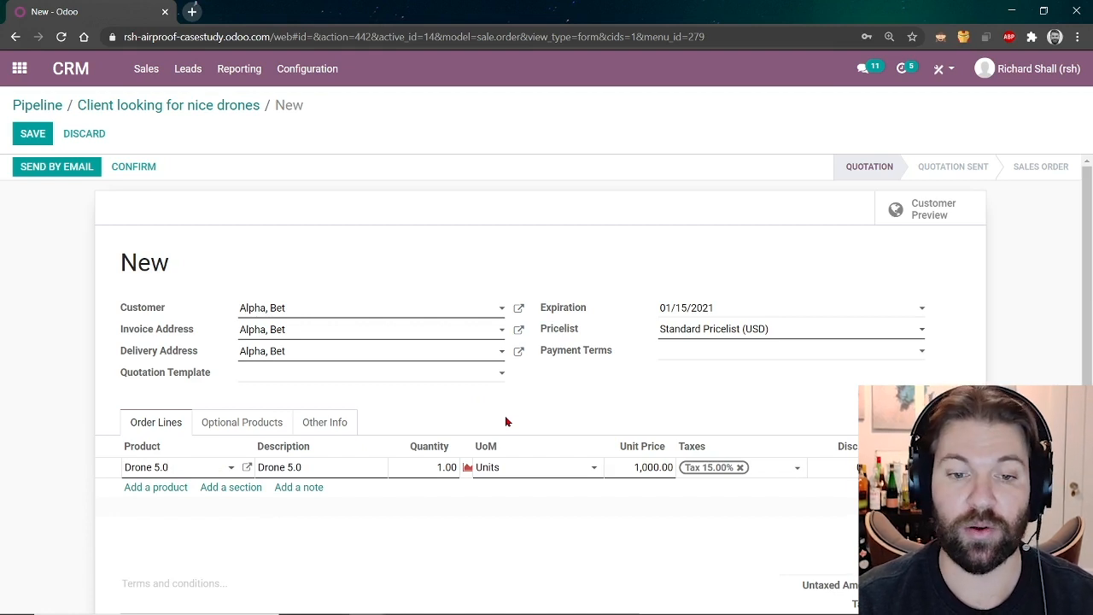
click(972, 467)
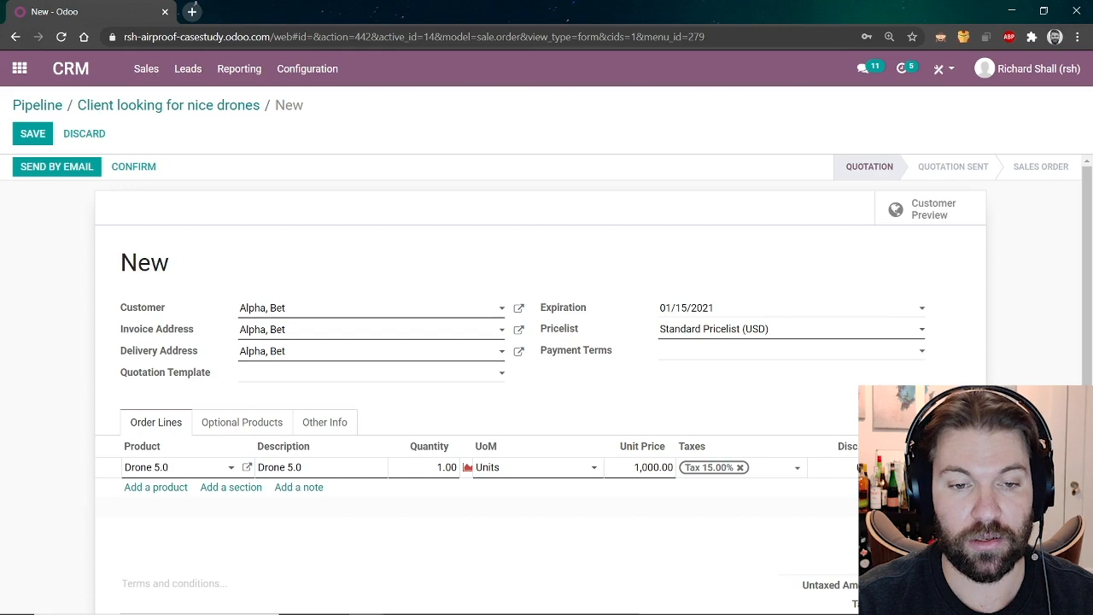
click(422, 377)
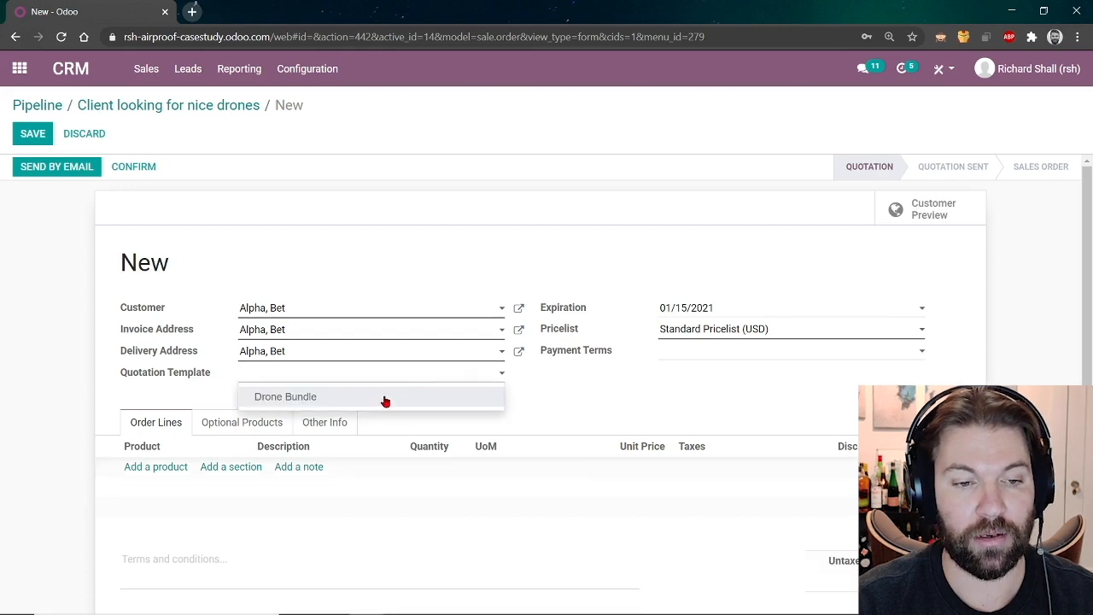
Apply the Drone Bundle template, '50% Now, Net 15 after shipment' terms and Gold Star Customers pricelist.
click(384, 398)
scroll(384, 402, down, 3)
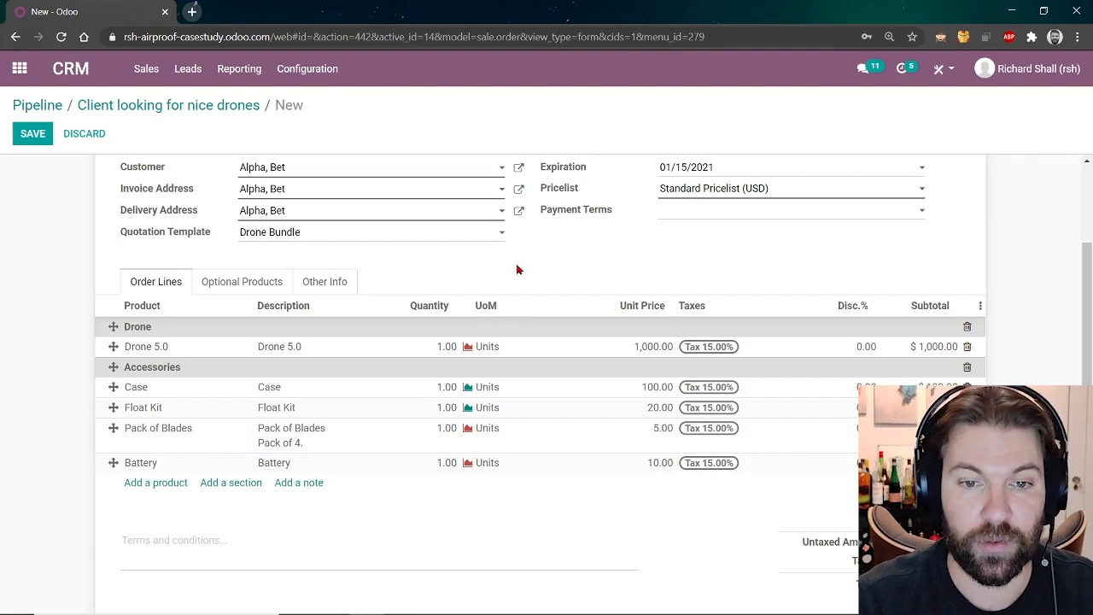
click(686, 219)
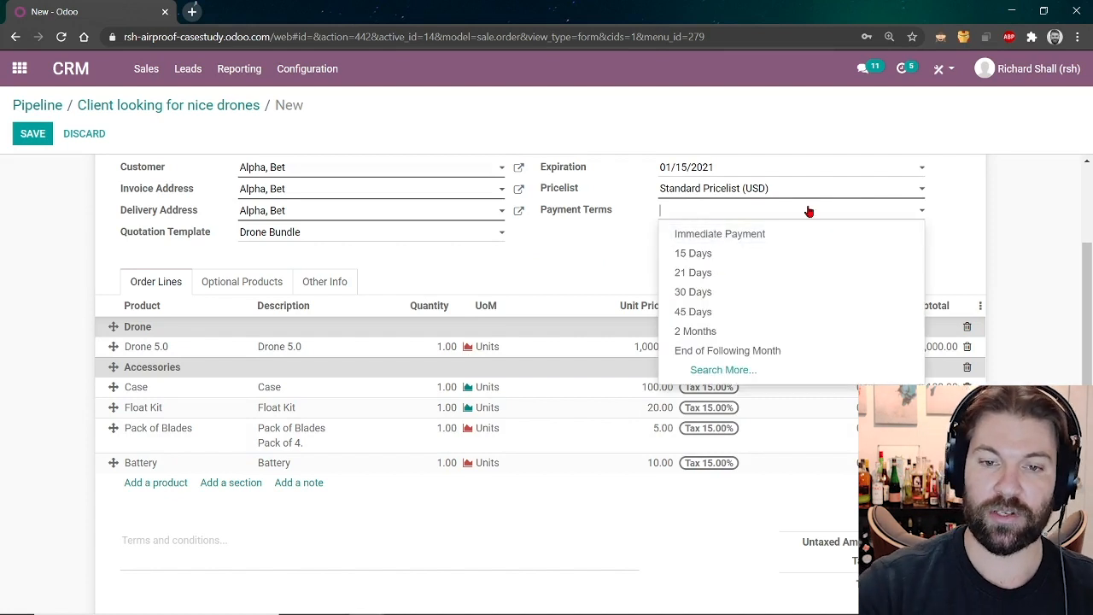
text(50)
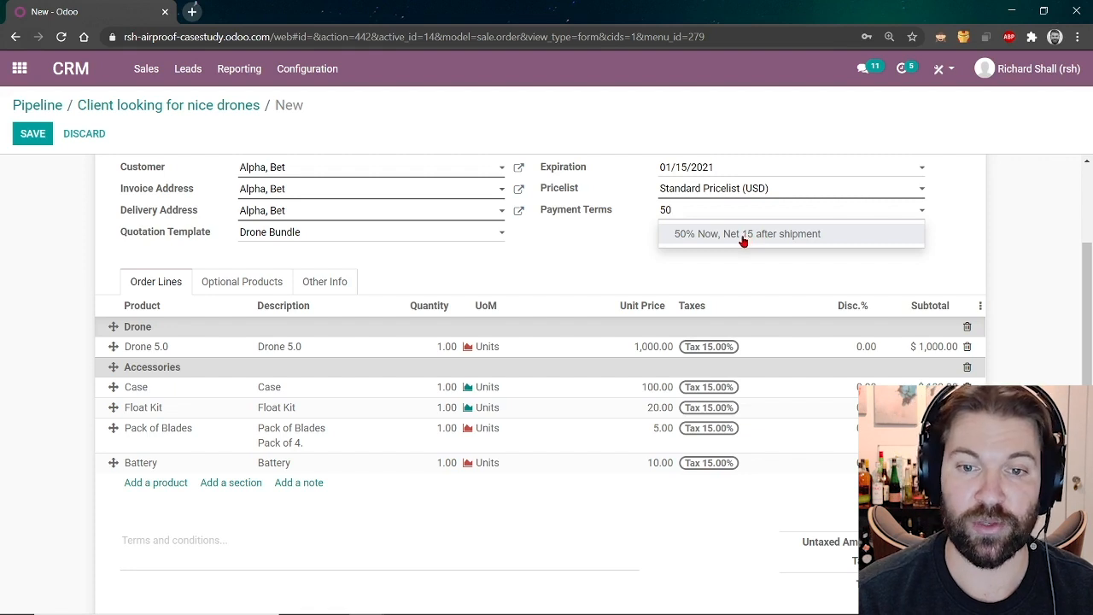
click(743, 236)
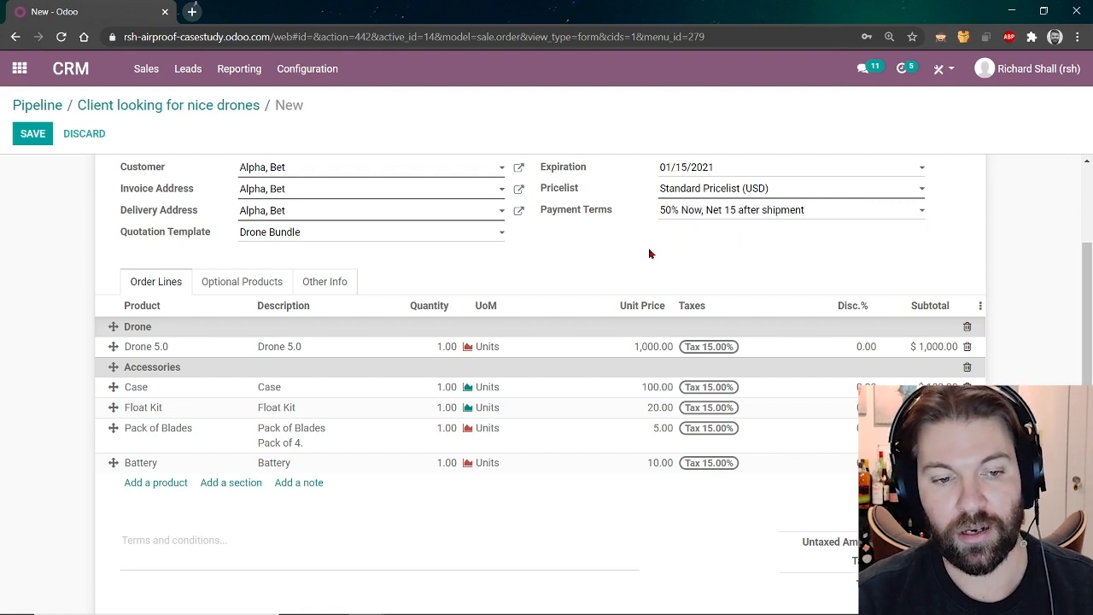
click(775, 190)
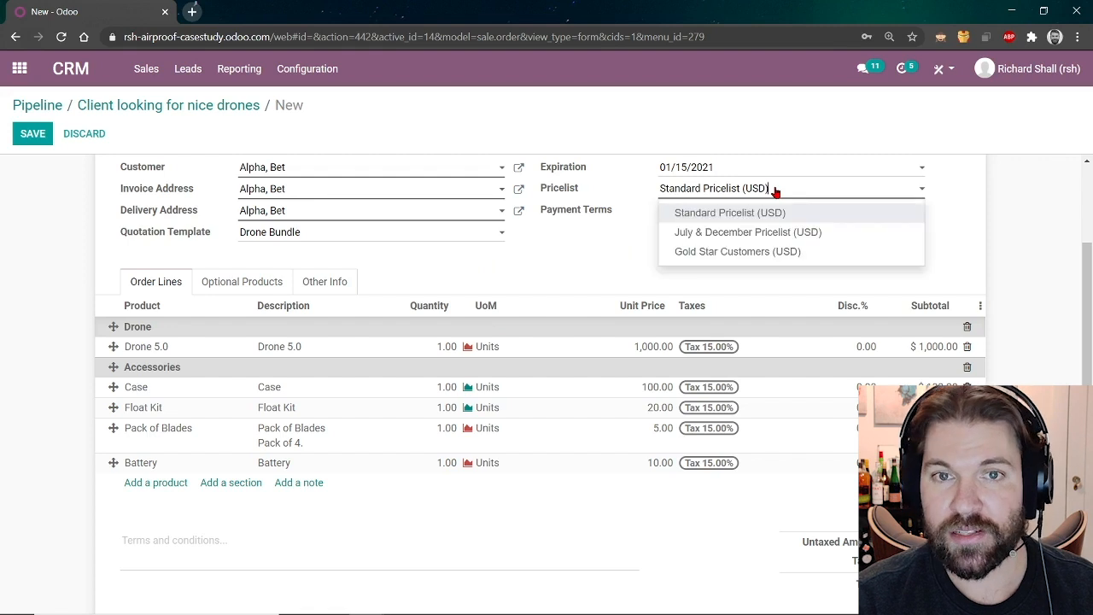
click(736, 252)
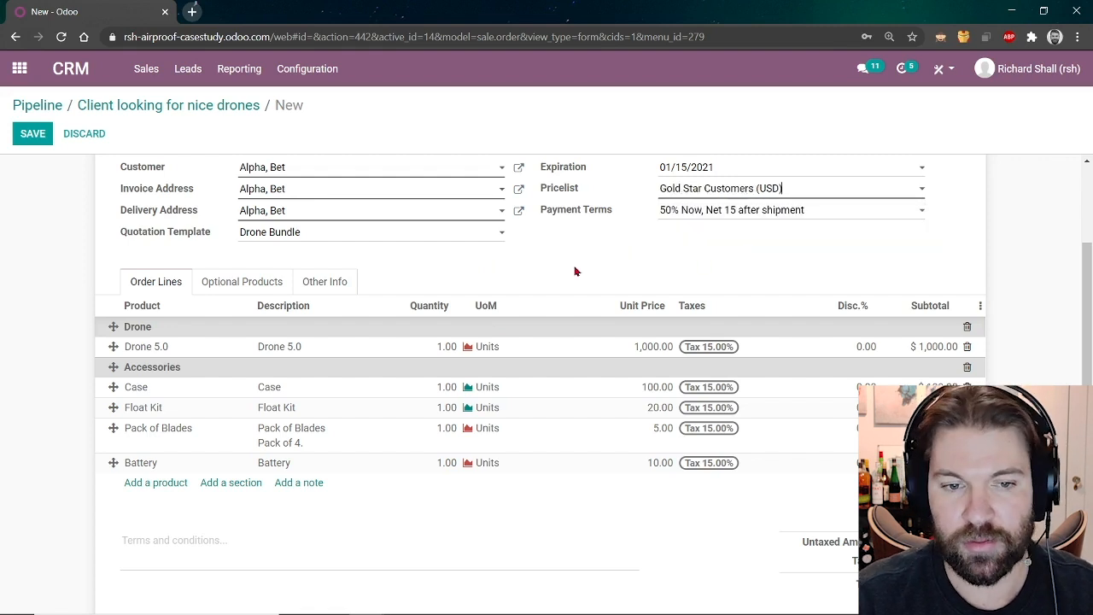
Set the Drone 5.0 quantity to 50 to show the 950.00 price, then back to 1.
click(427, 347)
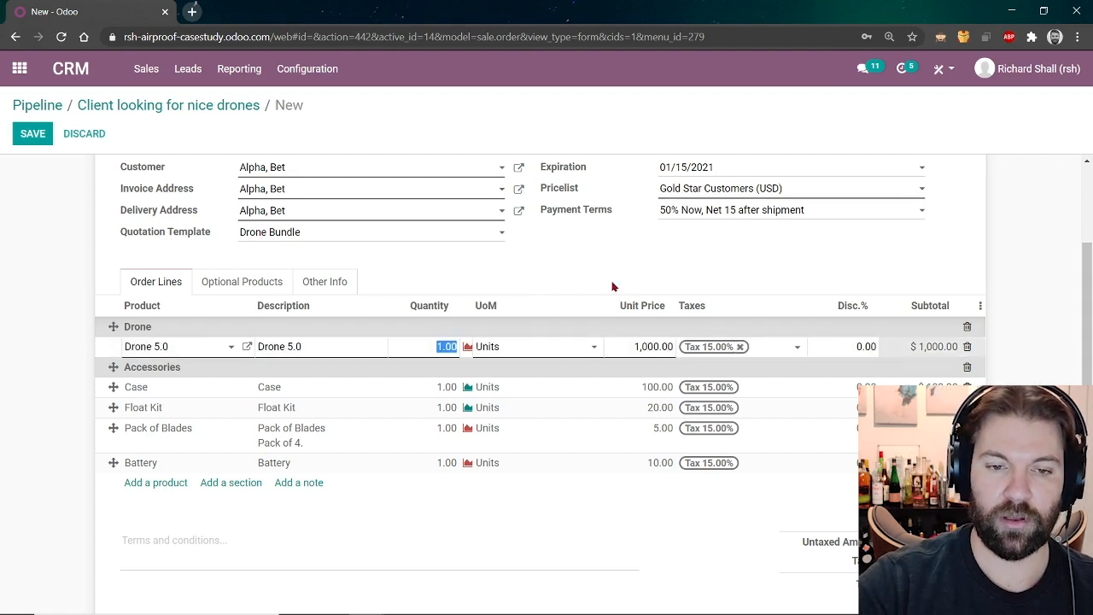
text(50)
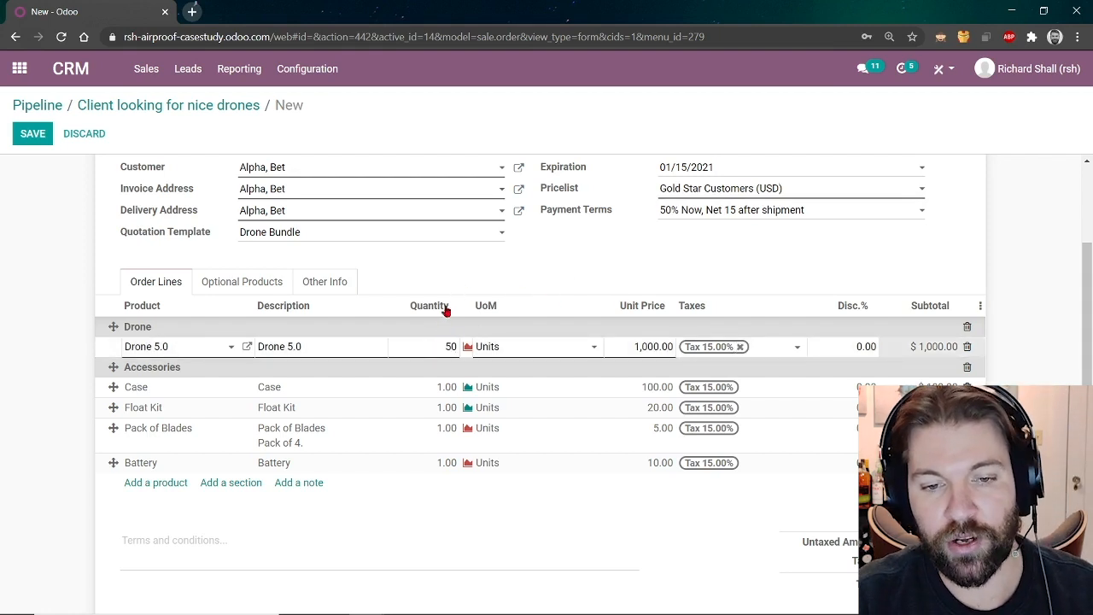
click(601, 252)
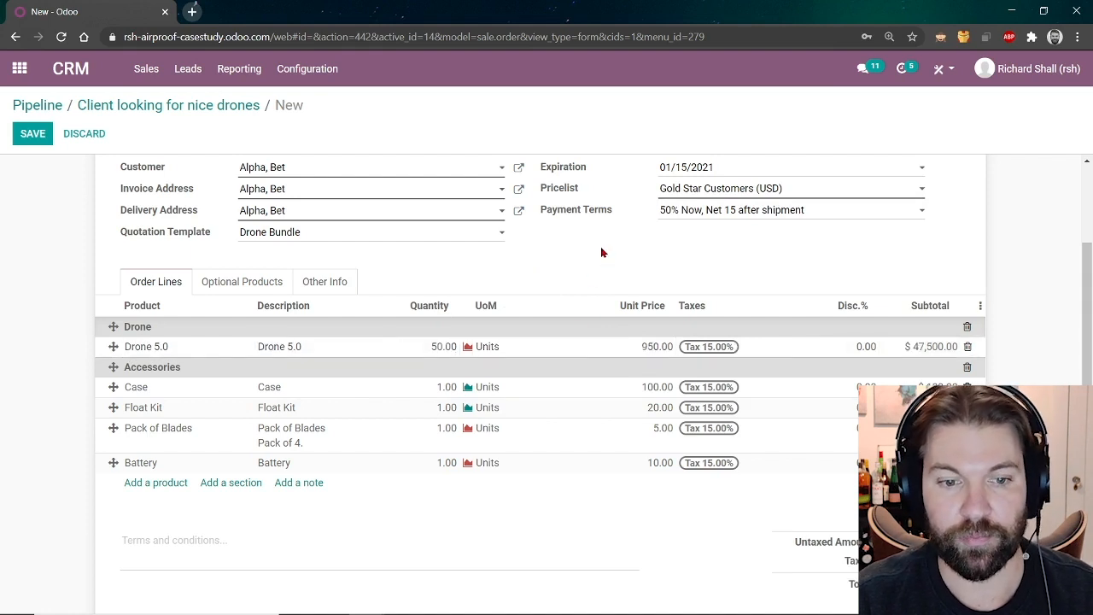
click(424, 353)
text(1)
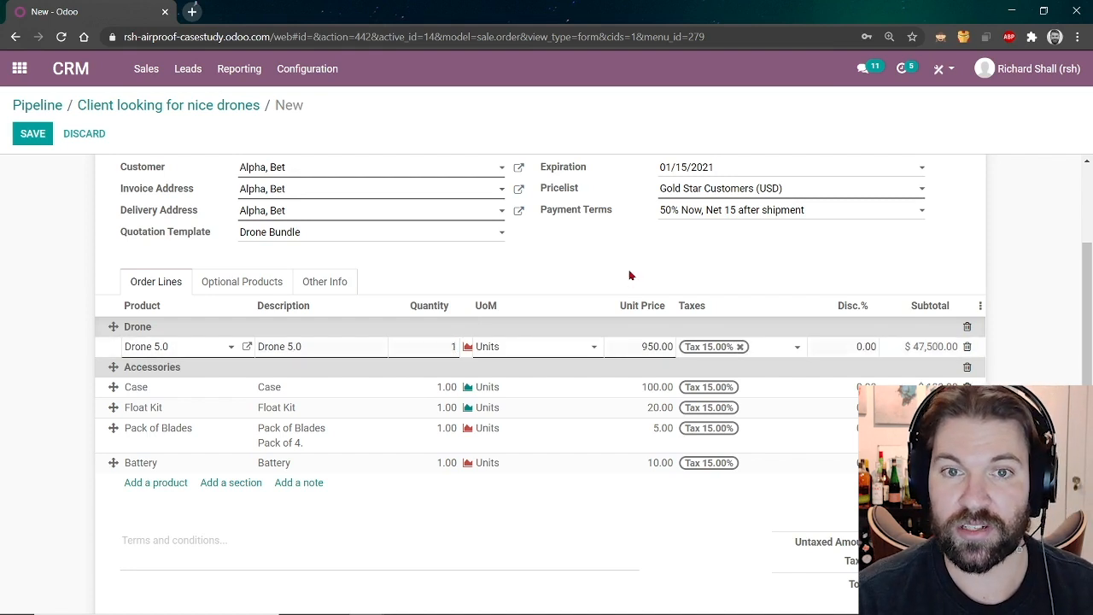
click(629, 275)
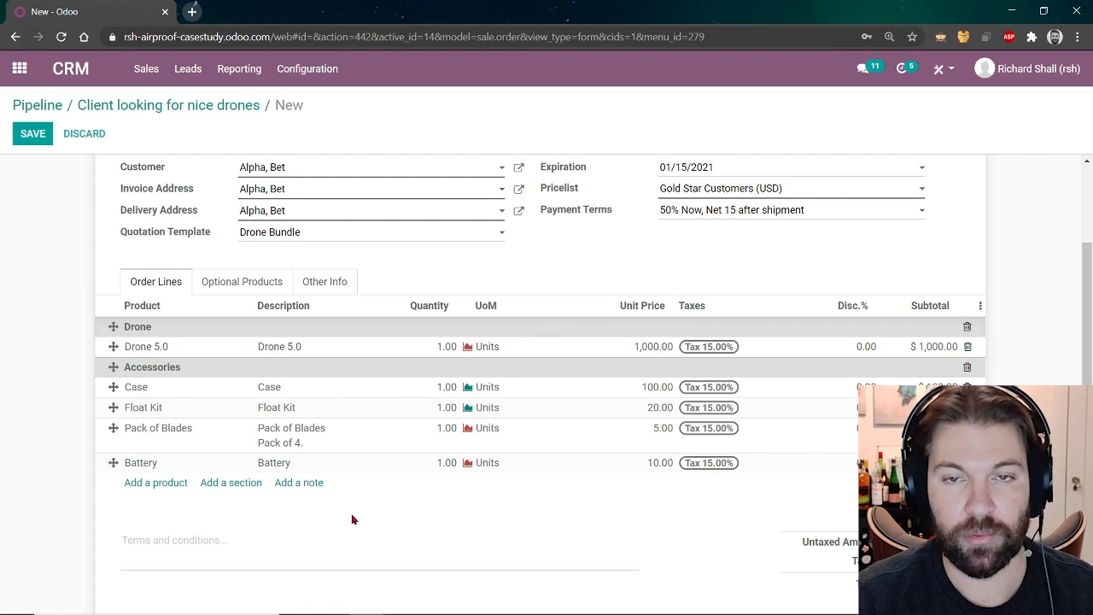
Add the note 'Free for First time Flyers' and move it above the Battery line.
click(305, 484)
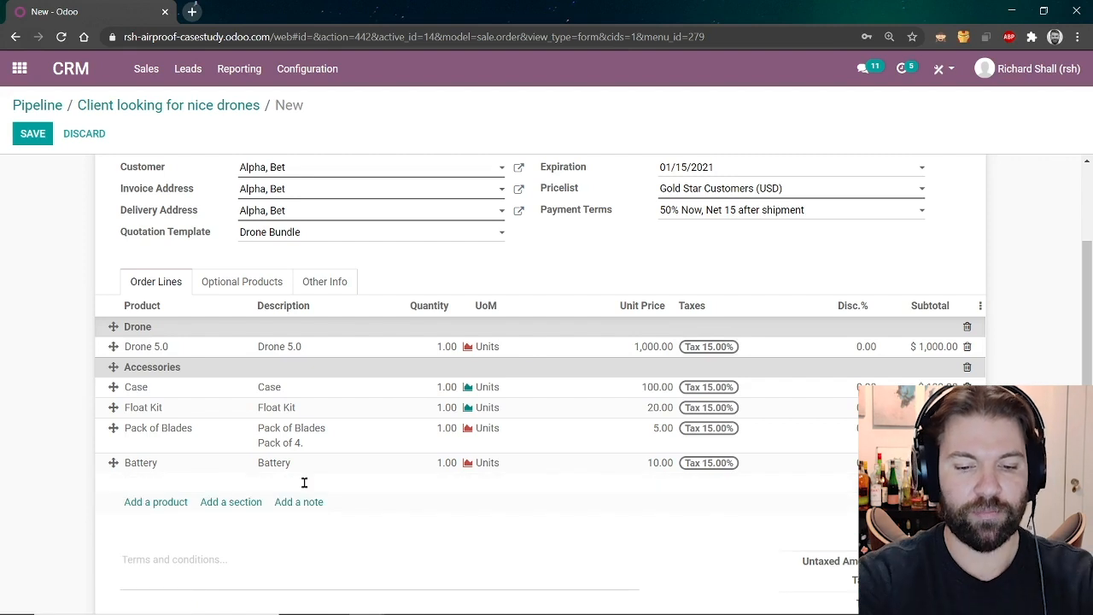
text(Free for)
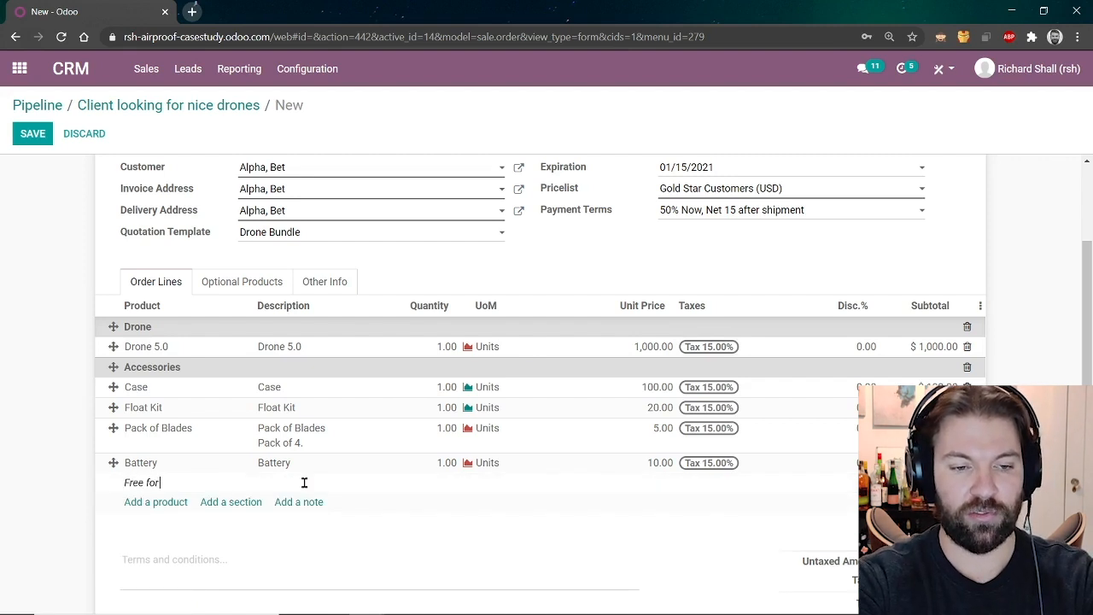
text( First time Flyers!)
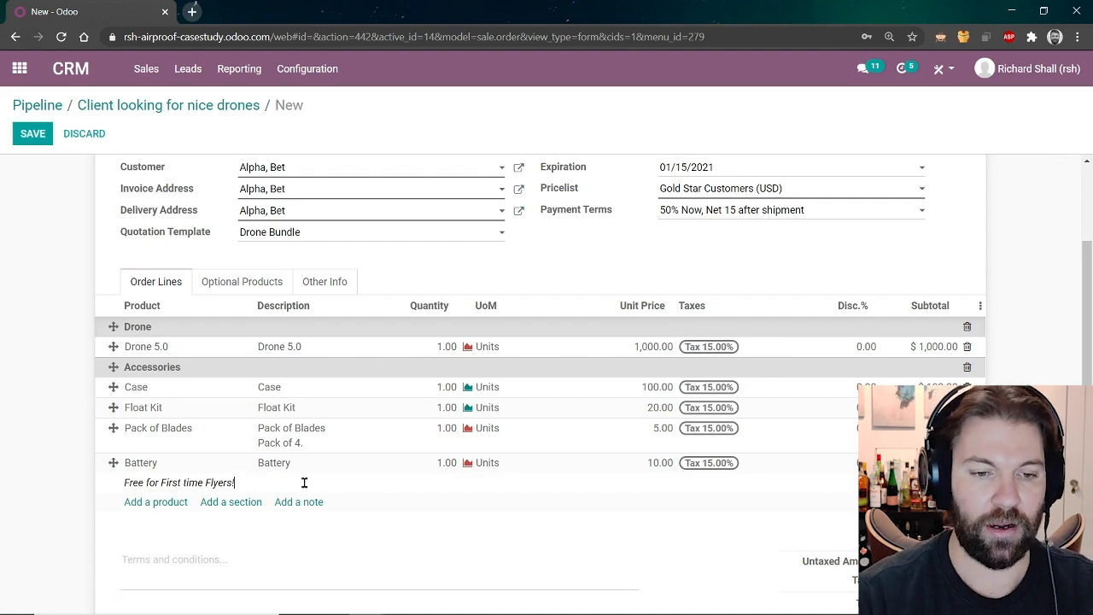
click(373, 539)
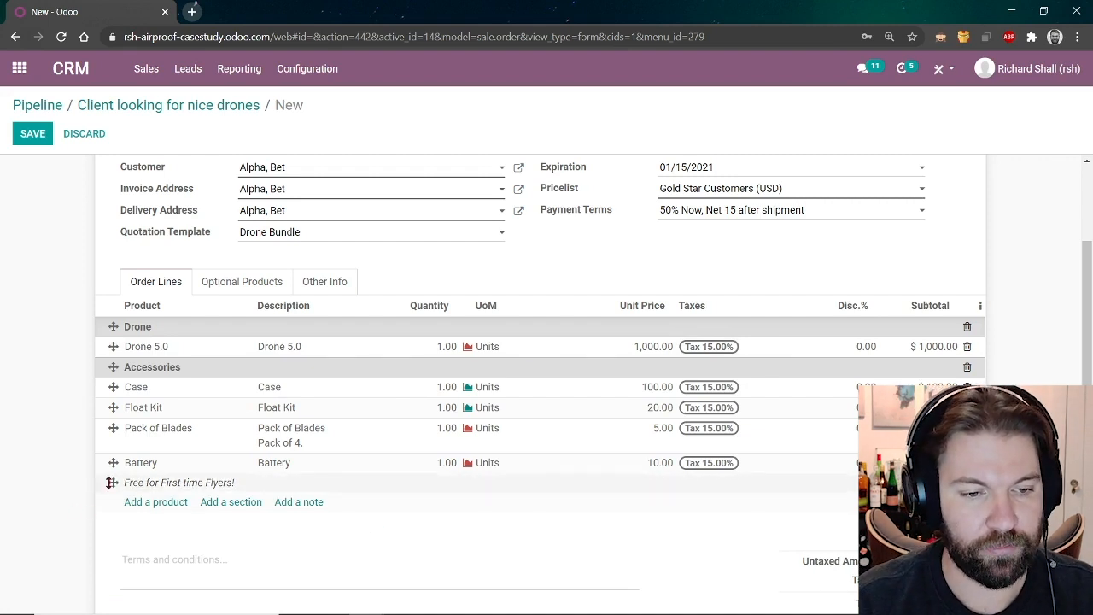
drag(111, 482, 104, 455)
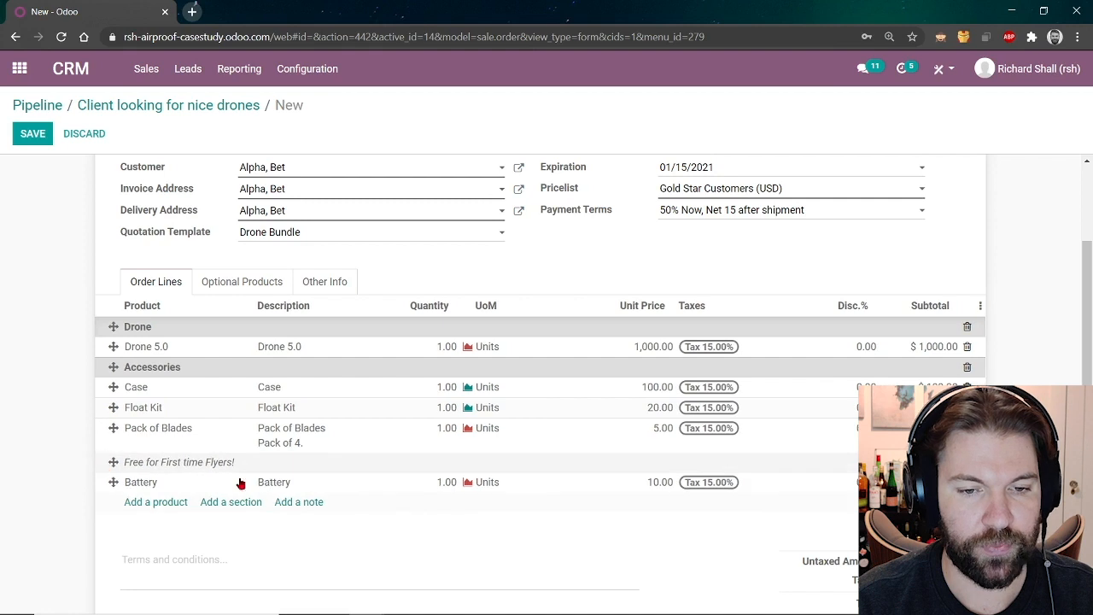
Give Pack of Blades a 100% discount and save the quotation as S00010.
click(854, 431)
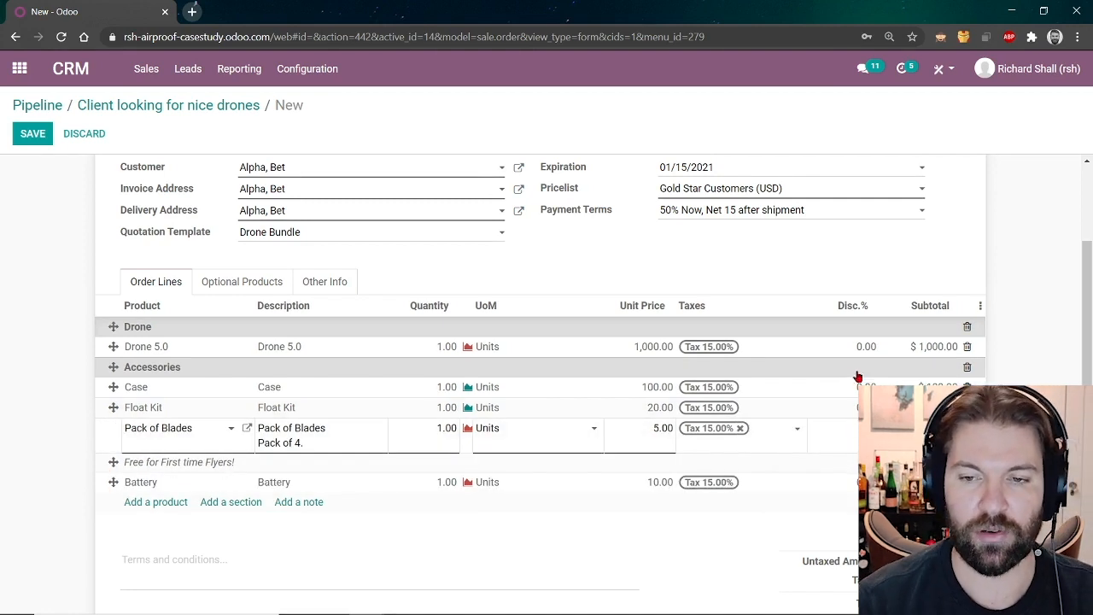
click(933, 260)
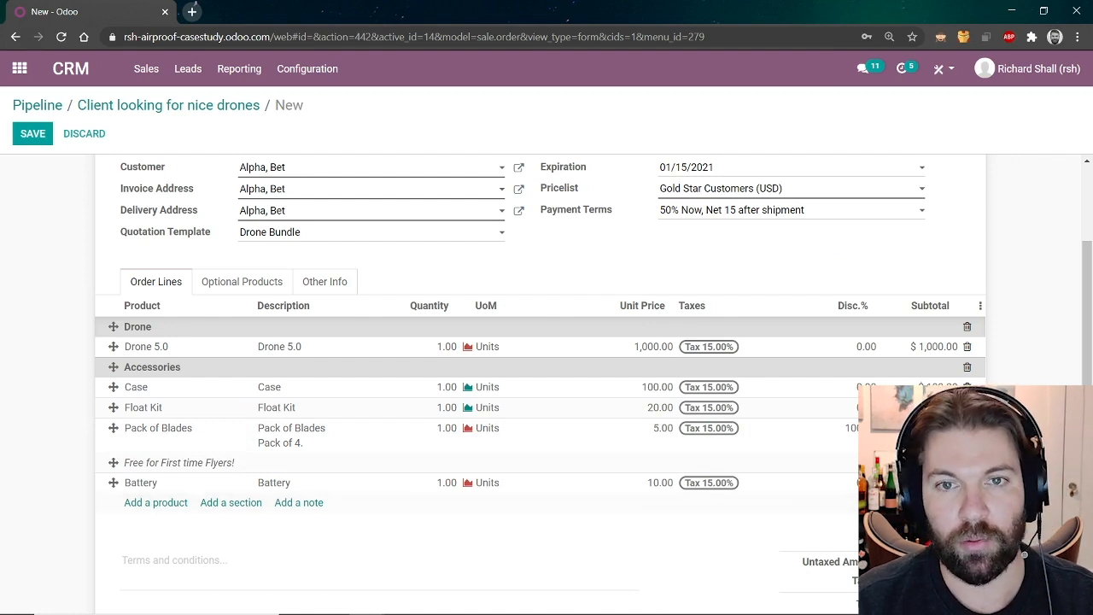
key(alt+s)
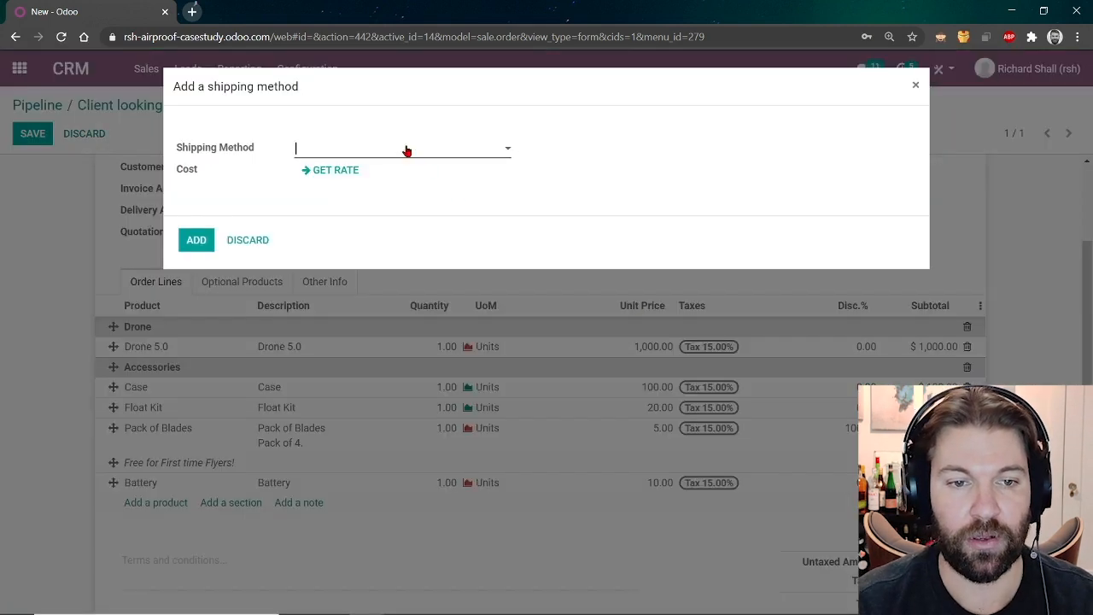
Add Fedex US shipping to the quotation at the fetched rate of 46.48.
click(407, 150)
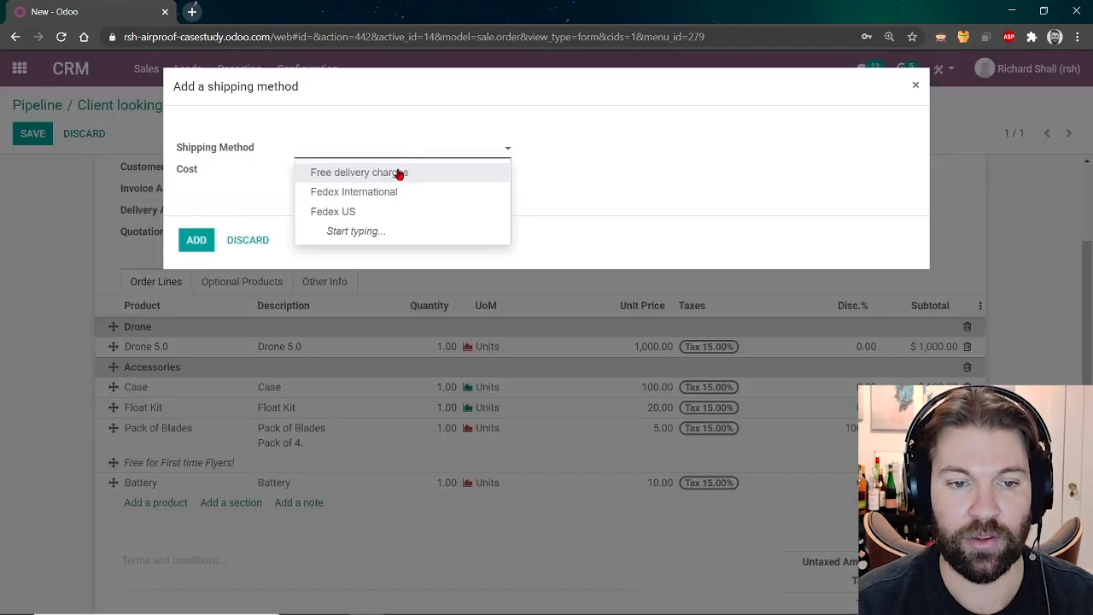
click(359, 214)
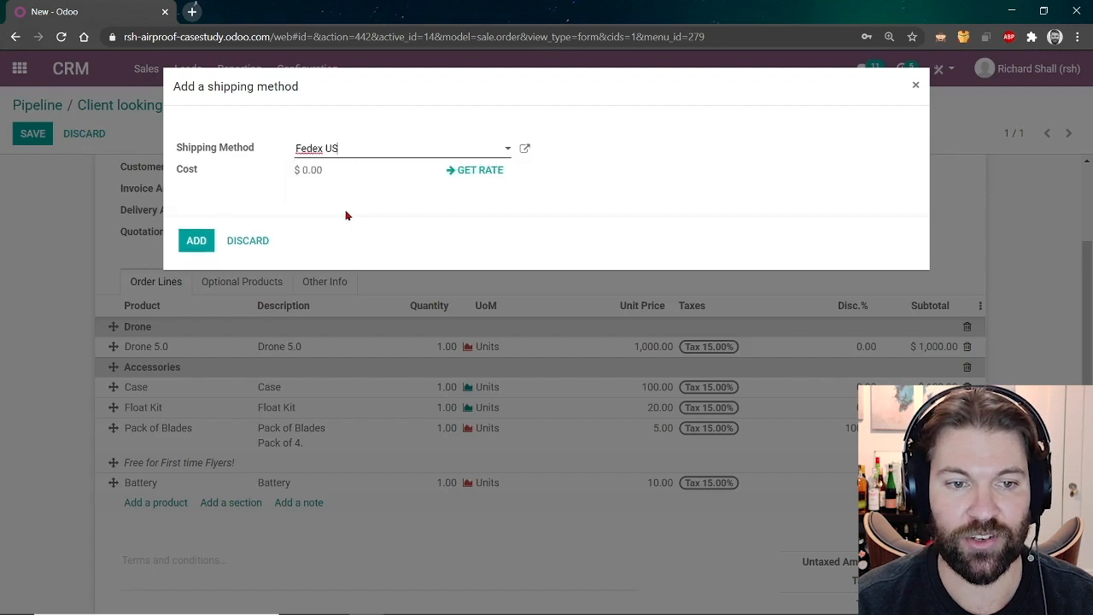
click(491, 172)
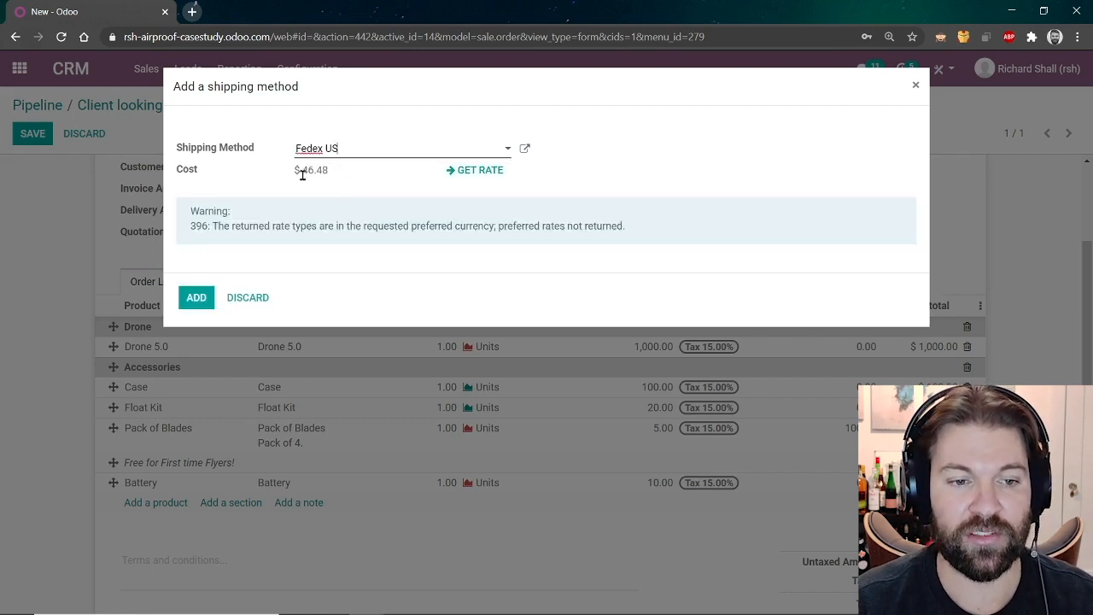
click(199, 299)
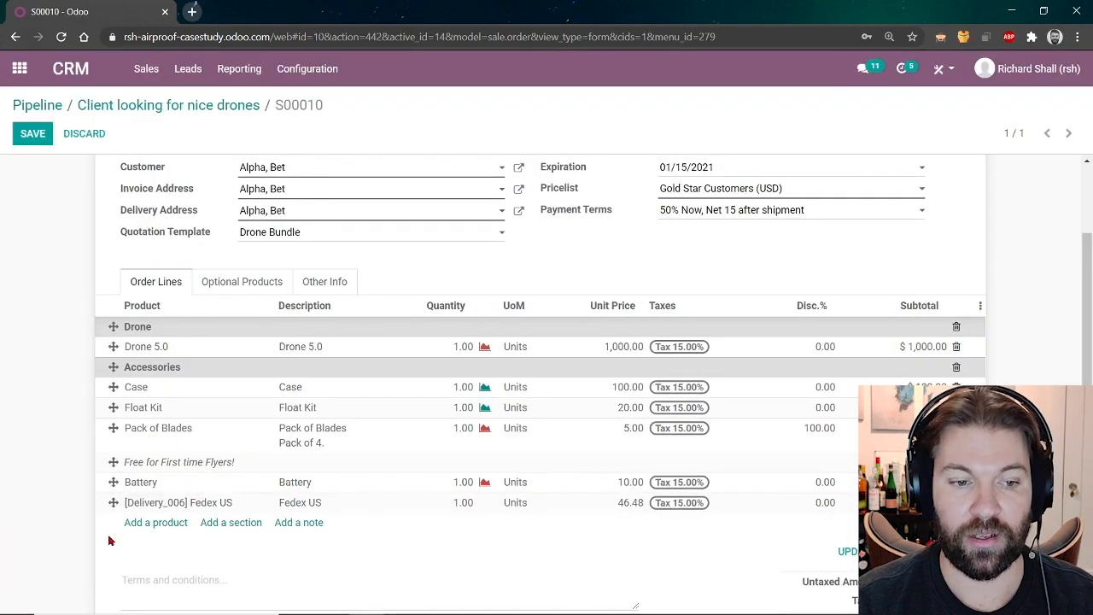
Add a 'Shipping & Handling' section and move it above the Fedex US line.
click(230, 522)
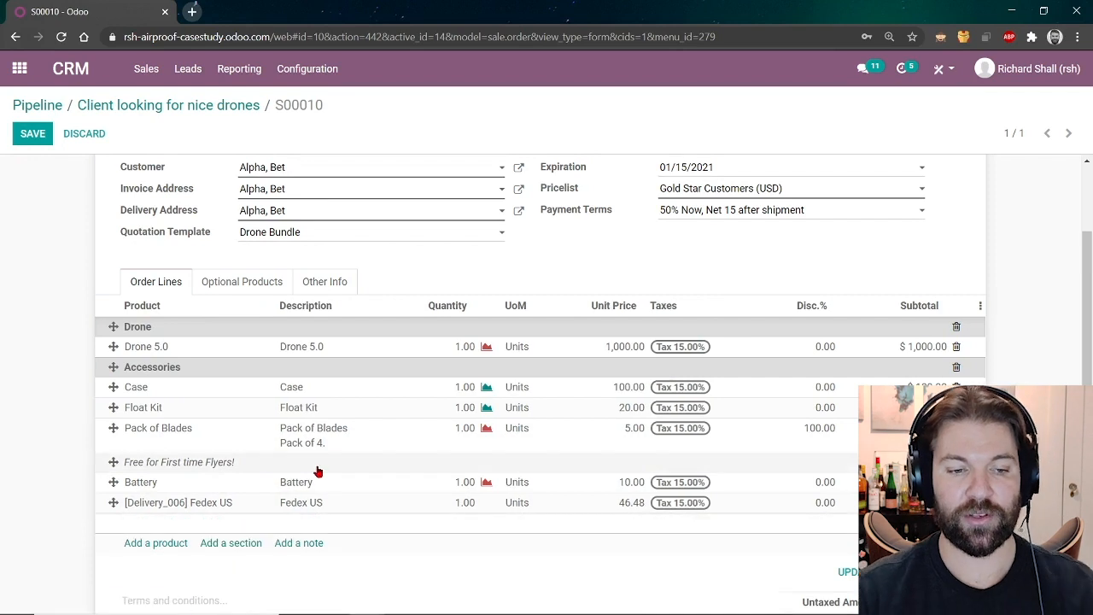
text(Shipp)
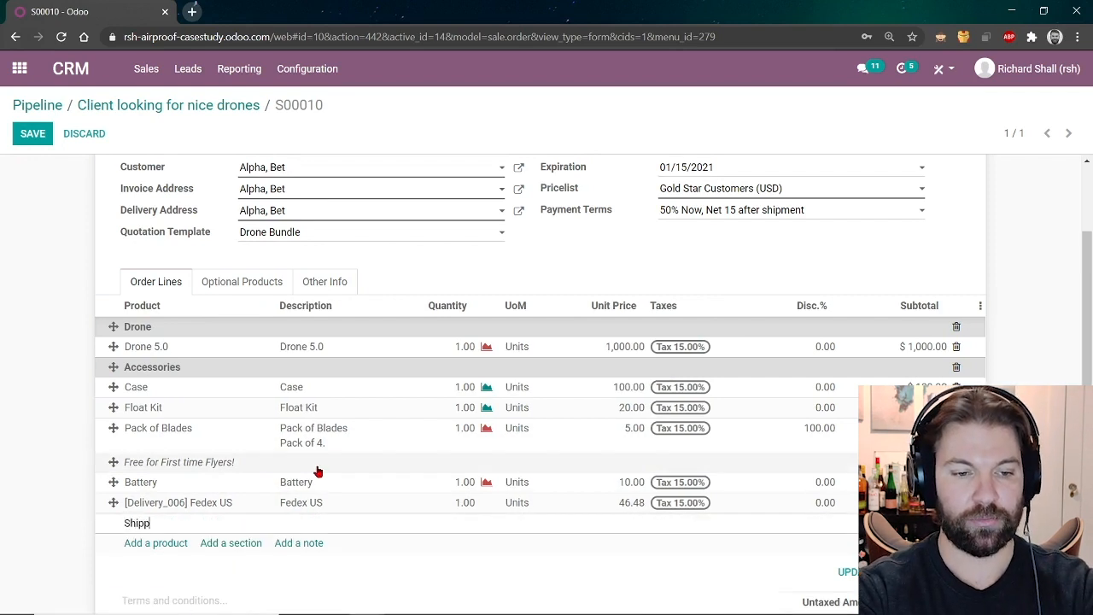
text(ing &)
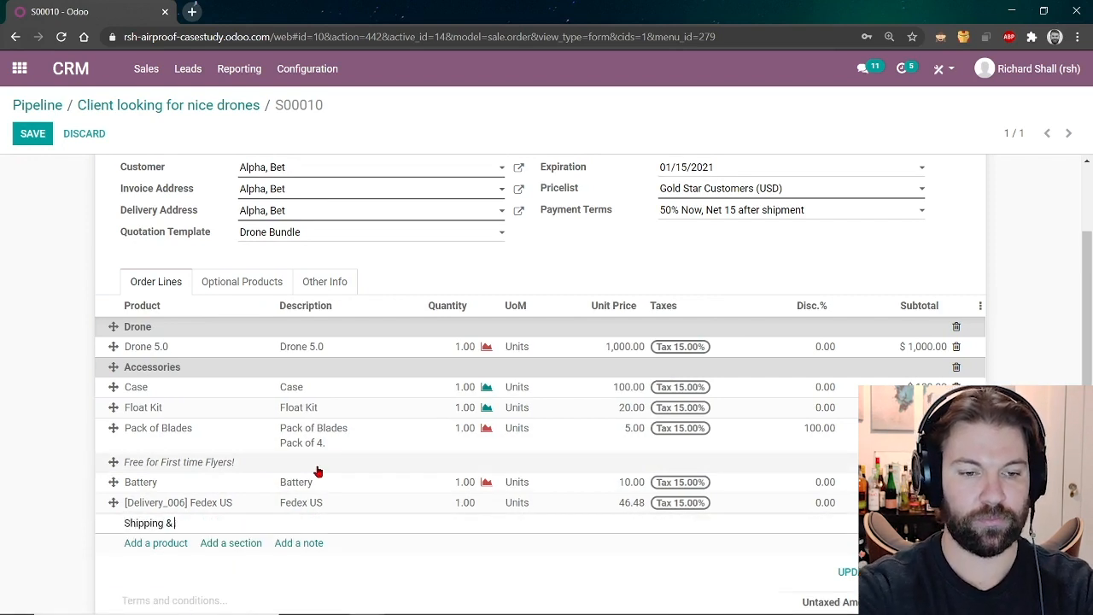
text( Handling)
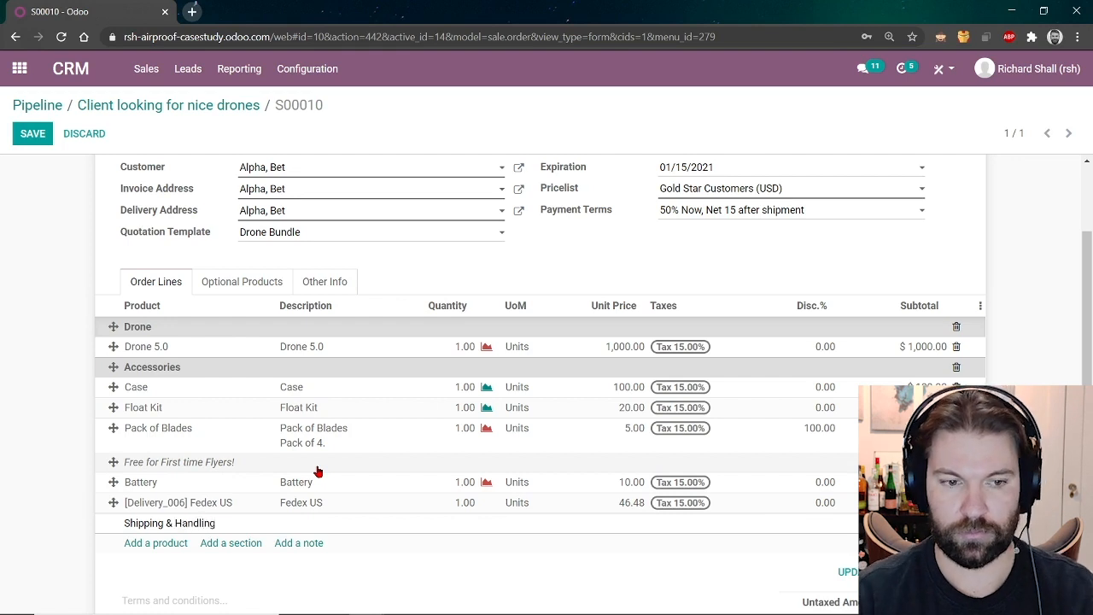
click(349, 571)
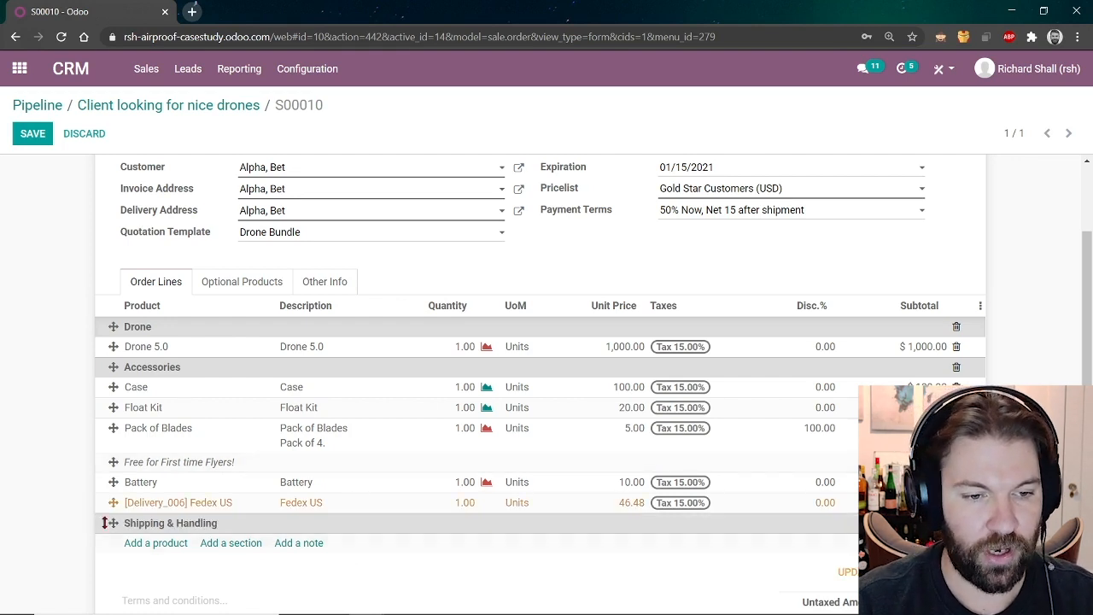
drag(104, 522, 100, 512)
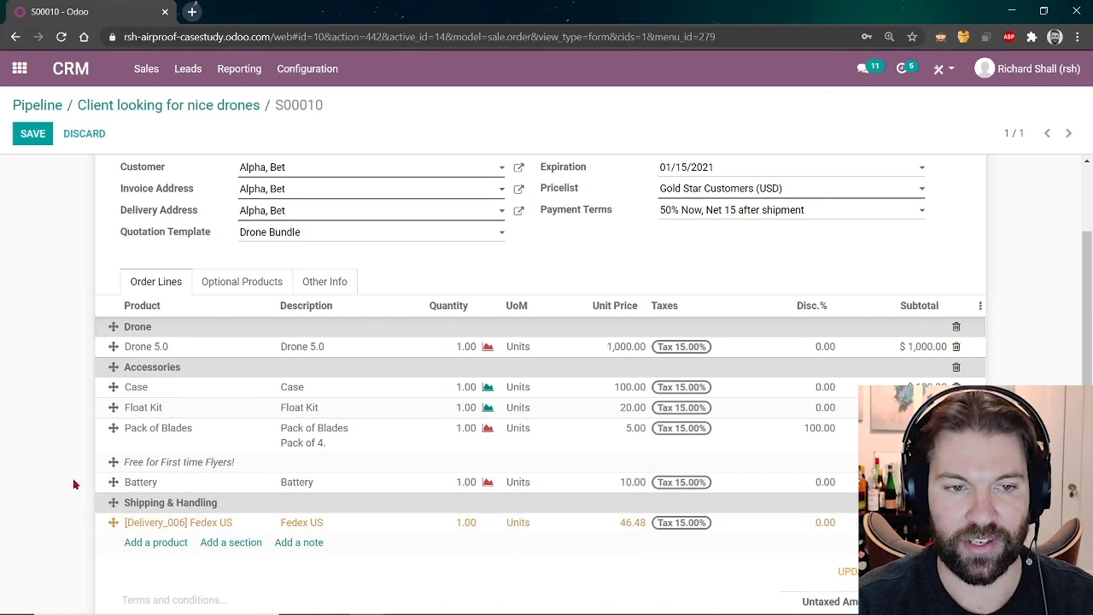
scroll(74, 484, up, 3)
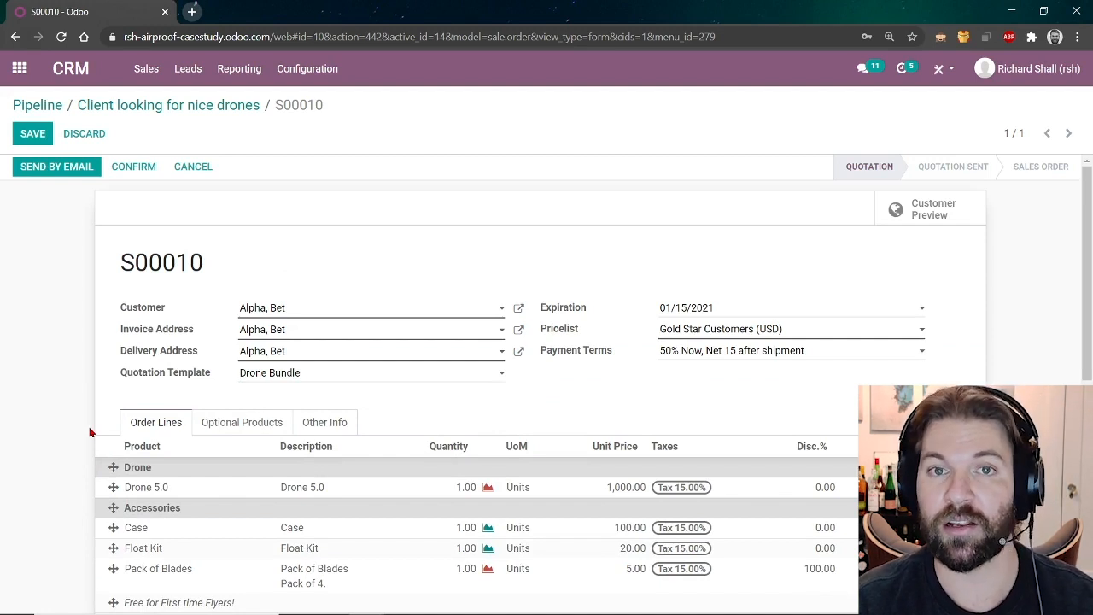
Check that Online Signature is enabled under Other Info, then save quotation S00010.
click(324, 424)
scroll(321, 427, down, 2)
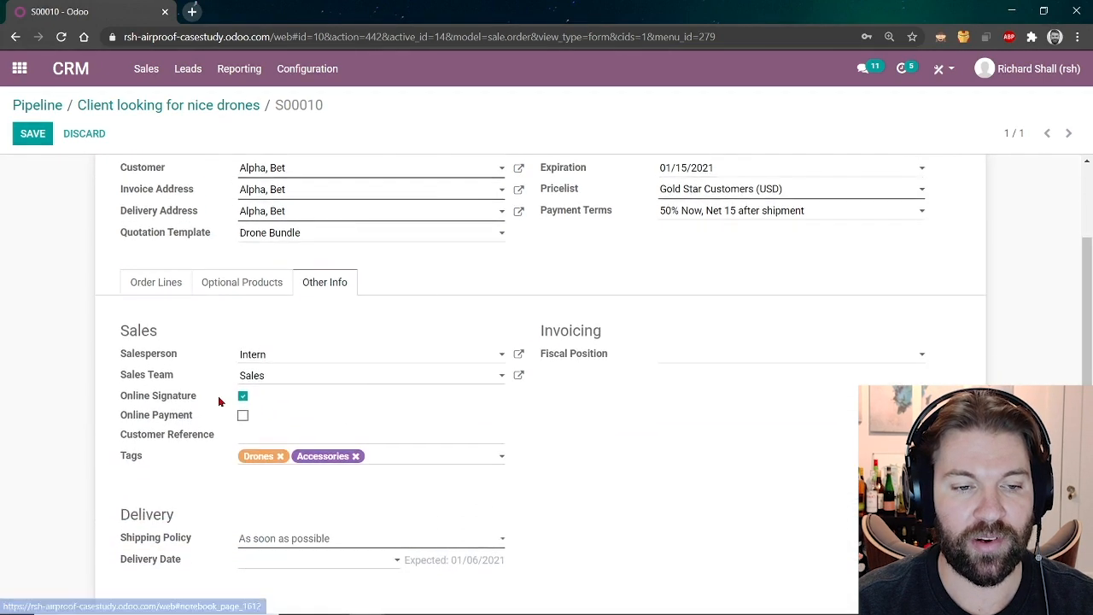
drag(199, 395, 122, 400)
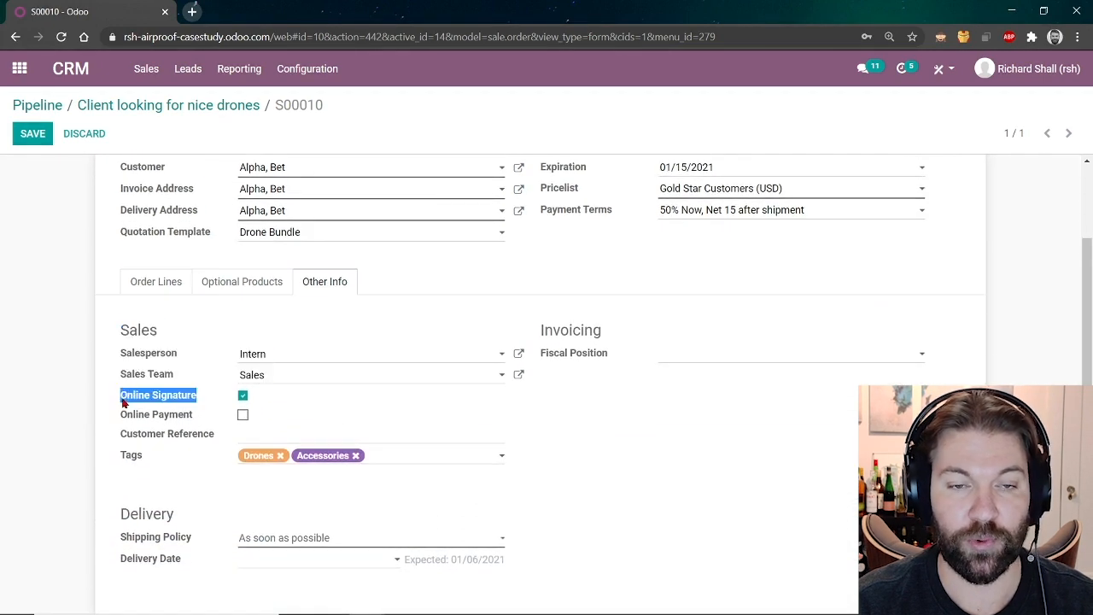
click(653, 438)
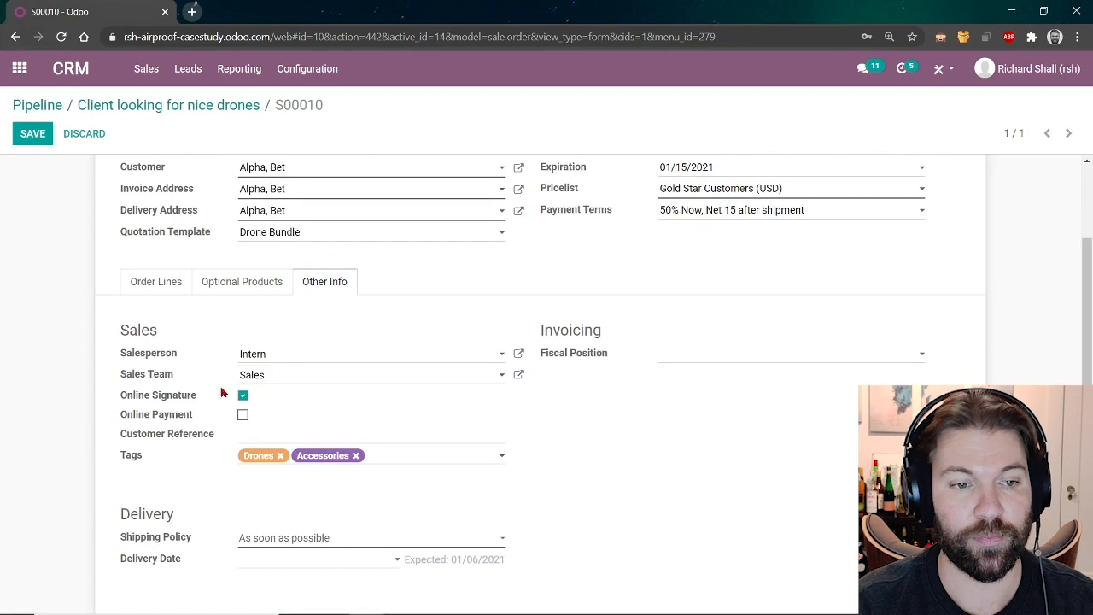
click(154, 285)
scroll(81, 365, up, 1)
click(41, 161)
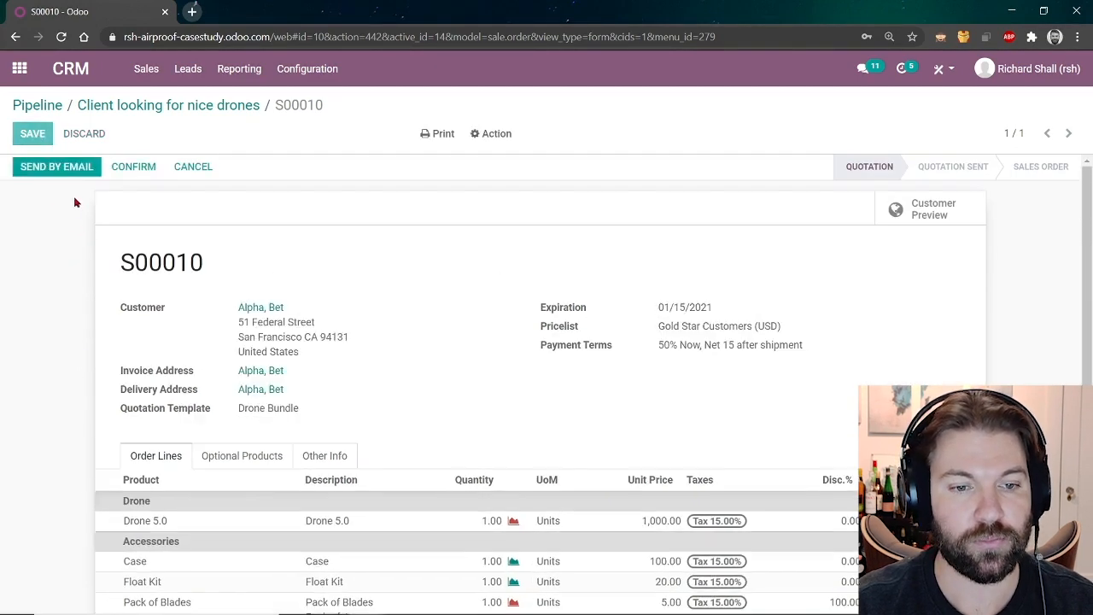
Email quotation S00010 with its S00010.pdf attachment to the customer, then open the Customer Preview.
click(57, 170)
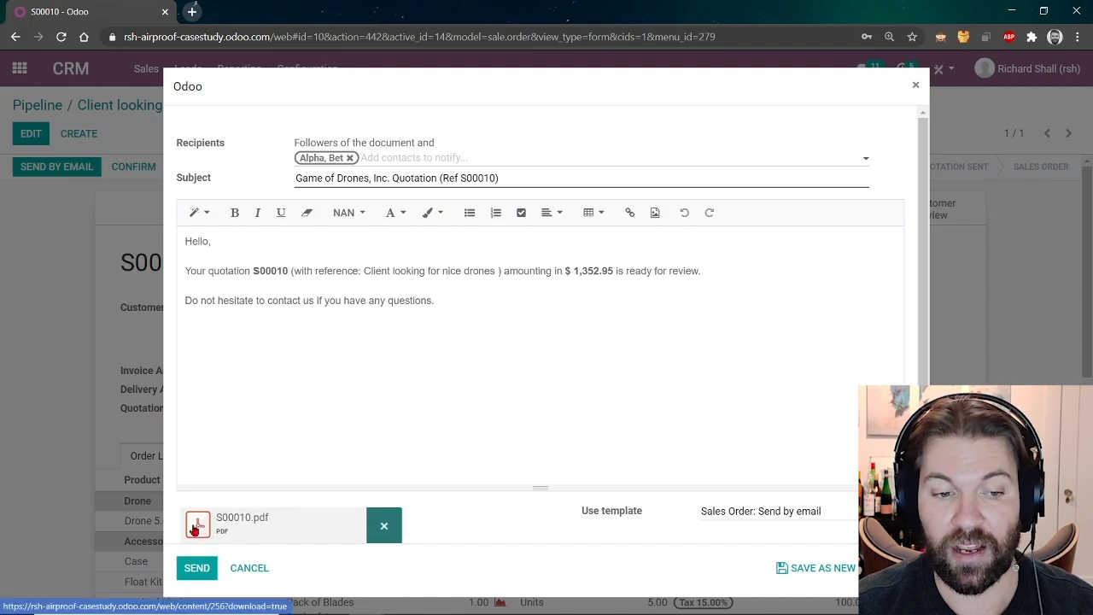
click(198, 572)
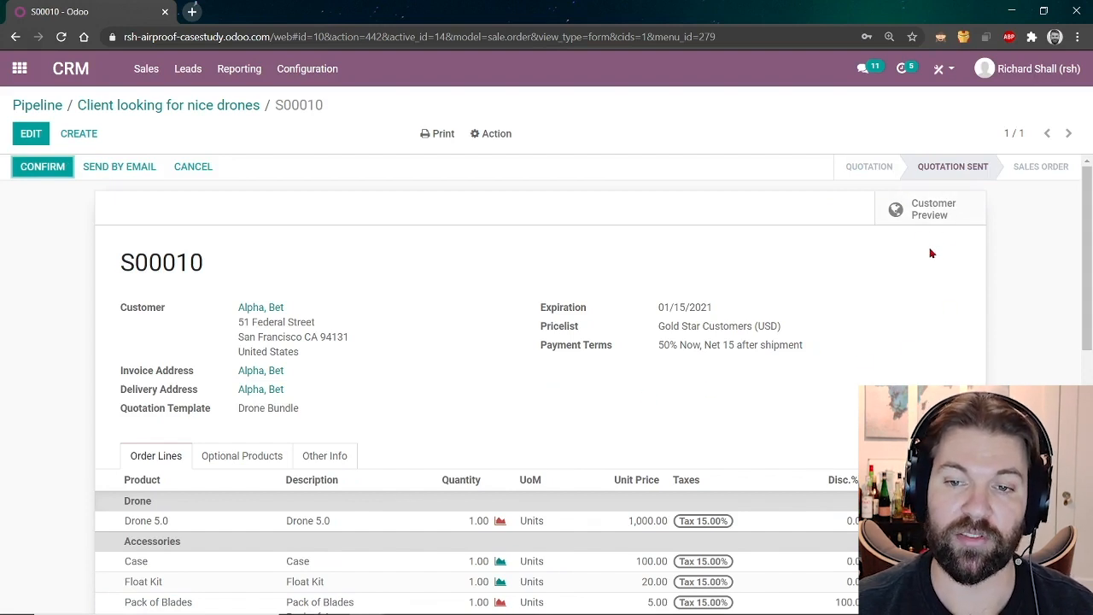
click(931, 215)
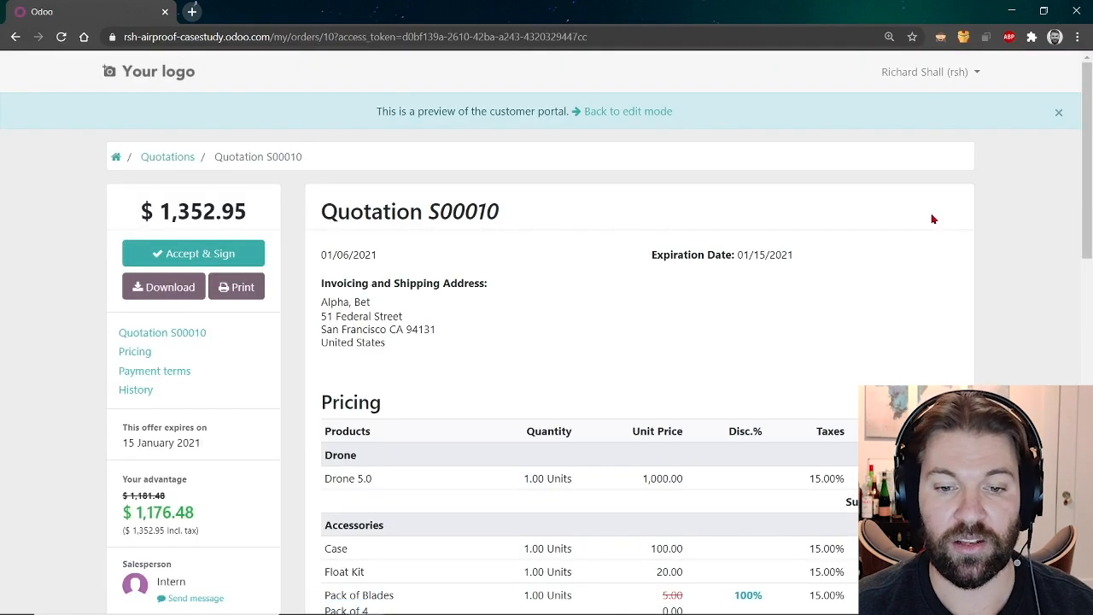
Accept and sign S00010 in the portal using an Auto-generated signature, confirming the order.
scroll(913, 295, down, 3)
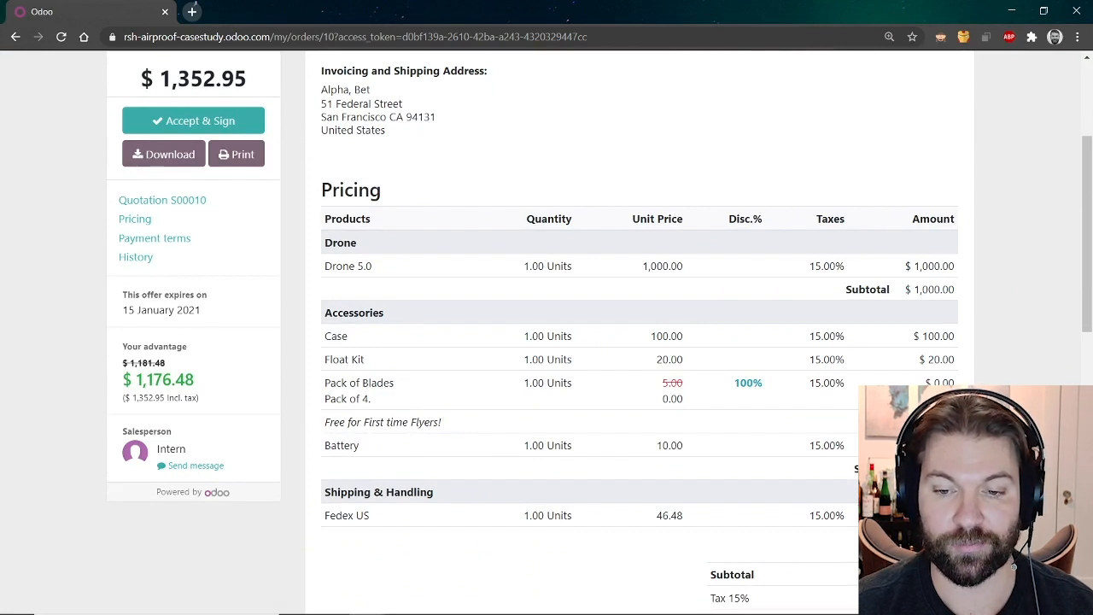
scroll(415, 449, up, 3)
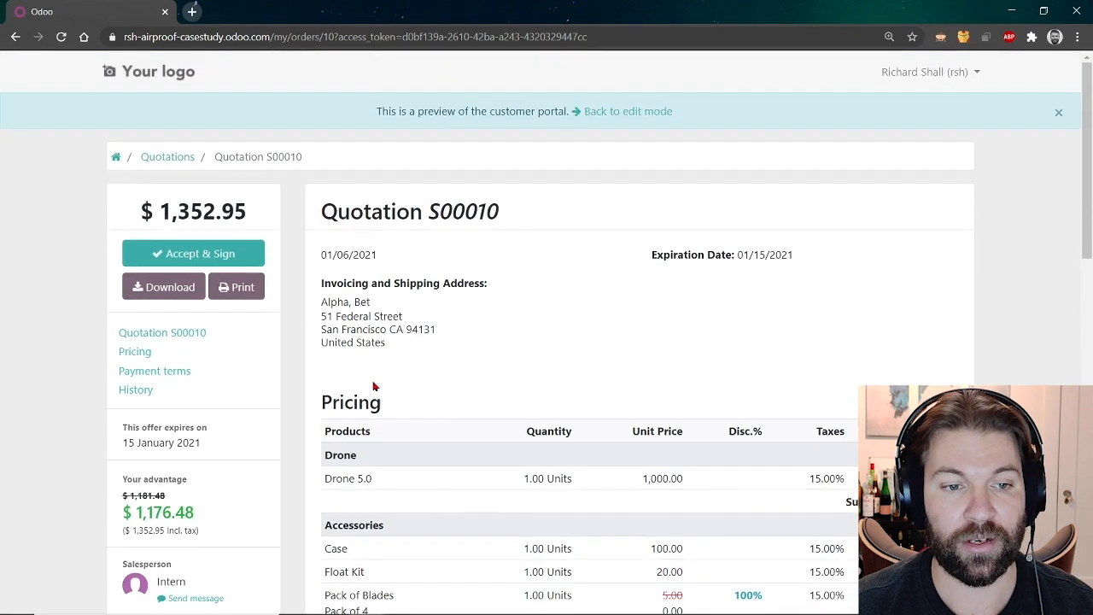
click(193, 253)
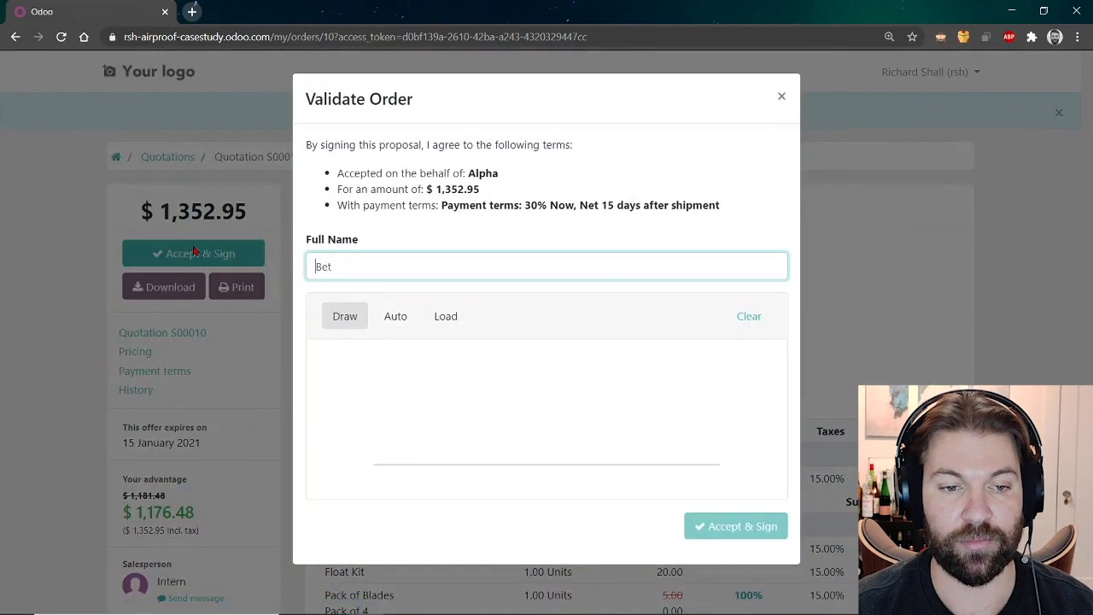
mouse_move(402, 361)
mouse_down()
mouse_move(415, 421)
mouse_move(433, 392)
mouse_move(415, 418)
mouse_move(497, 409)
mouse_up()
mouse_move(506, 342)
mouse_down()
mouse_move(522, 415)
mouse_move(535, 376)
mouse_up()
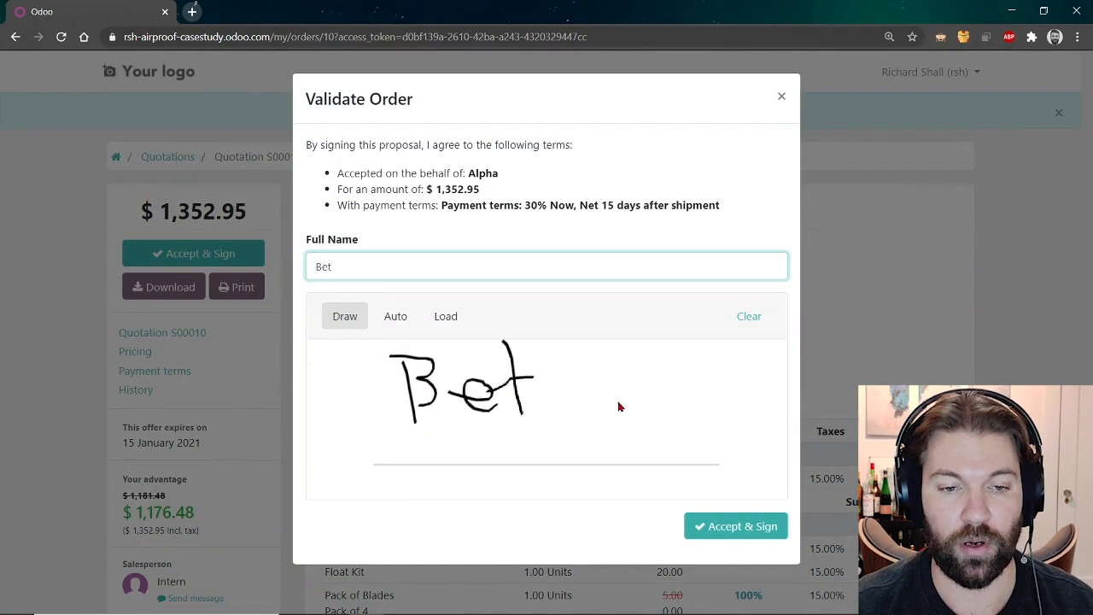
click(398, 318)
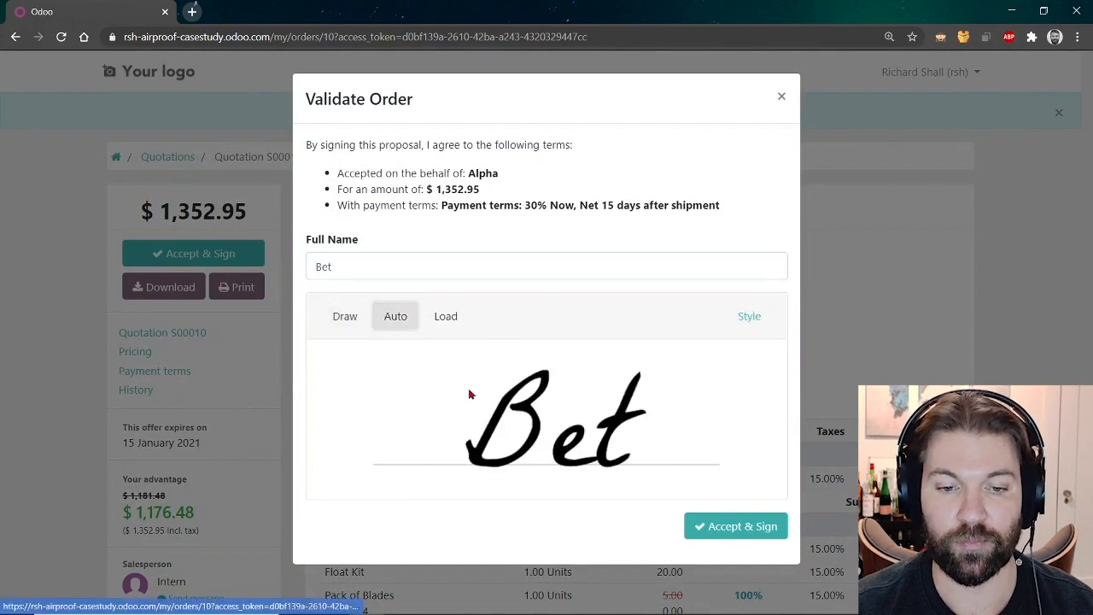
click(748, 529)
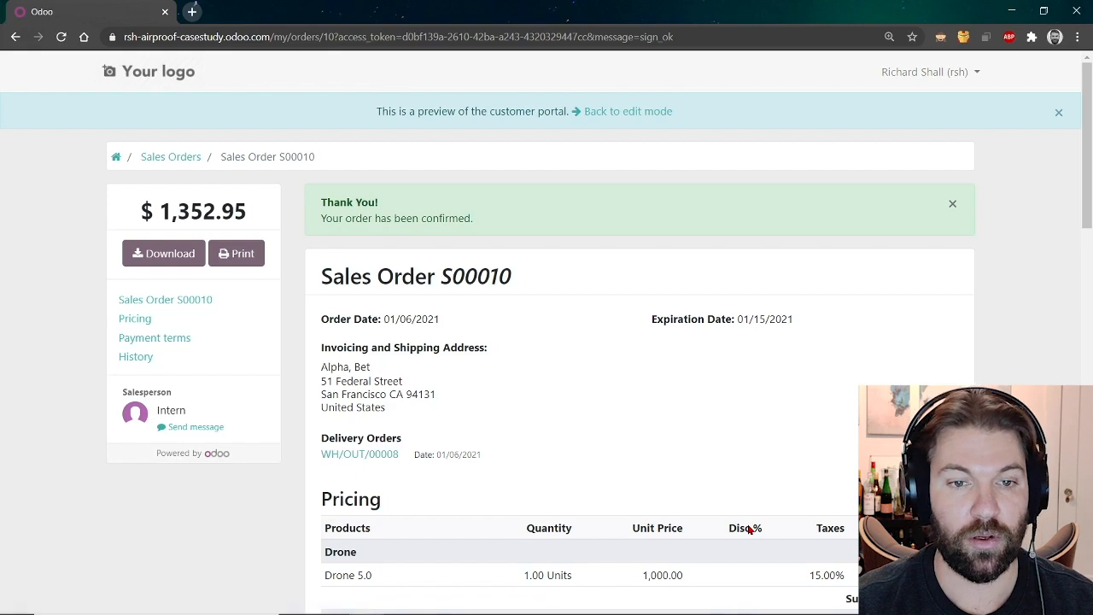
Review the confirmed S00010 order and its history, then go back to edit mode.
drag(512, 277, 370, 277)
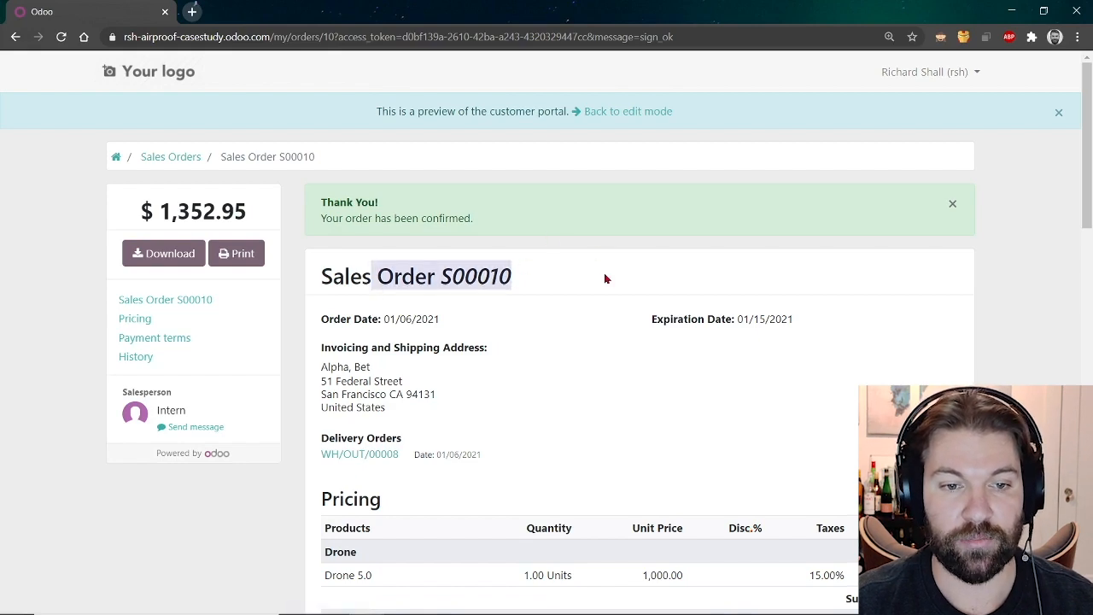
click(605, 275)
scroll(538, 347, down, 1)
scroll(542, 386, down, 15)
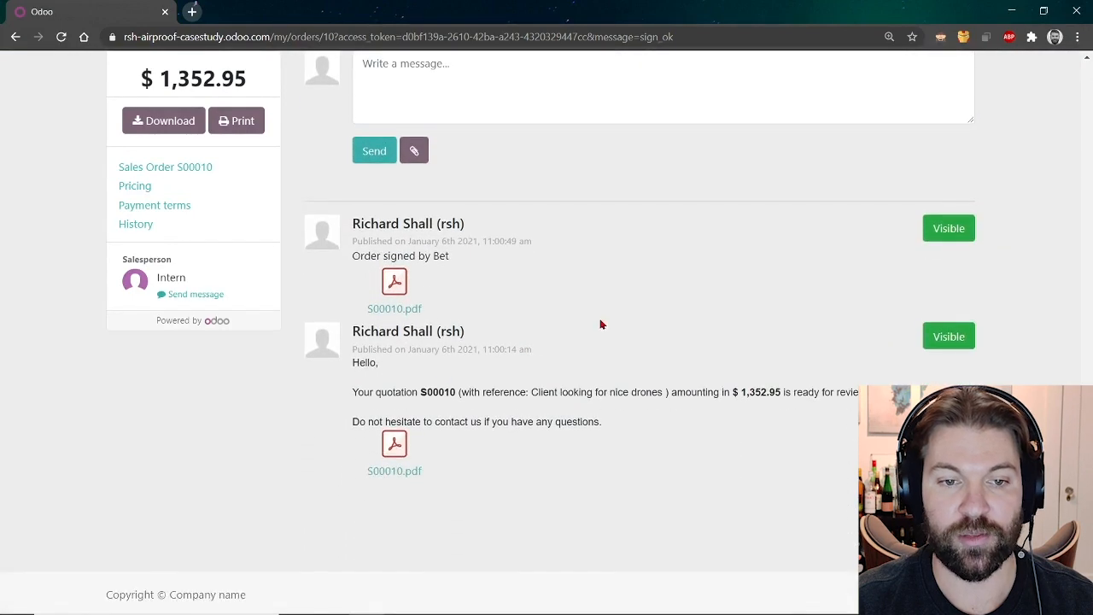
scroll(609, 354, up, 6)
scroll(610, 349, up, 12)
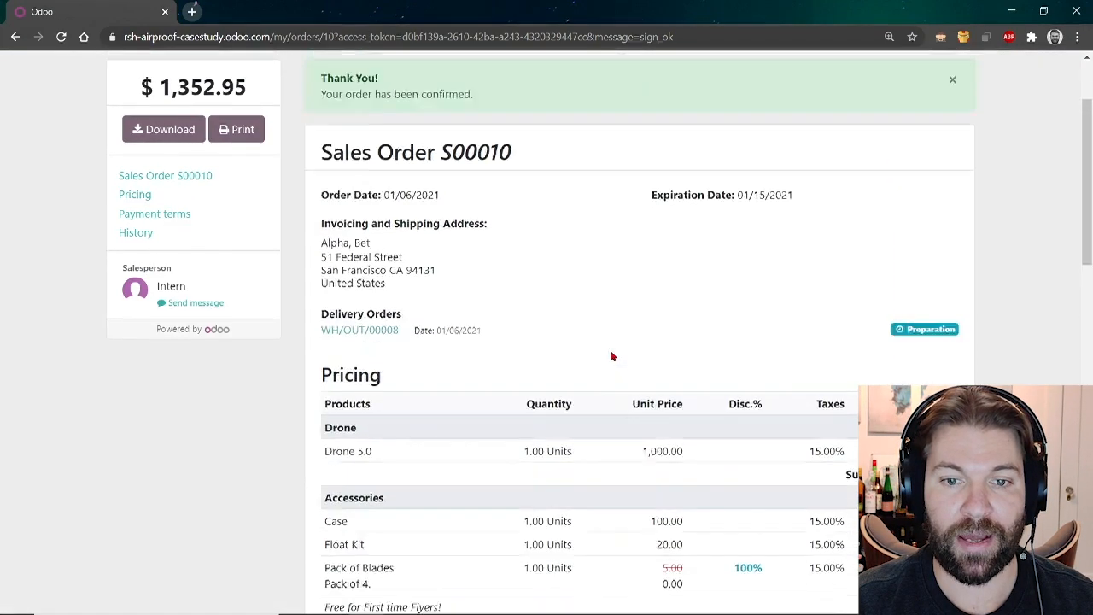
click(624, 113)
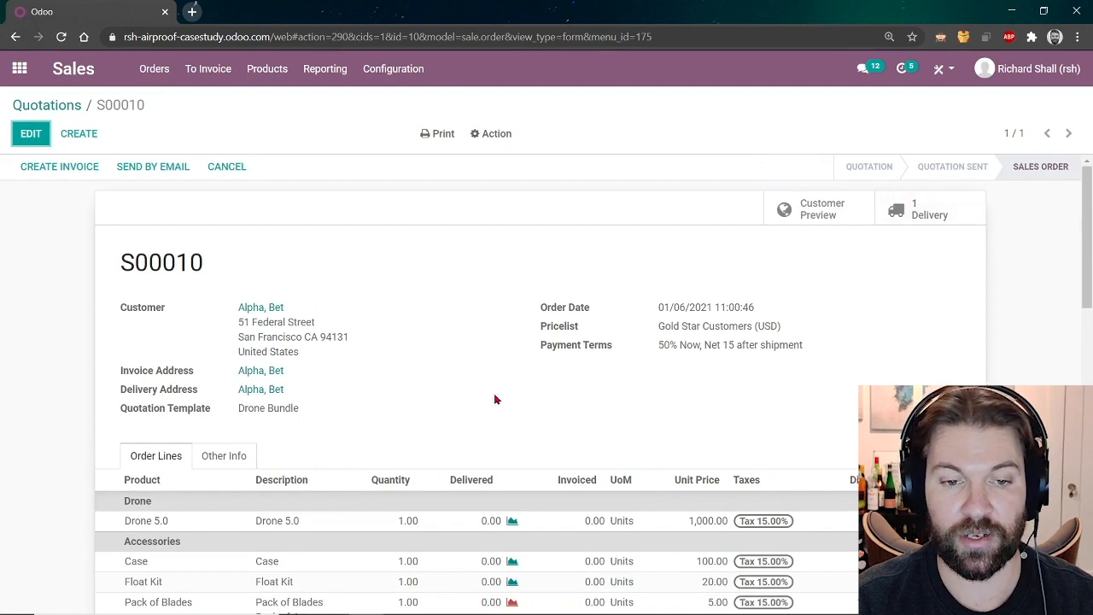
scroll(495, 398, down, 10)
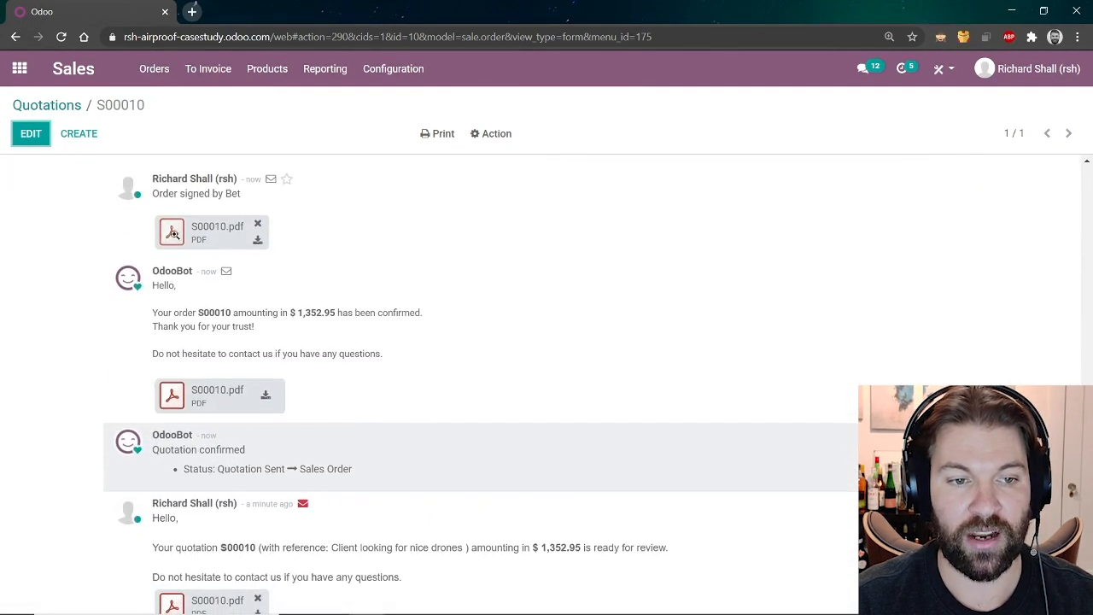
click(178, 240)
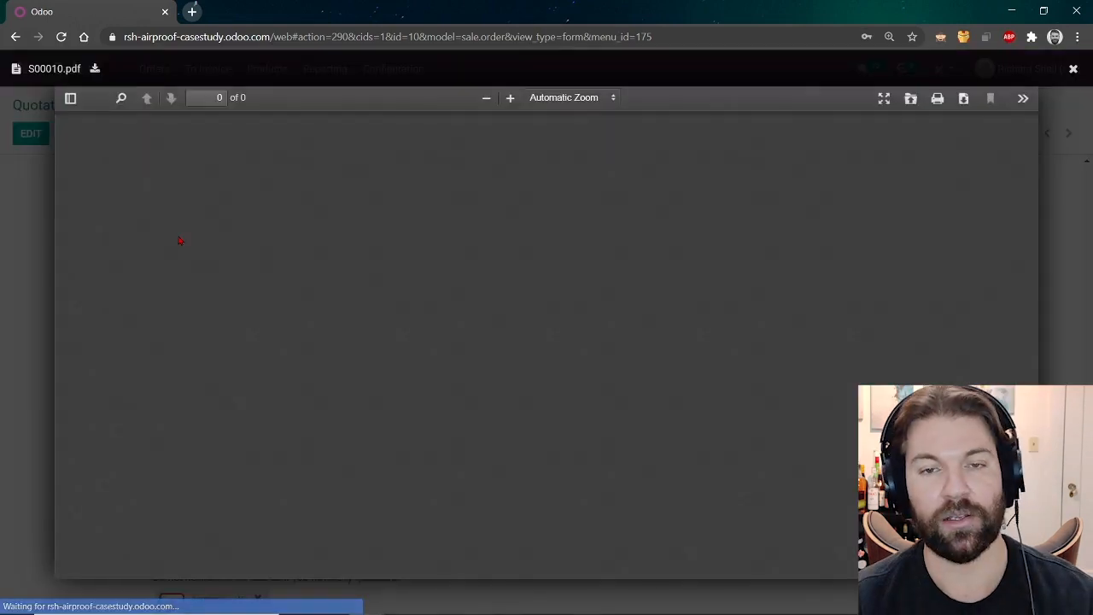
scroll(429, 292, down, 3)
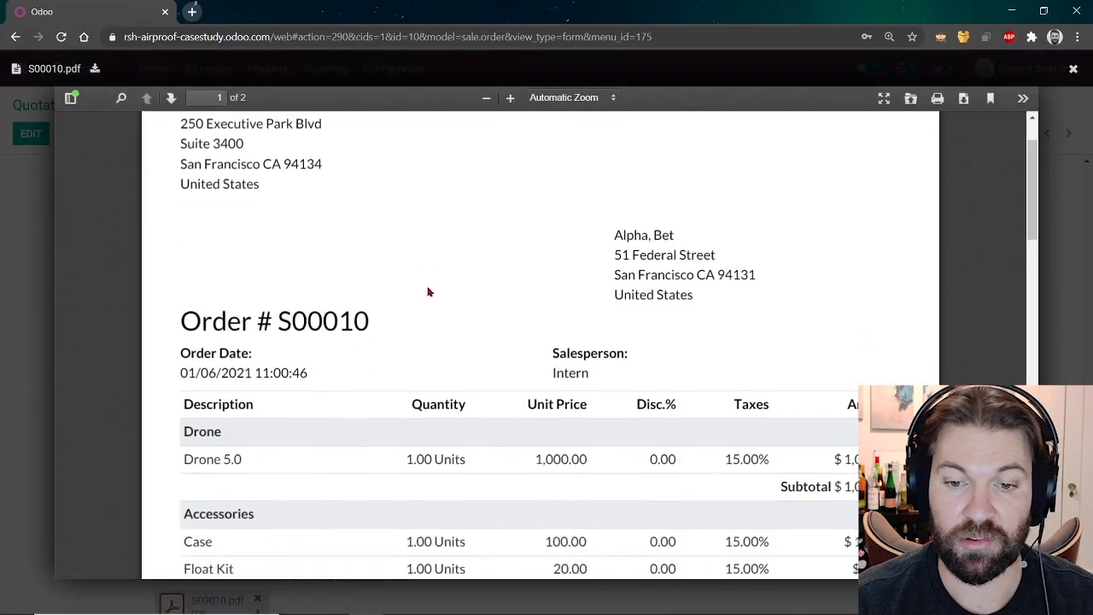
scroll(428, 292, down, 1)
scroll(429, 292, up, 3)
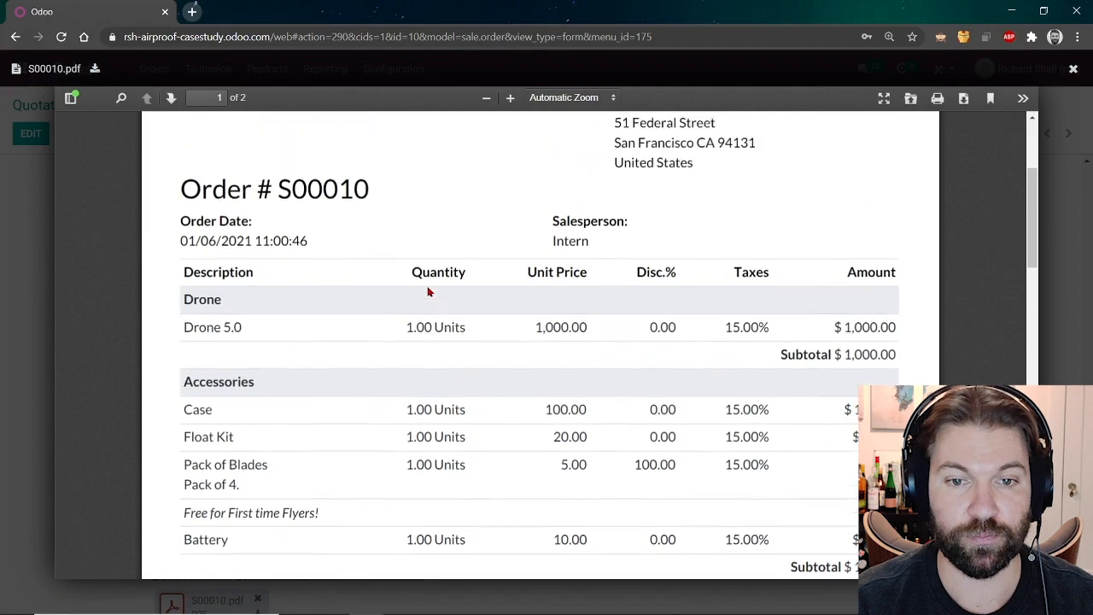
scroll(428, 292, down, 5)
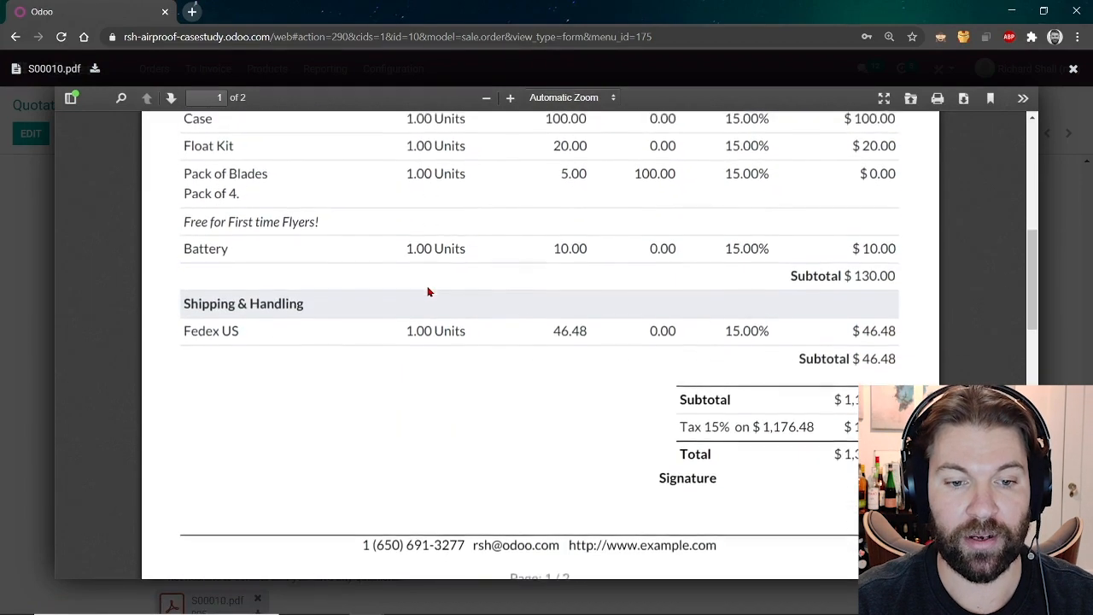
scroll(428, 292, down, 7)
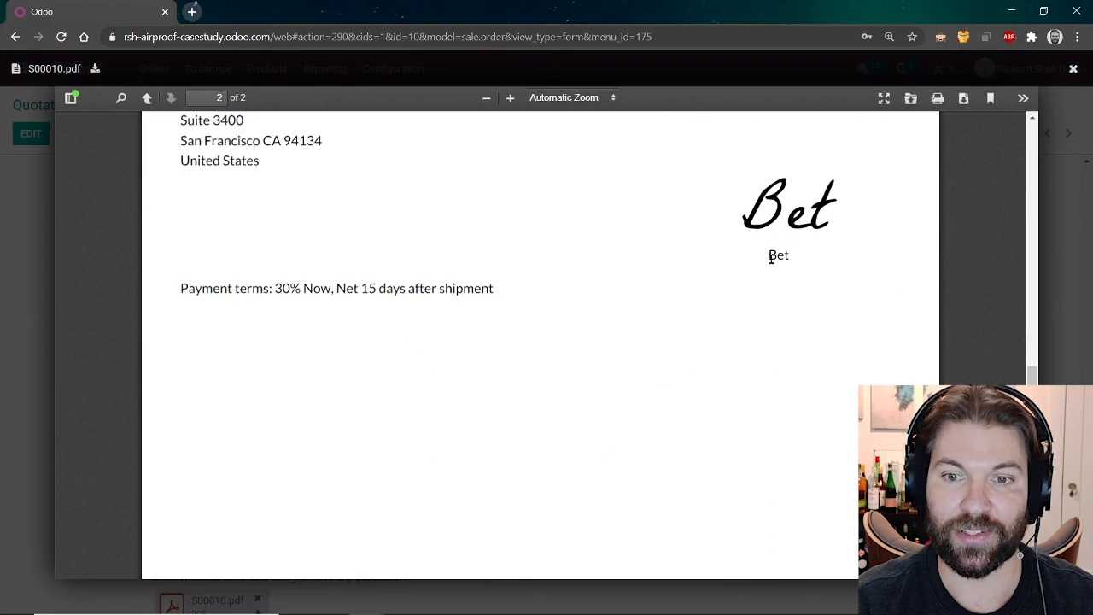
scroll(528, 319, up, 5)
scroll(528, 319, up, 5)
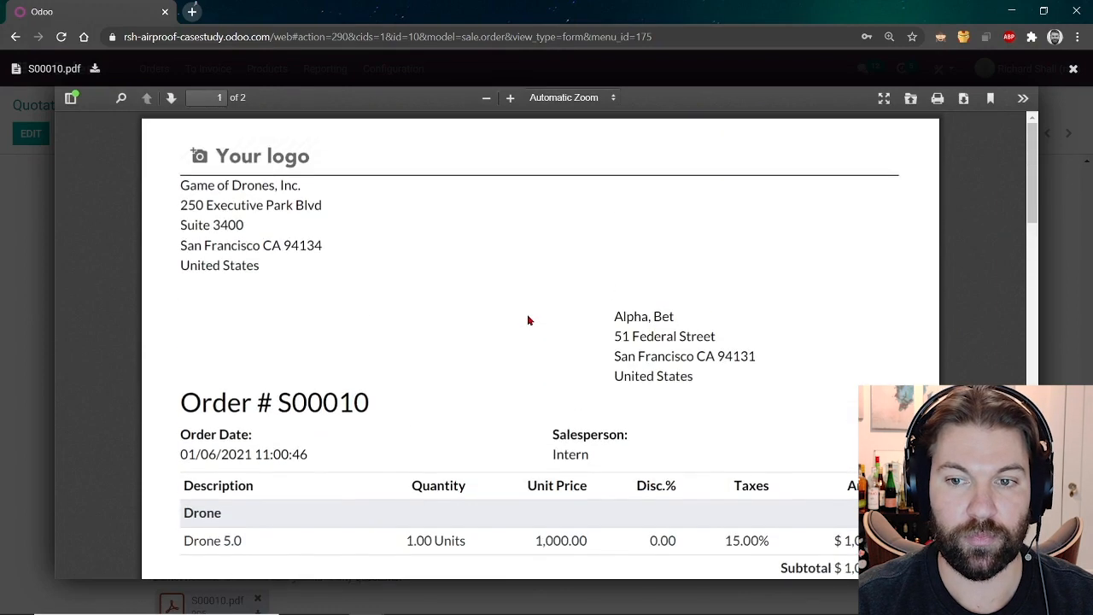
key(Escape)
scroll(543, 282, up, 10)
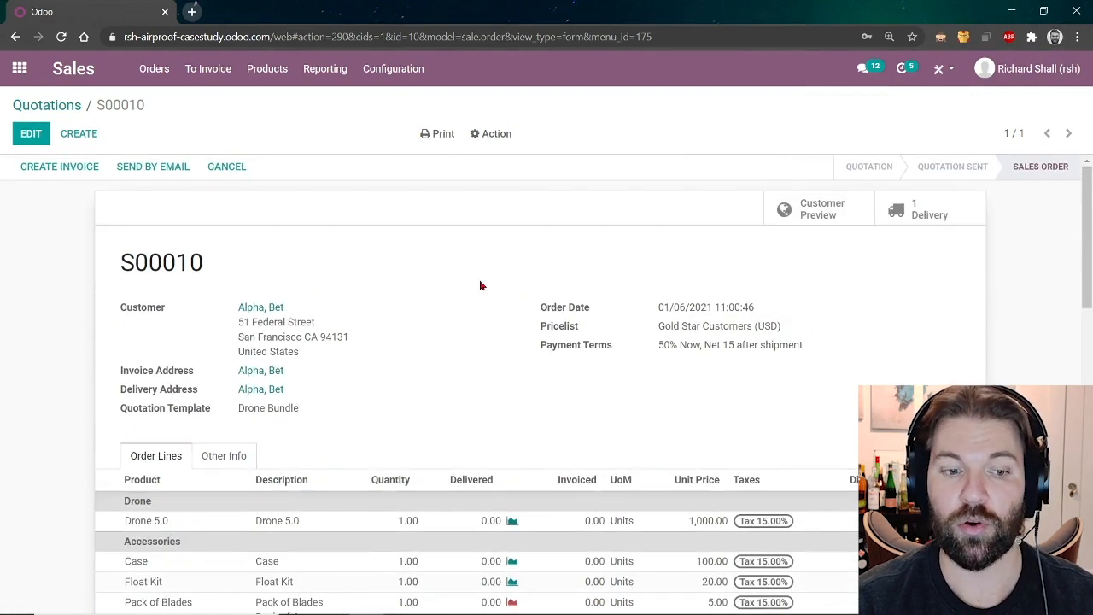
Advance the slideshow two slides into section 3, Invoicing, then return to Odoo.
key(alt+Tab)
key(alt+Tab)
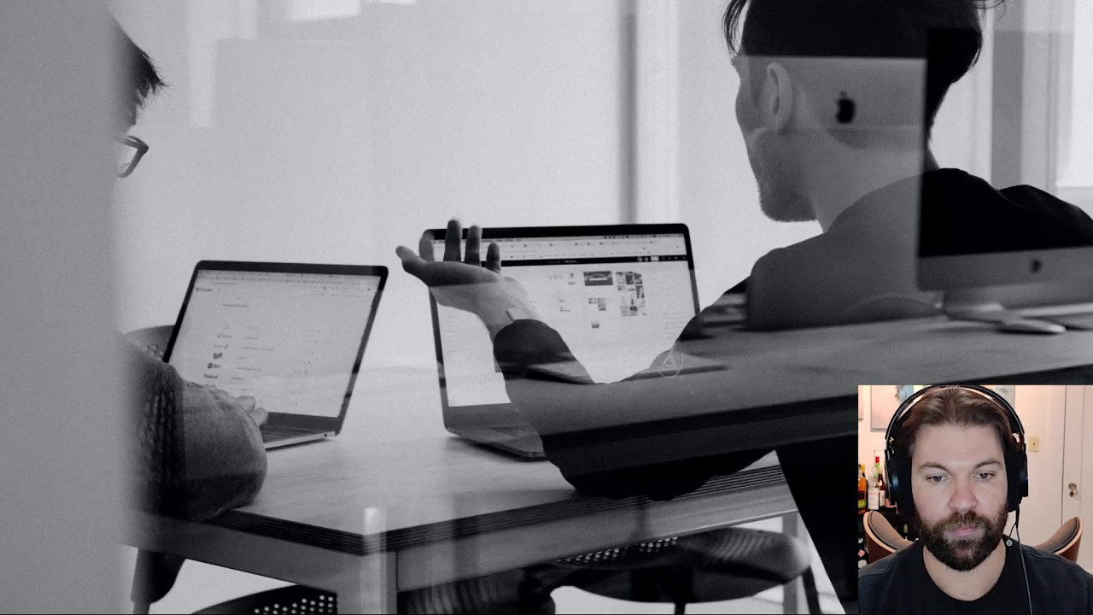
key(Right)
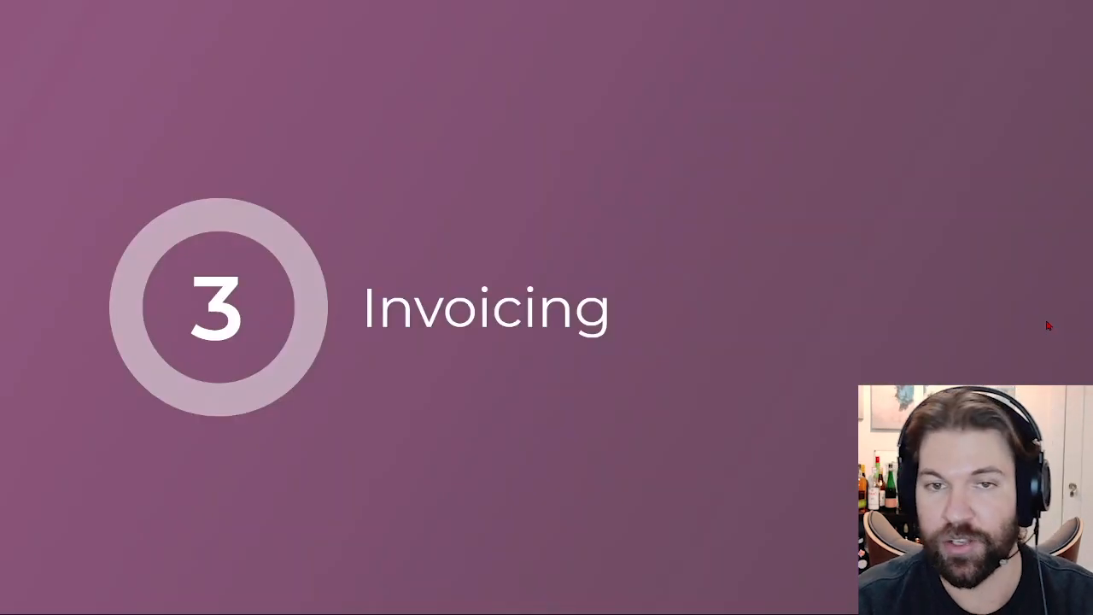
key(Right)
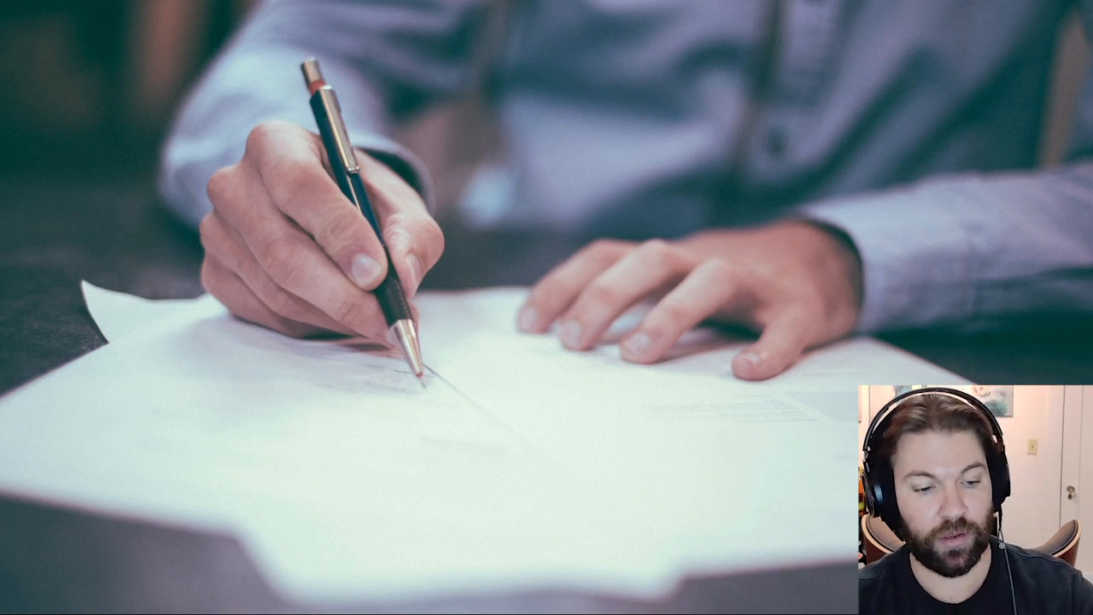
key(alt+Tab)
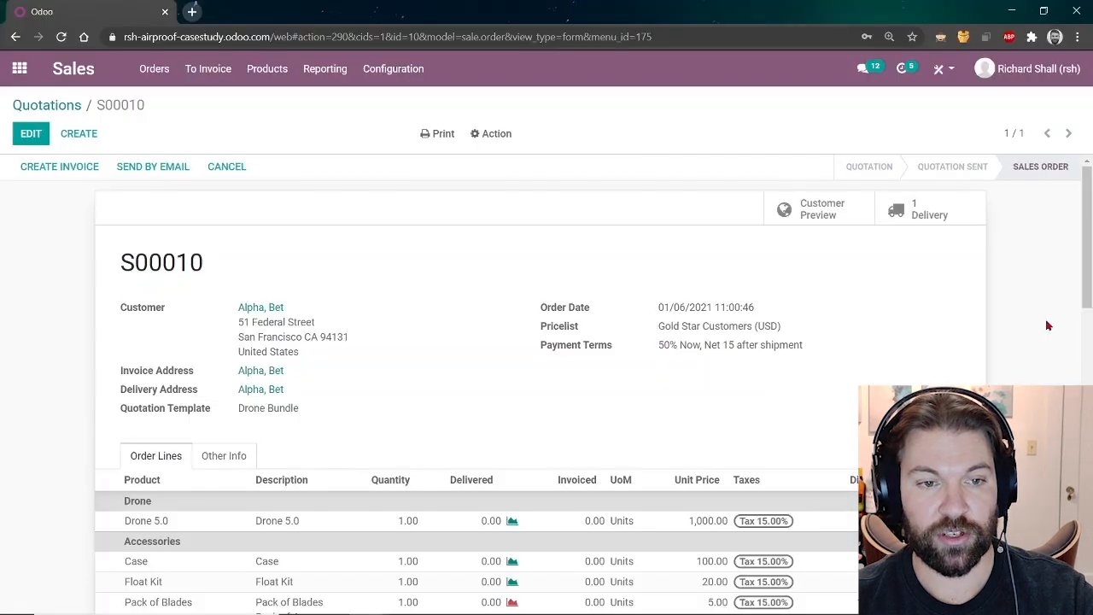
Create a 50% percentage down-payment invoice for S00010 and open it.
click(68, 182)
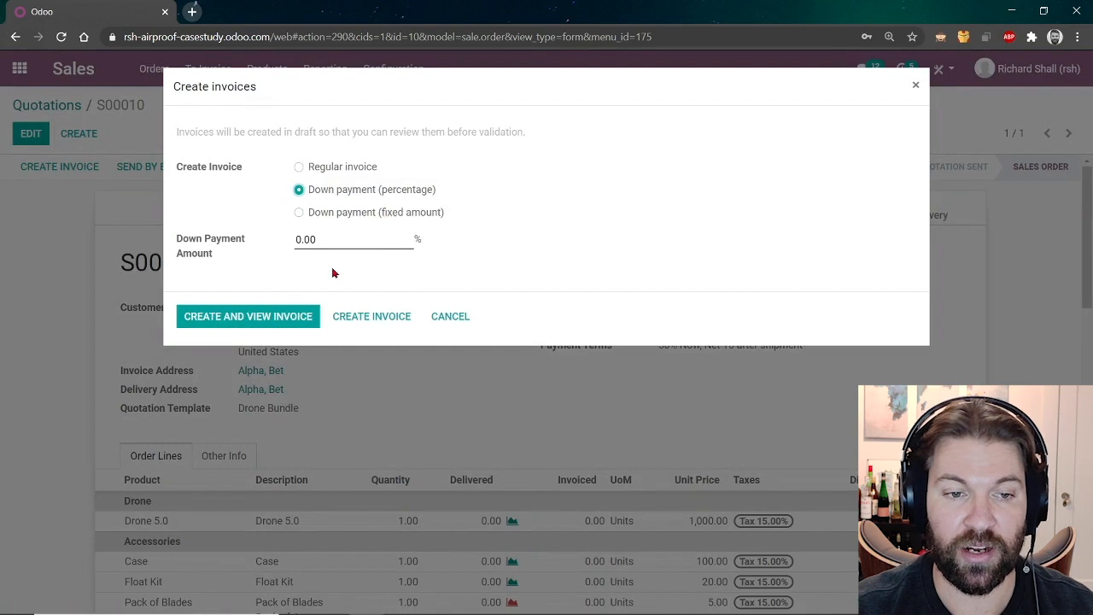
drag(328, 245, 287, 246)
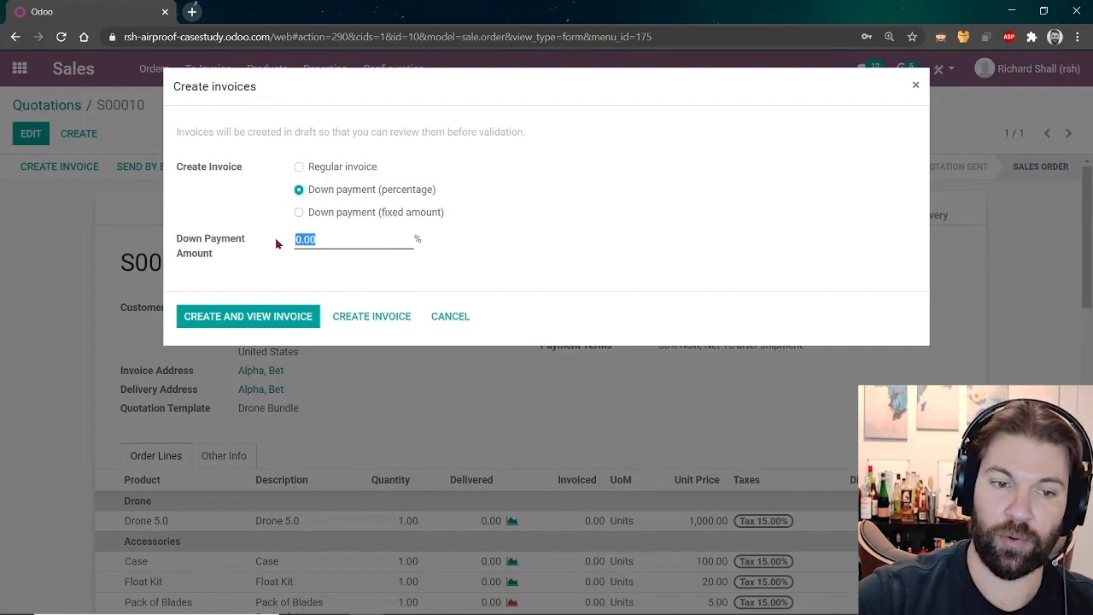
text(50)
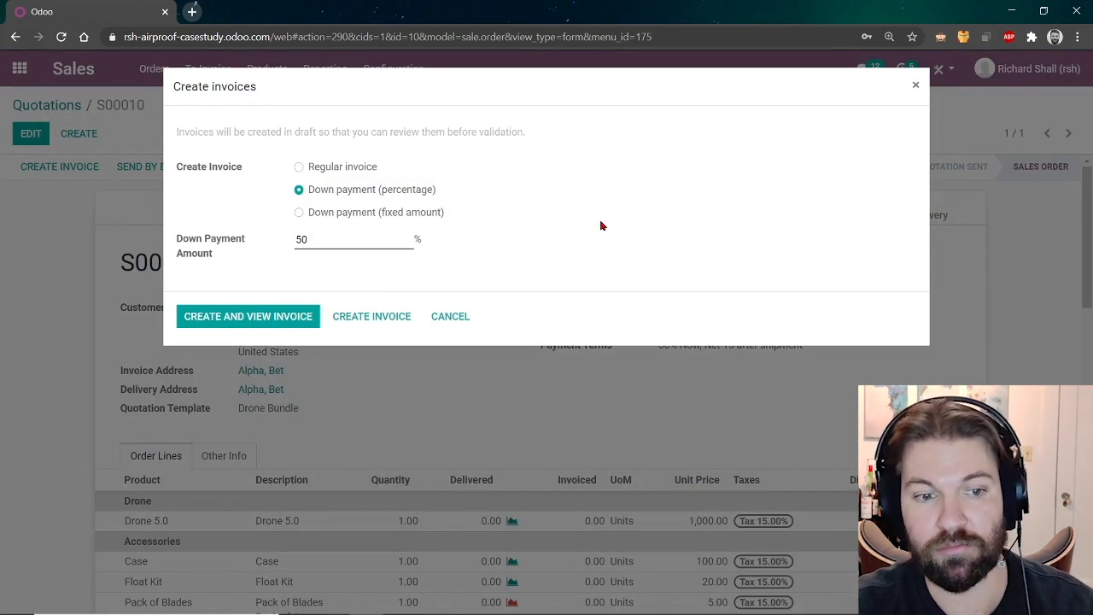
click(266, 319)
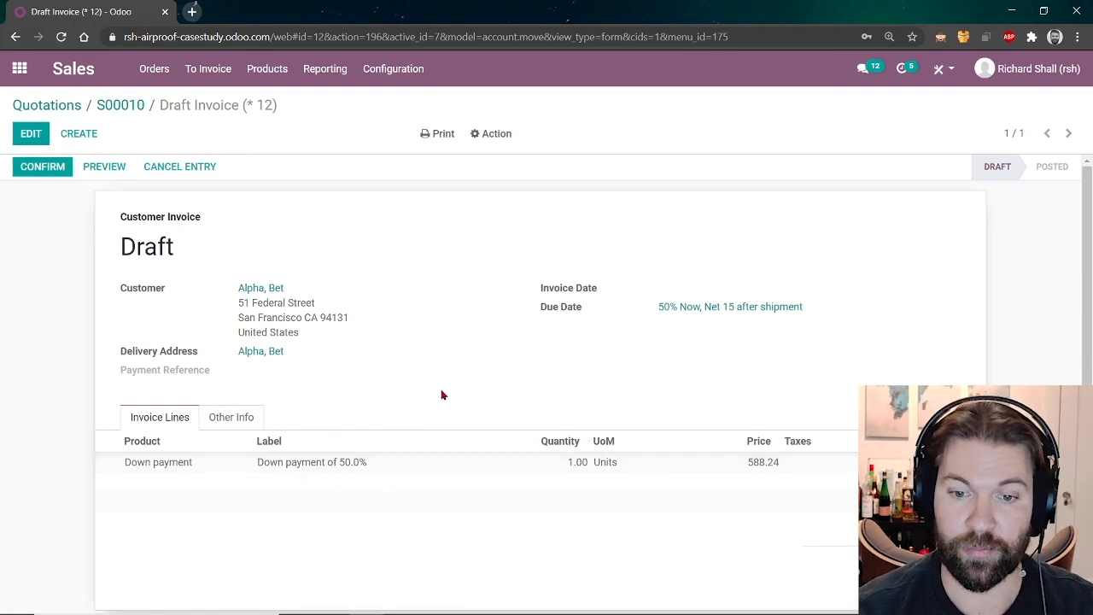
Confirm down-payment invoice INV/2021/01/0002 and register its $588.24 payment.
click(39, 172)
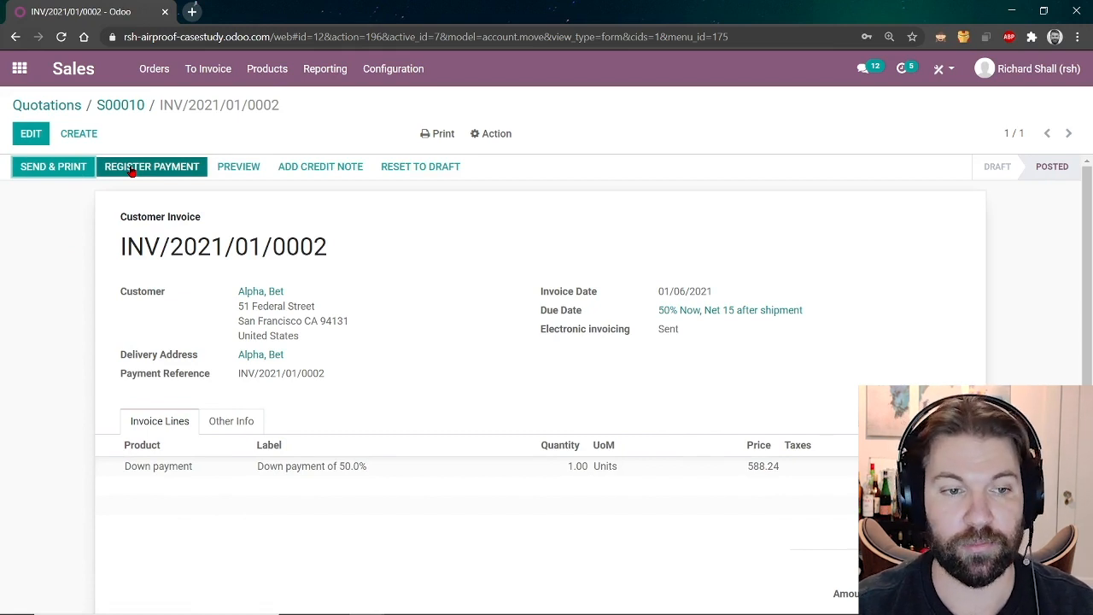
click(133, 168)
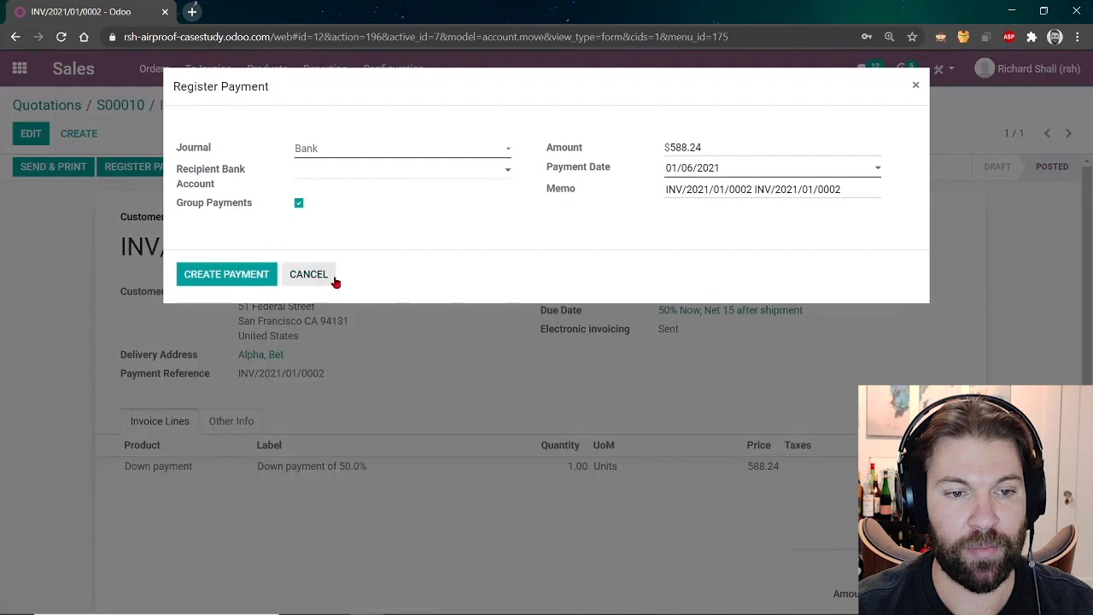
click(227, 274)
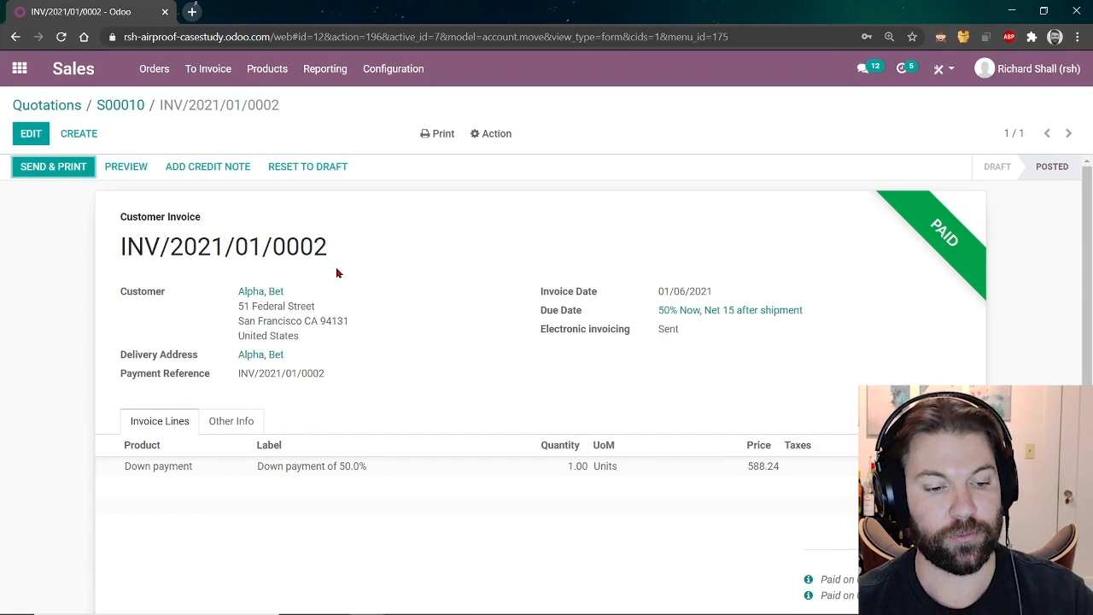
key(alt+Tab)
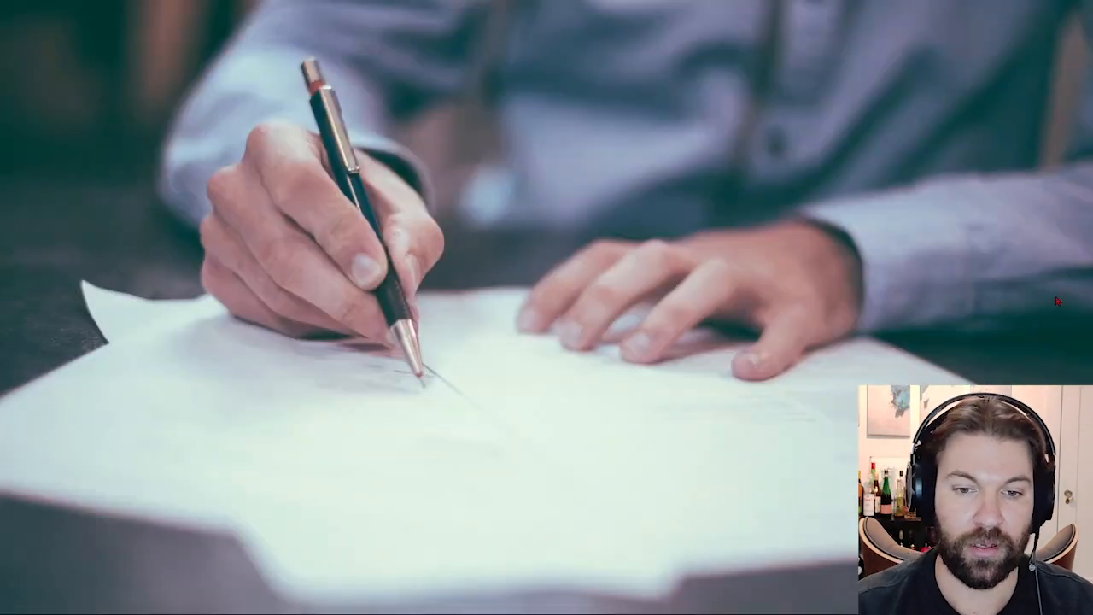
Advance to the Inventory section slide and bring the Odoo invoice back to the front.
key(Right)
key(Right)
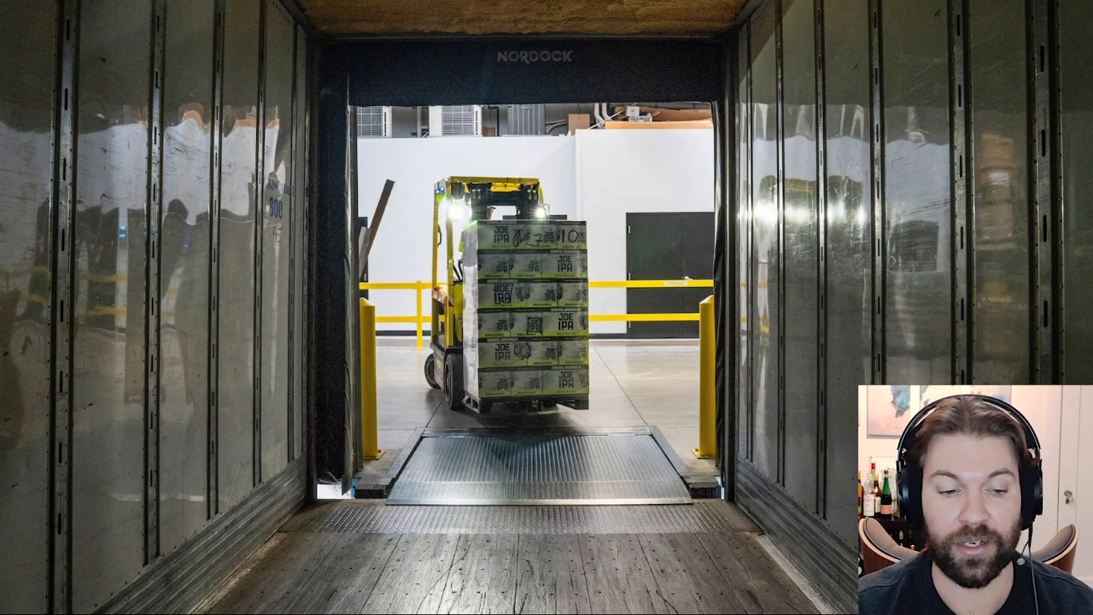
key(alt+Tab)
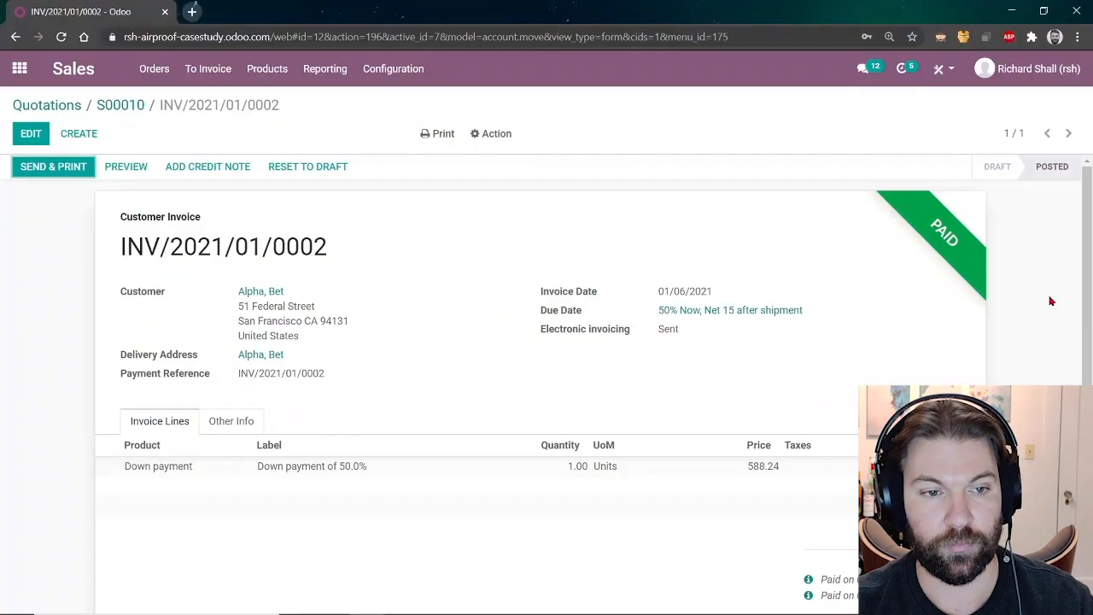
Open delivery WH/OUT/00008 from order S00010 and recheck its stock availability.
click(121, 105)
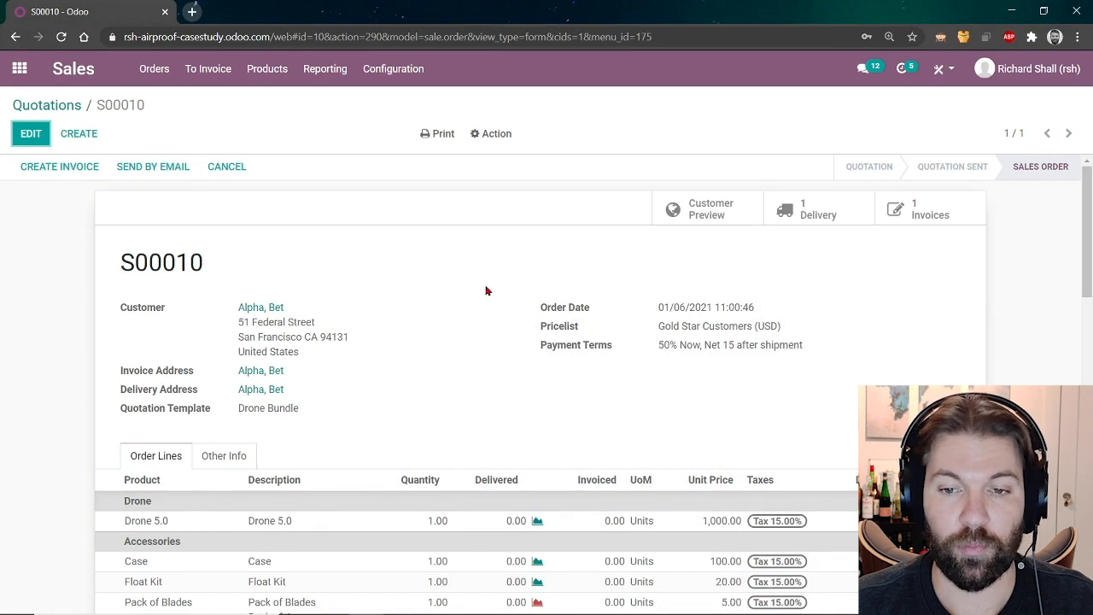
click(814, 209)
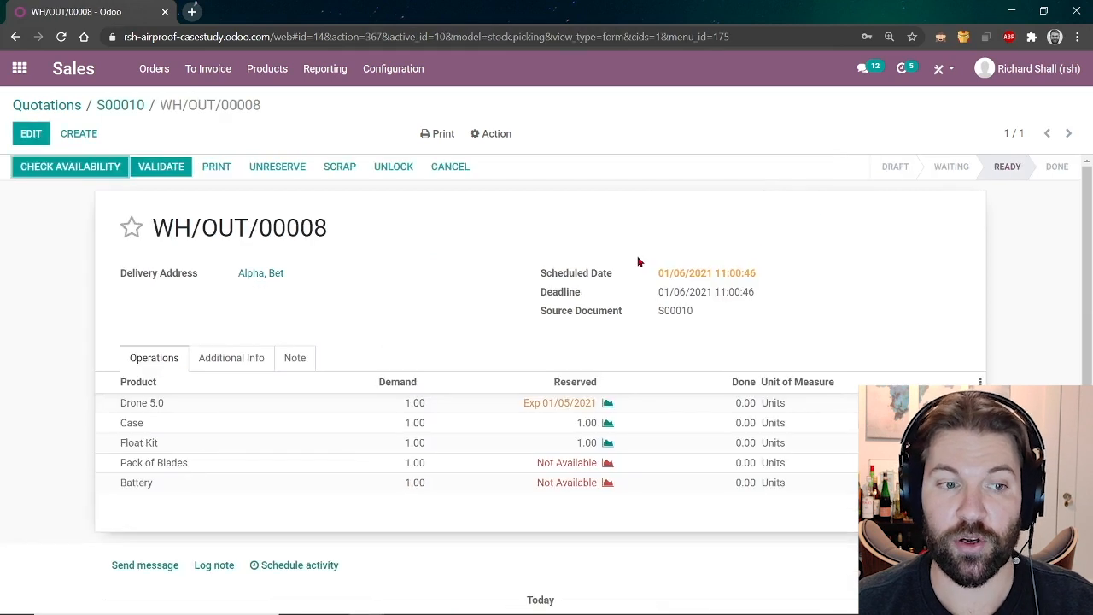
click(45, 169)
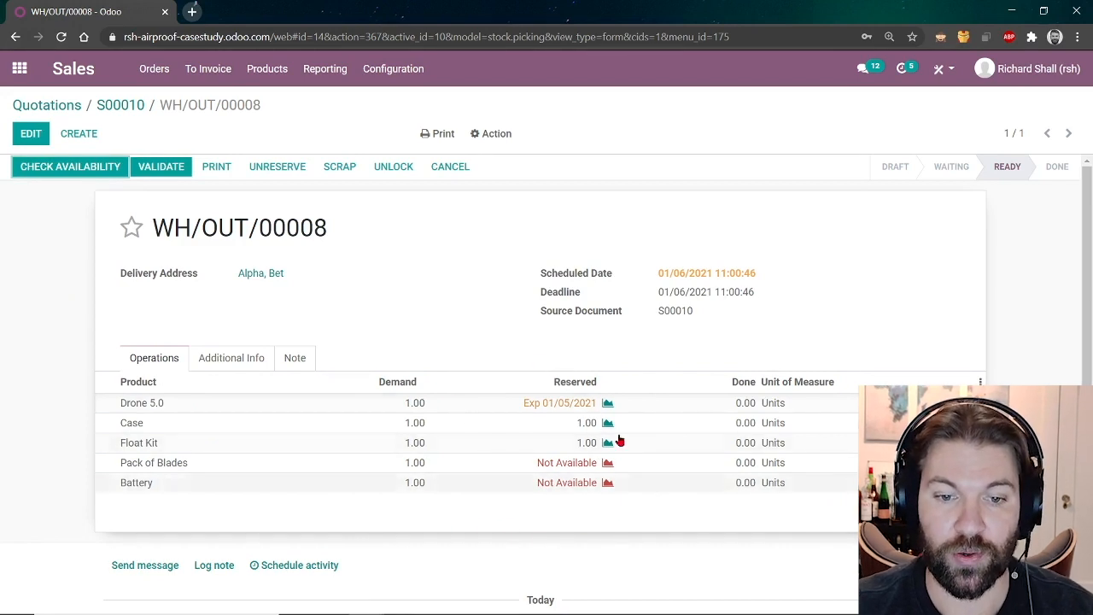
Review the Drone 5.0 forecasted report showing 2.0 on hand and -1.0 forecasted.
click(609, 407)
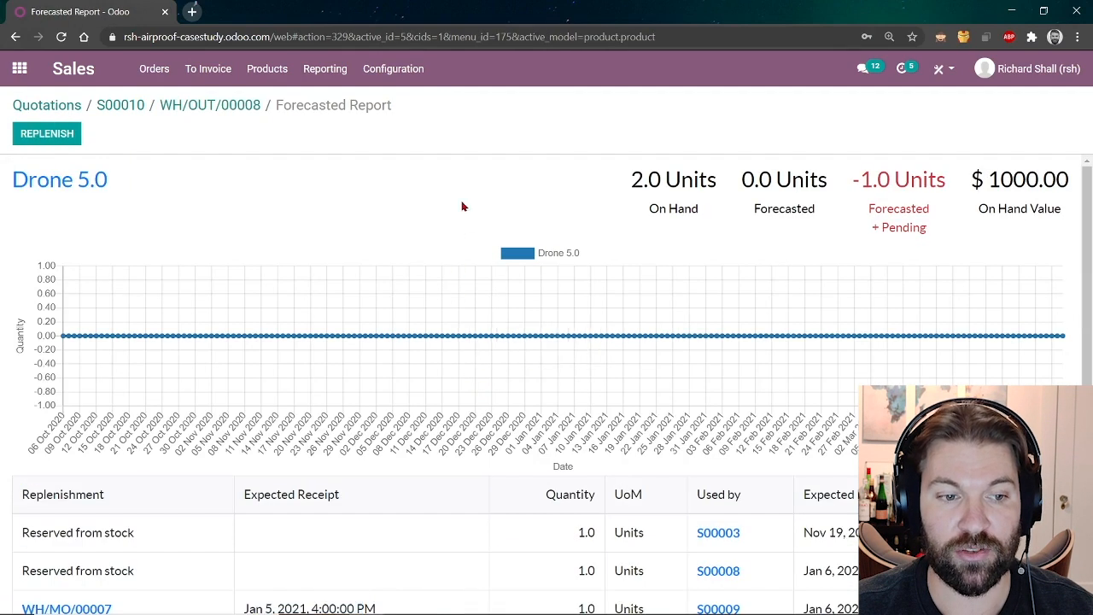
scroll(461, 187, down, 2)
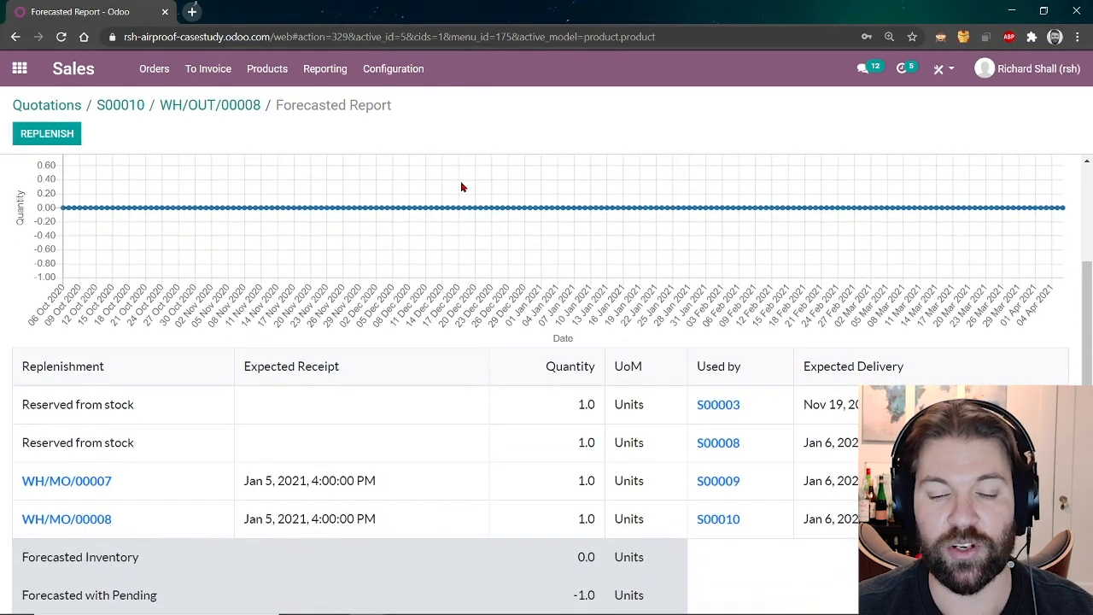
scroll(429, 356, up, 2)
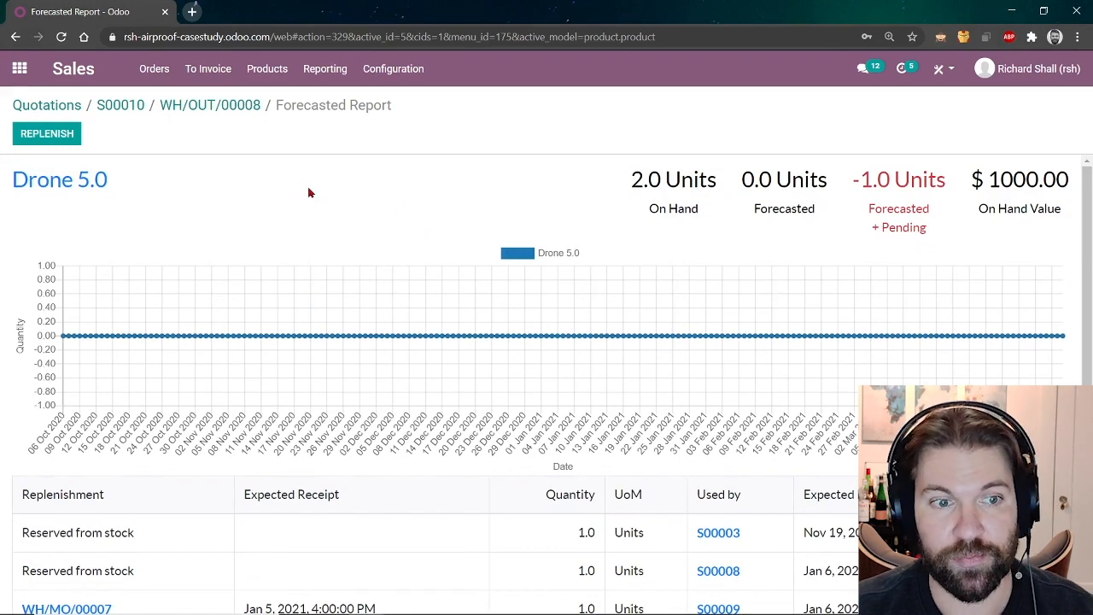
click(13, 72)
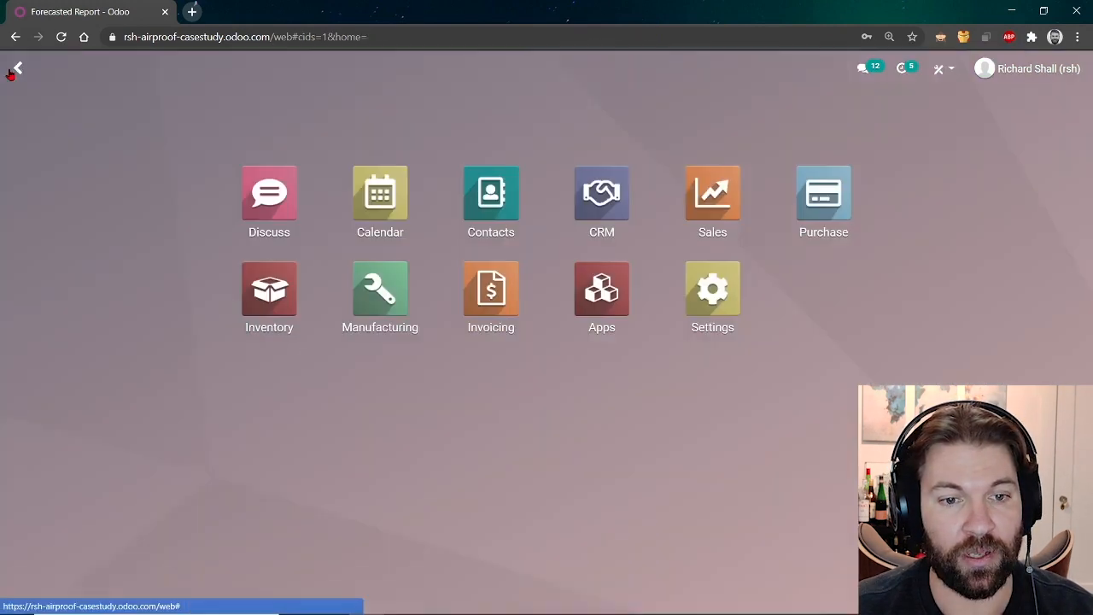
Open Inventory's Replenishment list and clear its filters to show all 11 products.
click(270, 305)
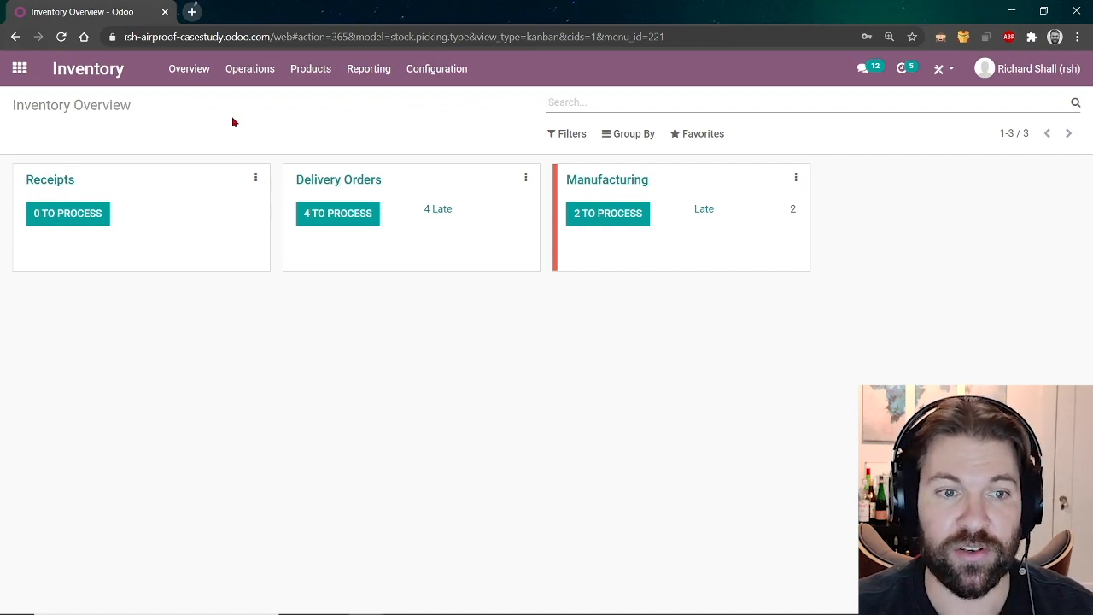
click(251, 75)
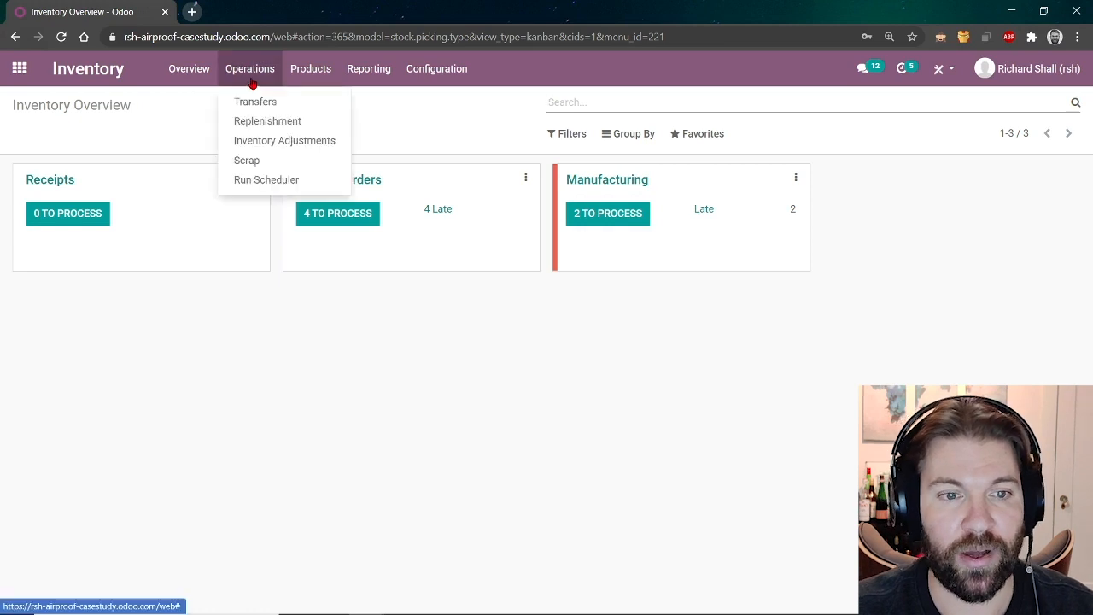
click(269, 125)
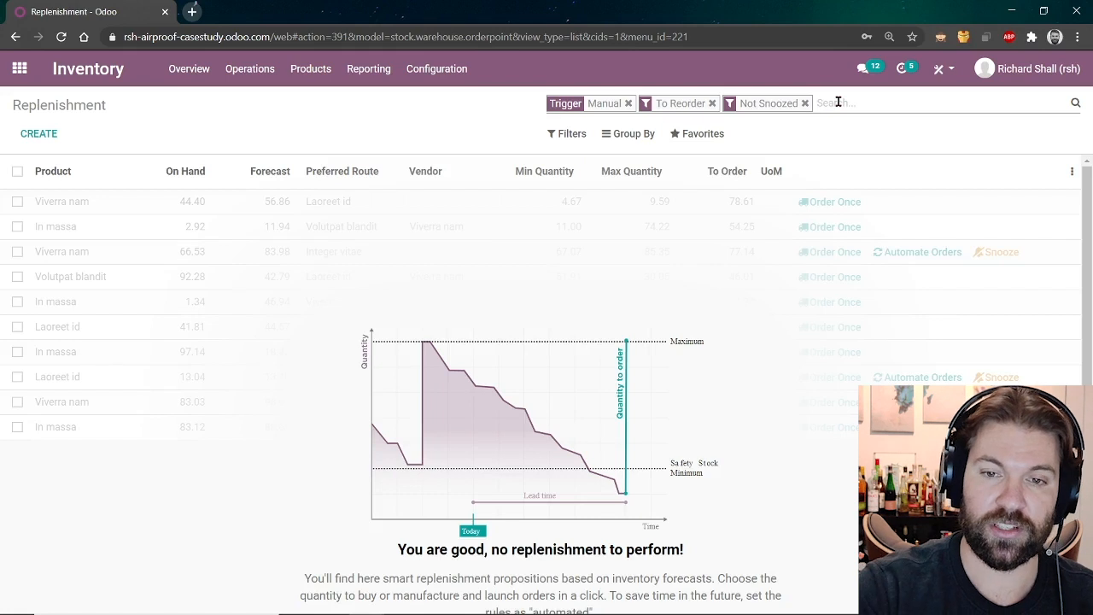
key(BackSpace)
key(BackSpace)
key(BackSpace)
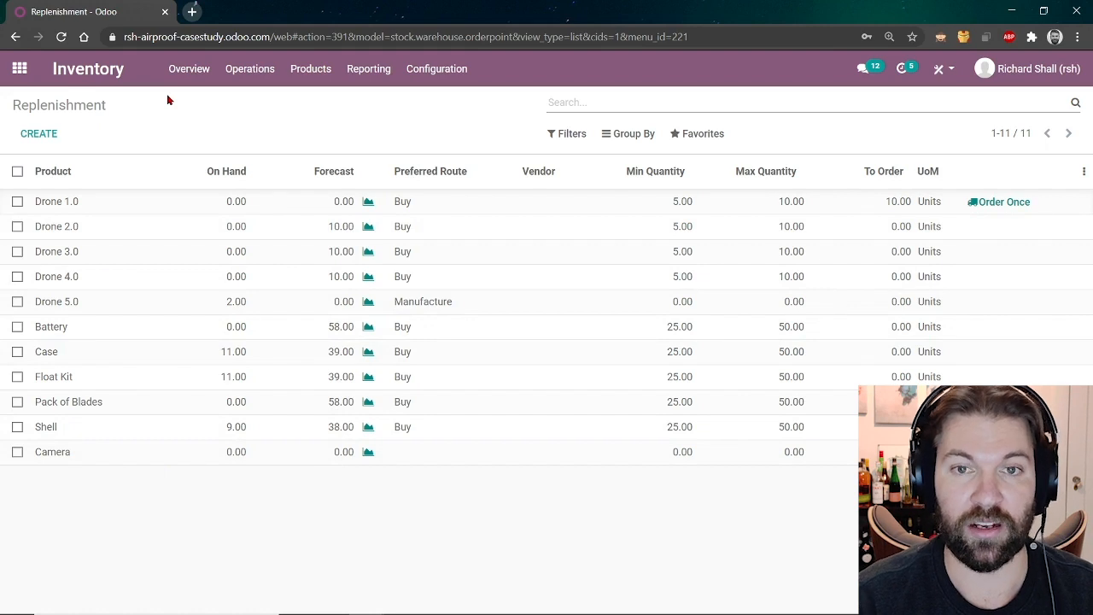
click(20, 73)
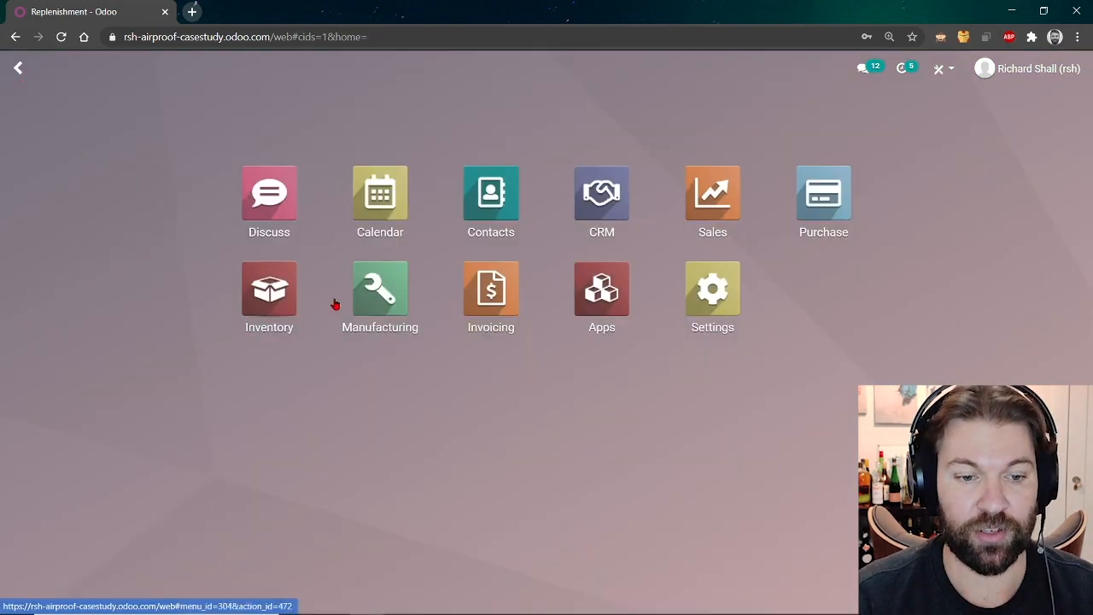
Step the slides through the Purchase section to section 6, Manufacturing, then return to Odoo.
key(alt+Tab)
key(alt+Tab)
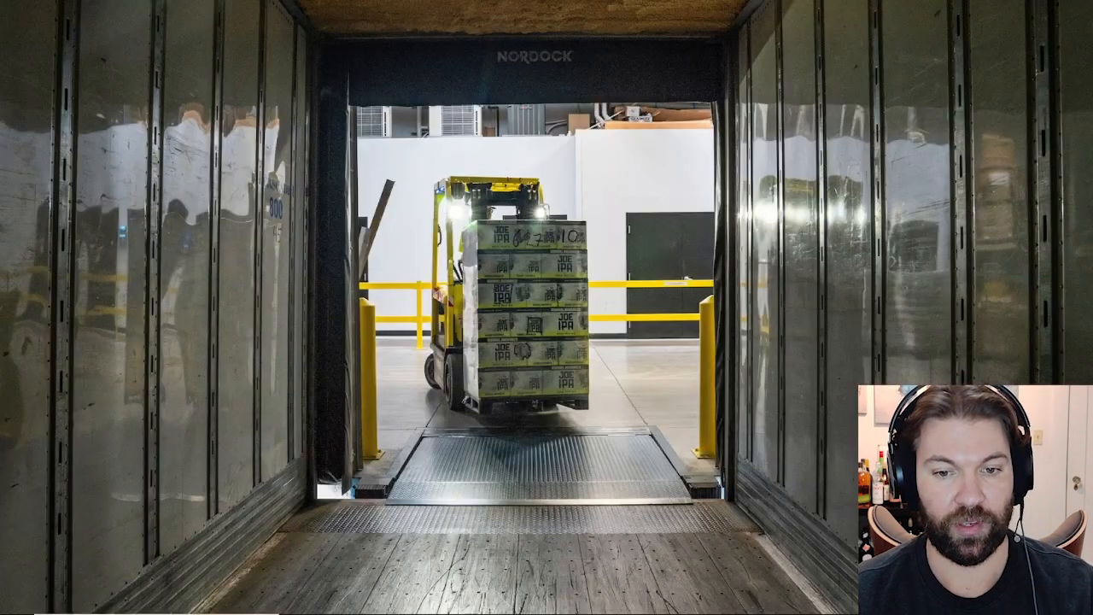
click(1037, 311)
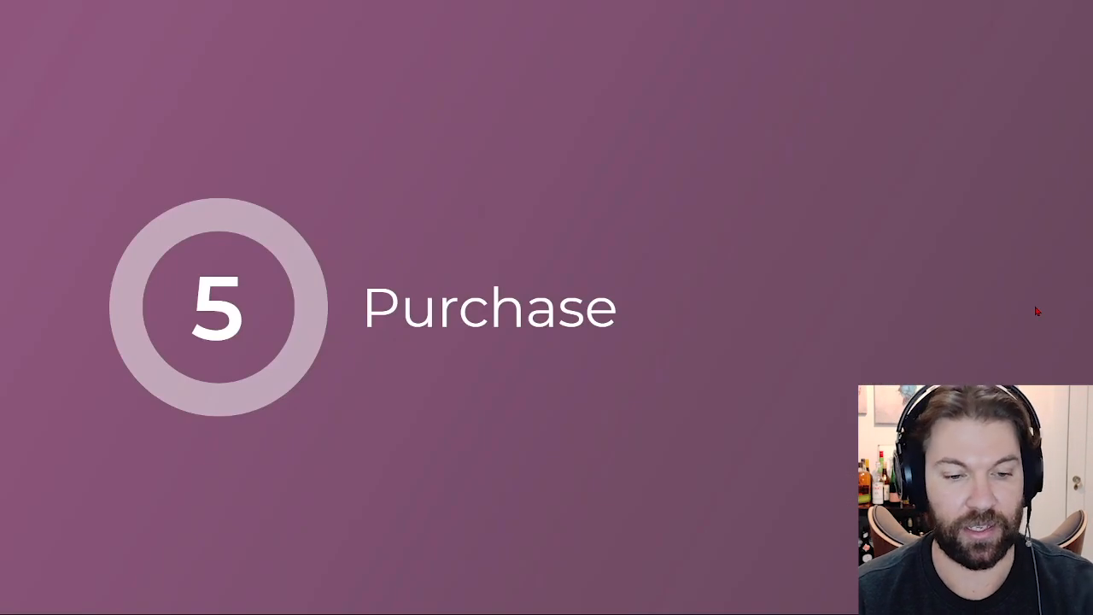
key(Left)
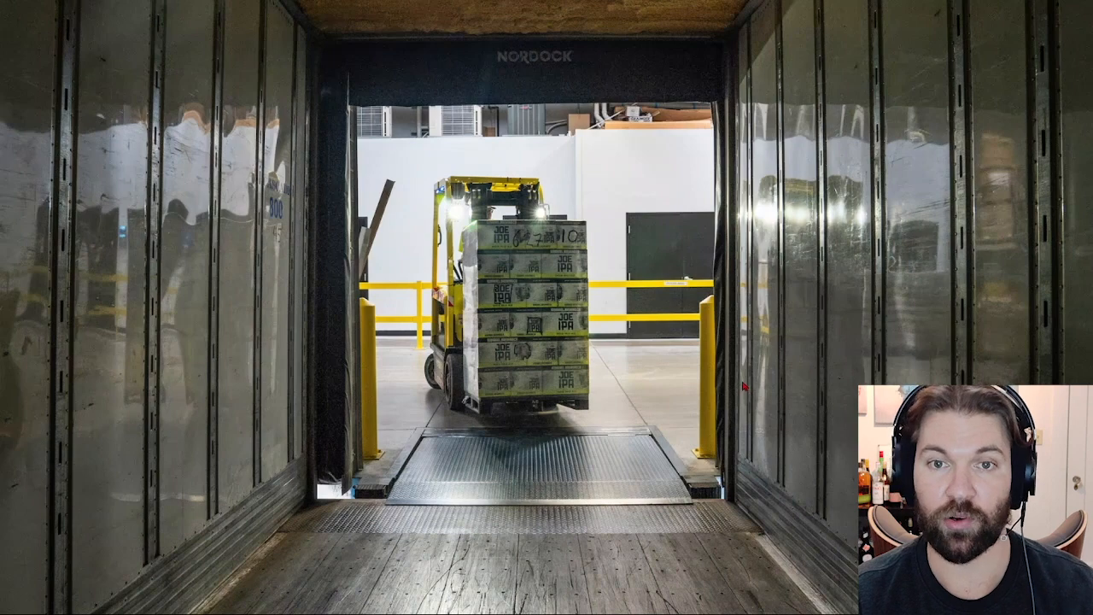
key(Right)
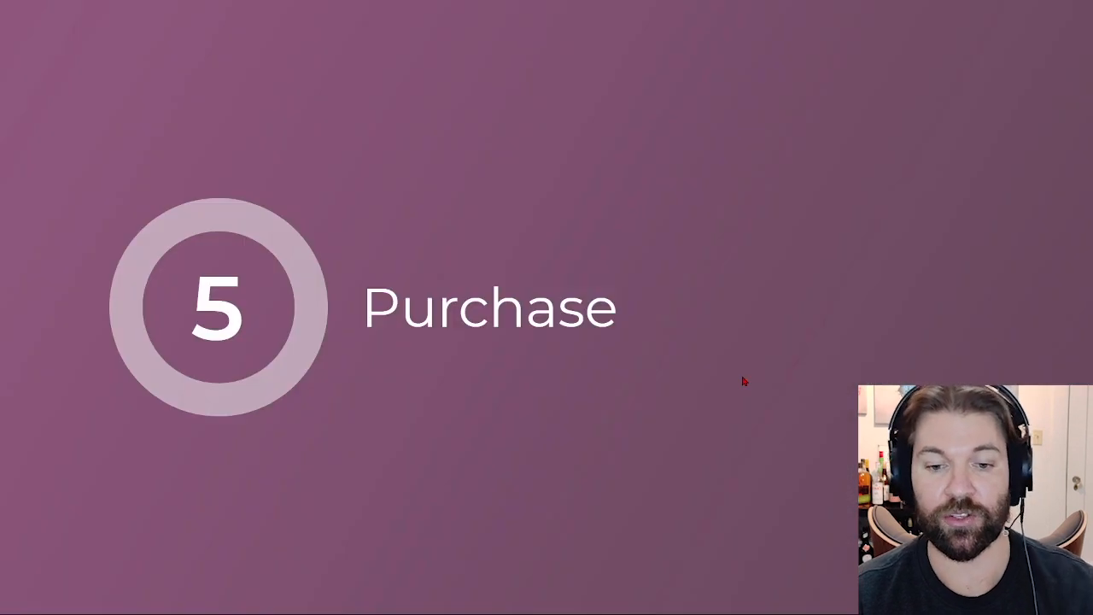
key(Right)
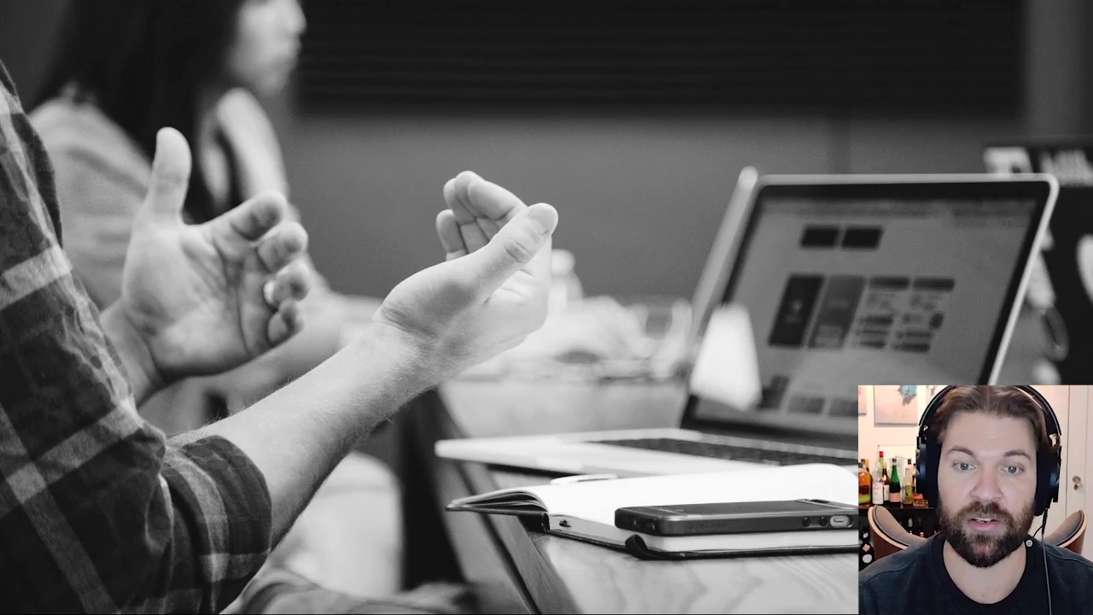
key(Right)
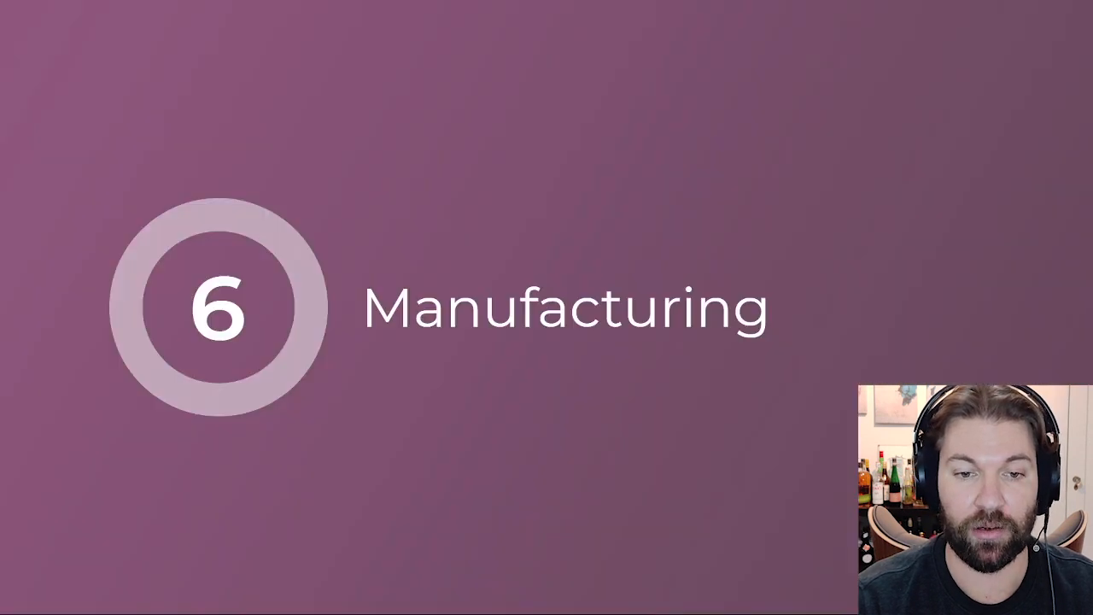
key(Right)
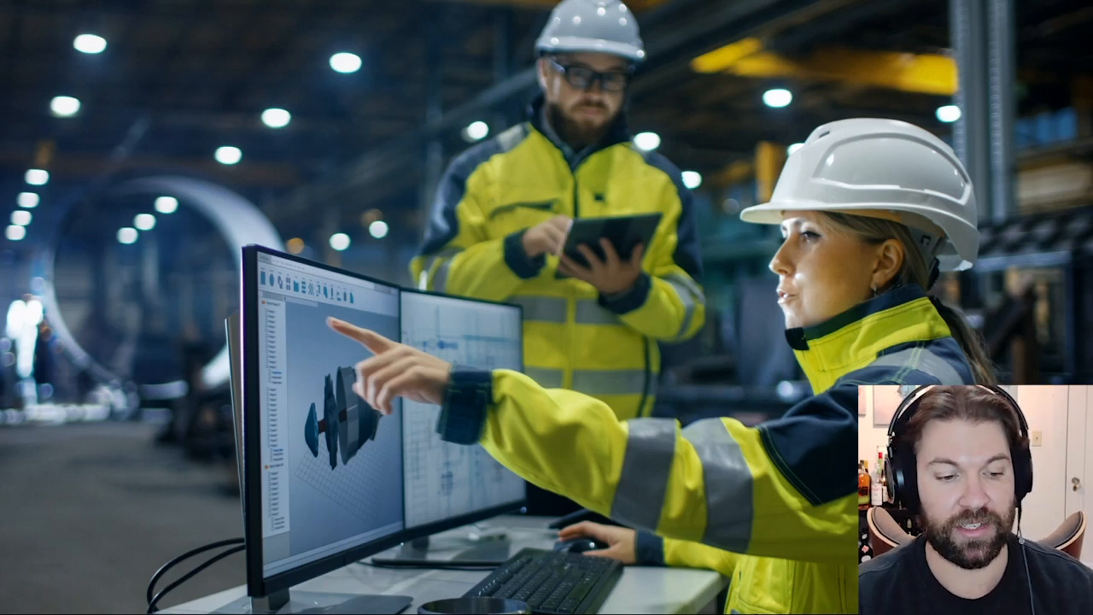
key(alt+Tab)
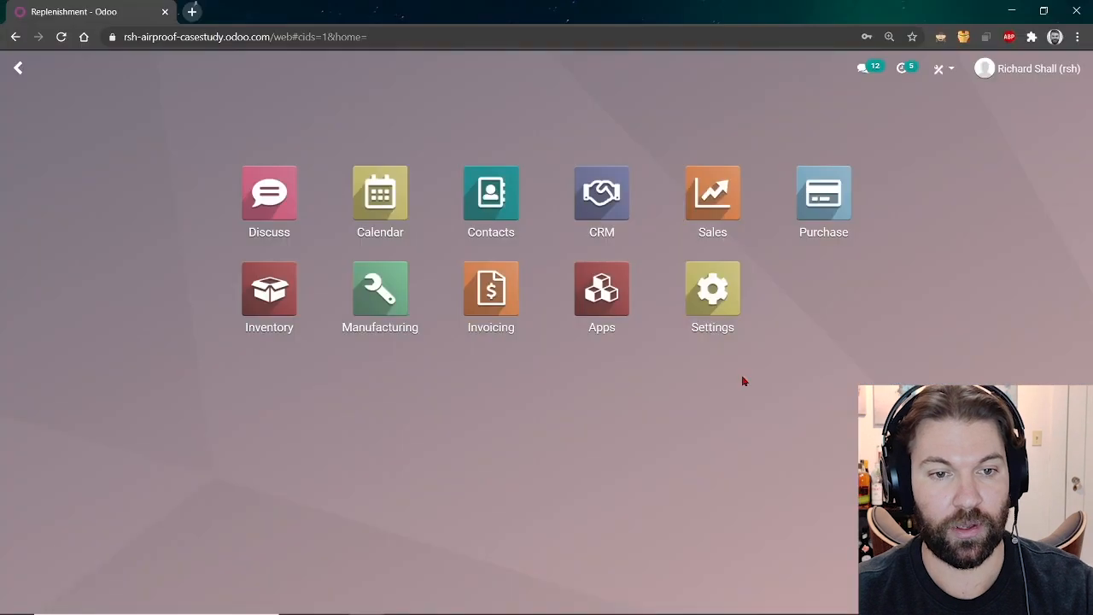
Check availability on WH/MO/00008, reserving 1.00 Shell while Camera, Battery and Blades stay unavailable.
click(374, 323)
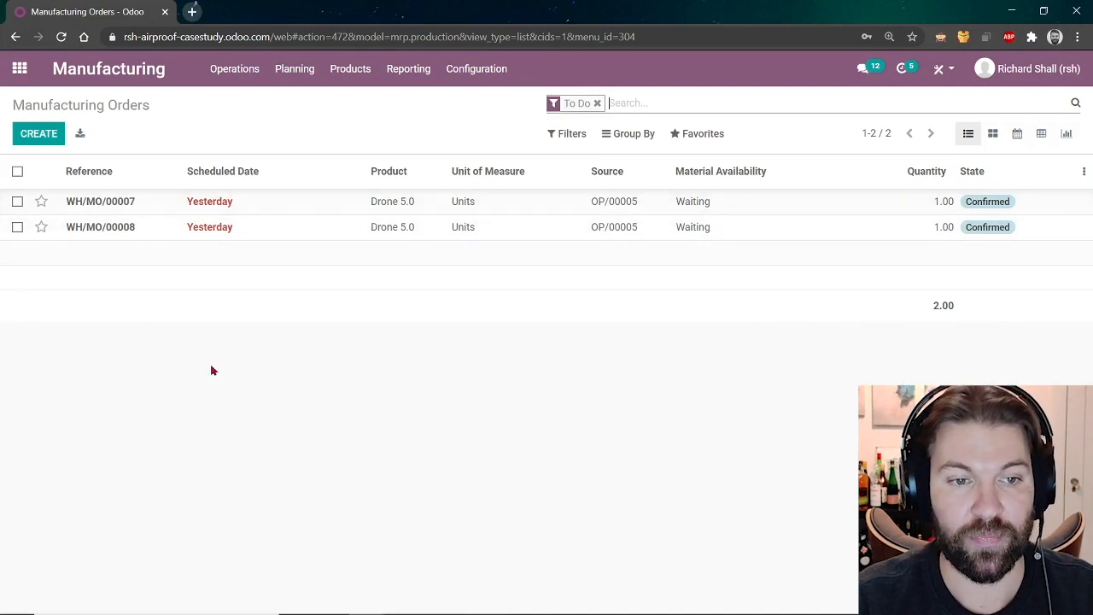
click(170, 229)
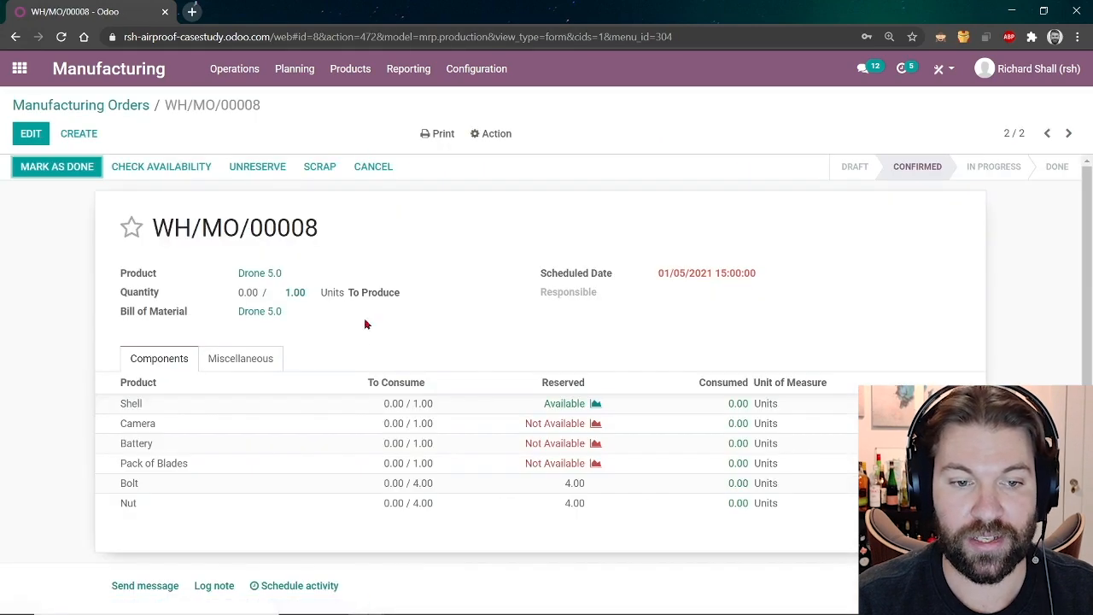
scroll(371, 344, down, 1)
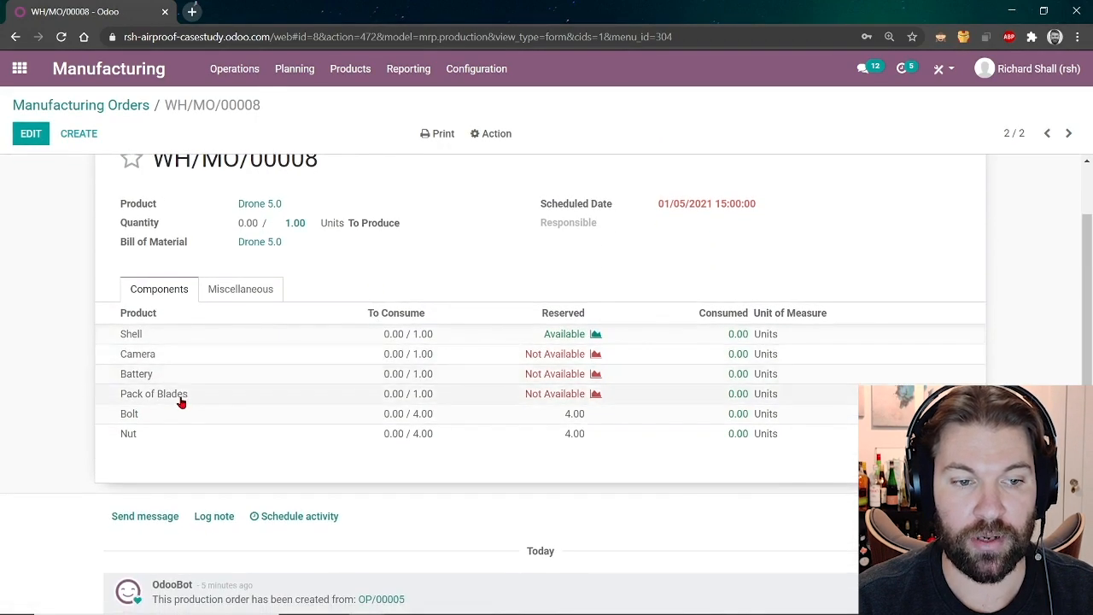
scroll(285, 446, down, 1)
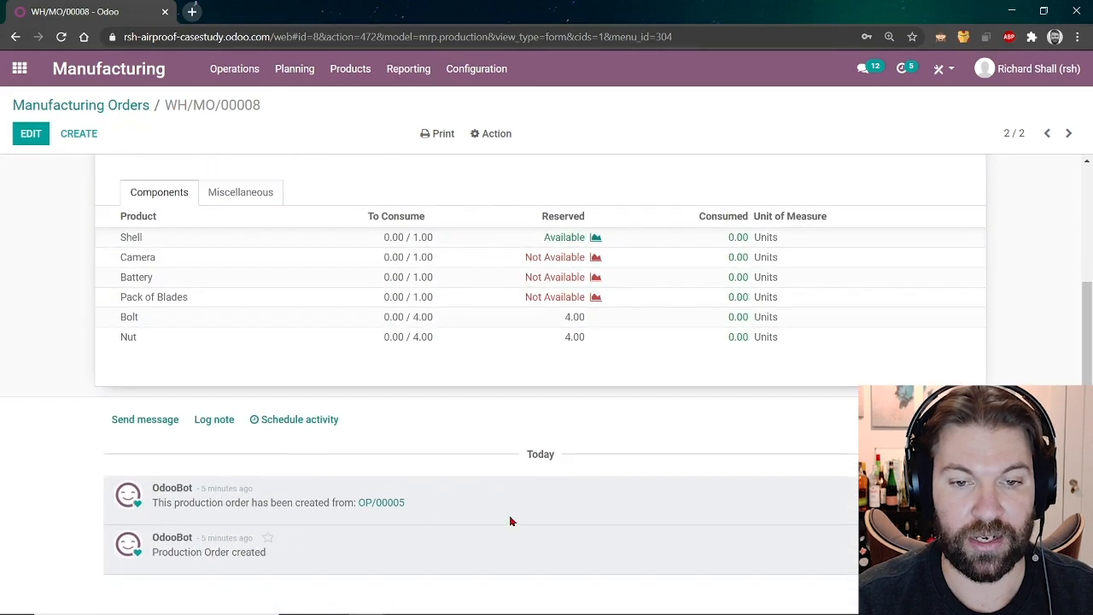
scroll(534, 475, up, 2)
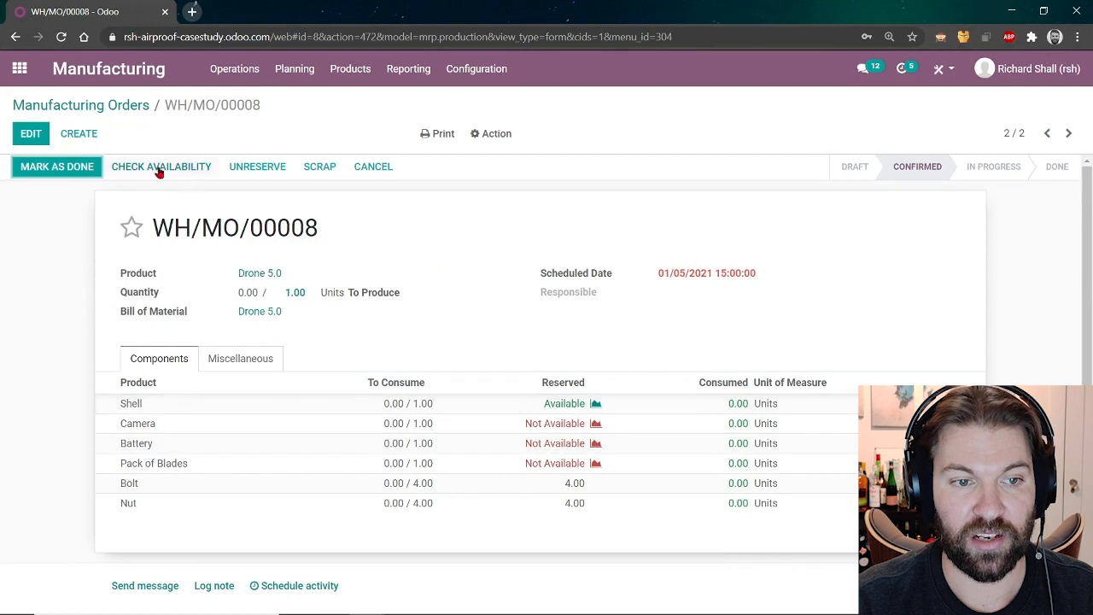
click(158, 168)
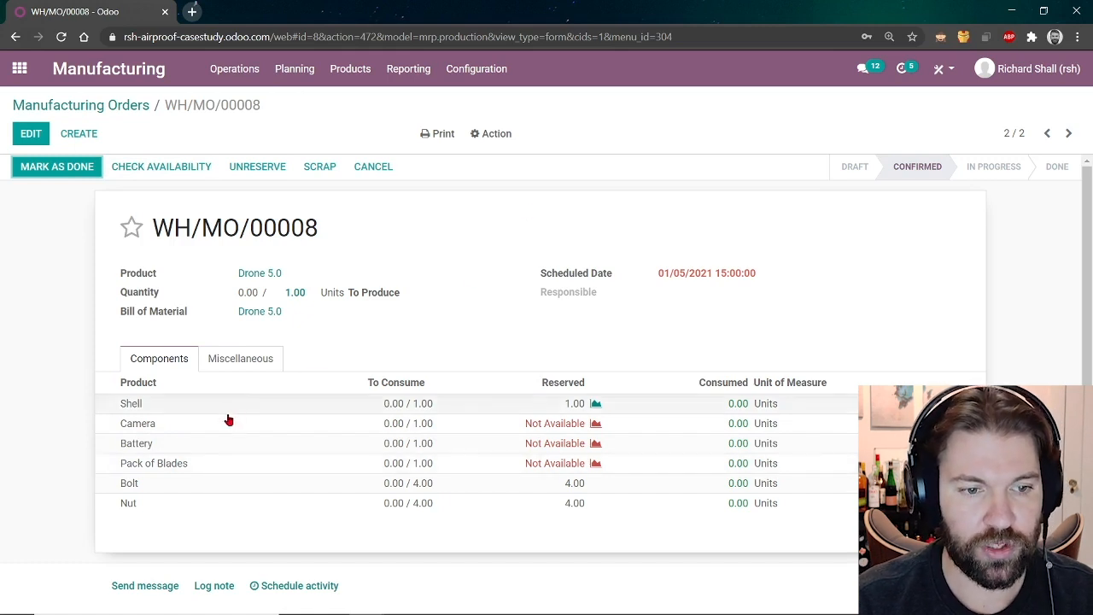
click(18, 68)
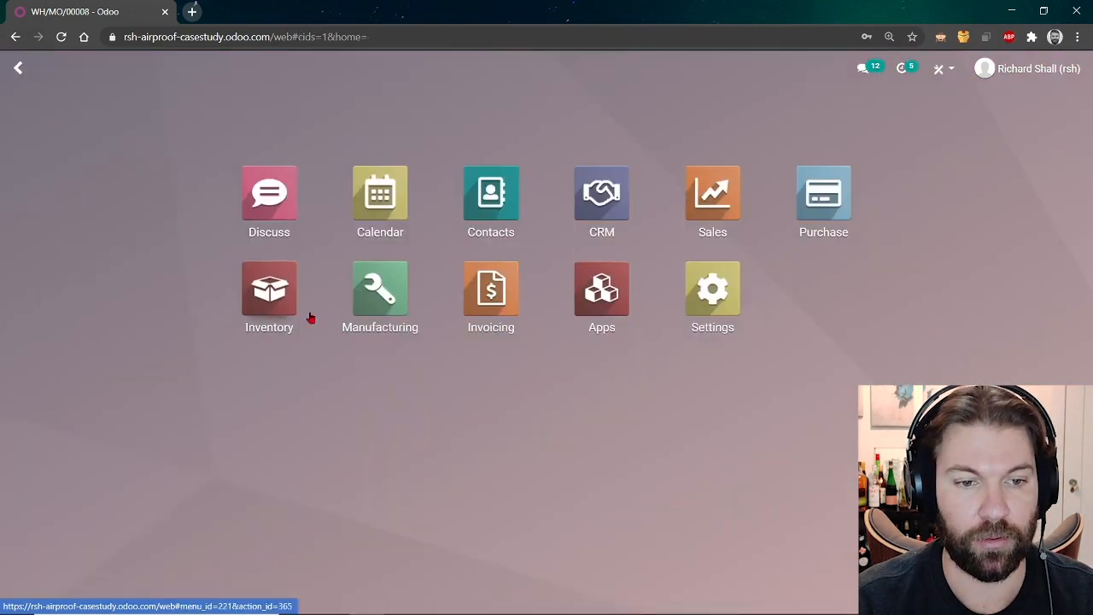
In Inventory Replenishment, clear the filters and select Camera, Pack of Blades and Battery.
click(273, 312)
click(249, 70)
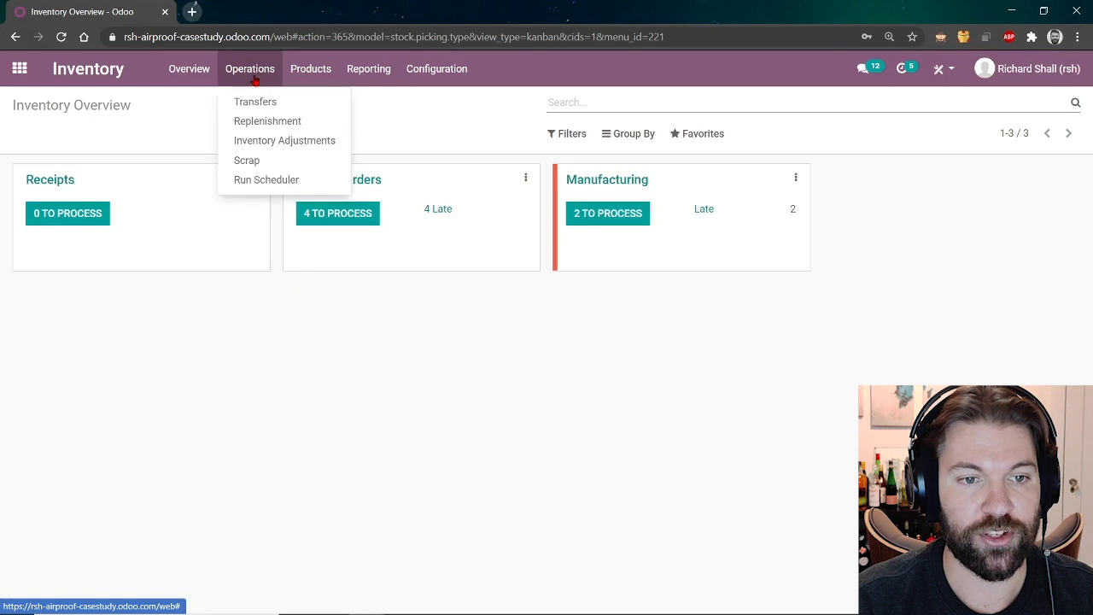
click(262, 122)
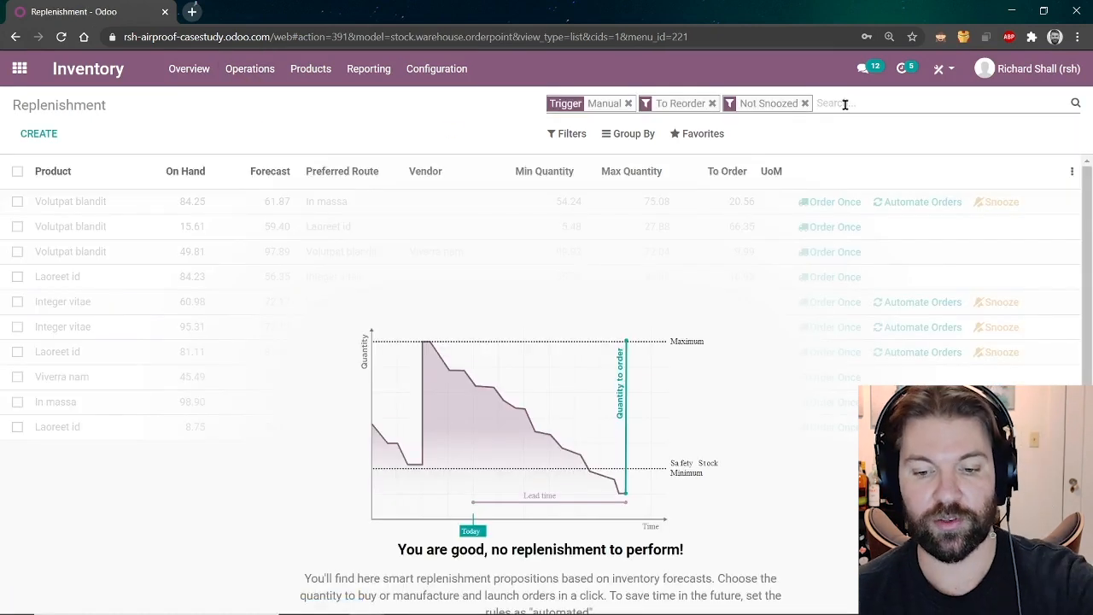
key(BackSpace)
key(BackSpace)
key(BackSpace)
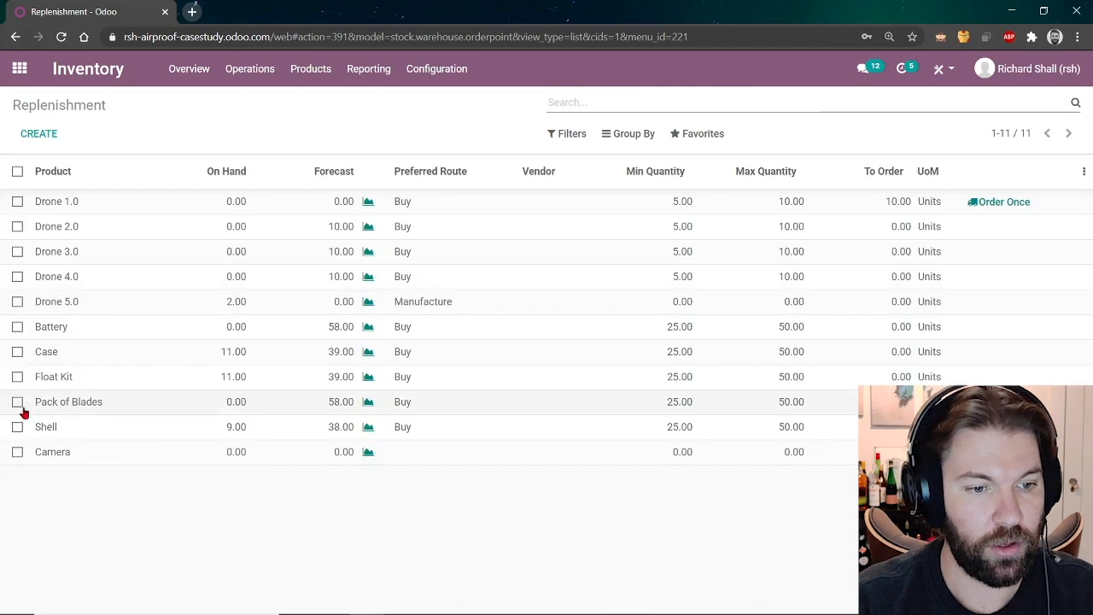
click(17, 451)
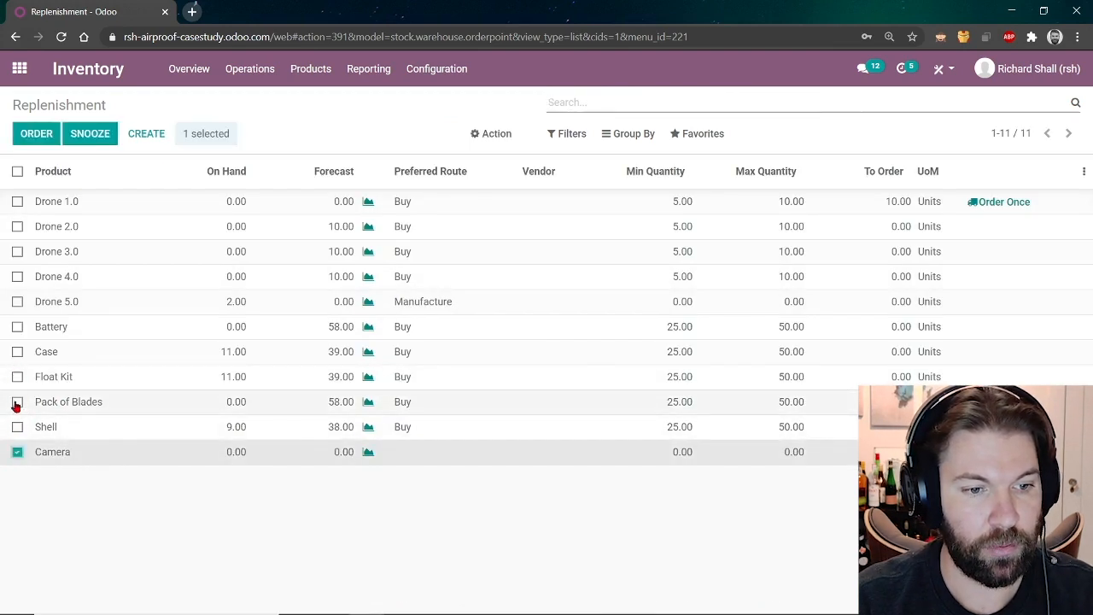
click(17, 402)
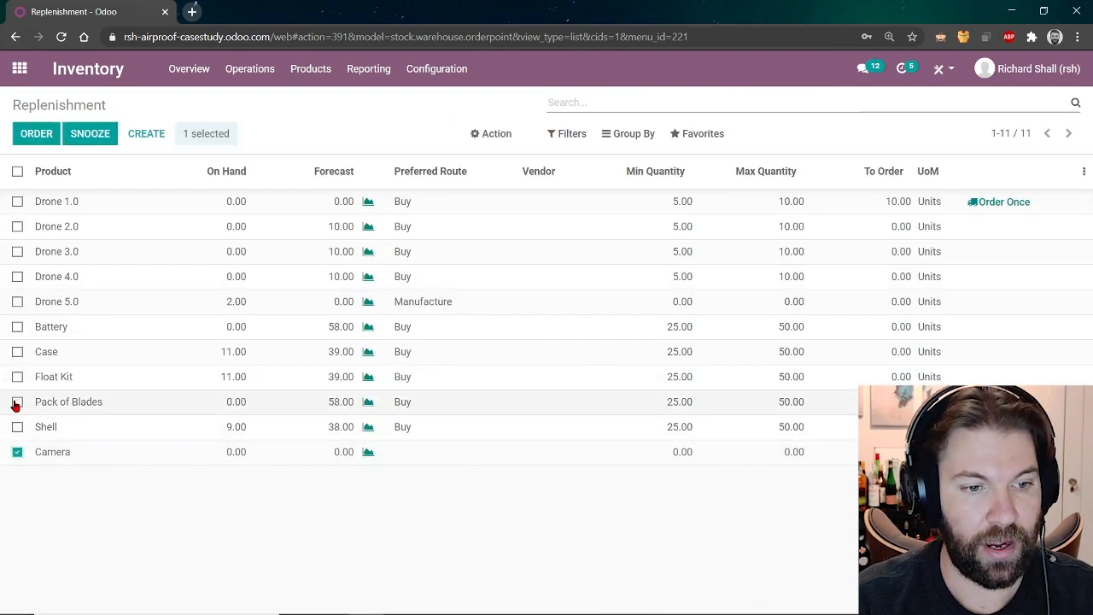
click(15, 330)
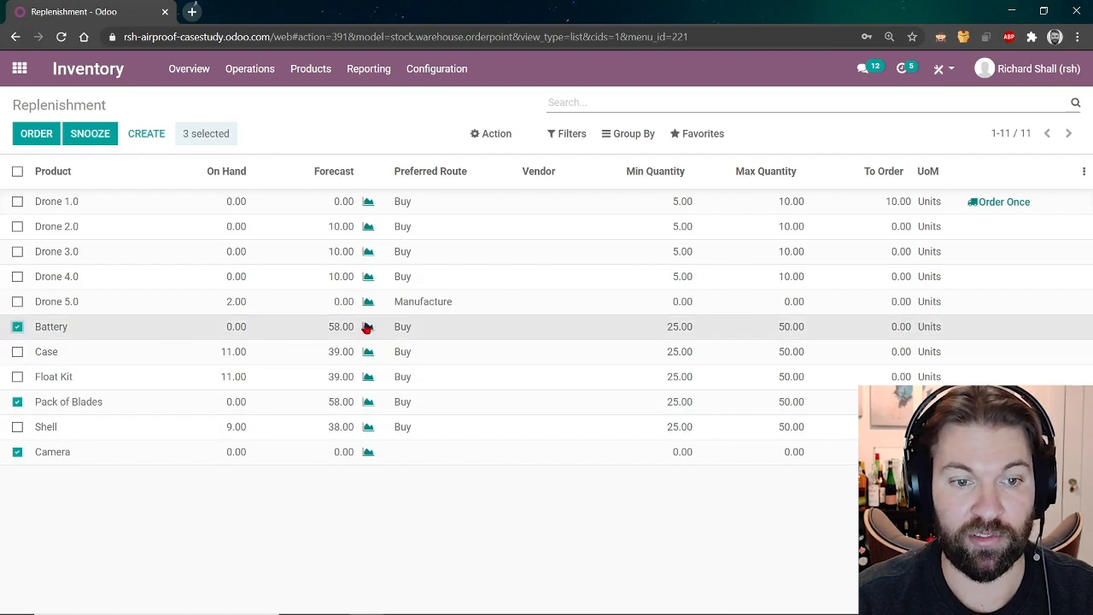
Set Battery's reorder minimum to 50 and maximum to 100.
click(240, 331)
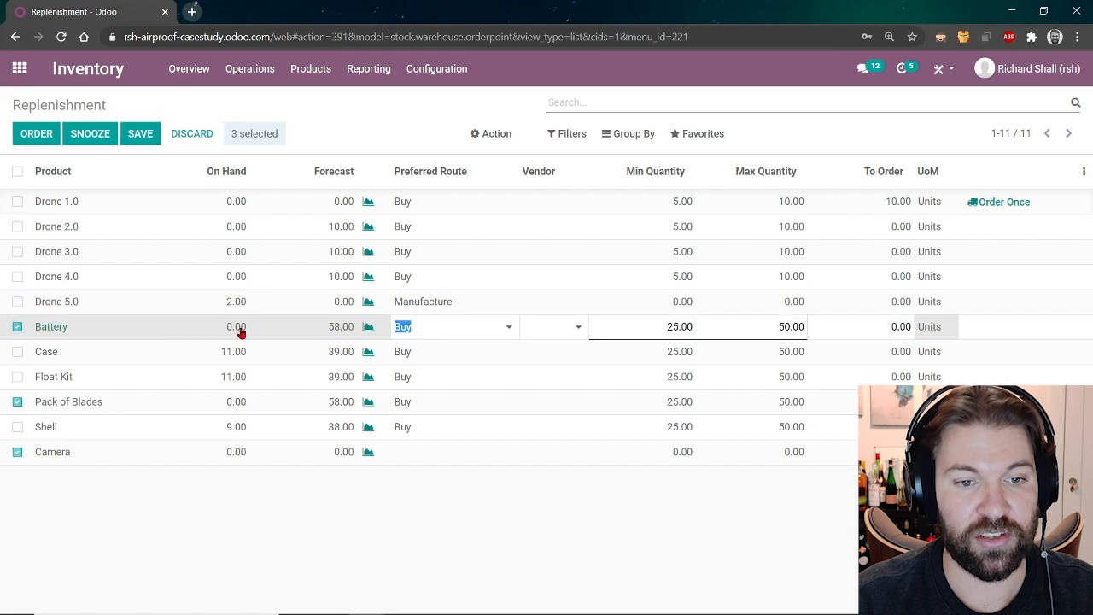
click(631, 325)
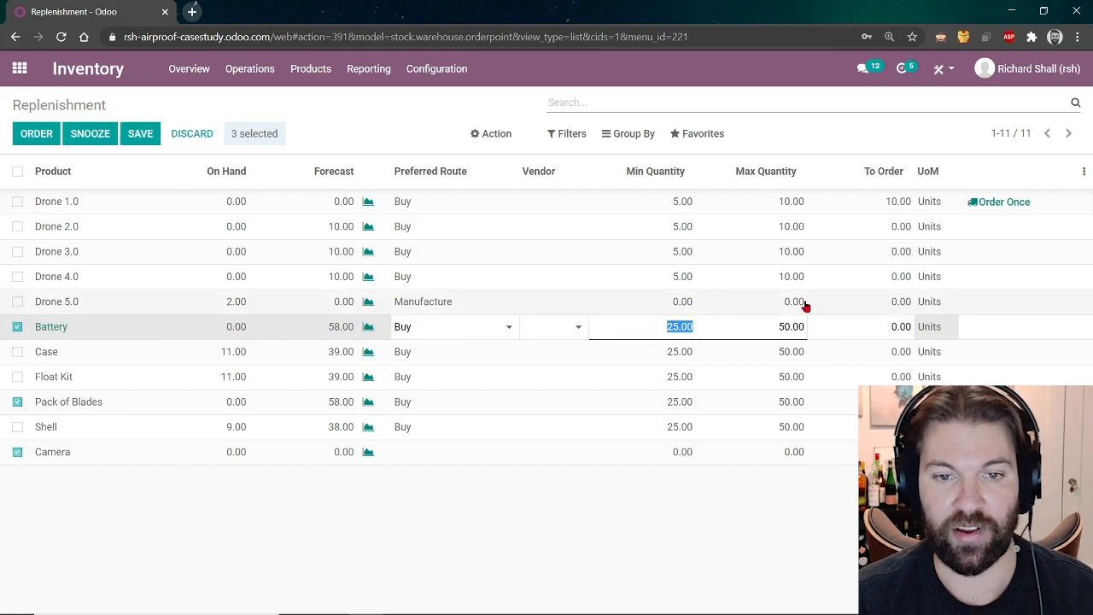
text(5)
click(779, 325)
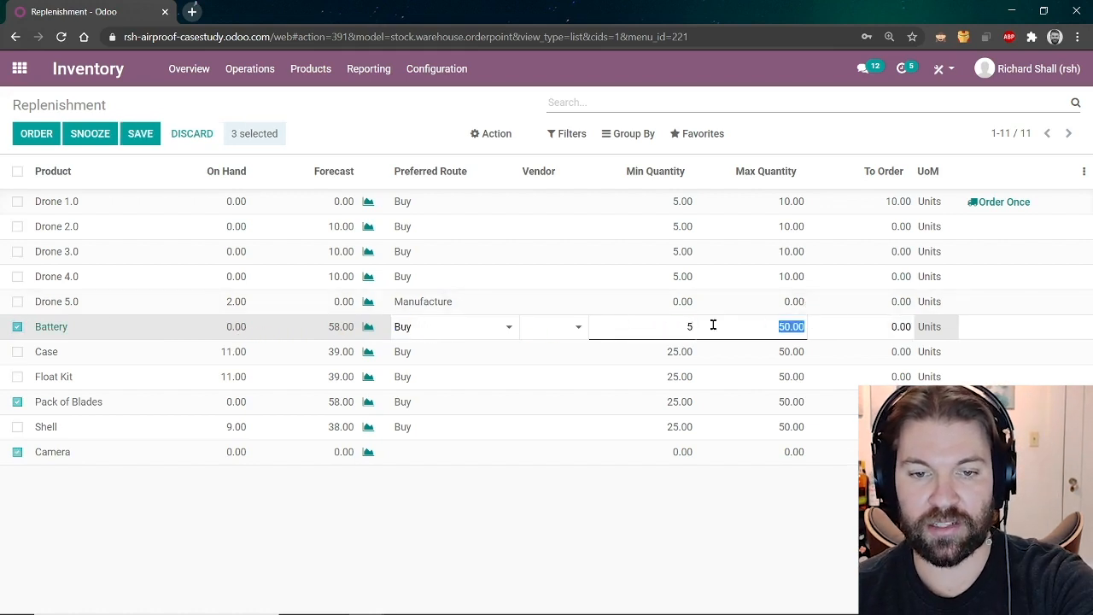
click(674, 323)
key(BackSpace)
click(776, 325)
text(50)
click(670, 327)
text(50)
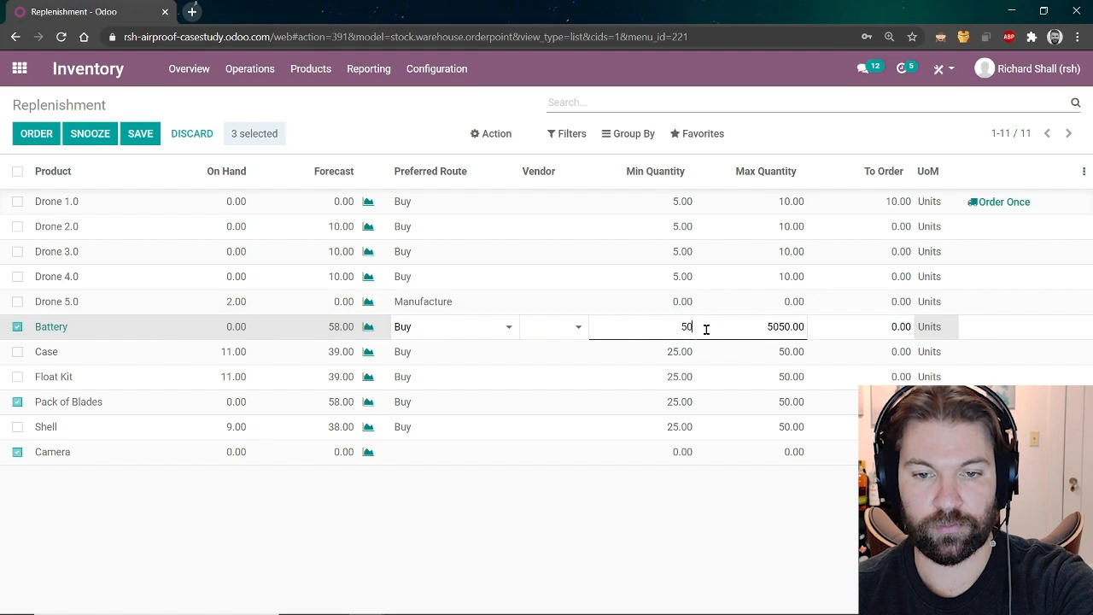
double_click(837, 326)
text(100)
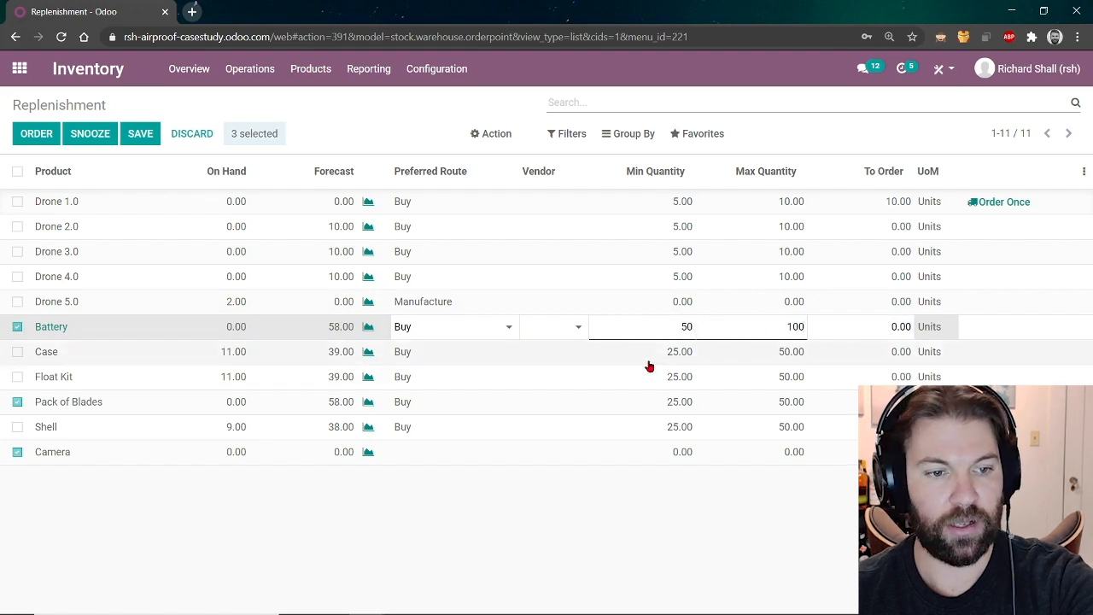
Set Pack of Blades' reorder minimum to 50 and maximum to 100.
click(656, 408)
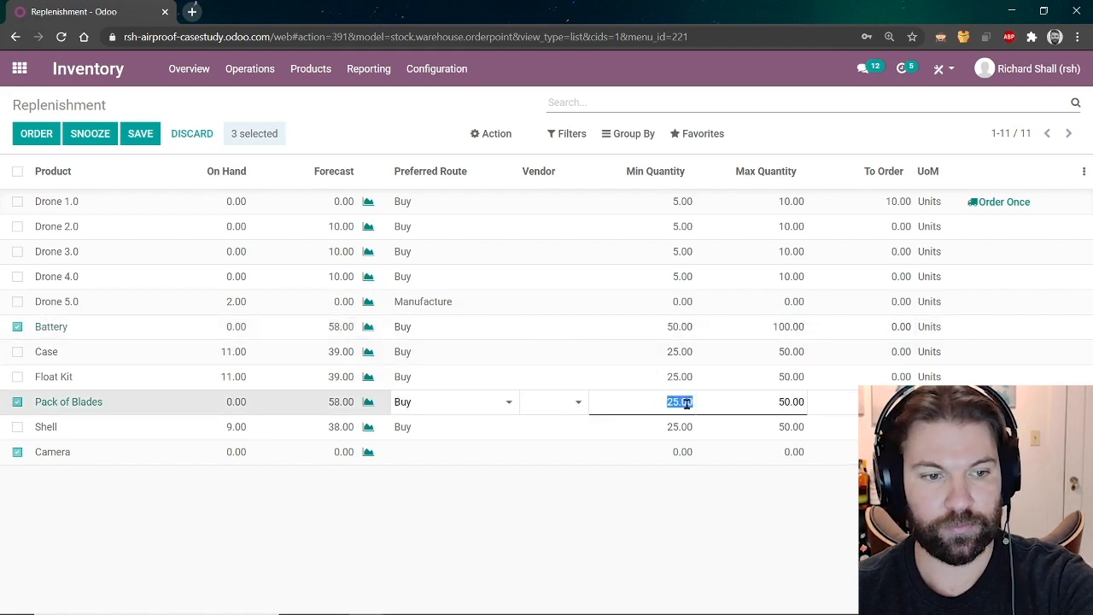
text(50)
key(Tab)
text(100)
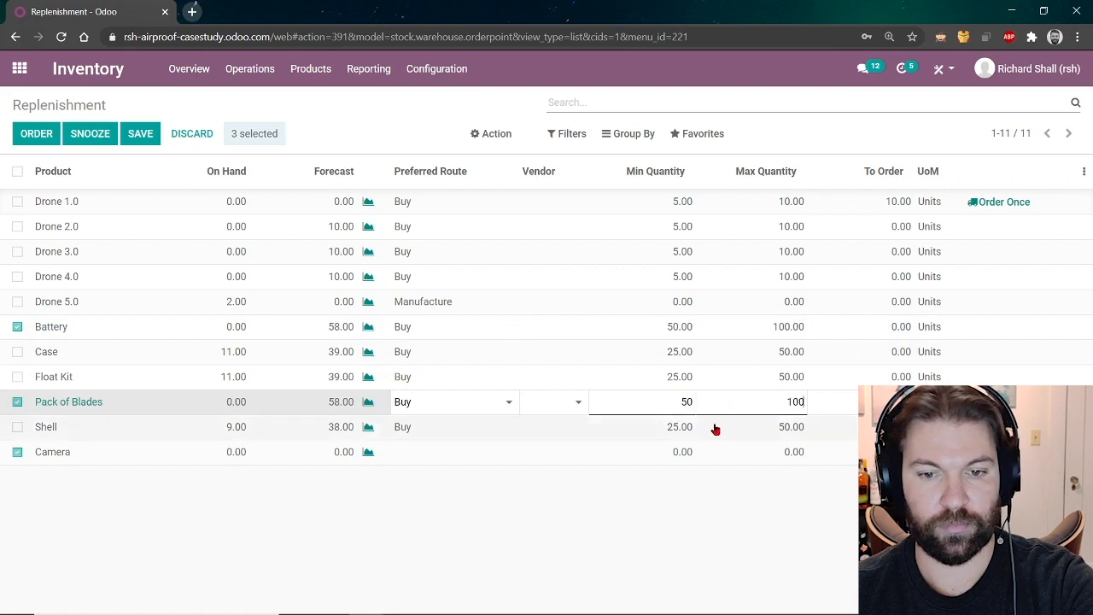
Give Camera the Buy route with Camera Vendor as its supplier.
click(464, 456)
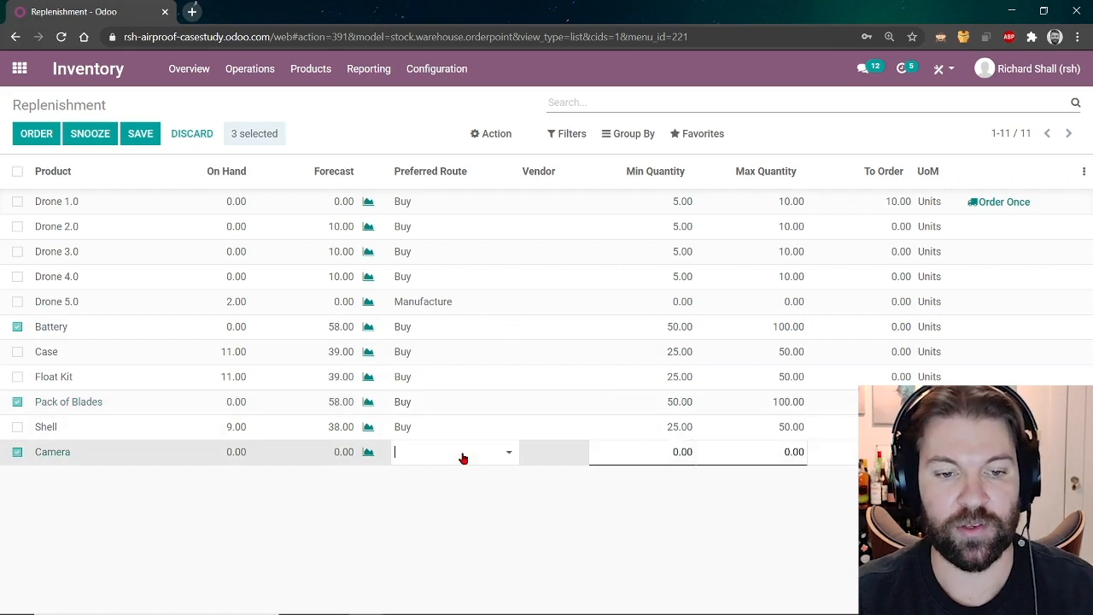
click(462, 457)
click(459, 475)
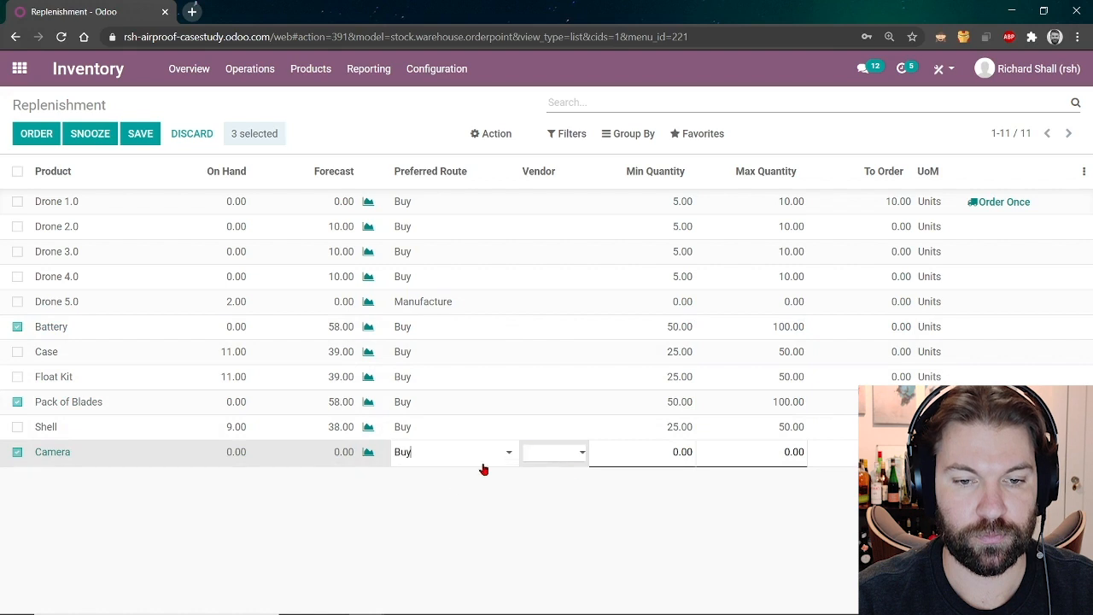
click(483, 456)
click(559, 456)
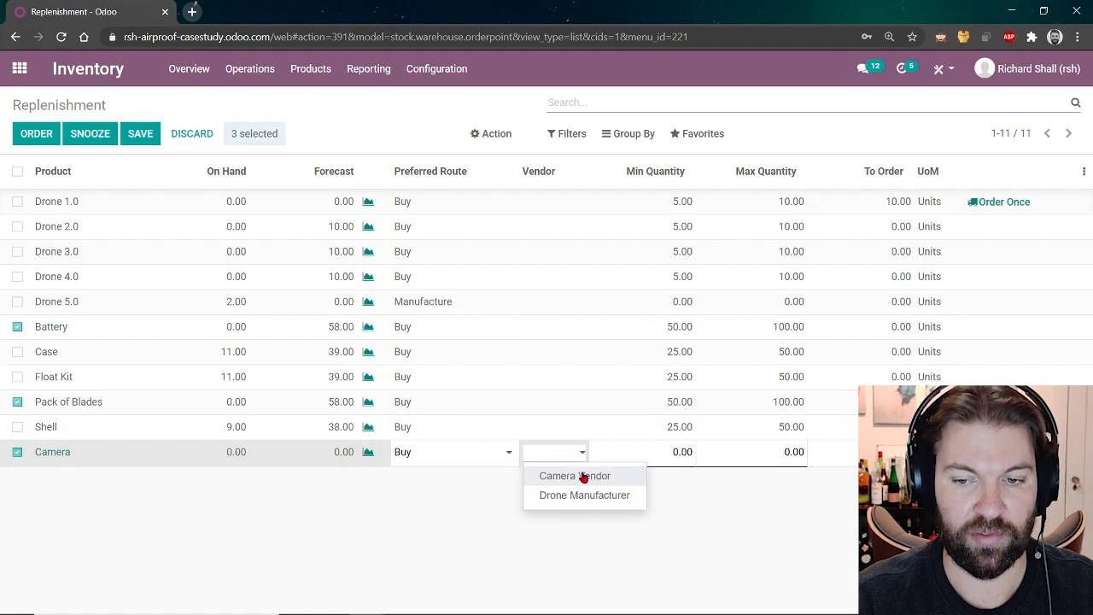
click(581, 475)
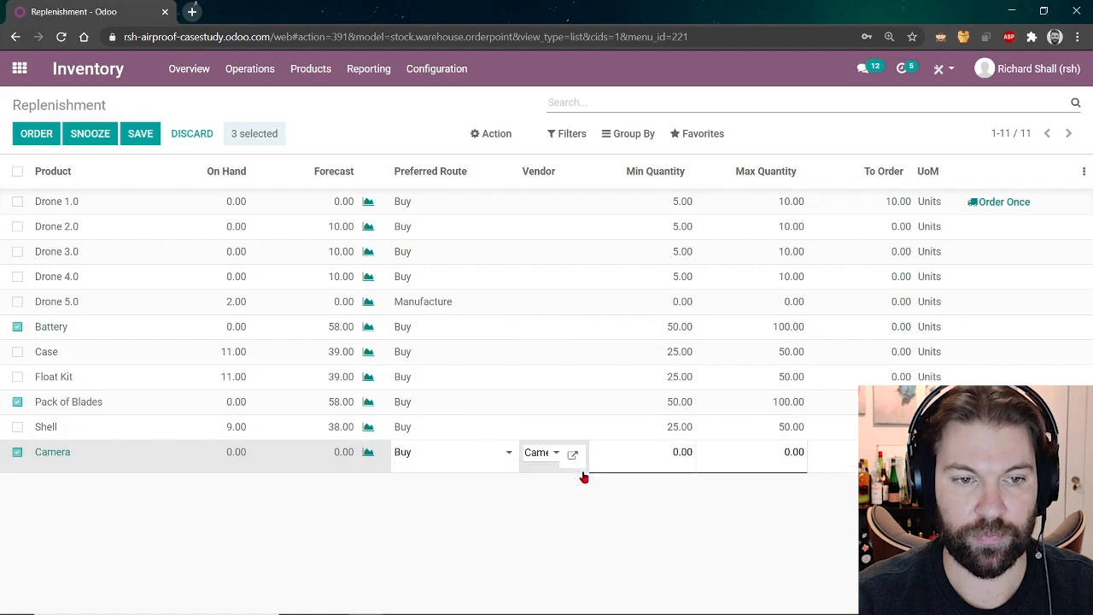
Order the three selected products, then clear the replenishment filters.
click(35, 134)
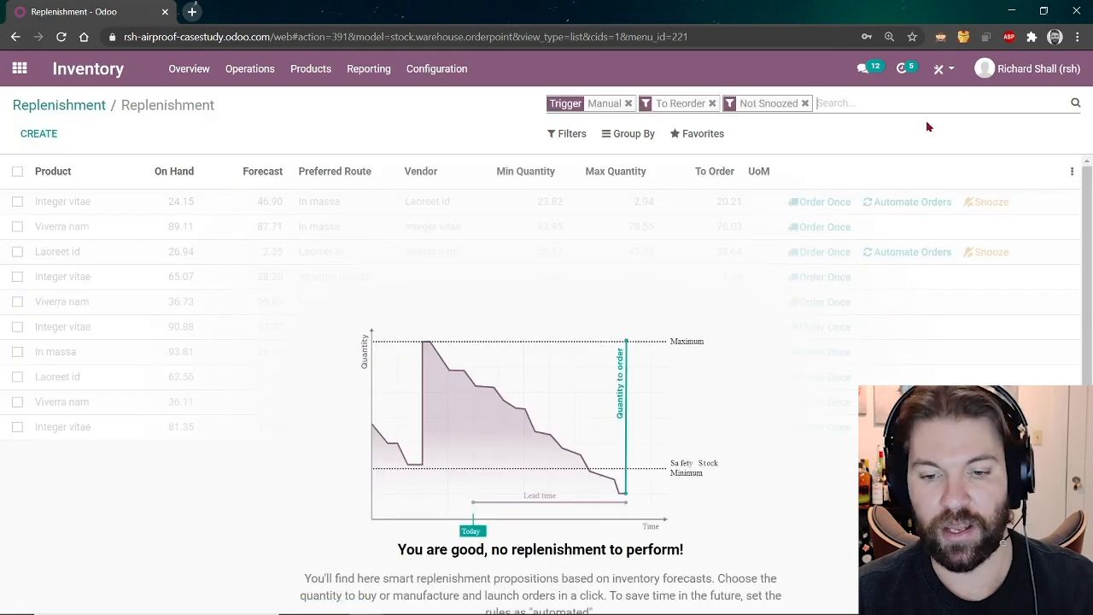
click(842, 105)
key(BackSpace)
key(BackSpace)
key(BackSpace)
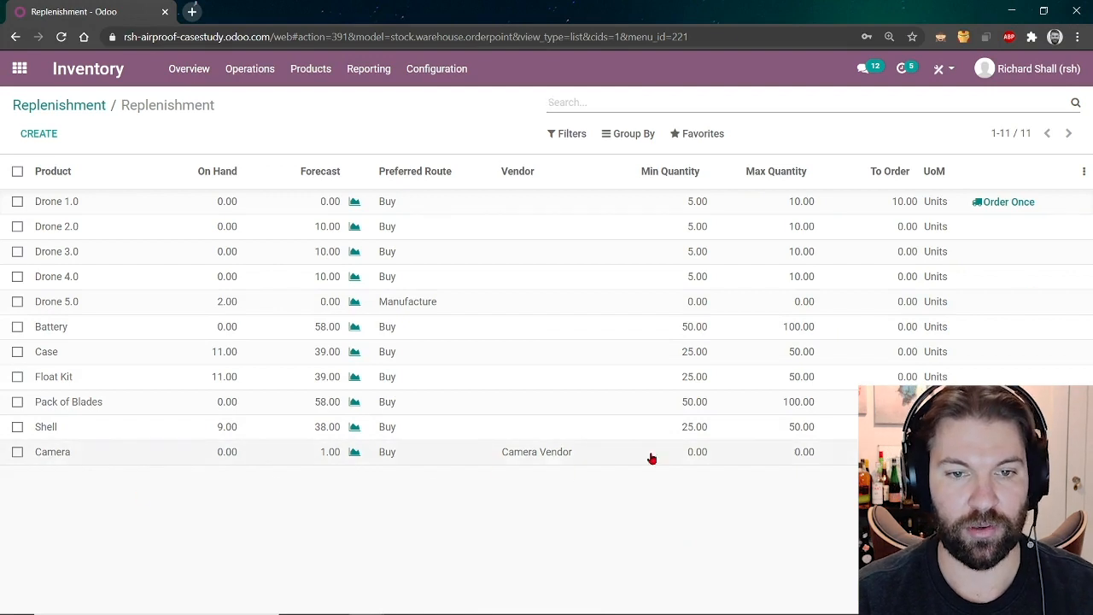
click(19, 69)
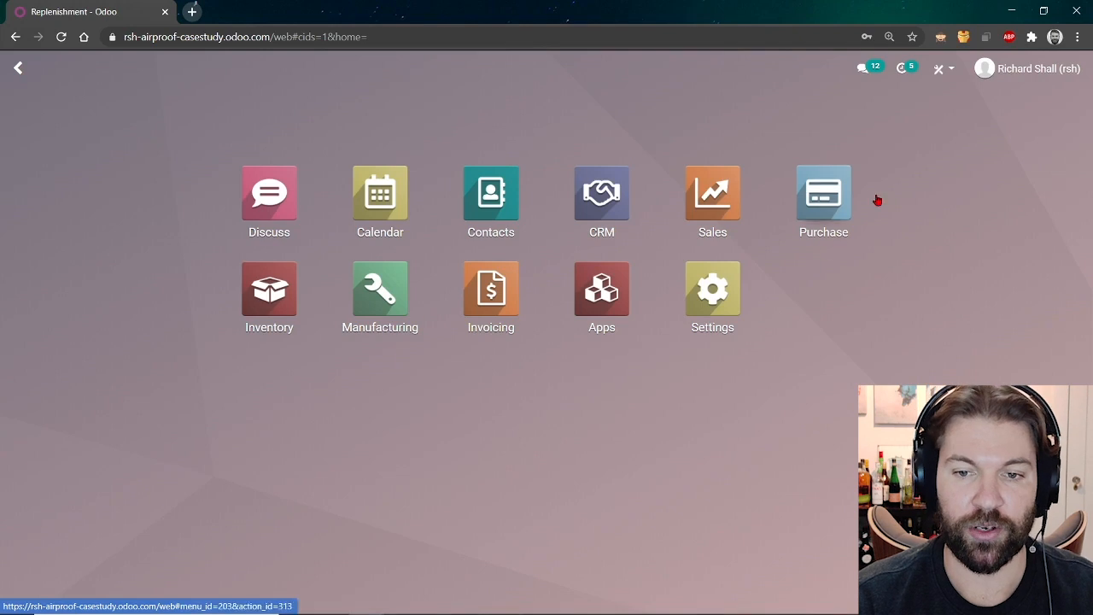
Open RFQ P00009 for 3 Cameras at 50.00 from Camera Vendor and start emailing it.
click(825, 202)
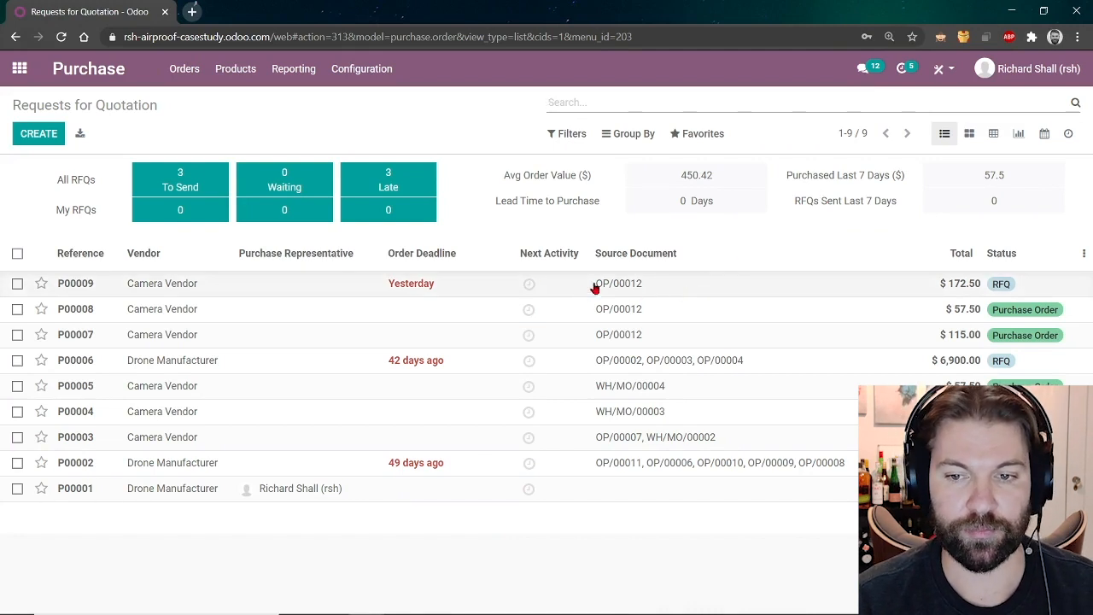
click(159, 293)
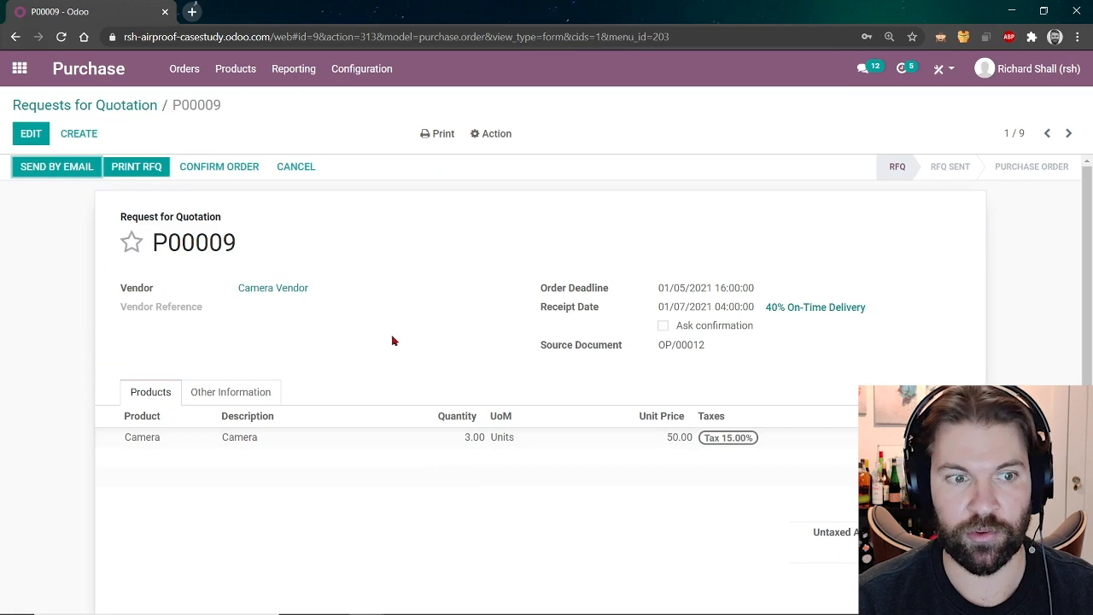
click(61, 169)
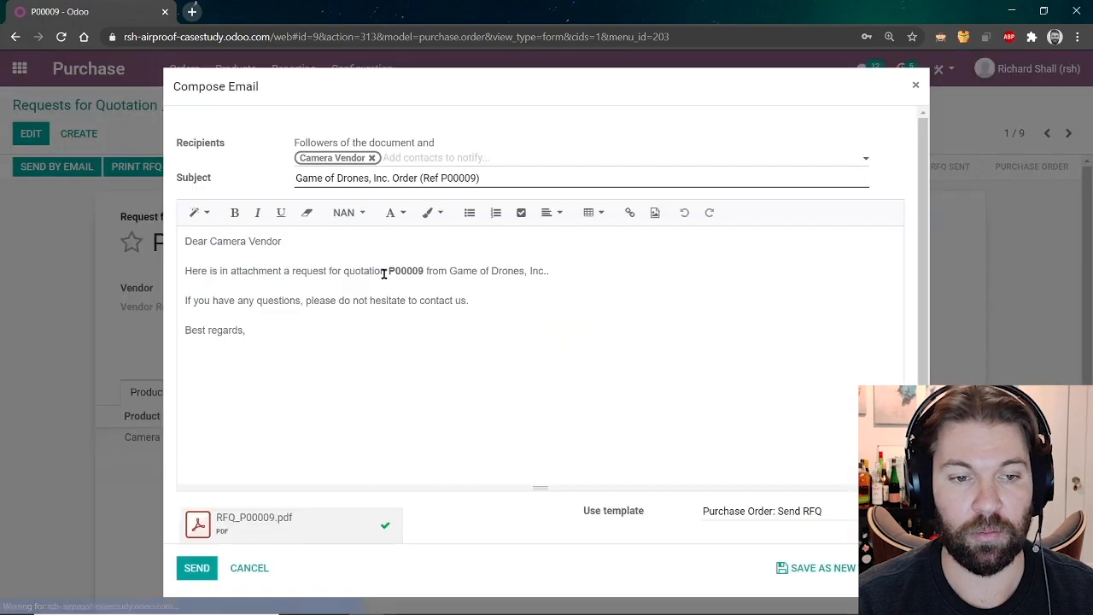
Send the P00009 quotation request email to Camera Vendor.
drag(258, 337, 130, 235)
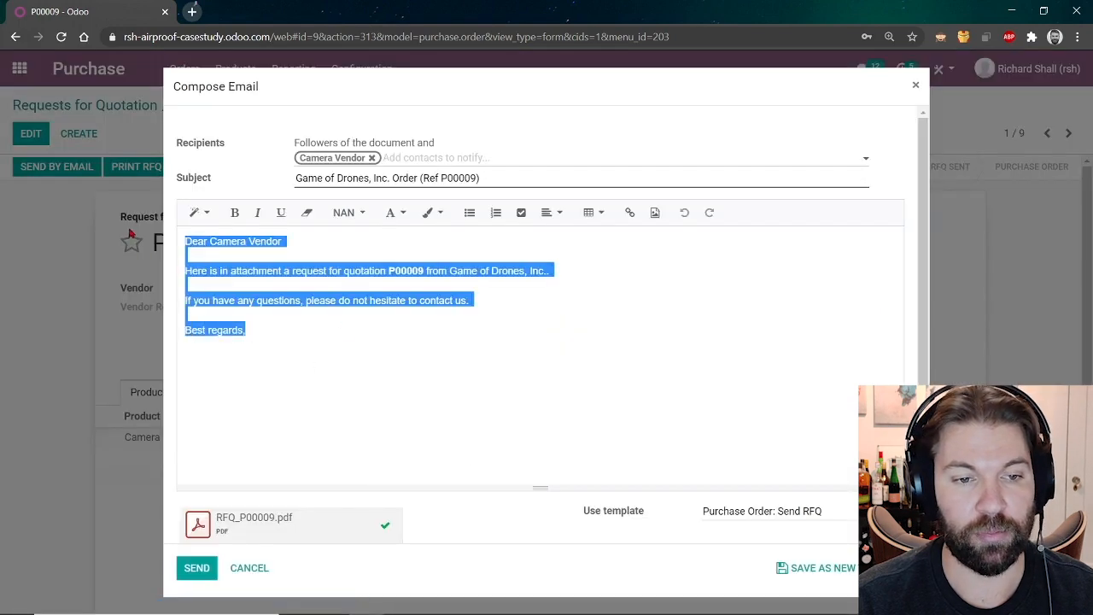
click(459, 355)
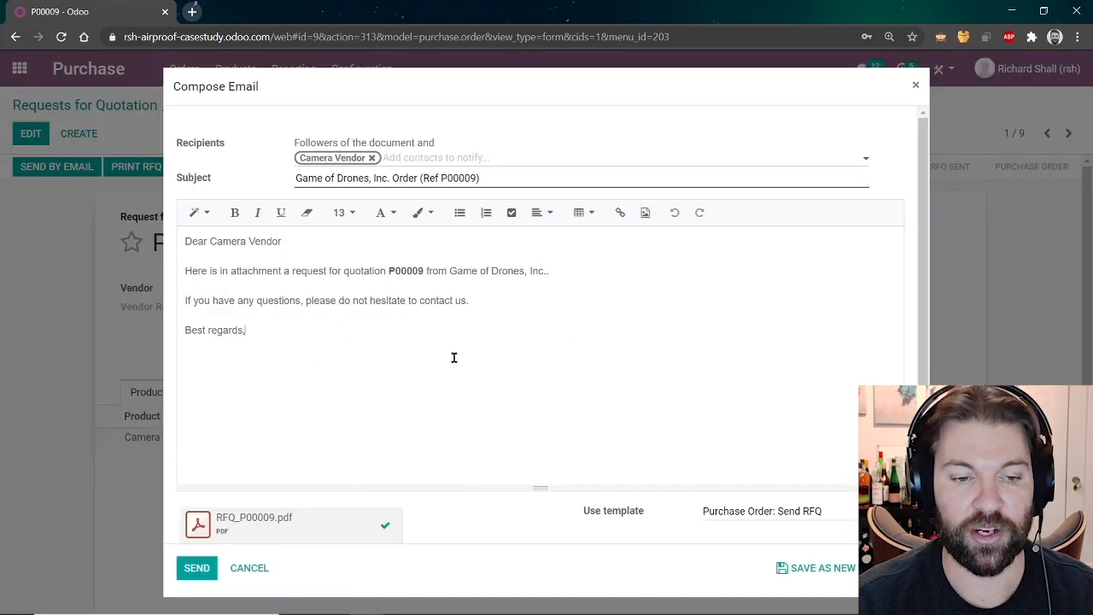
scroll(390, 390, down, 2)
click(196, 568)
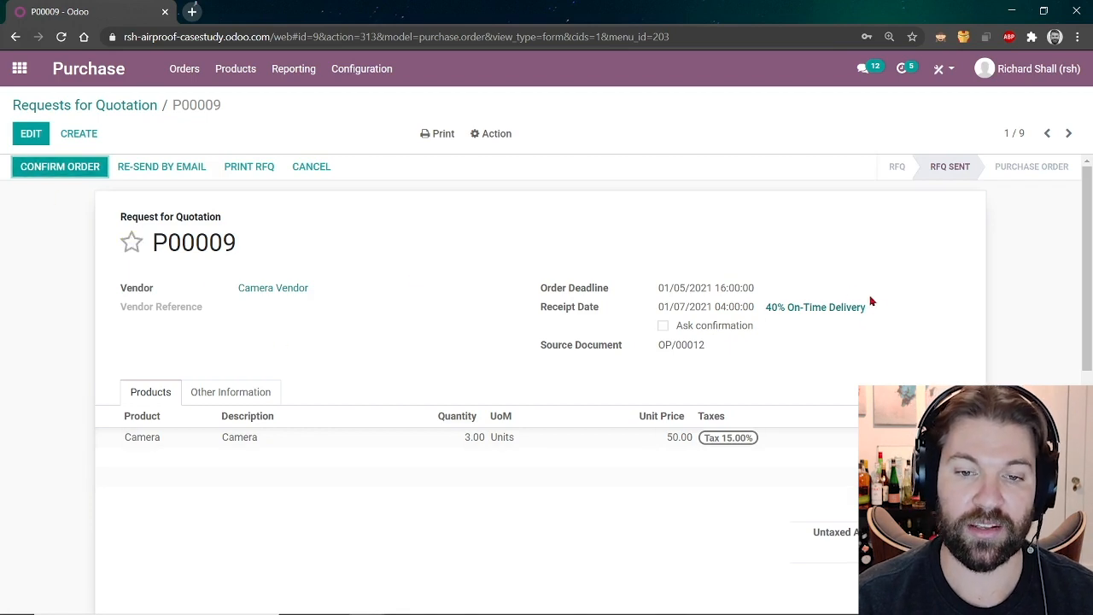
Confirm P00009 as a purchase order.
drag(605, 307, 535, 312)
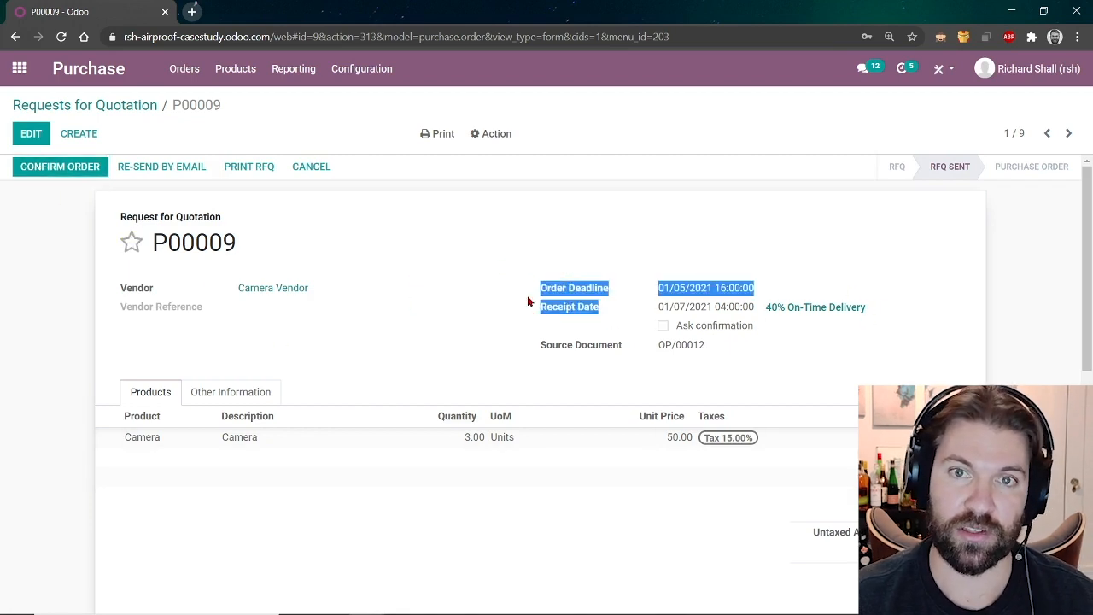
click(526, 254)
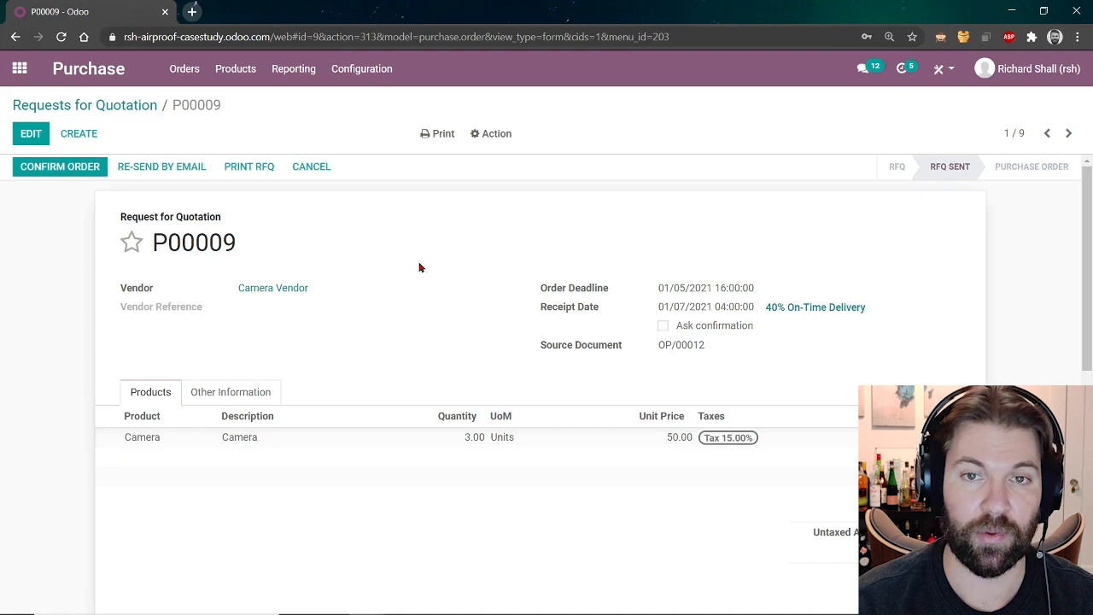
click(59, 168)
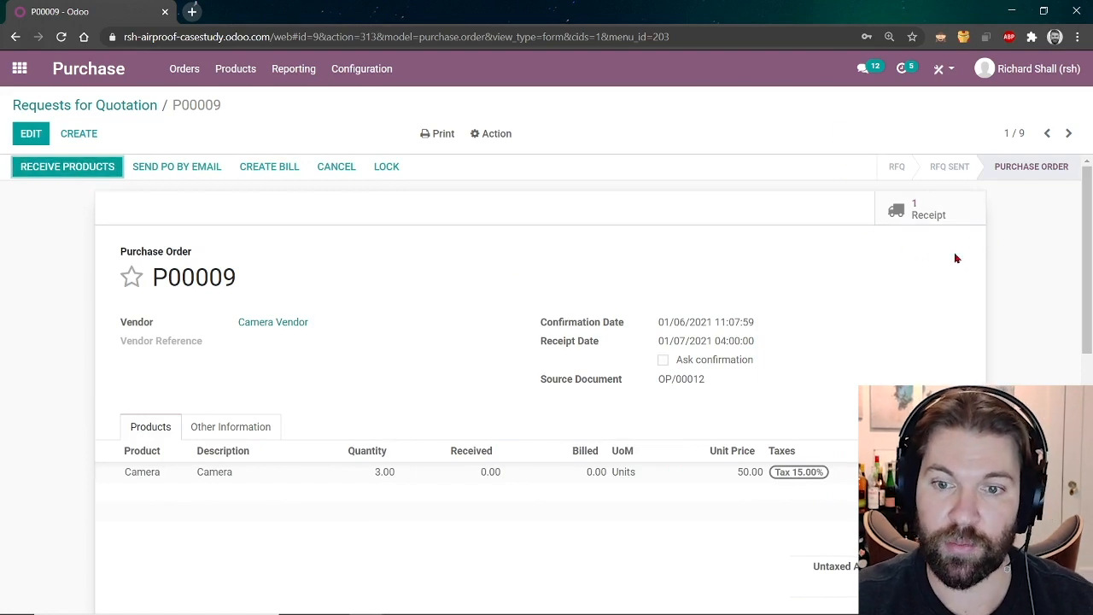
Validate receipt WH/IN/00007, receiving all 3.00 cameras for P00009.
click(923, 214)
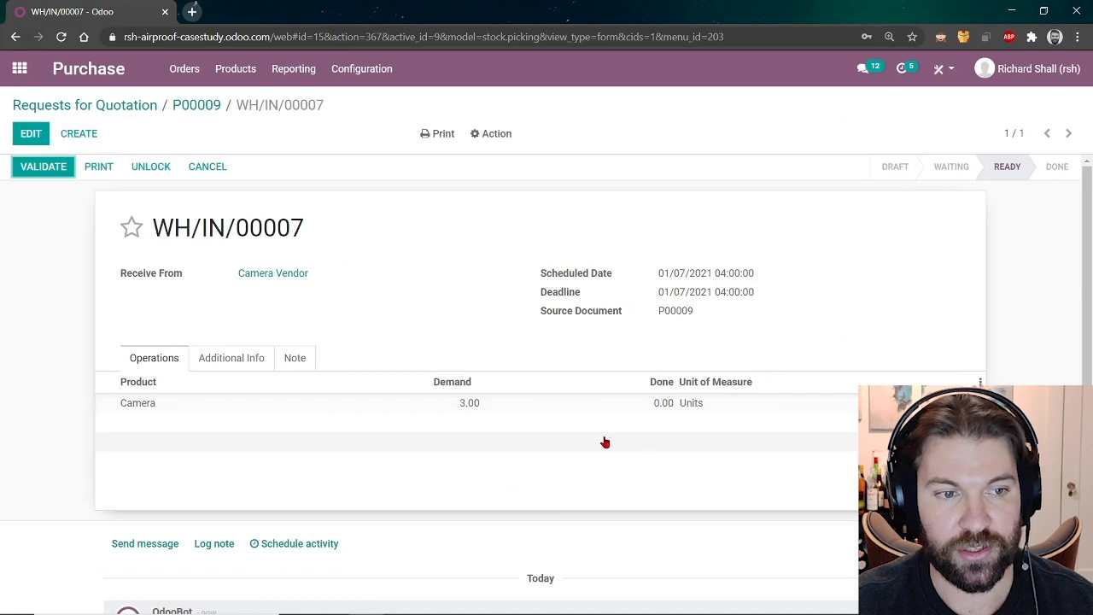
click(40, 171)
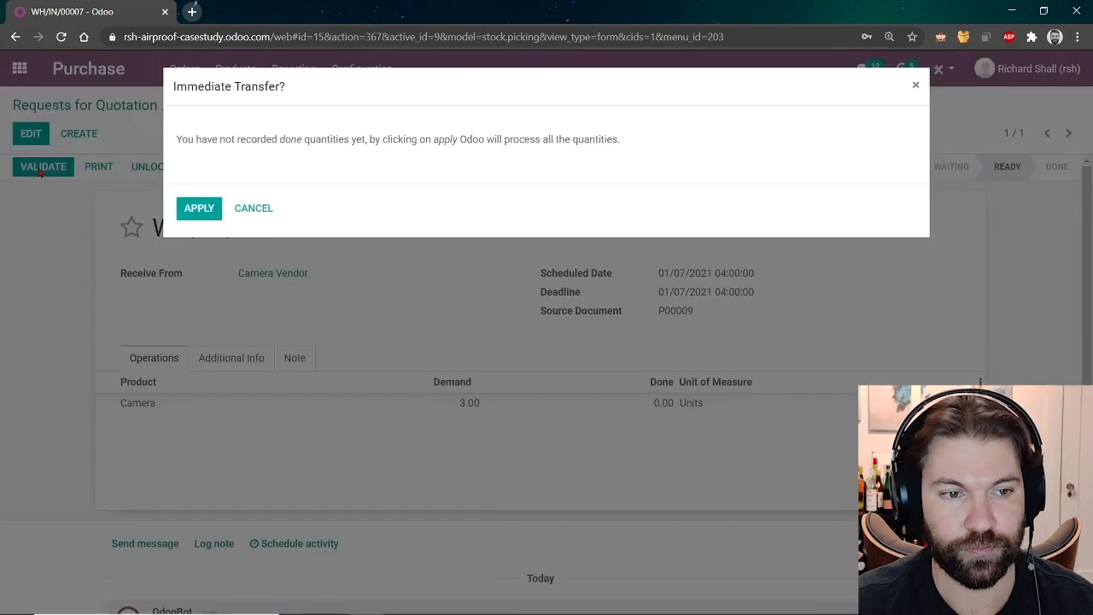
click(196, 209)
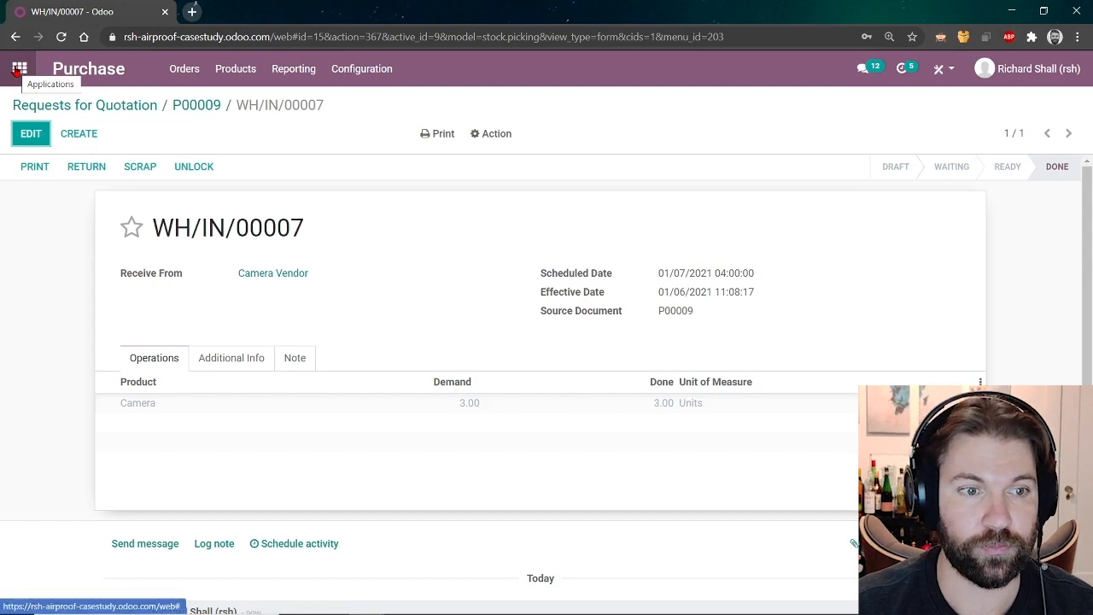
click(18, 70)
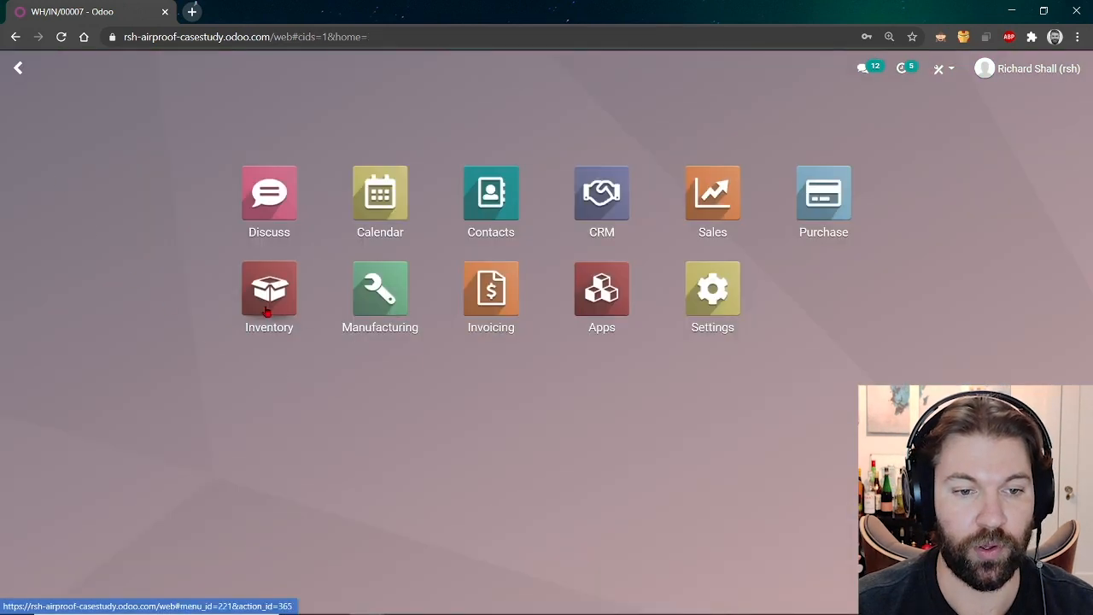
Check the Stock On Hand report, showing Camera at 3.00 on hand and 1.00 available.
click(268, 311)
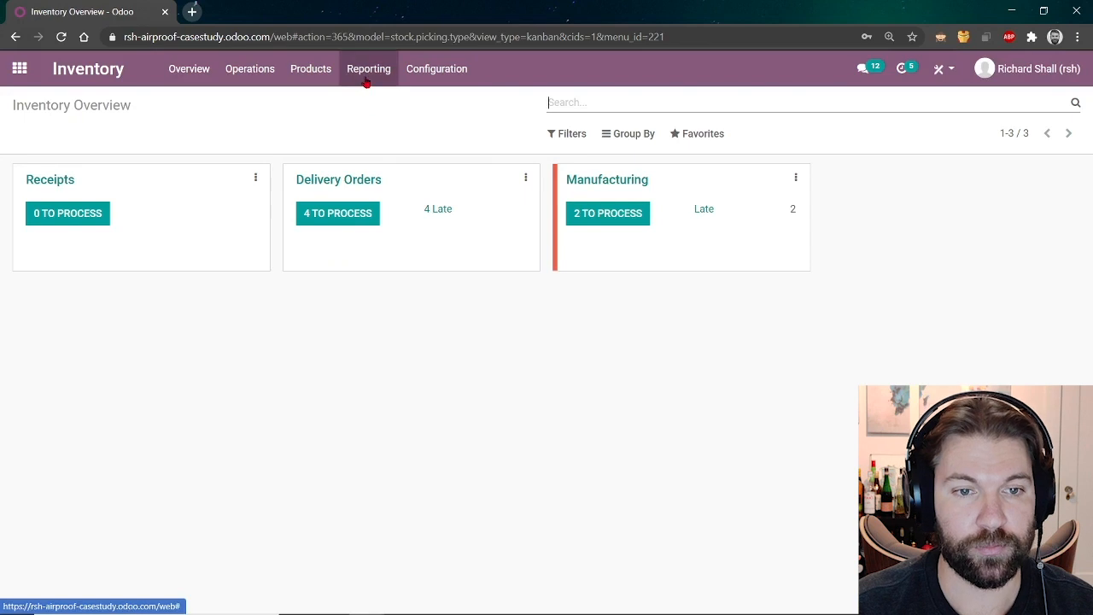
click(367, 70)
click(390, 125)
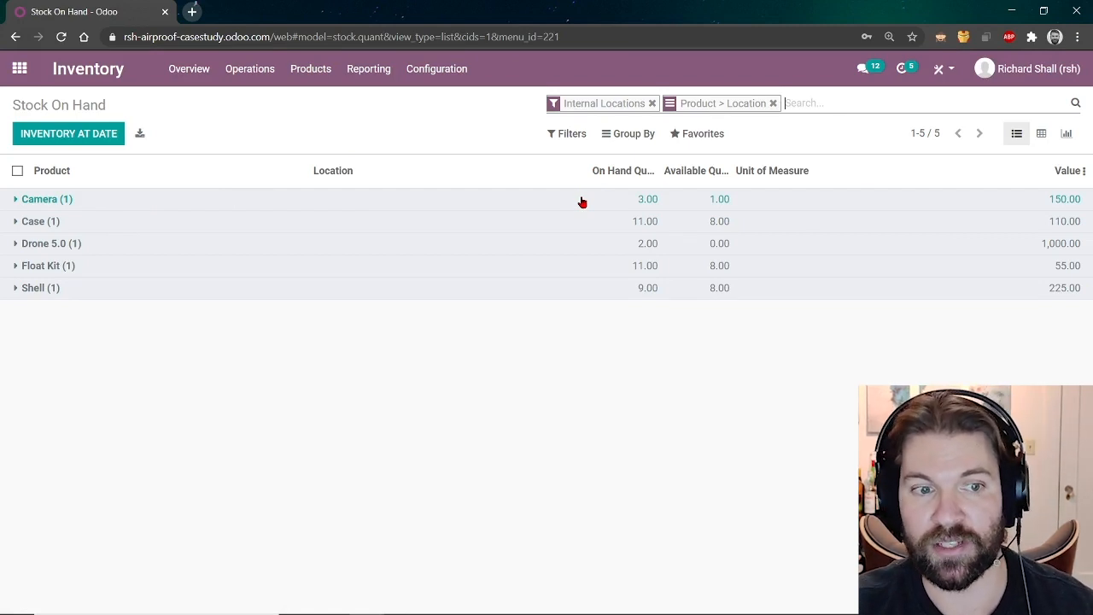
click(18, 79)
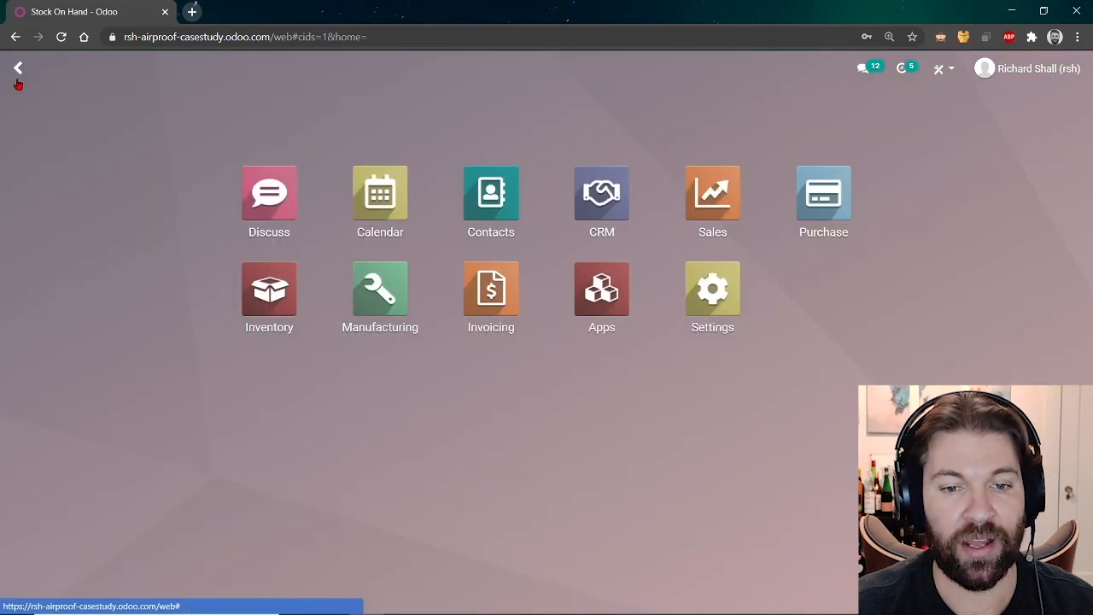
Look over RFQ P00006, then open P00002 from Drone Manufacturer and confirm it.
click(825, 233)
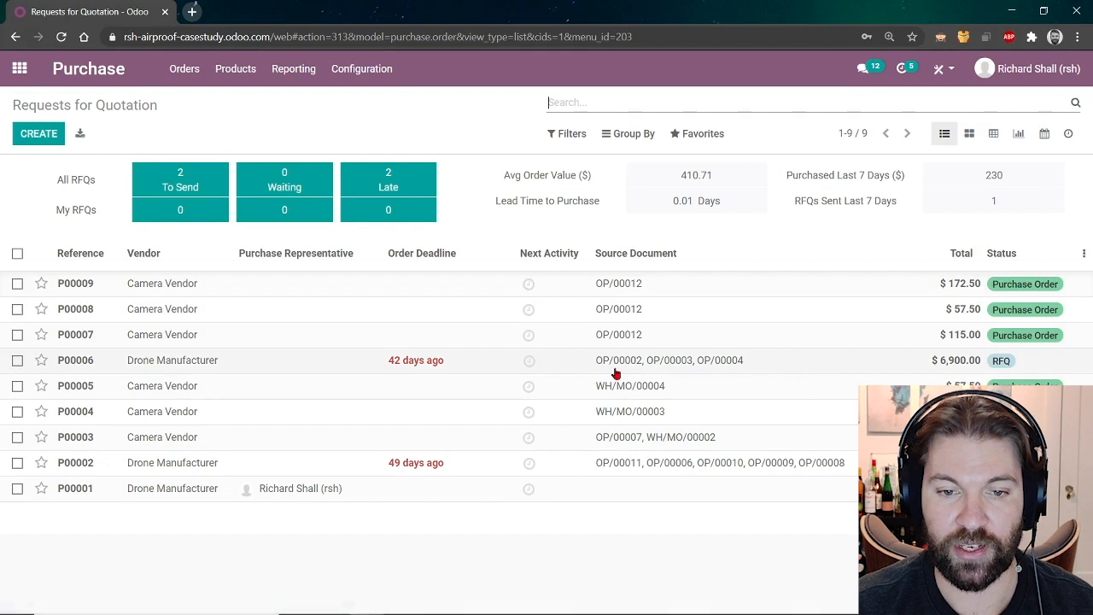
click(671, 367)
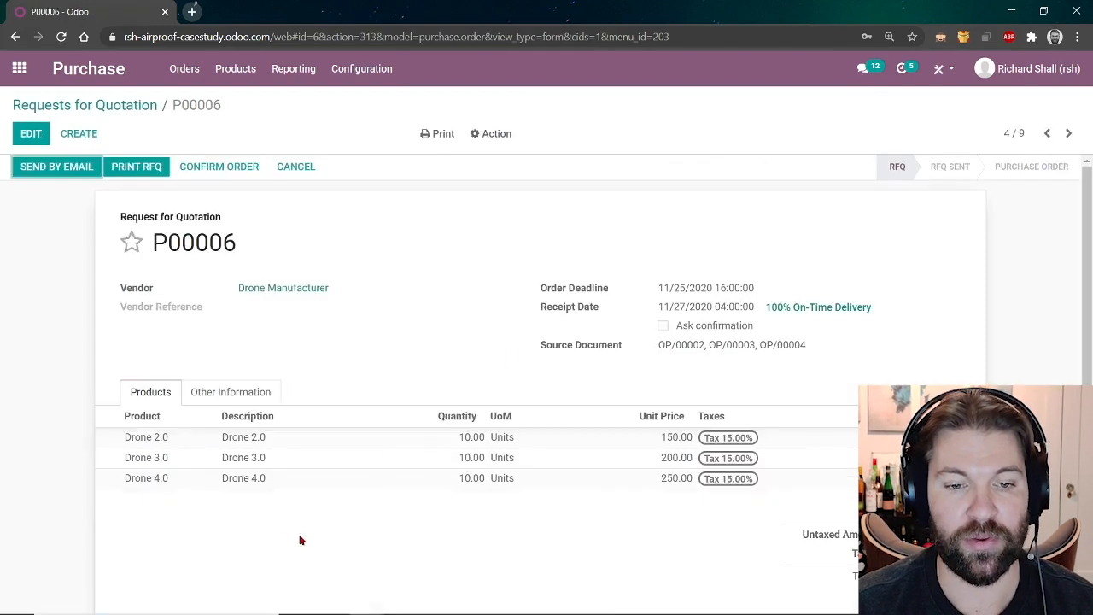
click(112, 104)
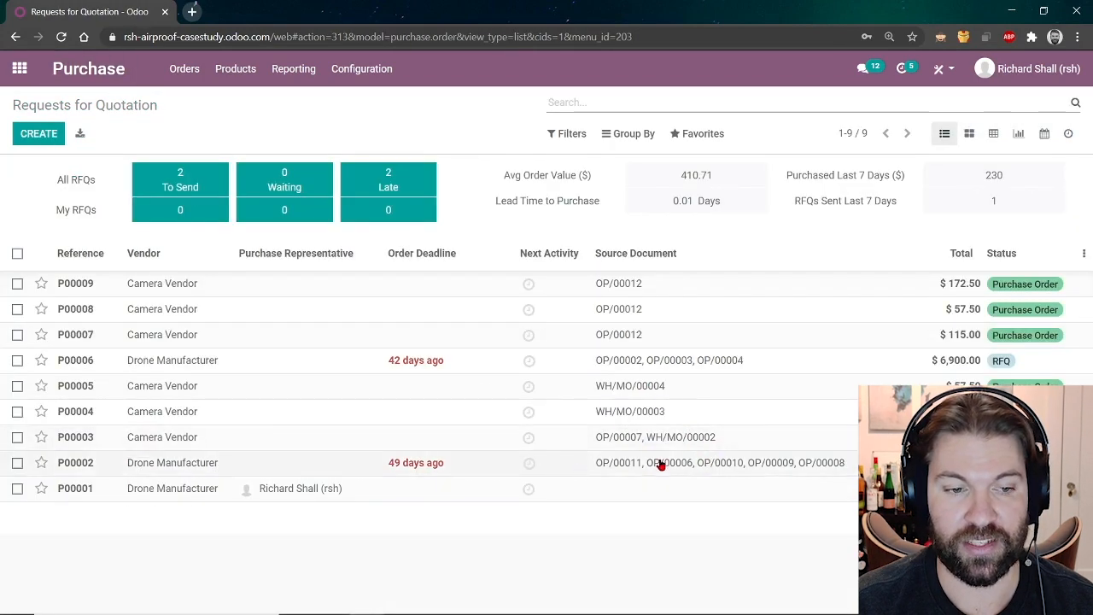
click(275, 467)
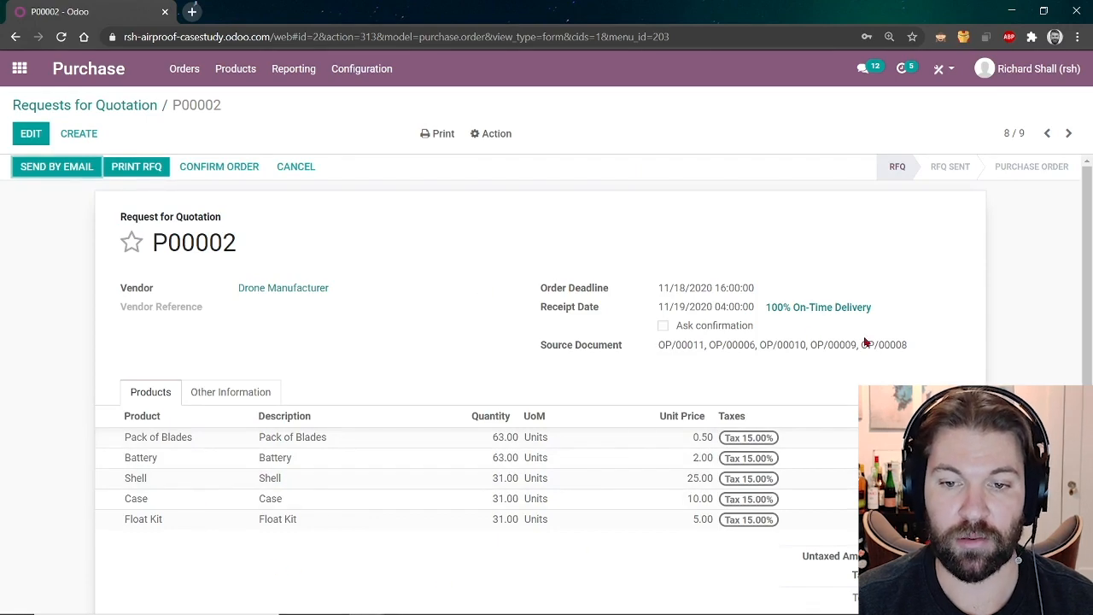
scroll(441, 355, down, 5)
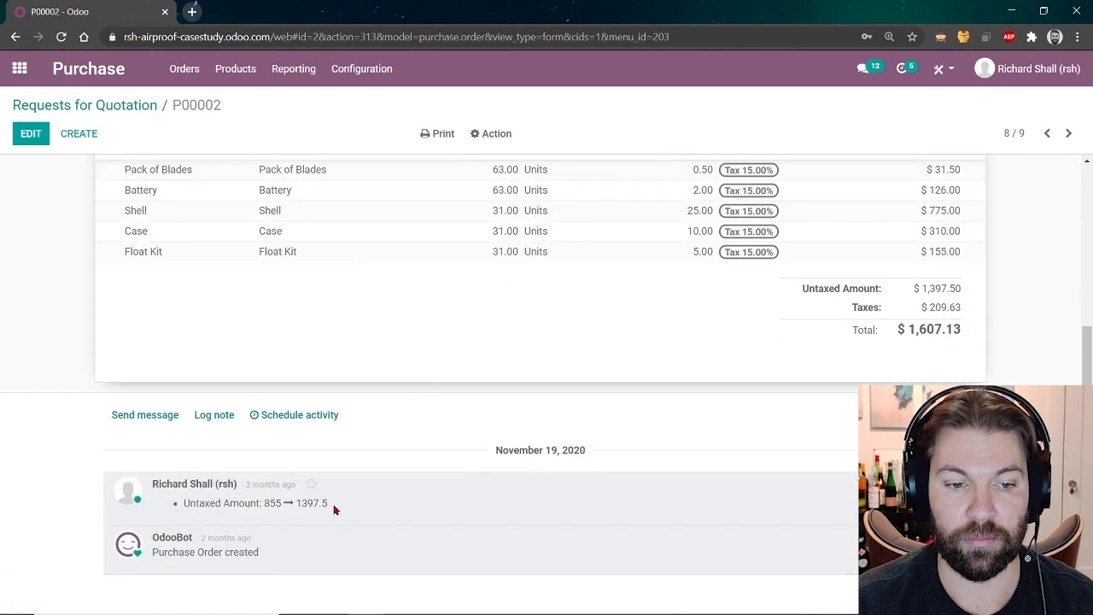
scroll(411, 501, up, 5)
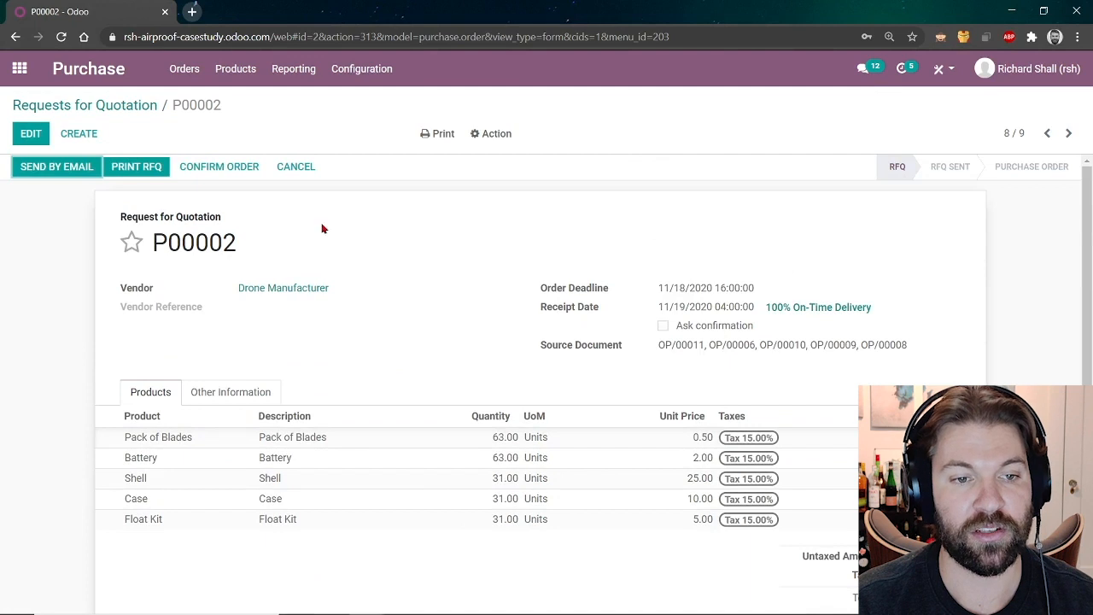
click(212, 170)
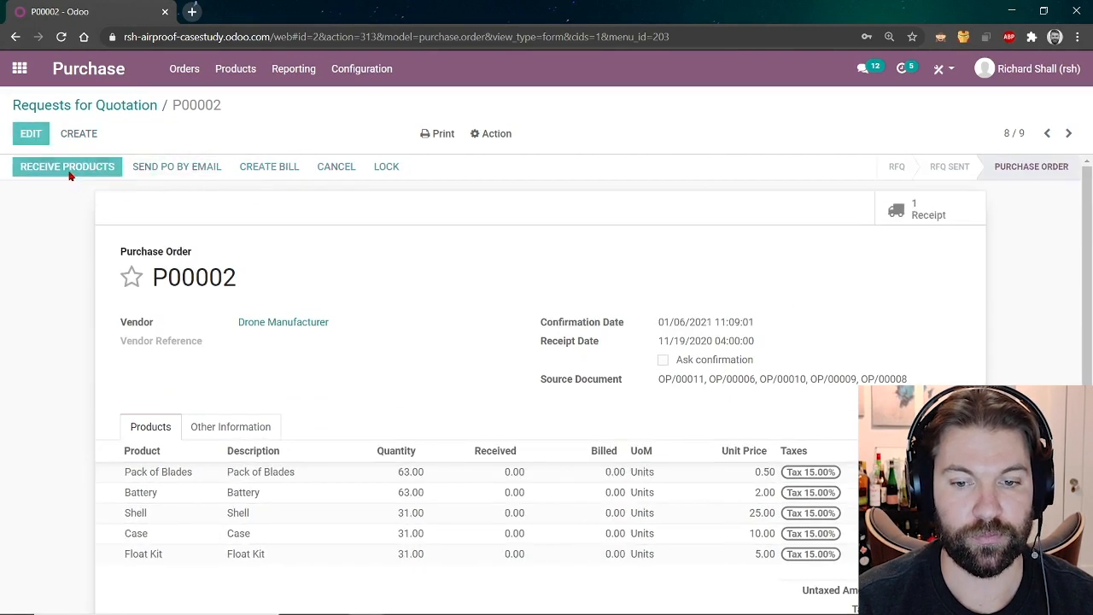
Validate receipt WH/IN/00008, receiving all component quantities (63, 63, 31, 31, 31).
click(70, 167)
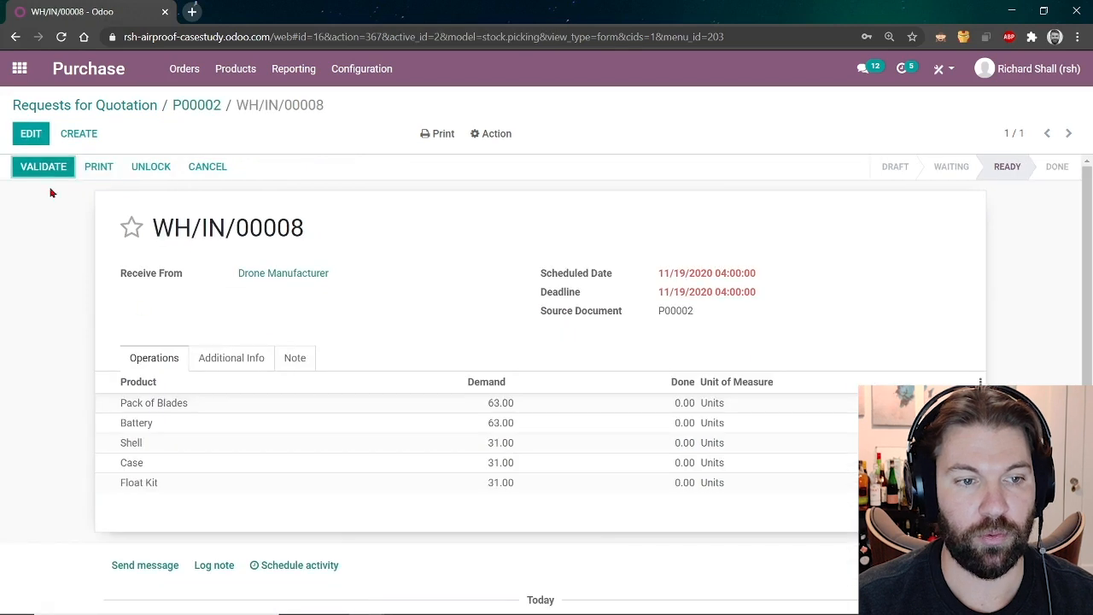
click(37, 171)
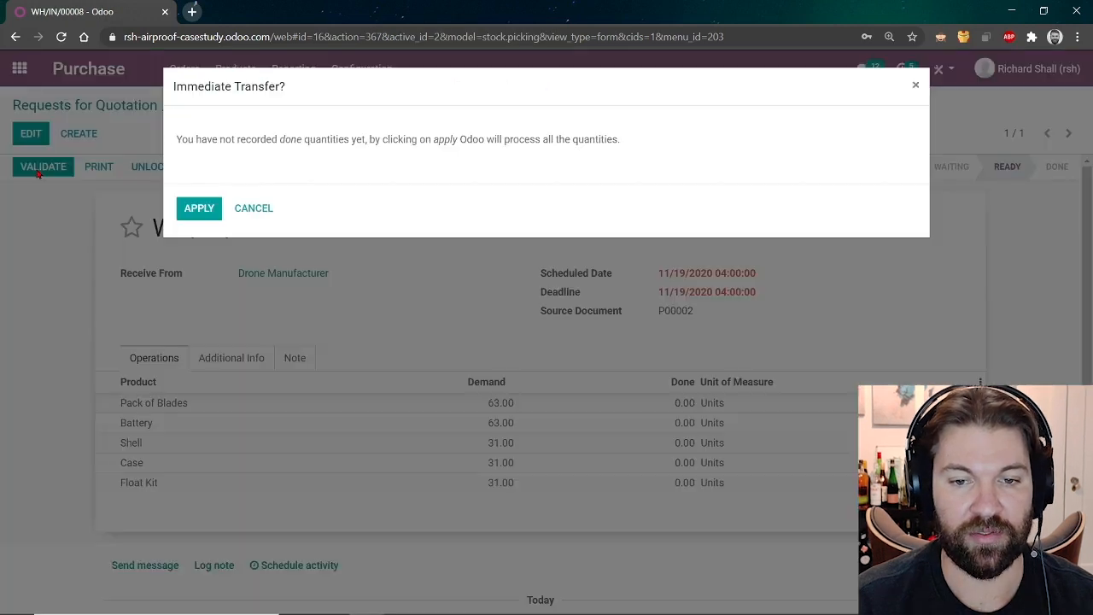
click(201, 210)
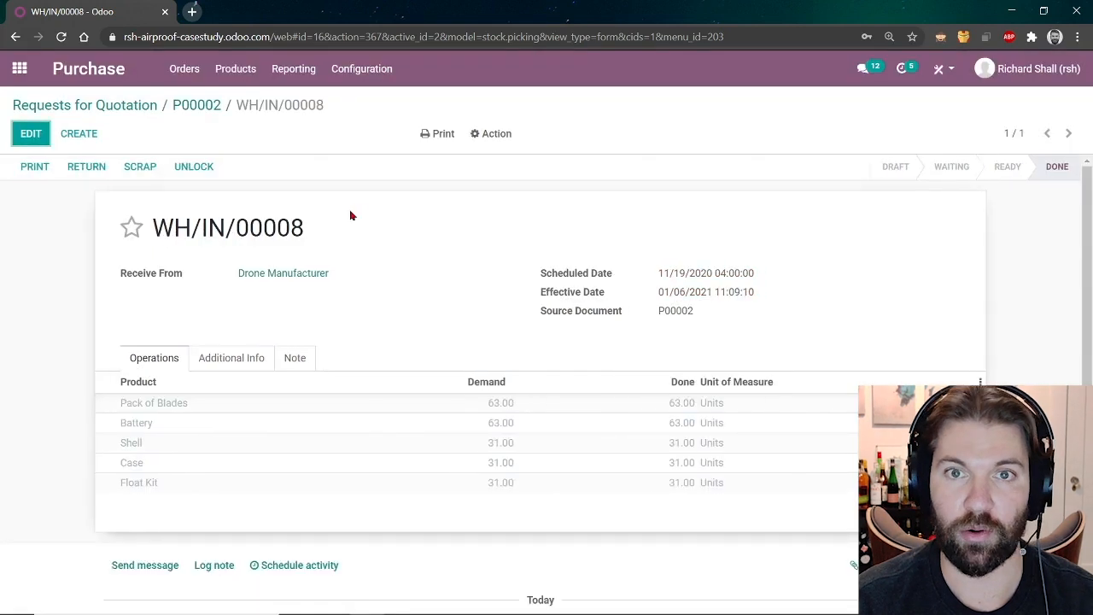
click(17, 77)
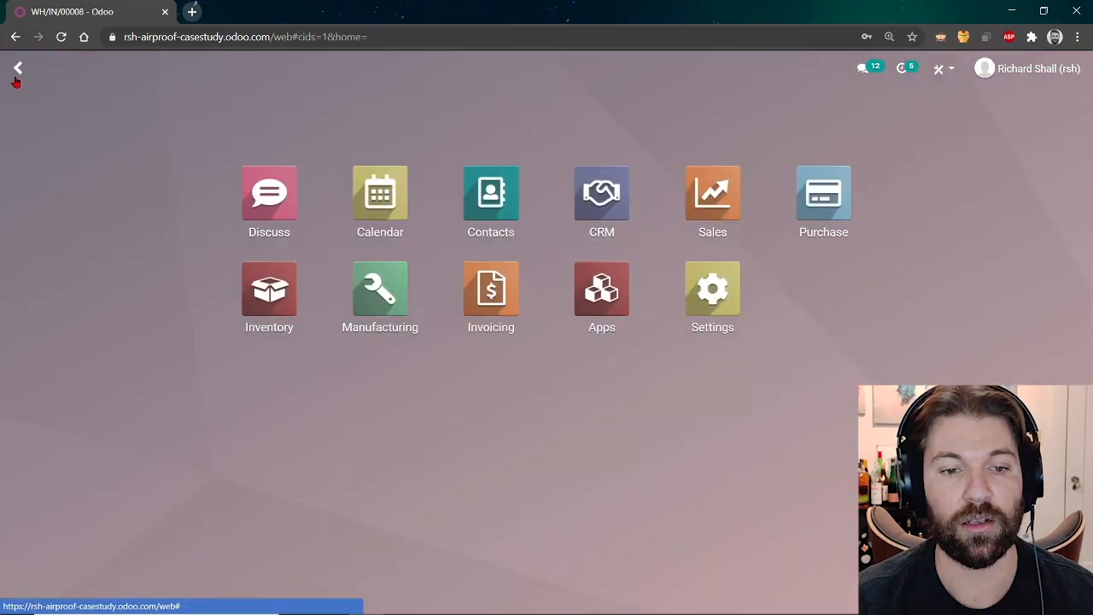
Inspect the Drone 5.0 bill of materials, then open manufacturing order WH/MO/00008.
click(379, 299)
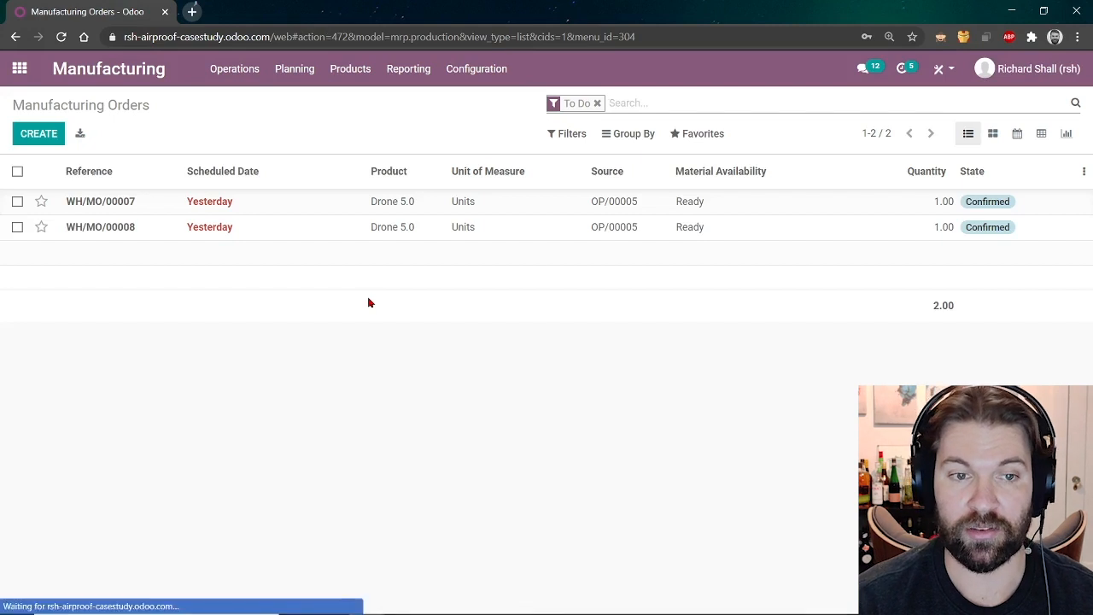
click(351, 69)
click(375, 122)
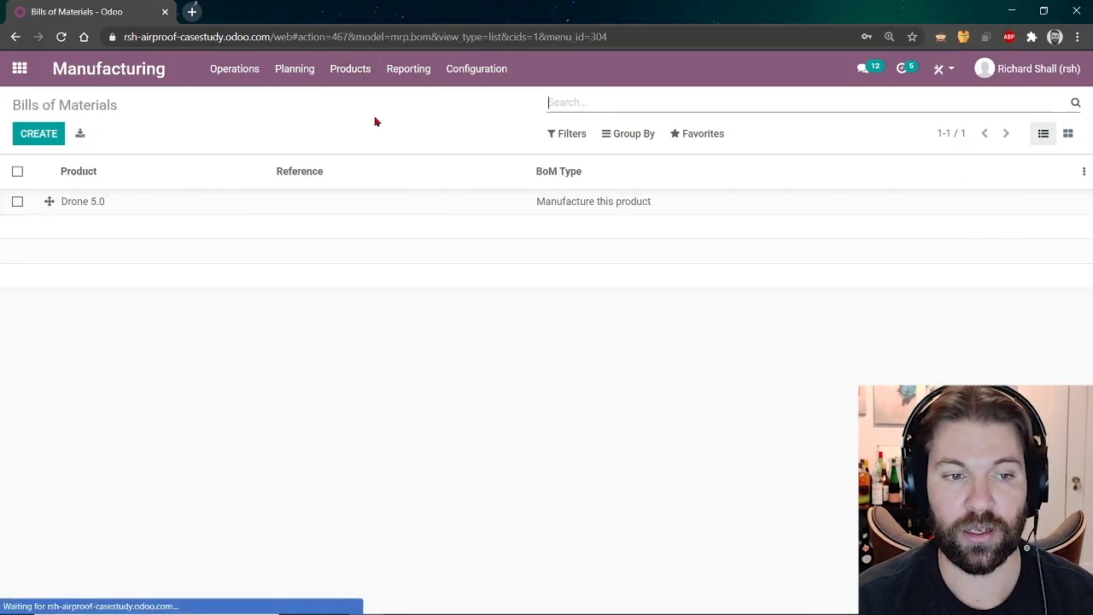
click(315, 202)
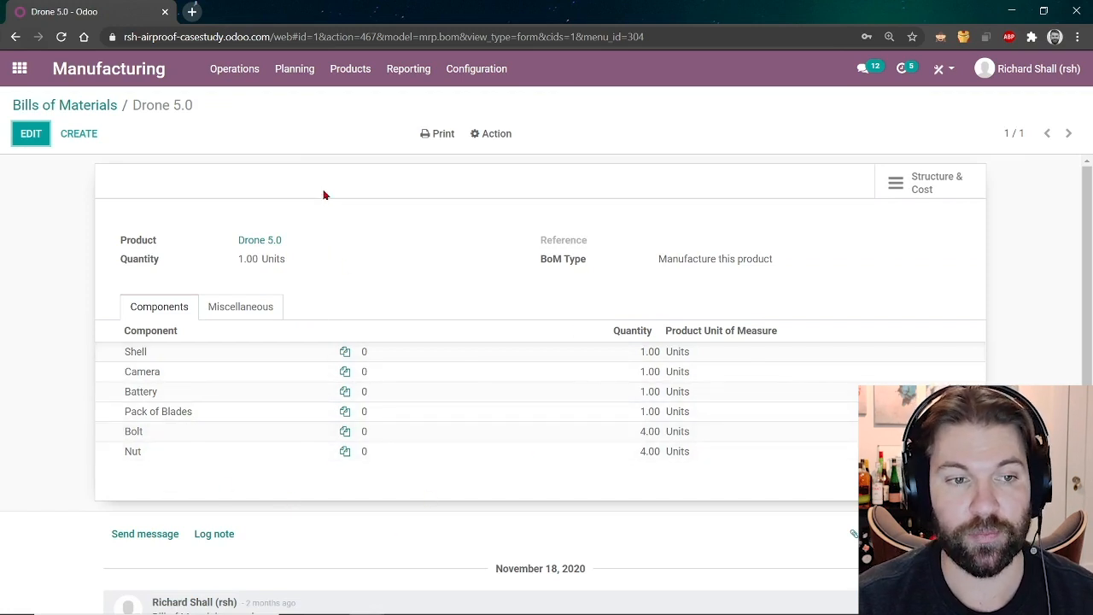
click(108, 70)
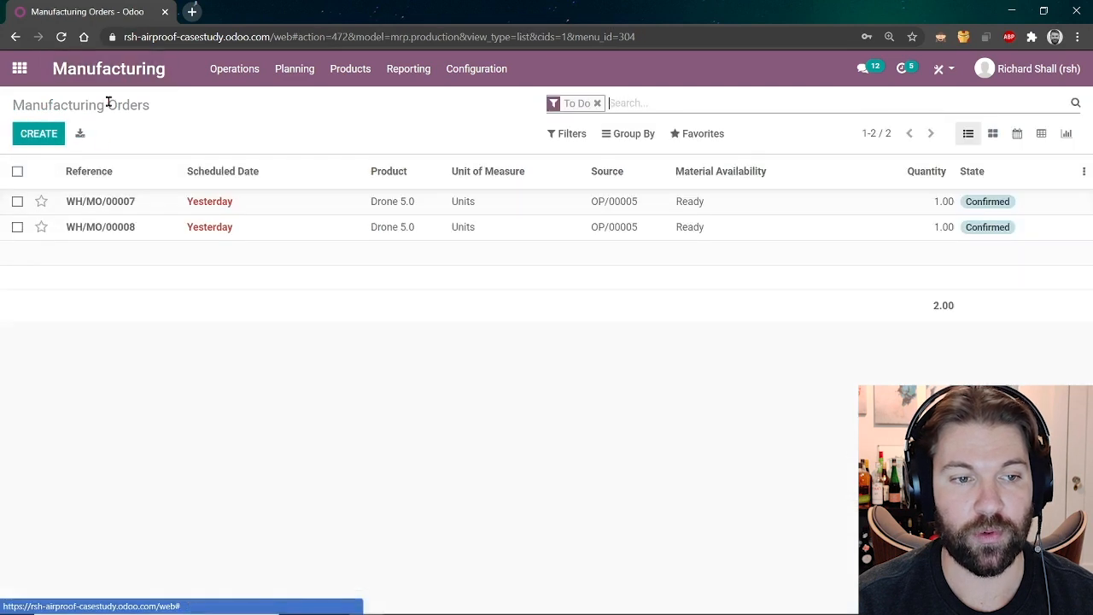
click(118, 240)
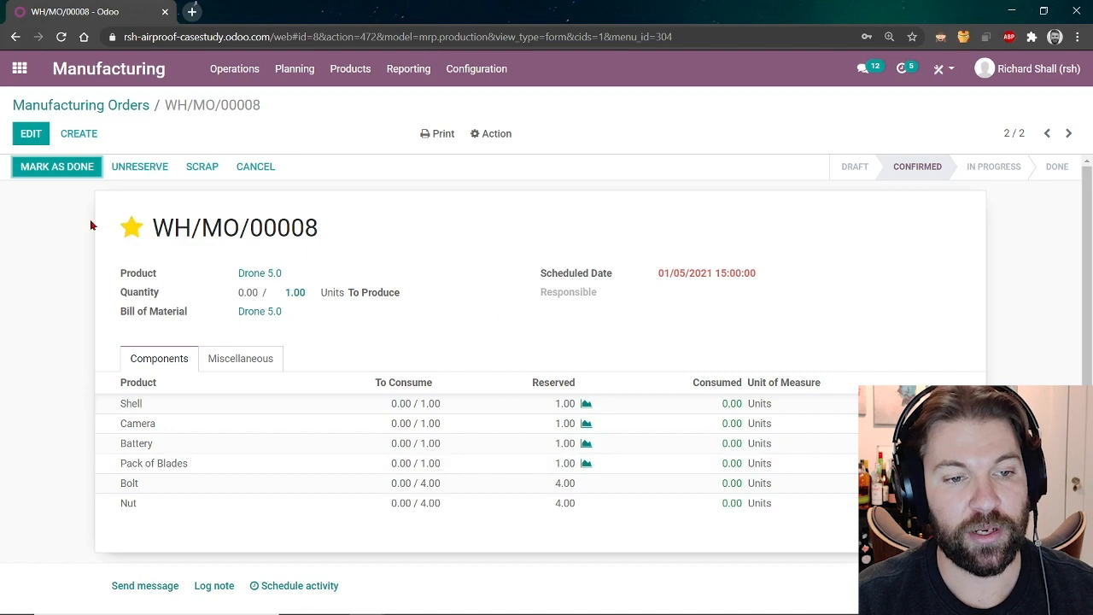
Mark WH/MO/00008 done, producing 1.00 Drone 5.0, and open its Cost Analysis.
click(46, 174)
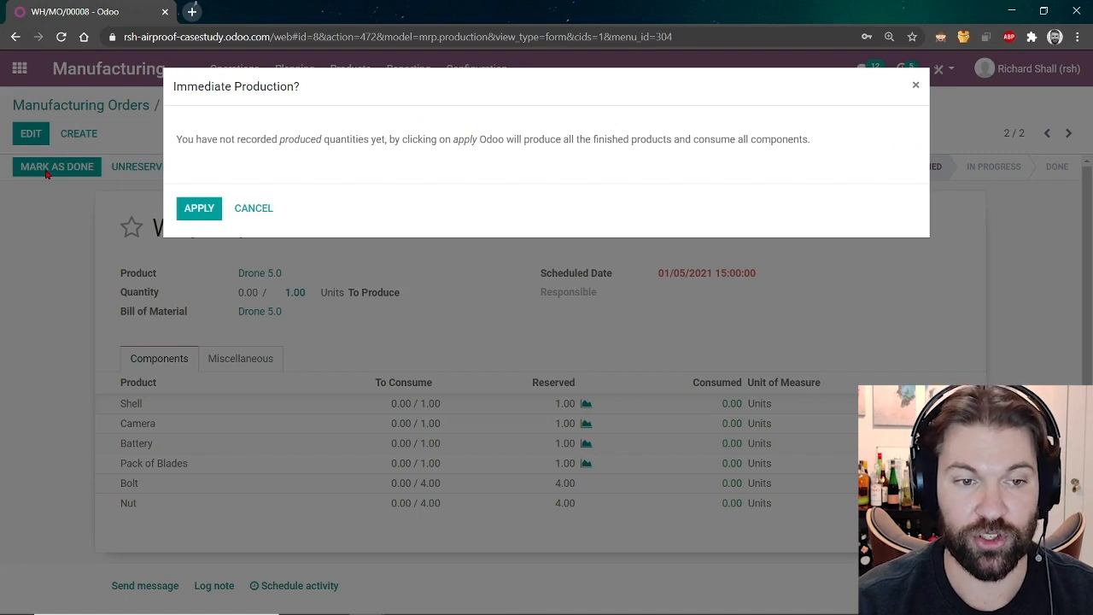
click(206, 217)
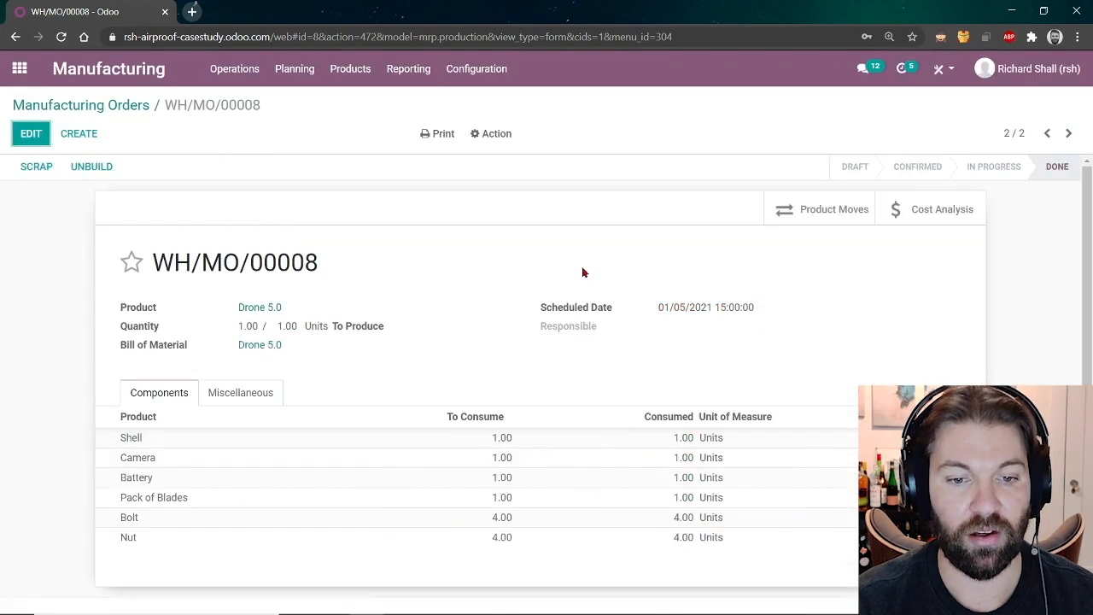
scroll(488, 290, down, 2)
scroll(458, 376, down, 3)
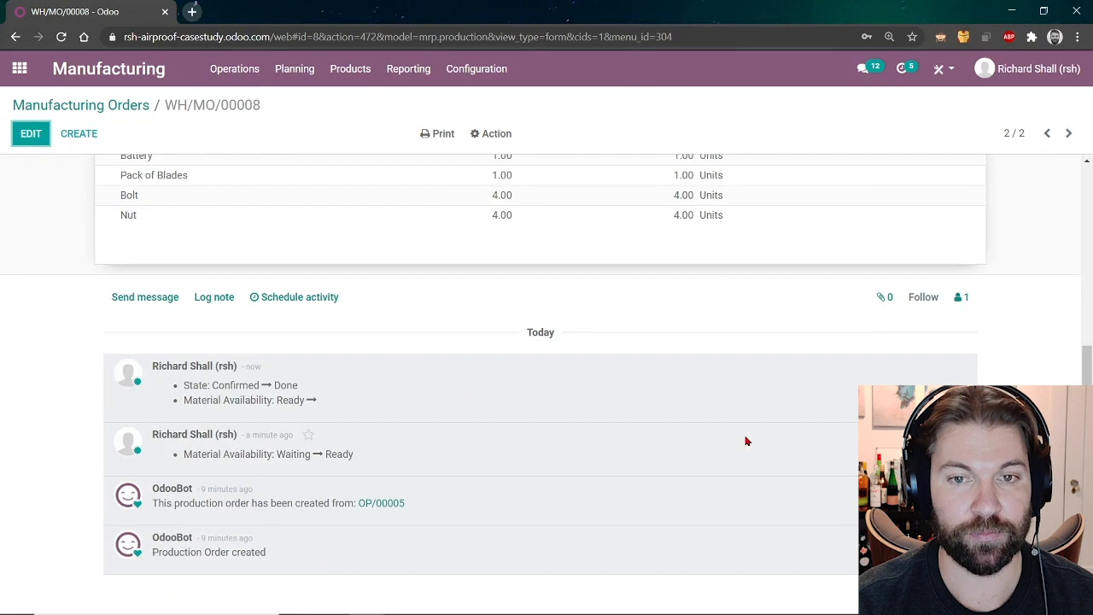
scroll(800, 435, up, 5)
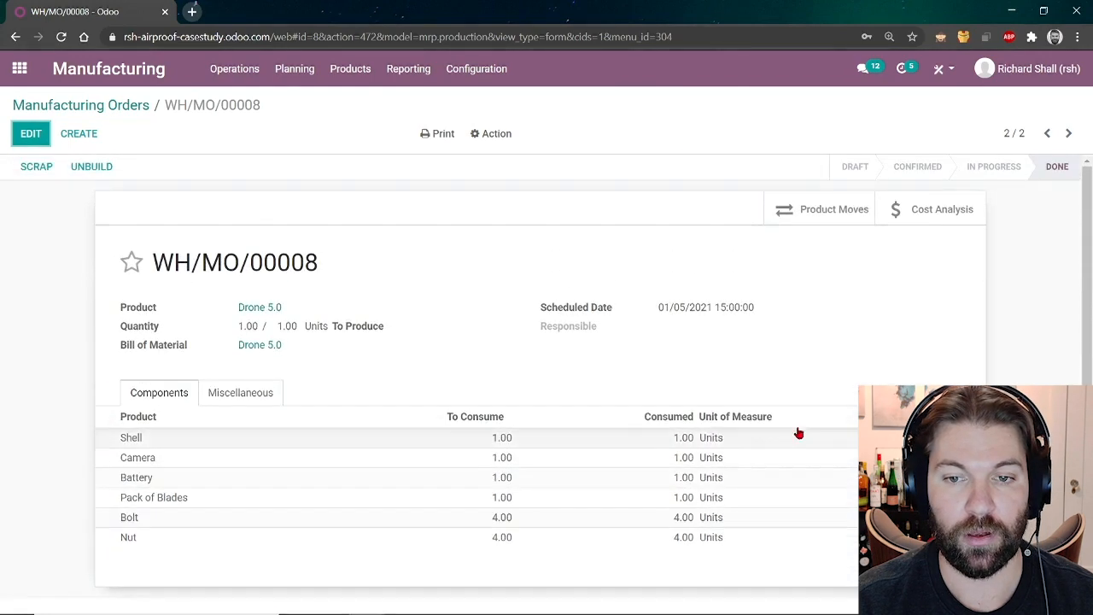
click(929, 214)
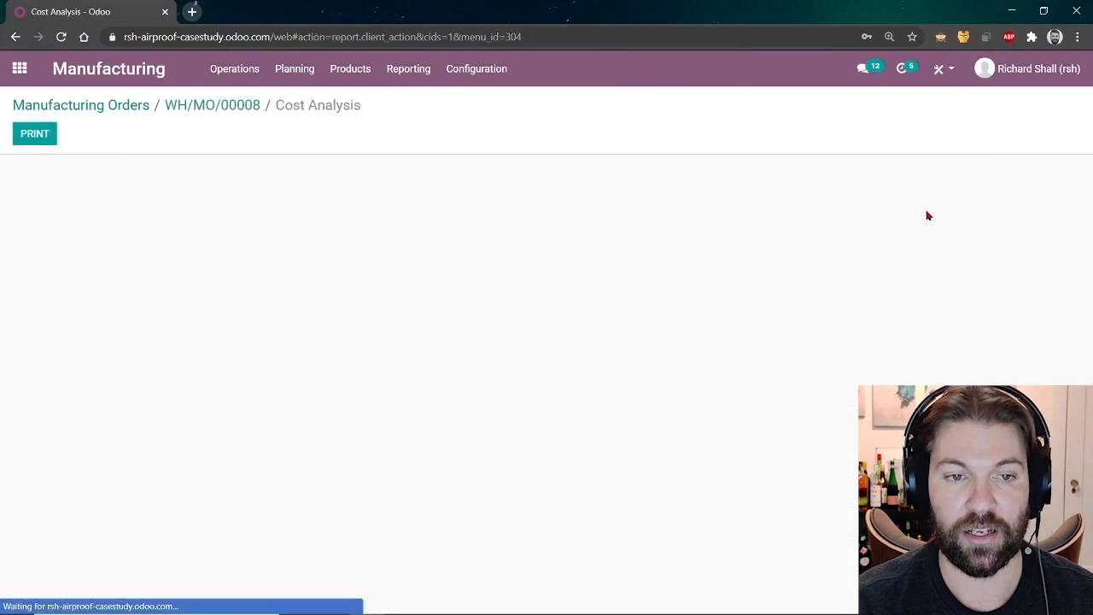
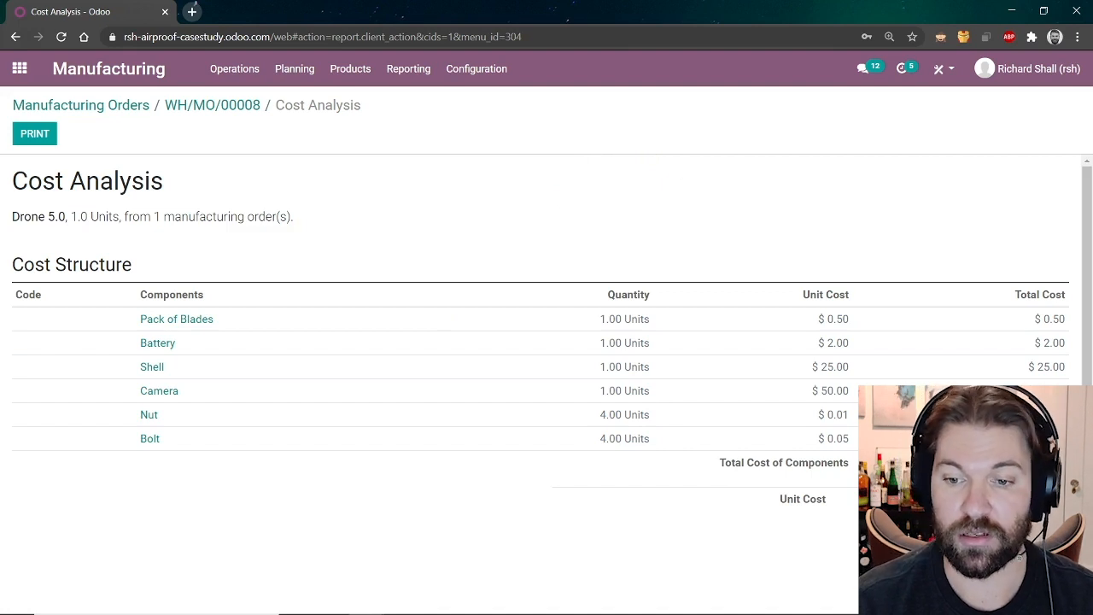
Leave the Cost Analysis report and return to manufacturing order WH/MO/00008 for Drone 5.0.
click(221, 109)
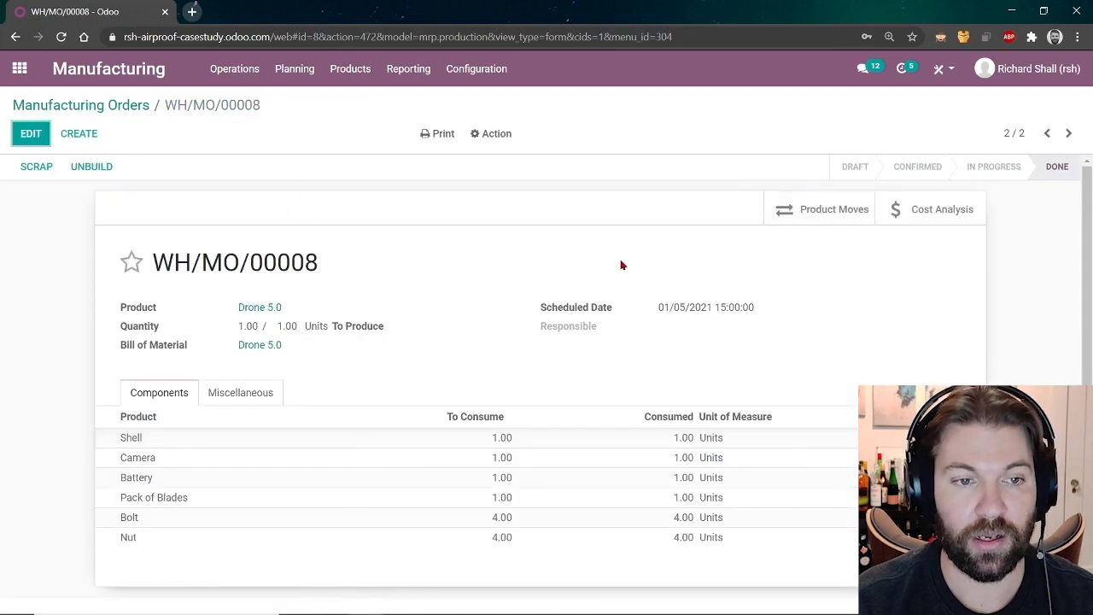
Open the Inventory Report and expand Drone 5.0, showing 3.00 units in WH/Stock worth 1,500.00.
click(20, 68)
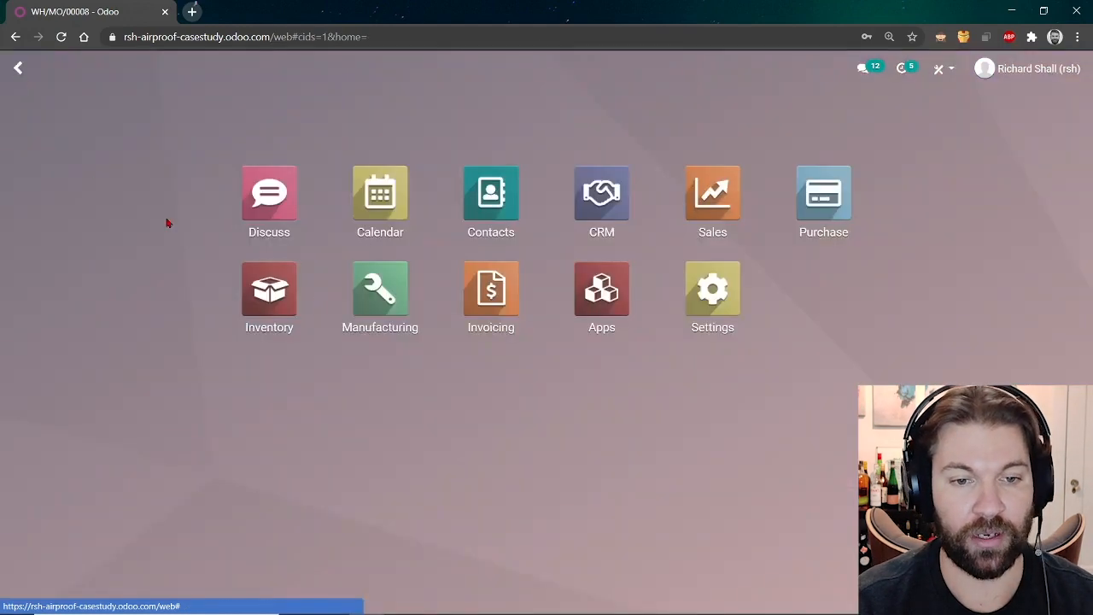
text(inven)
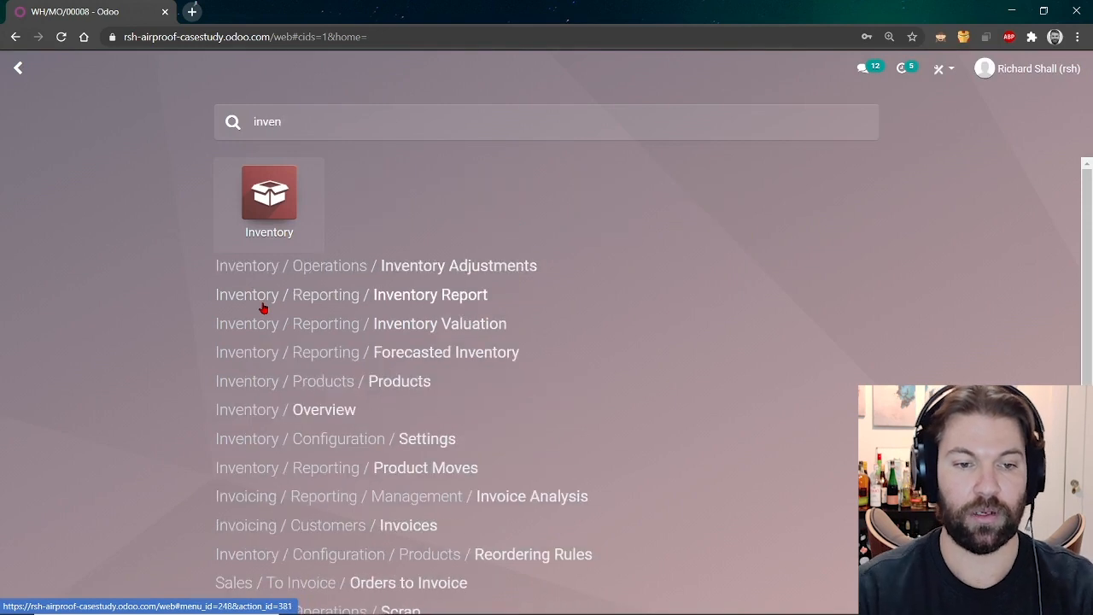
click(263, 307)
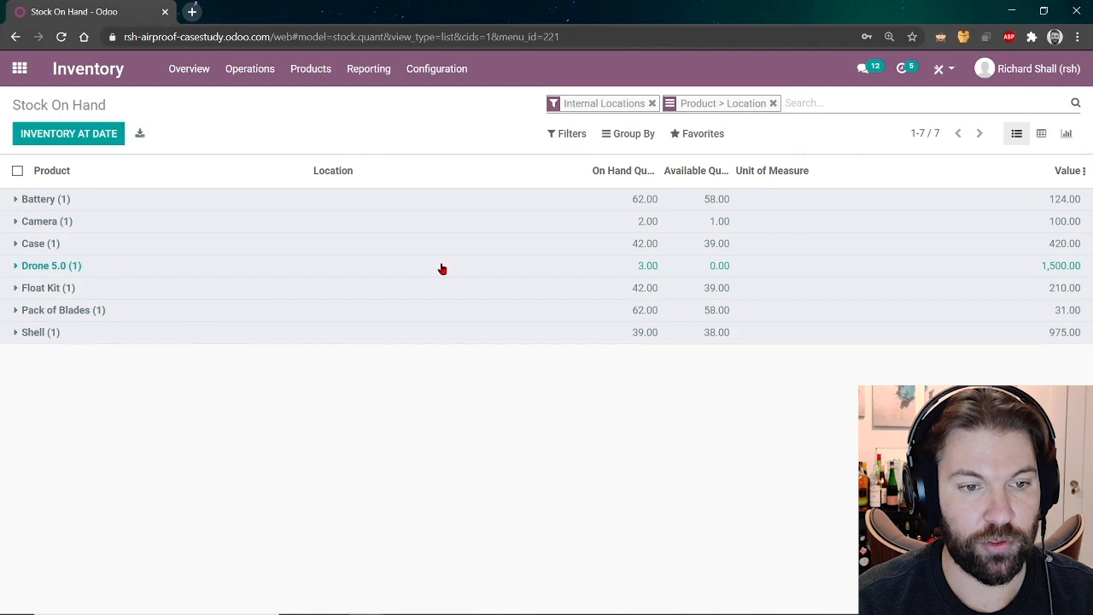
click(469, 269)
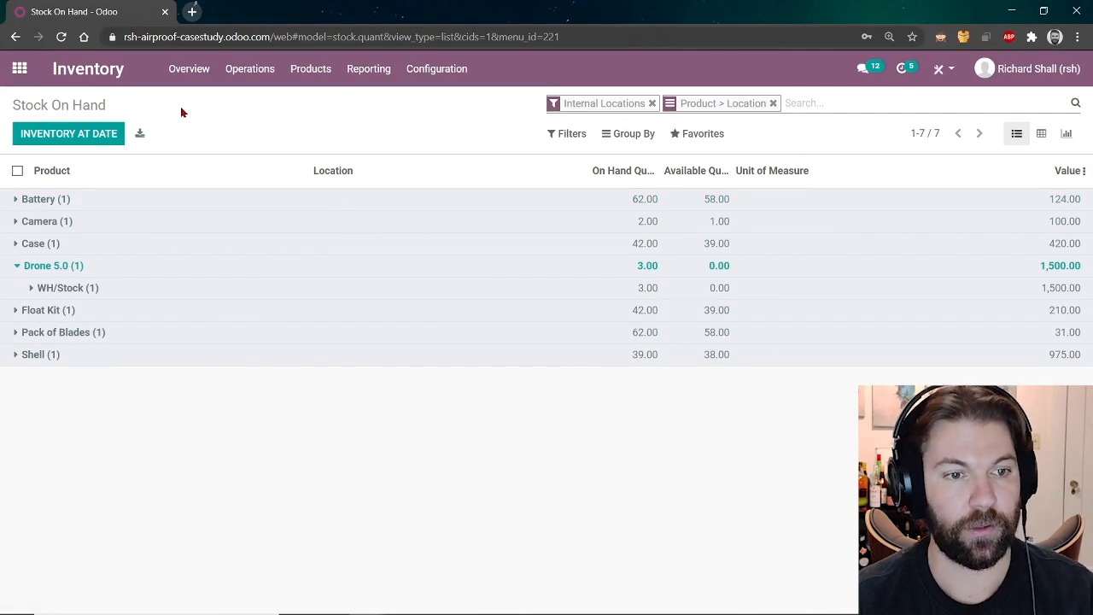
key(alt+Tab)
Advance two slides to the inventory section, then return to Odoo's Stock On Hand report.
key(Right)
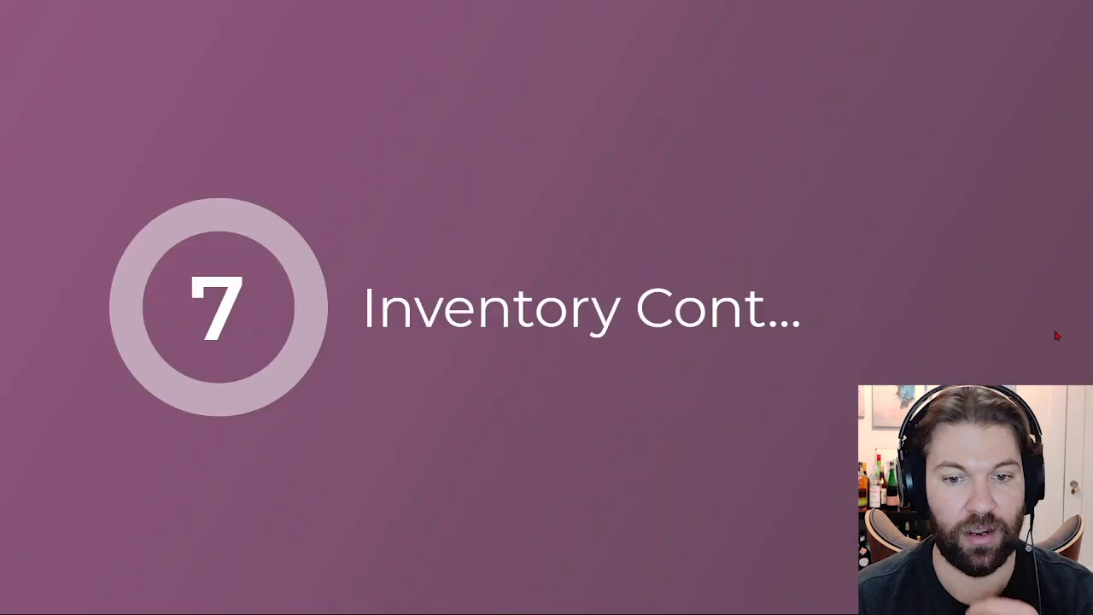
key(Right)
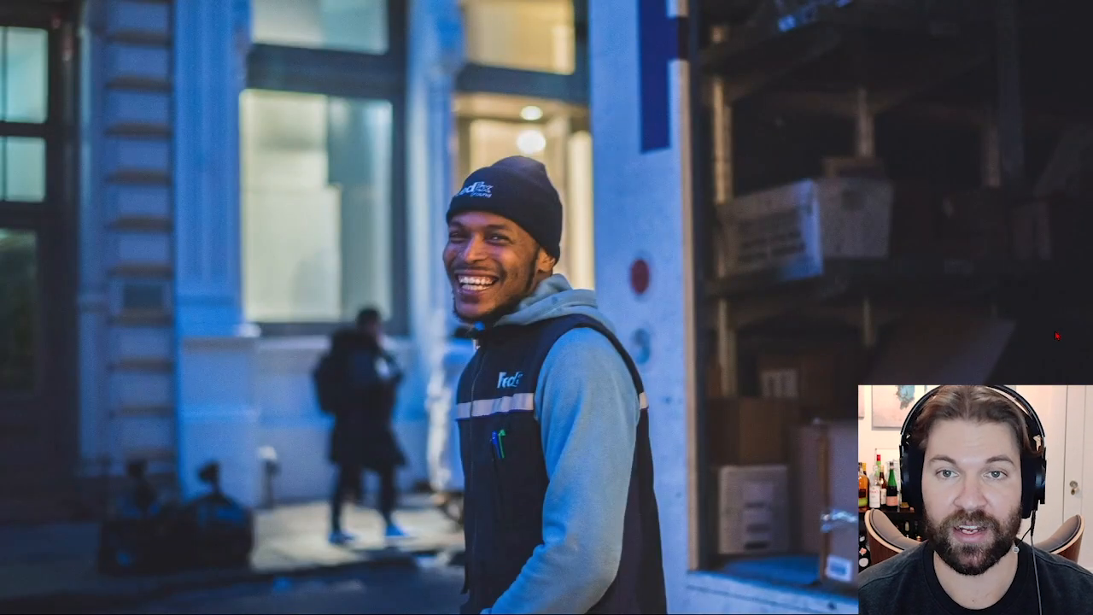
key(alt+Tab)
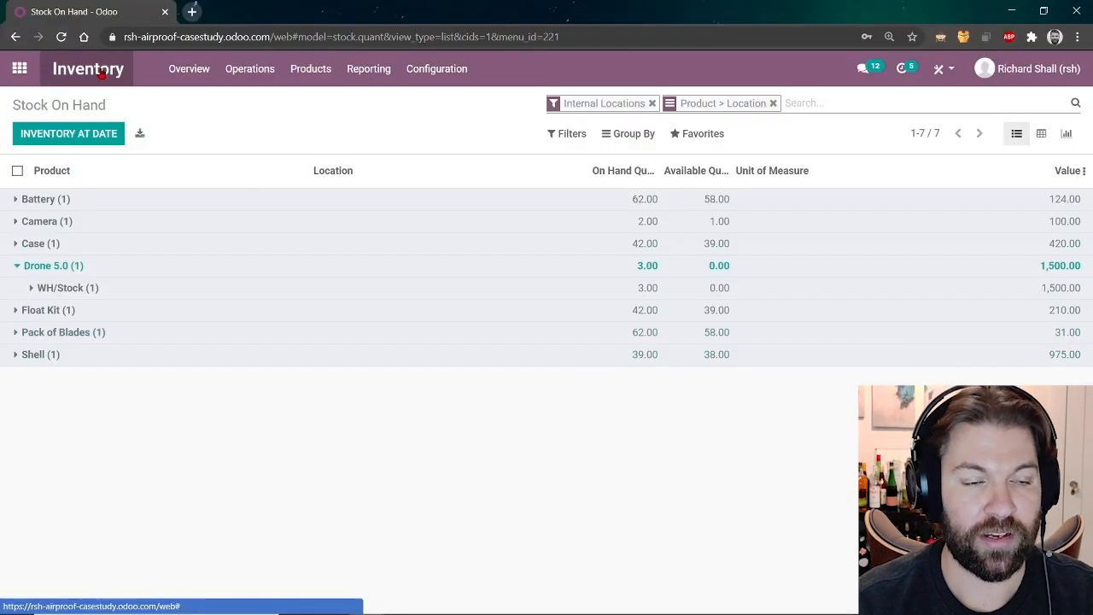
Open delivery order WH/OUT/00008 from the Delivery Orders to process and check its availability.
click(101, 74)
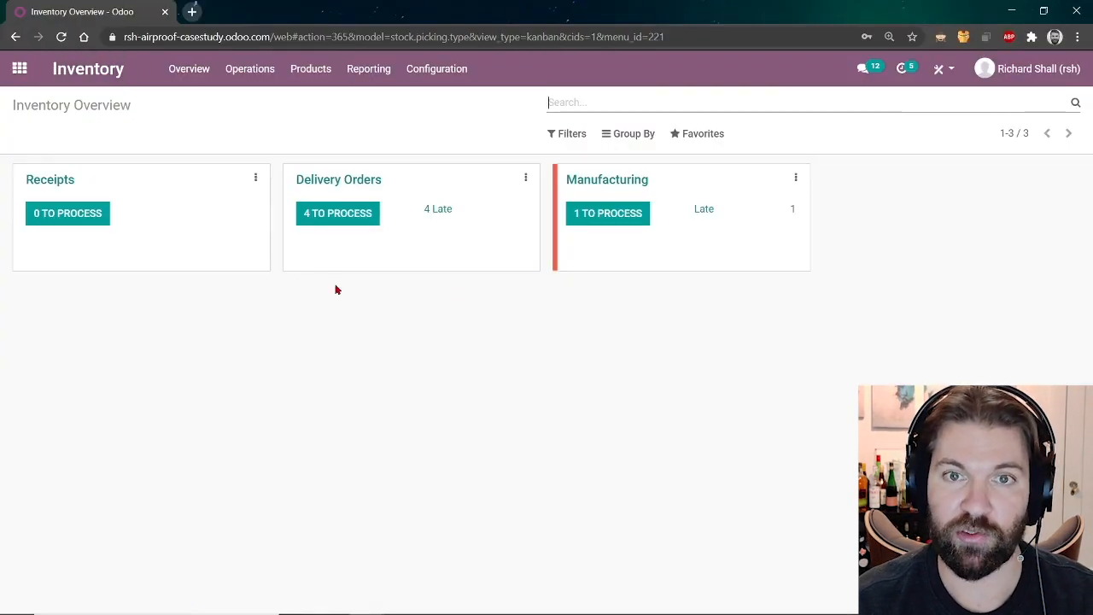
click(328, 214)
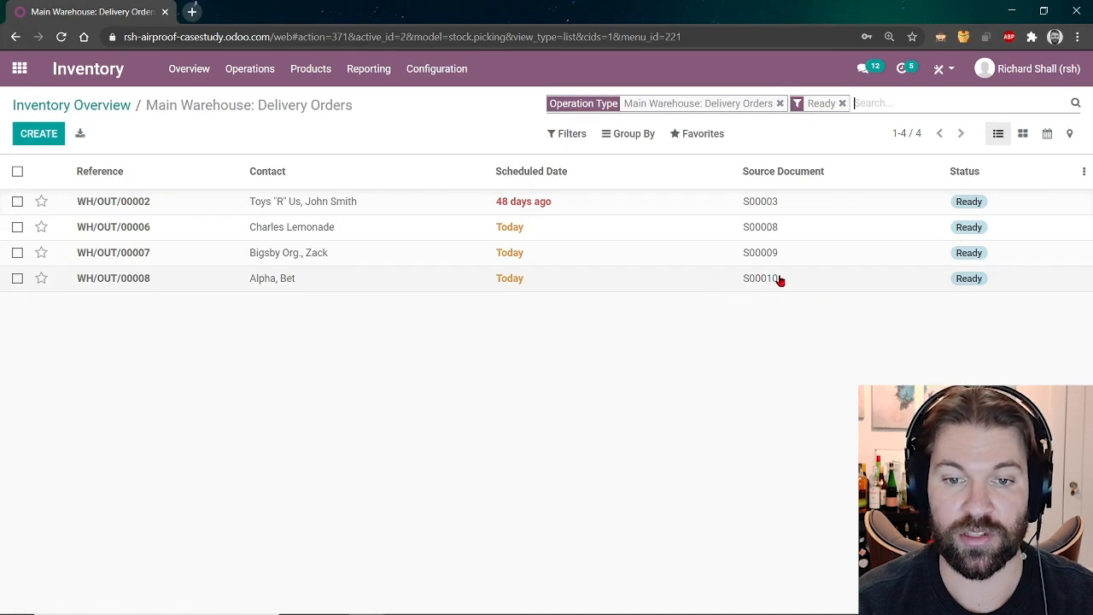
click(333, 289)
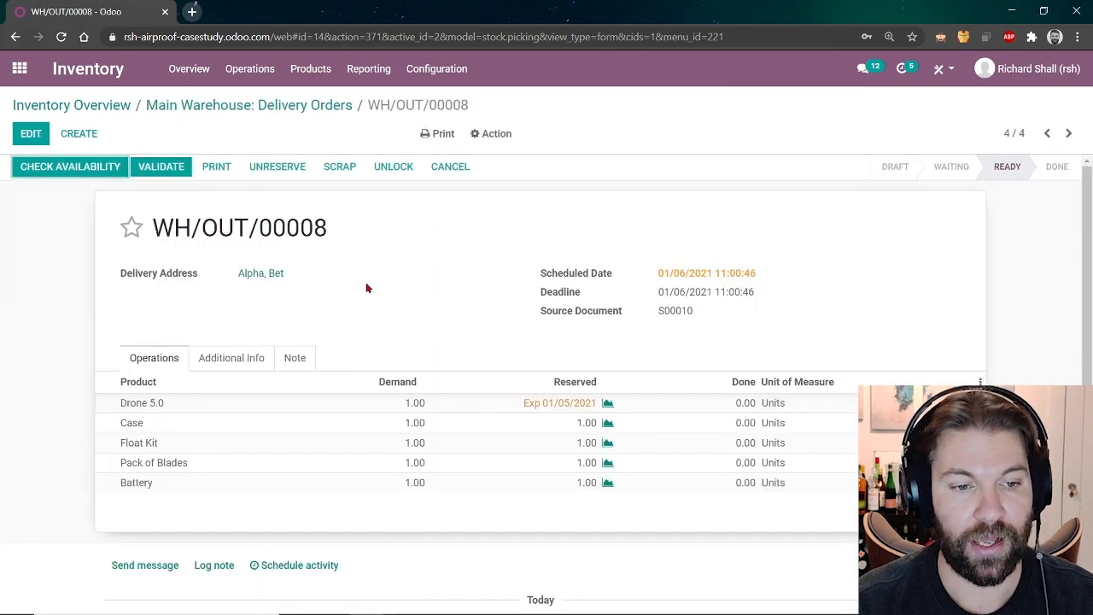
click(57, 168)
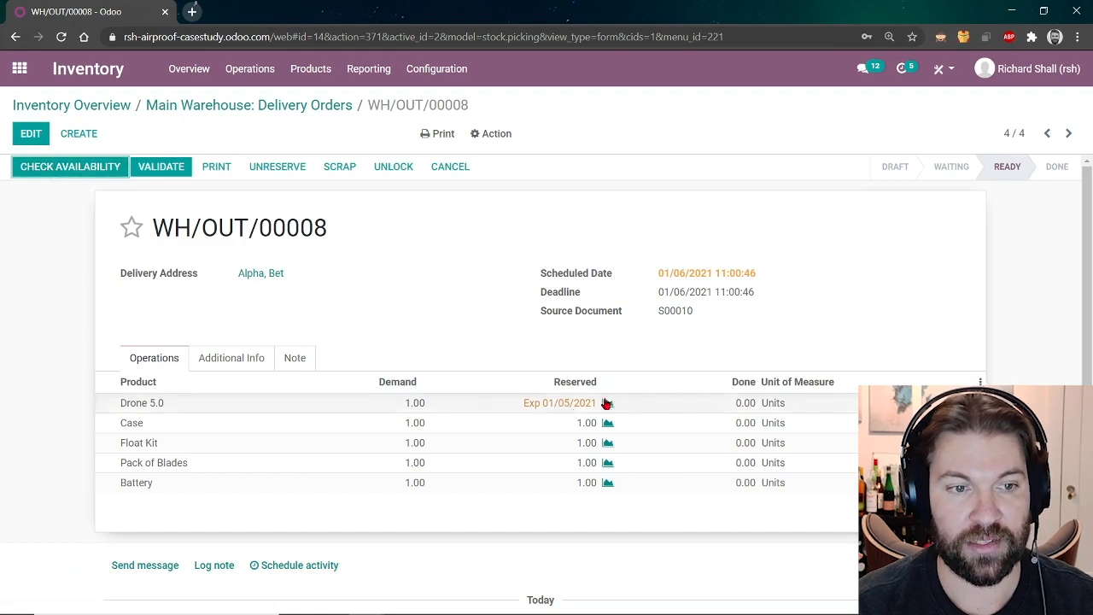
Review the delivery's shipping information, noting carrier Fedex US, then go back to its products.
scroll(481, 412, down, 3)
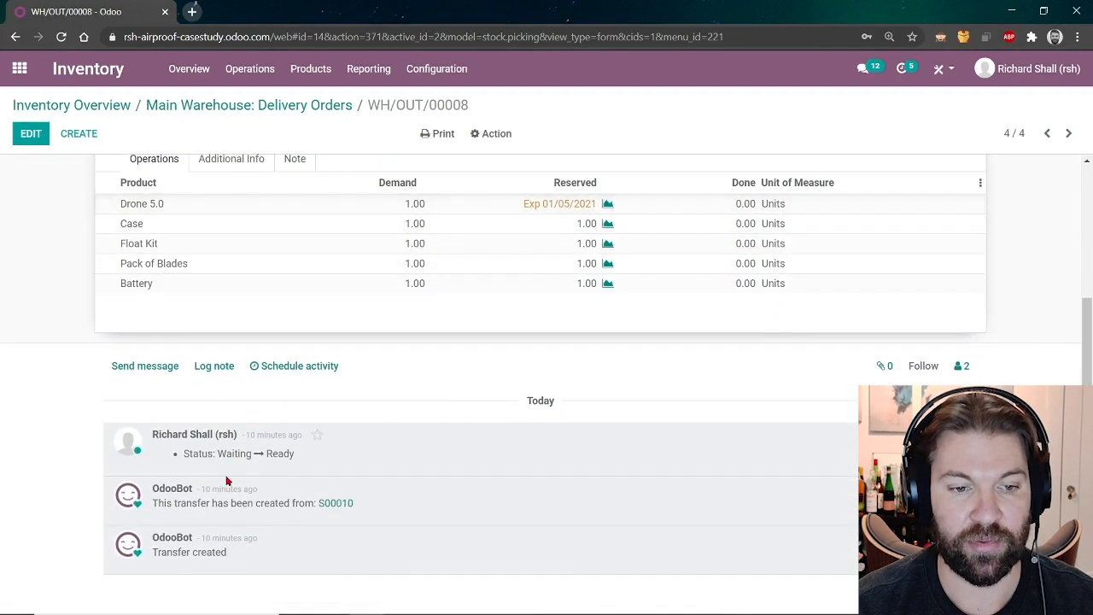
scroll(392, 484, up, 3)
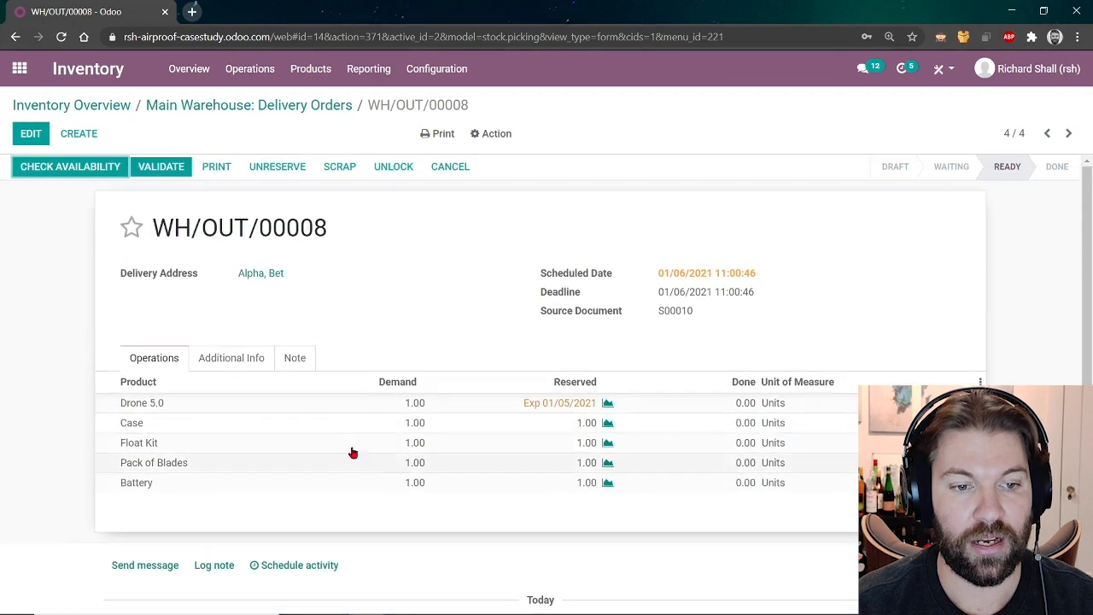
click(223, 363)
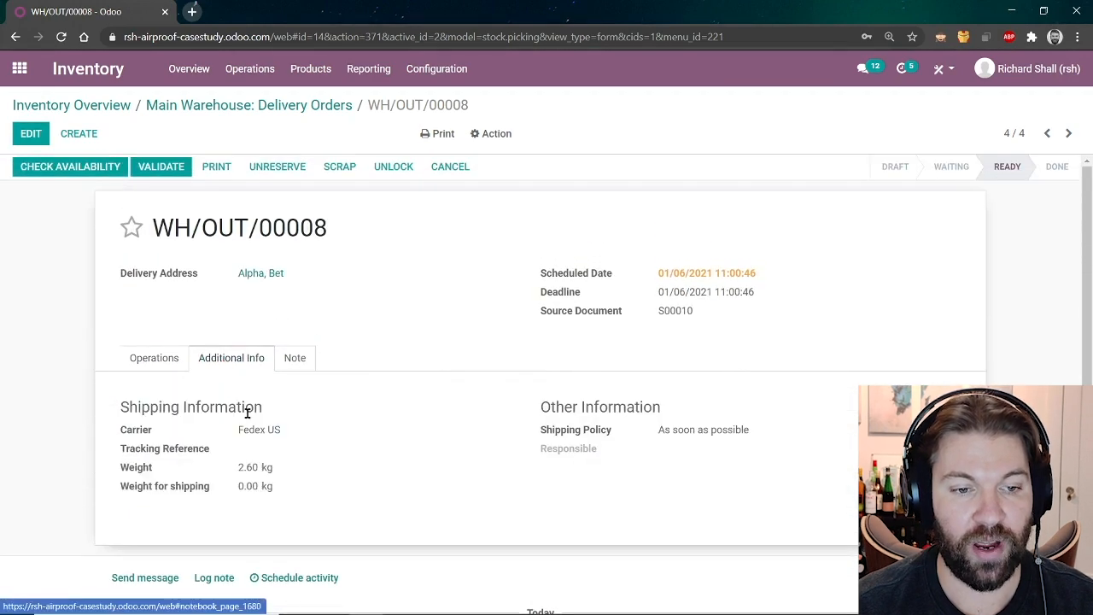
drag(301, 436, 239, 431)
click(449, 441)
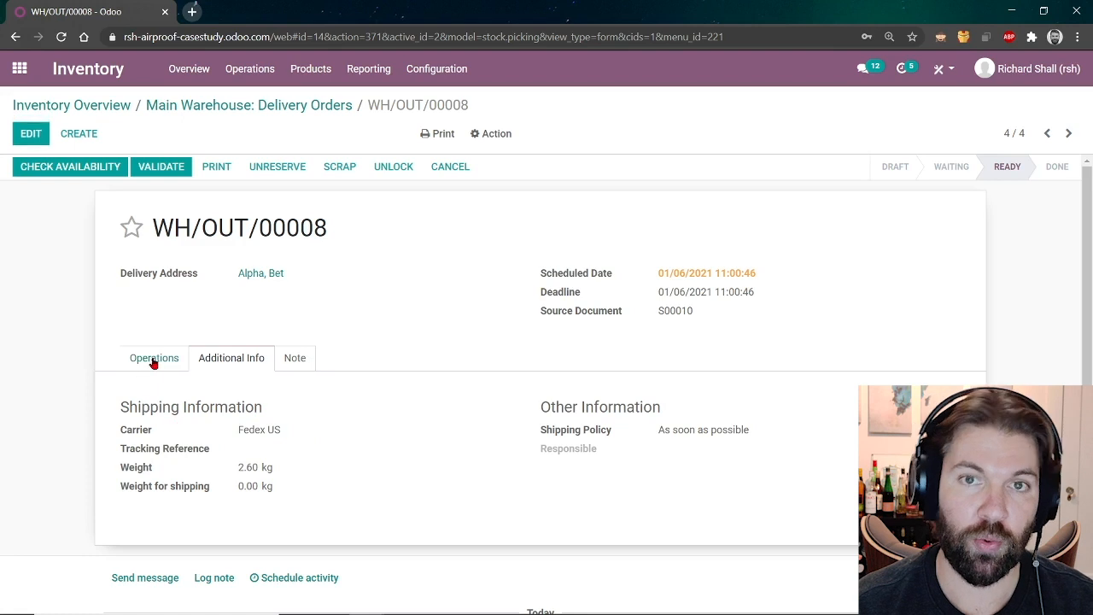
click(153, 364)
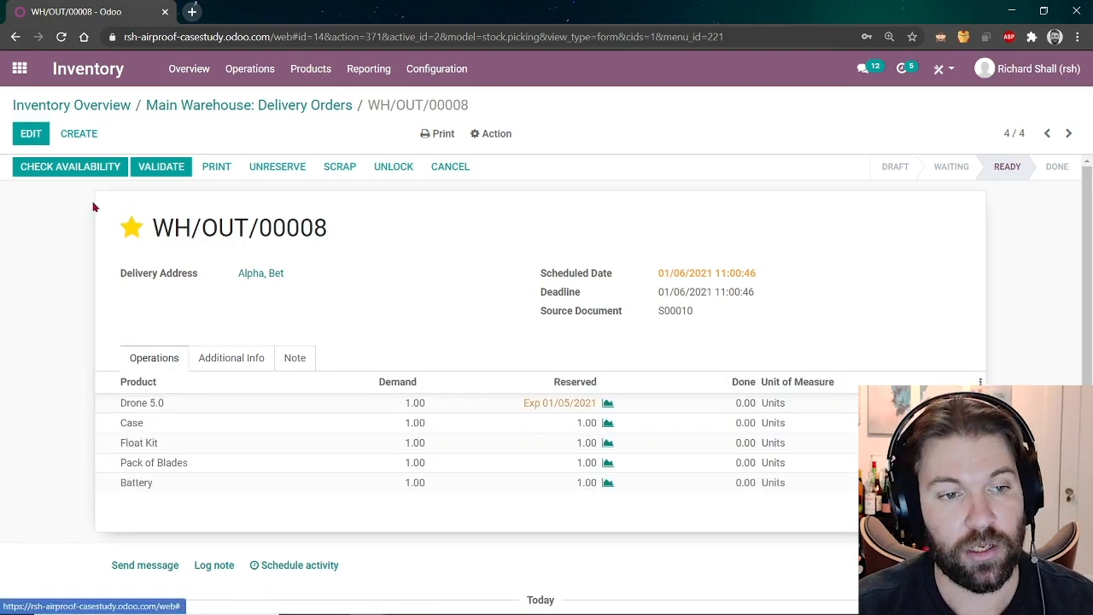
Attempt to validate WH/OUT/00008 with immediate transfer and a backorder, then dismiss the General Failure and cancel.
click(154, 170)
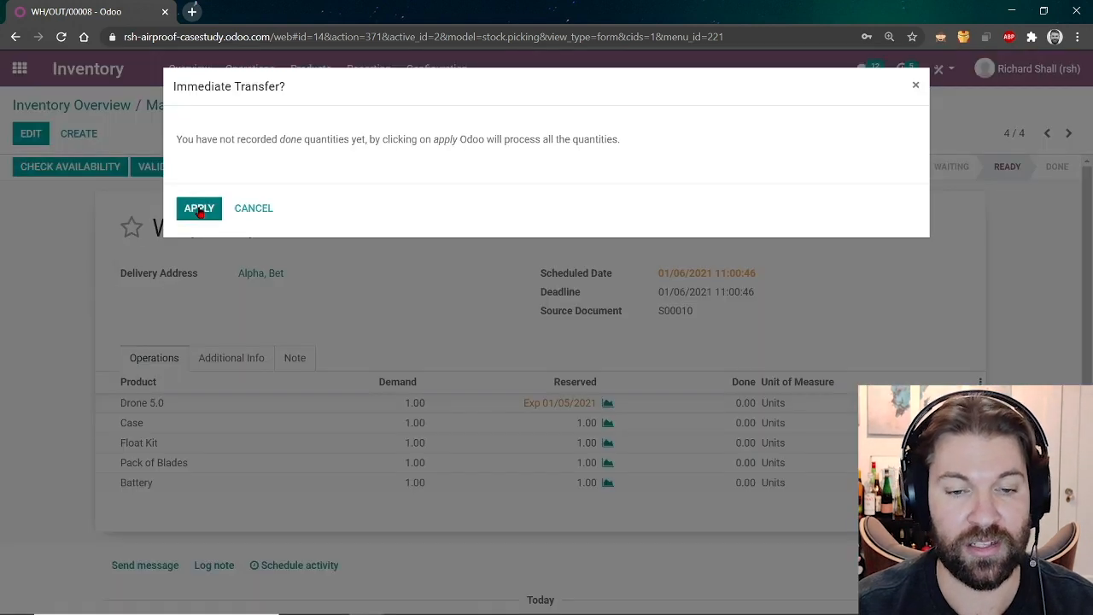
click(199, 210)
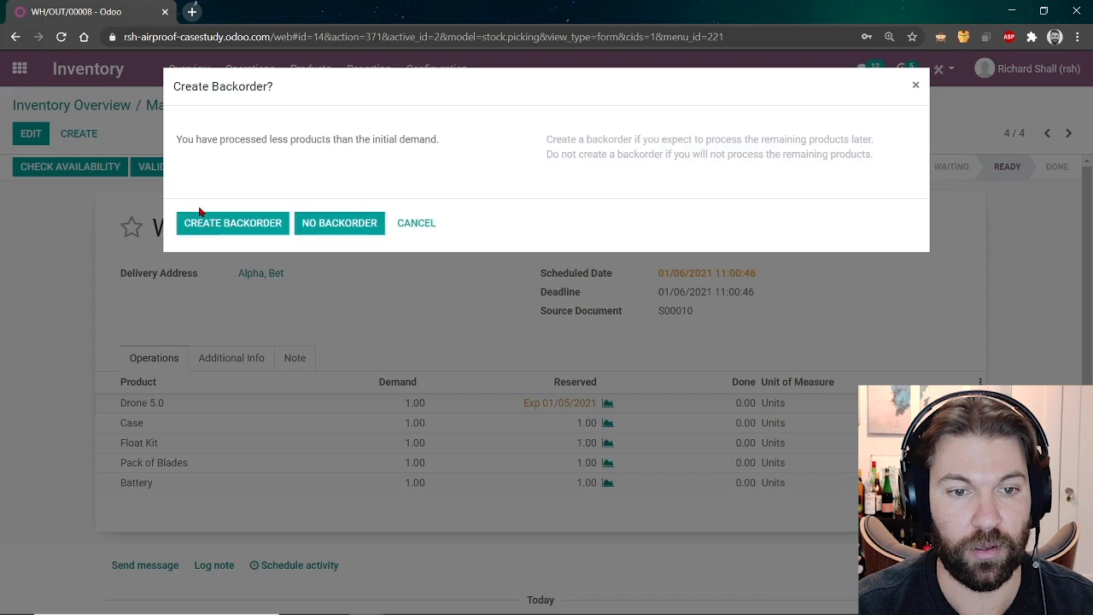
click(239, 223)
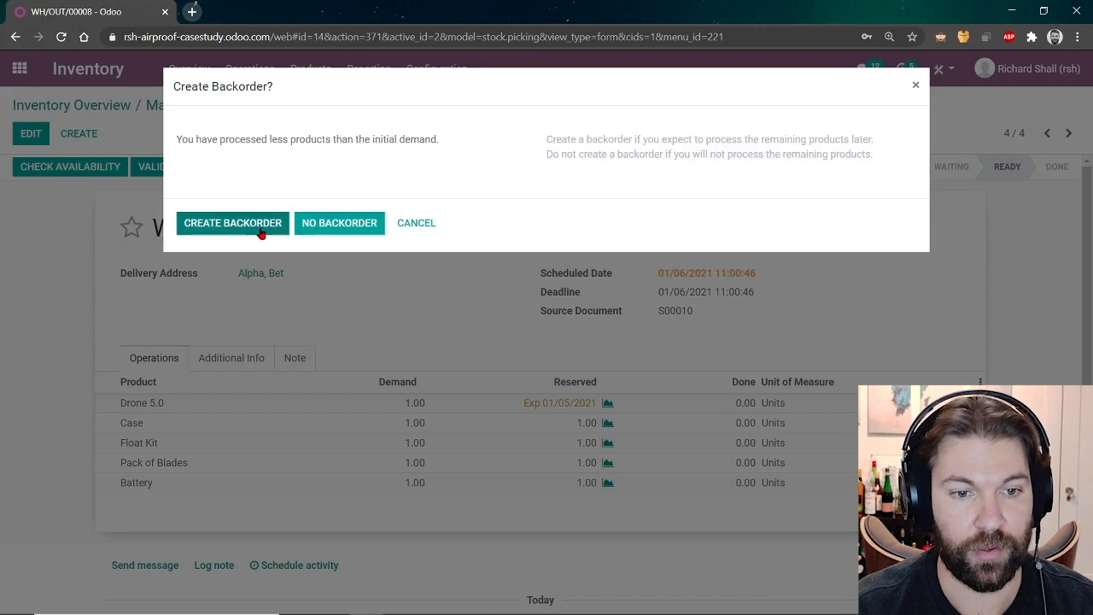
click(259, 234)
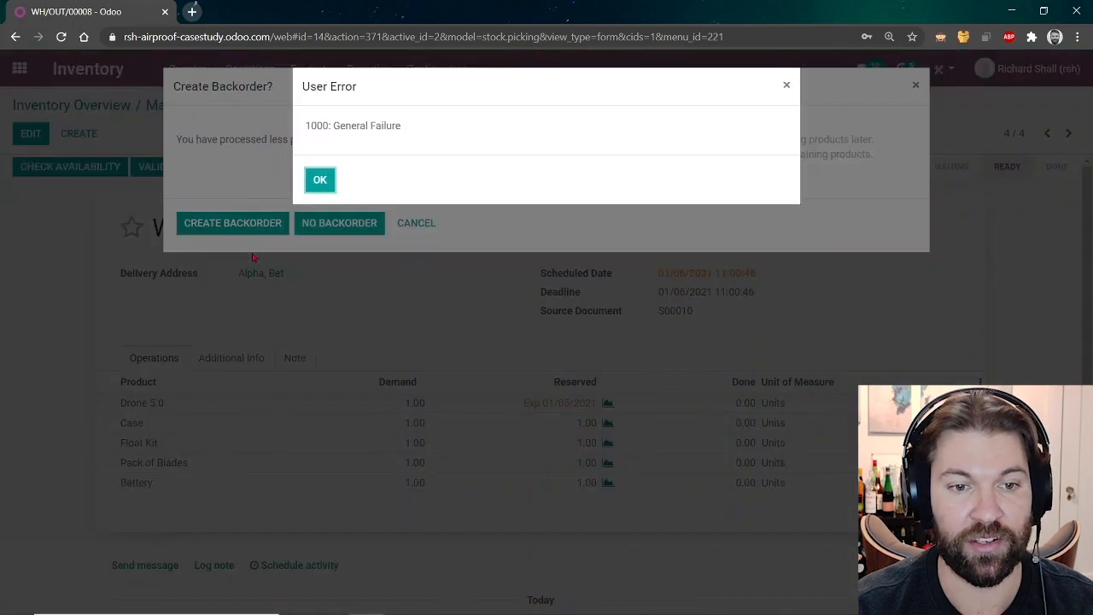
click(320, 179)
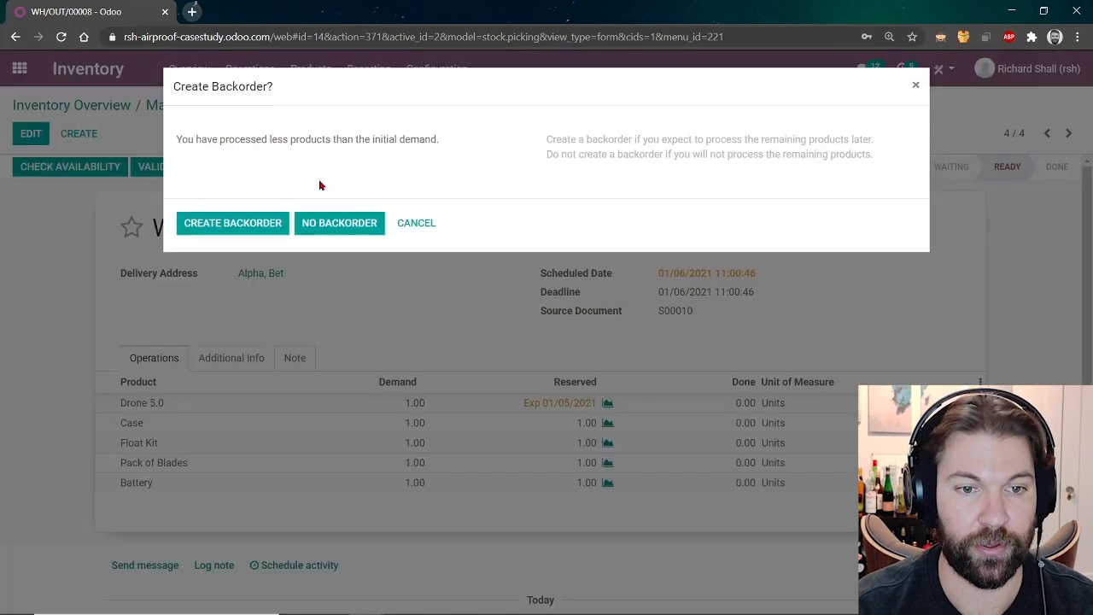
click(433, 232)
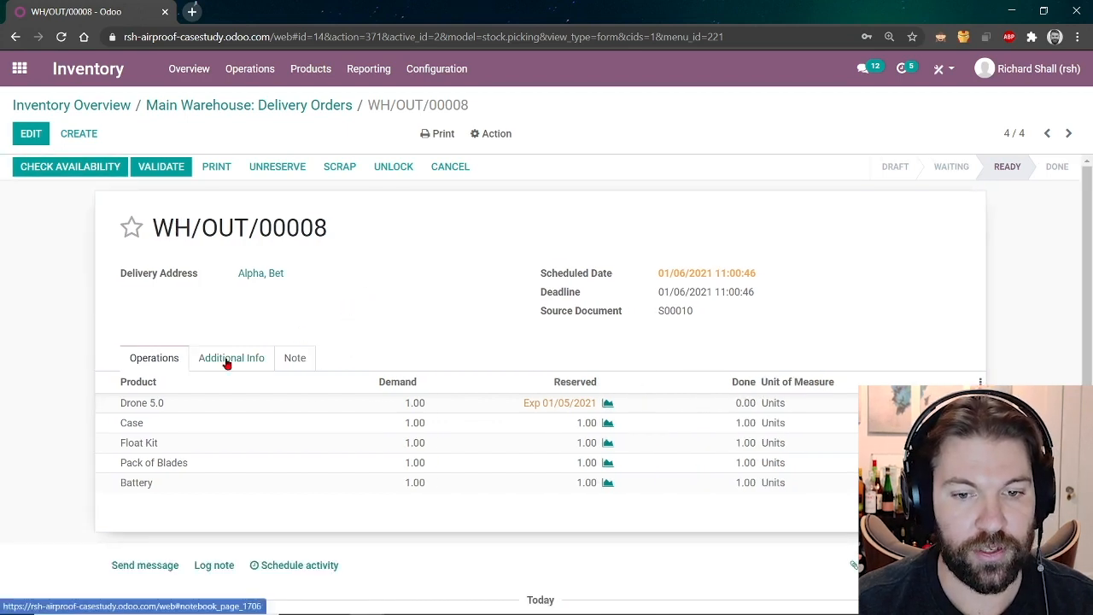
Check the Drone 5.0 forecast, reopen WH/OUT/00008 and set the Drone 5.0 done quantity to 1.
click(607, 402)
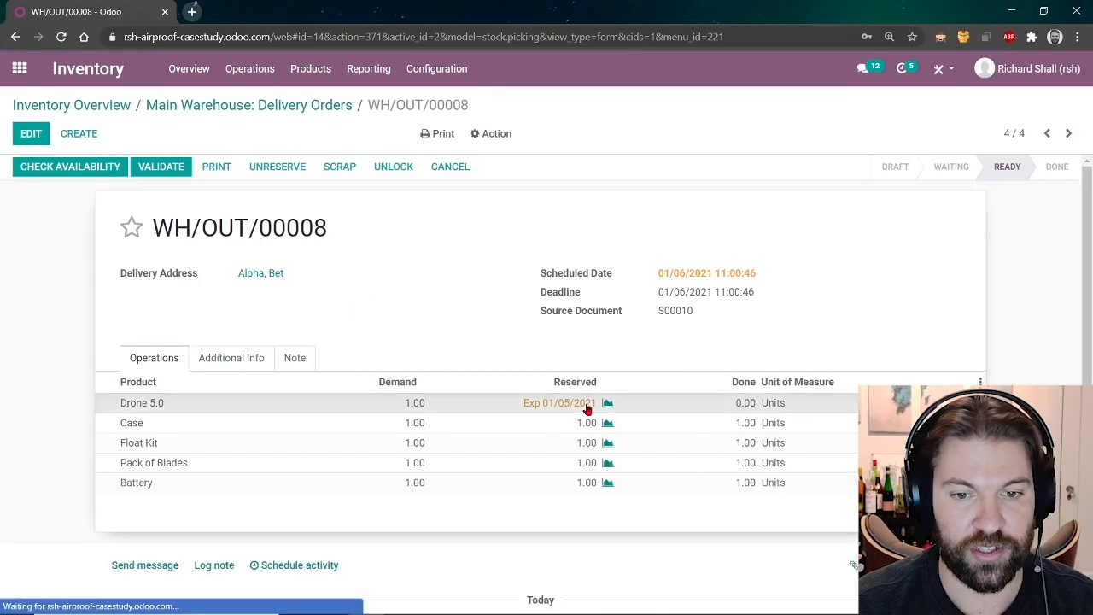
click(308, 105)
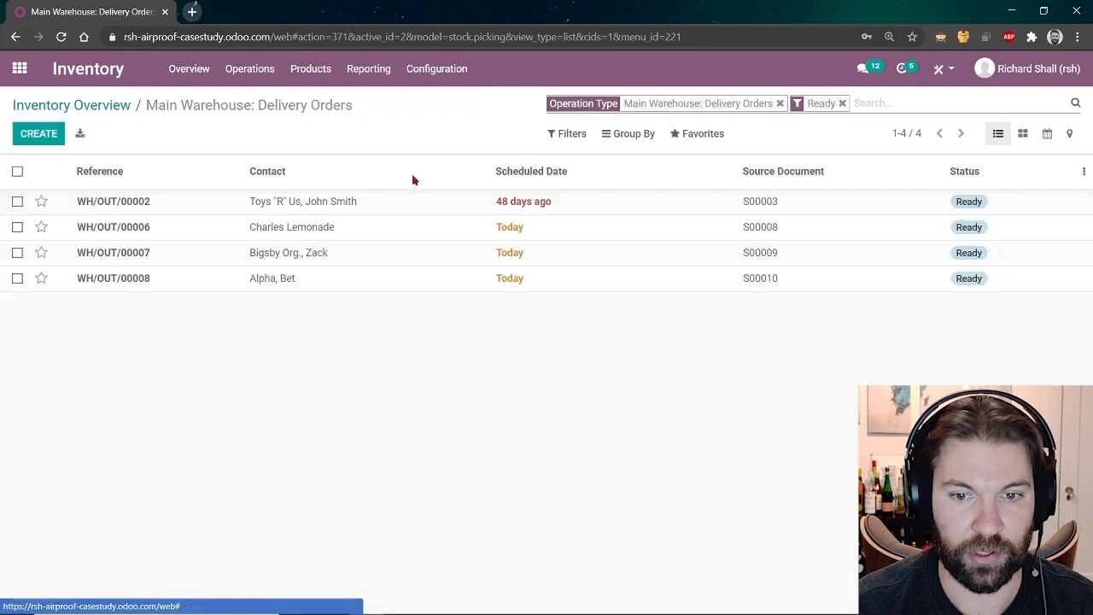
click(205, 278)
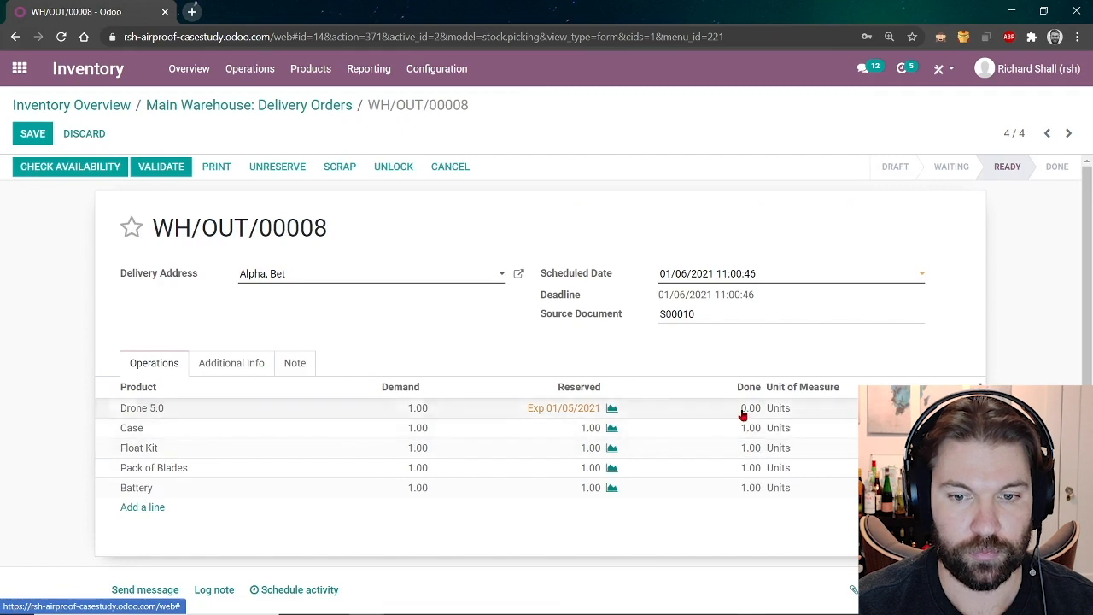
click(745, 408)
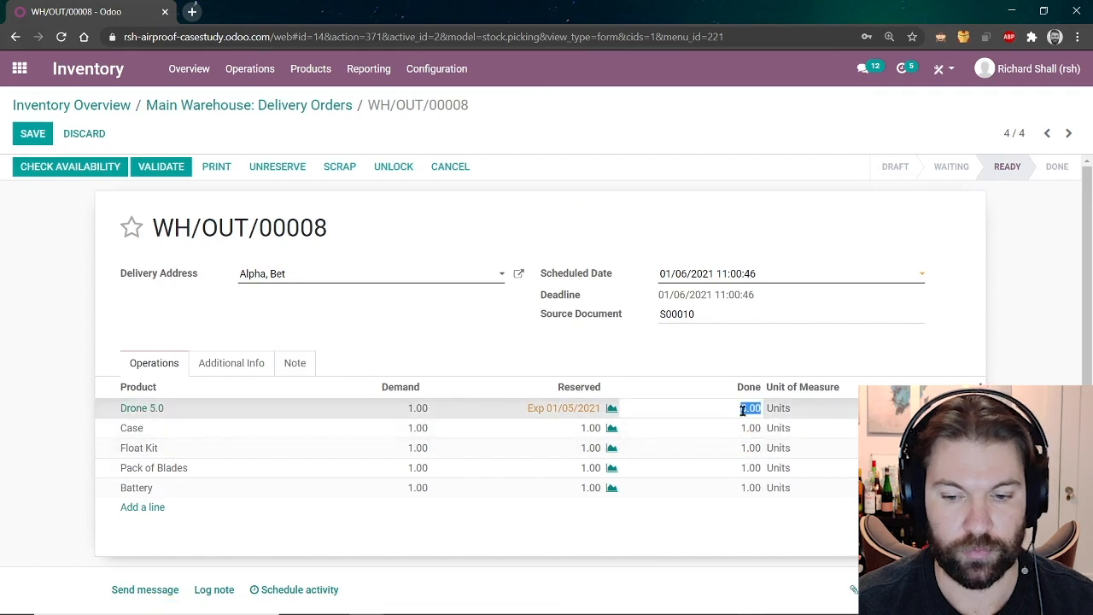
text(1)
click(716, 354)
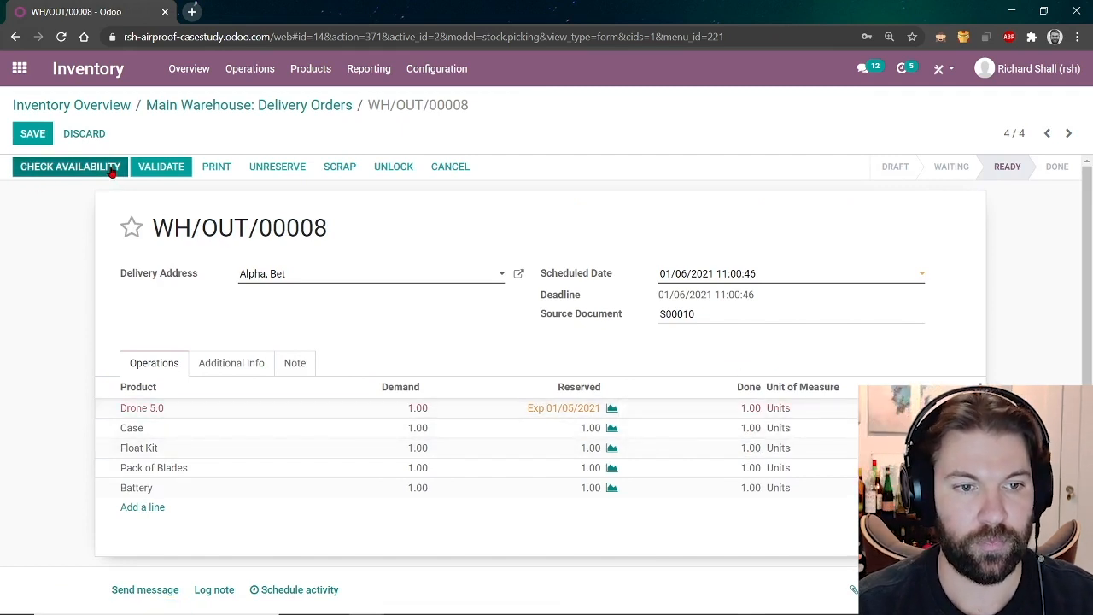
Recheck availability and validate again, dismiss the General Failure error, and show the shipping information.
click(46, 169)
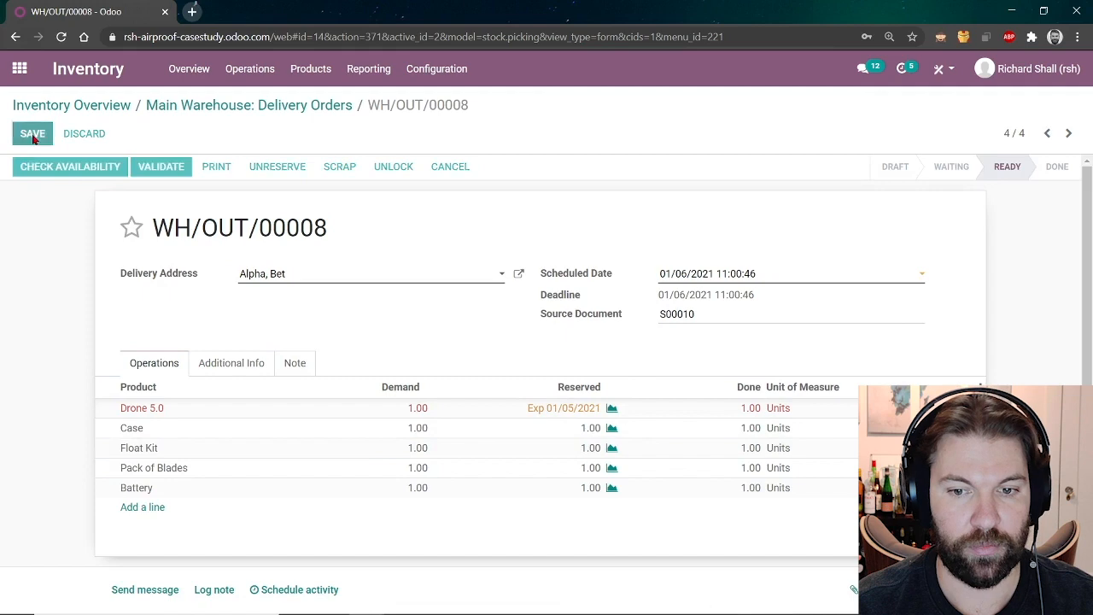
click(153, 171)
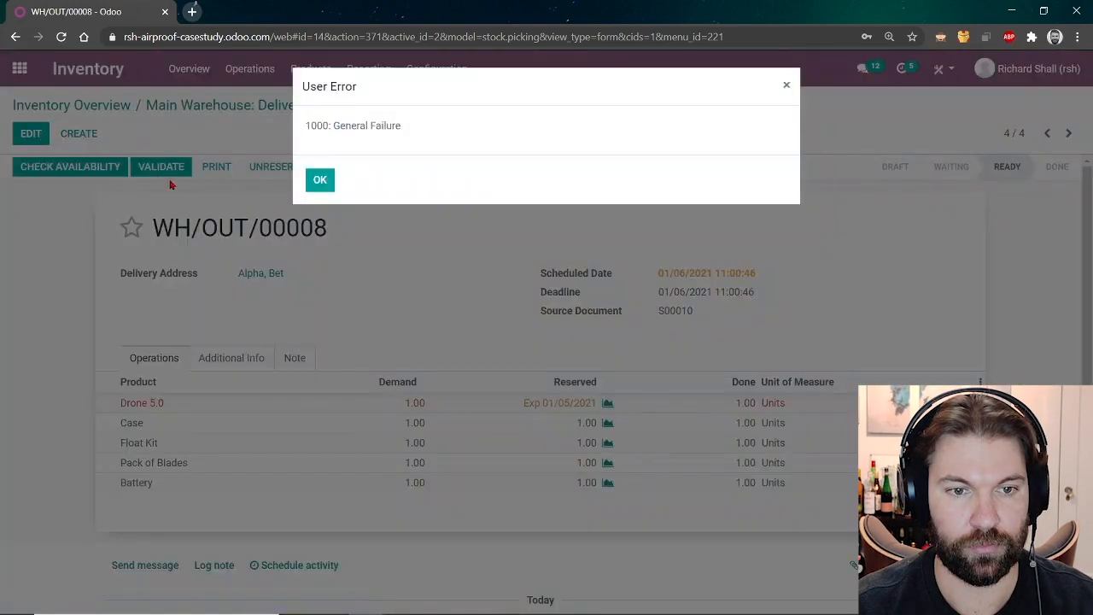
click(321, 182)
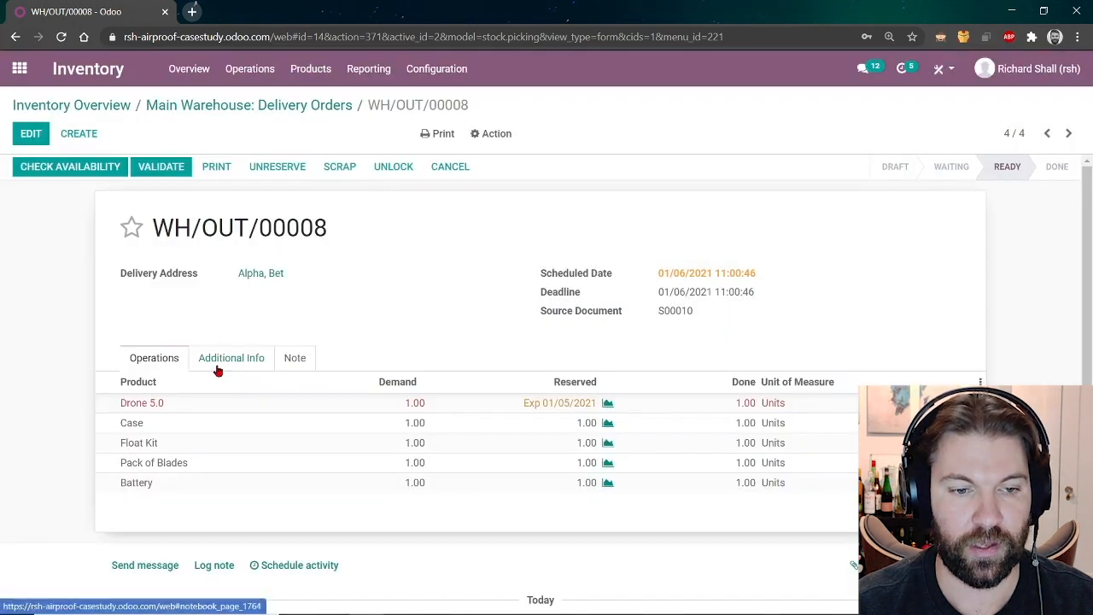
click(218, 367)
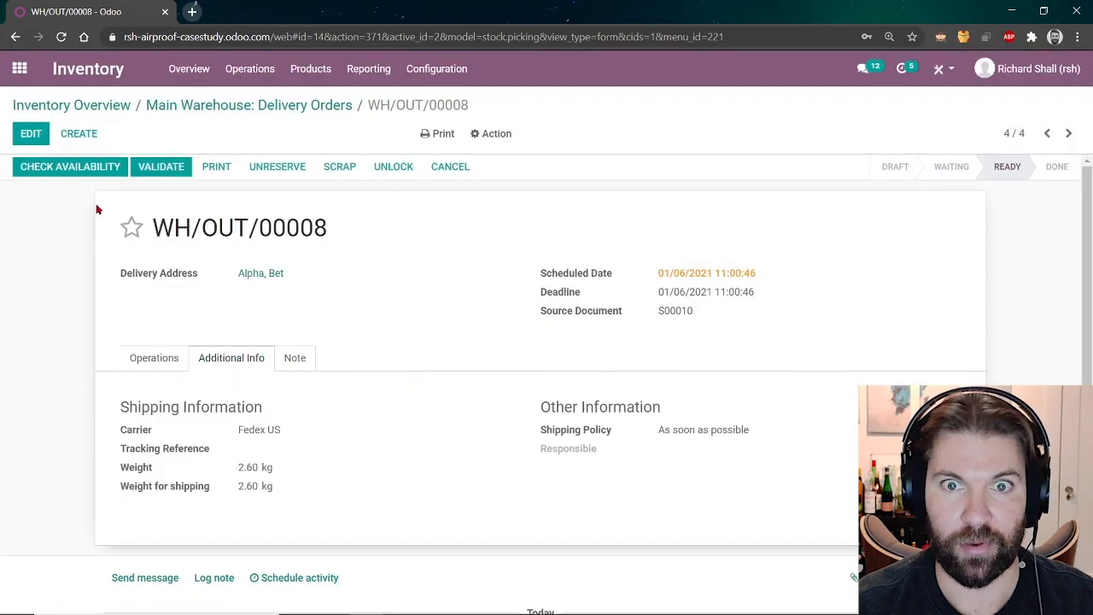
Clear the Fedex US carrier from WH/OUT/00008 and save the delivery.
click(30, 135)
click(327, 436)
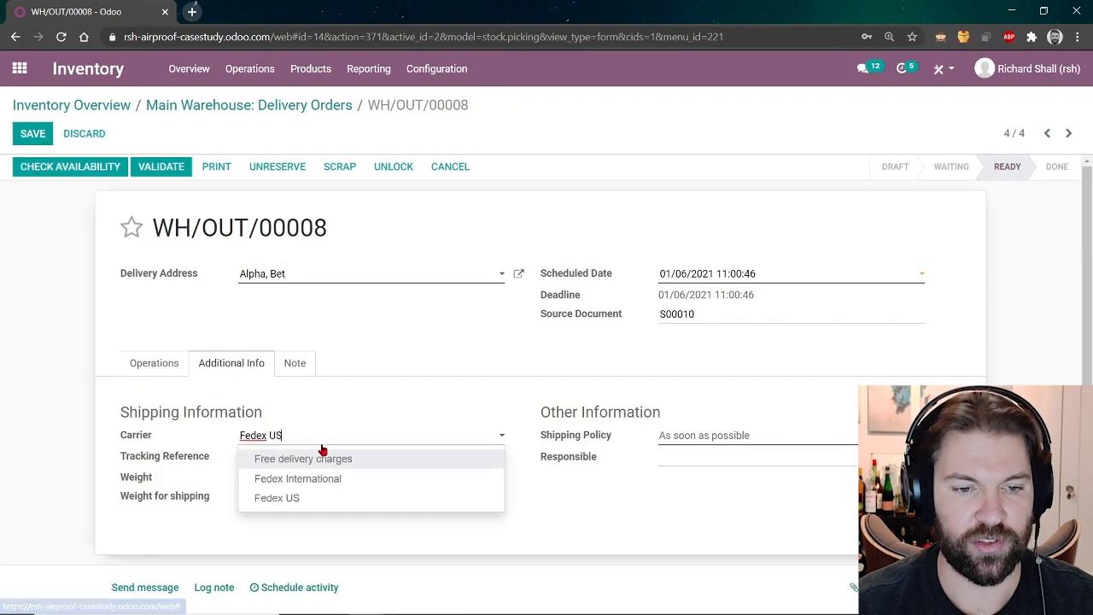
drag(325, 437, 239, 431)
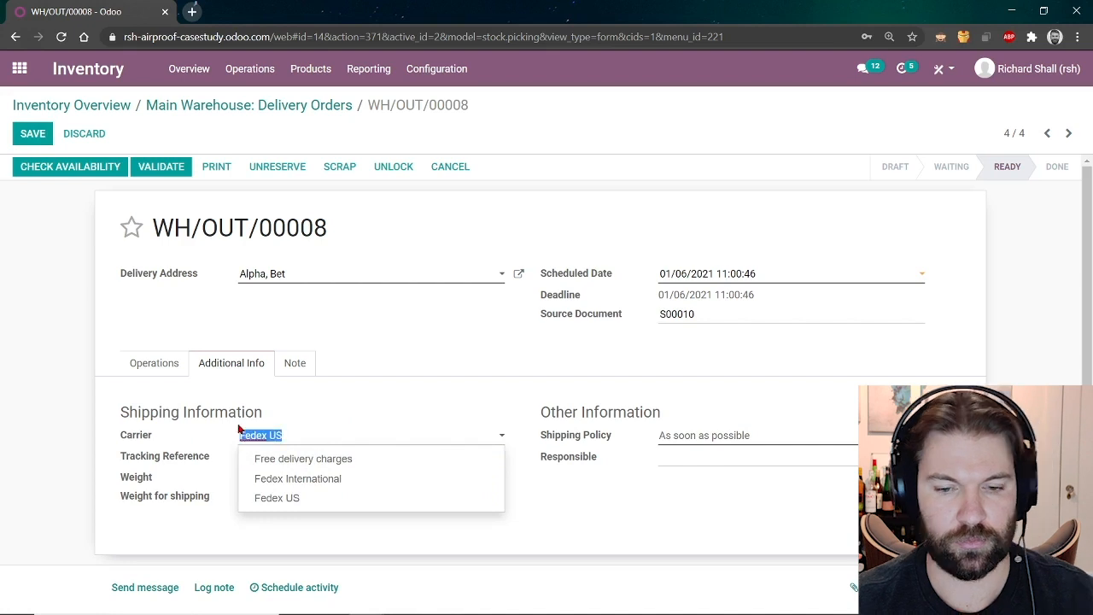
key(BackSpace)
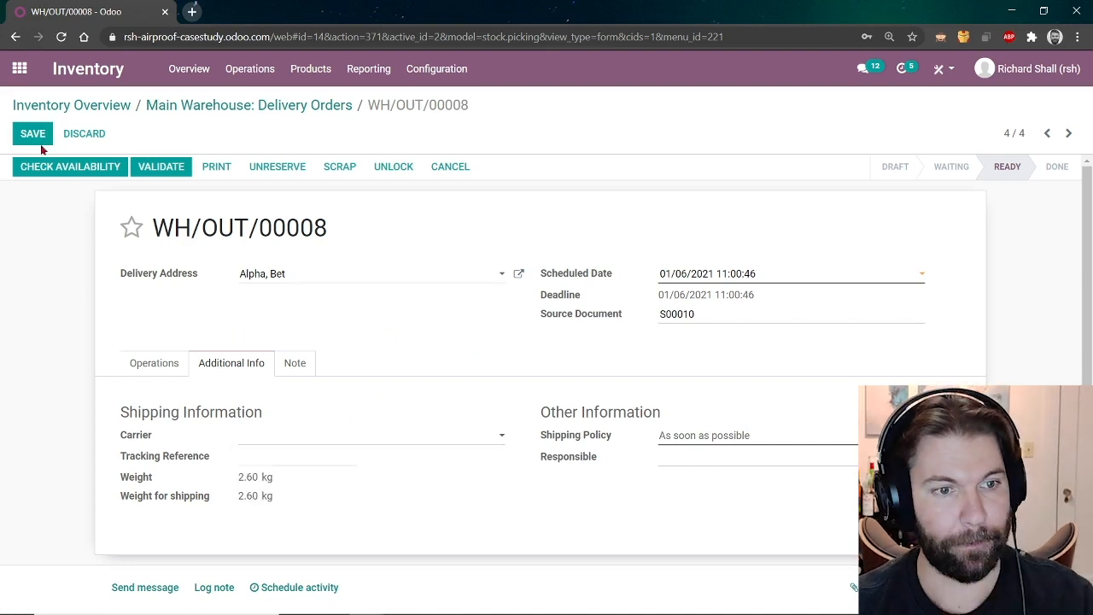
click(24, 139)
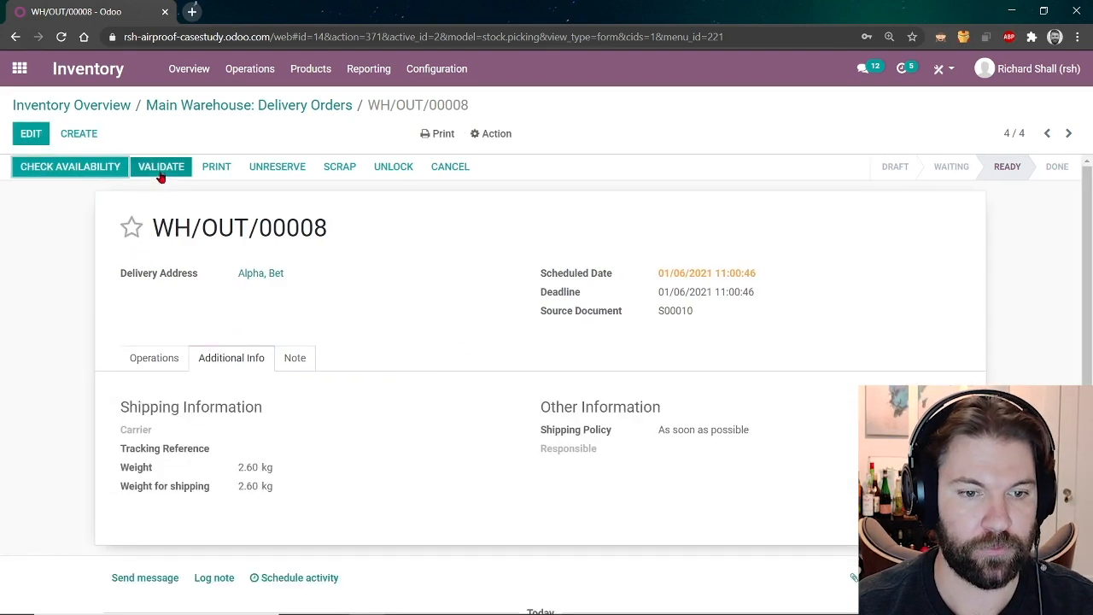
Validate WH/OUT/00008 so it is Done with all five items shipped, then return to the apps home.
click(158, 358)
click(159, 170)
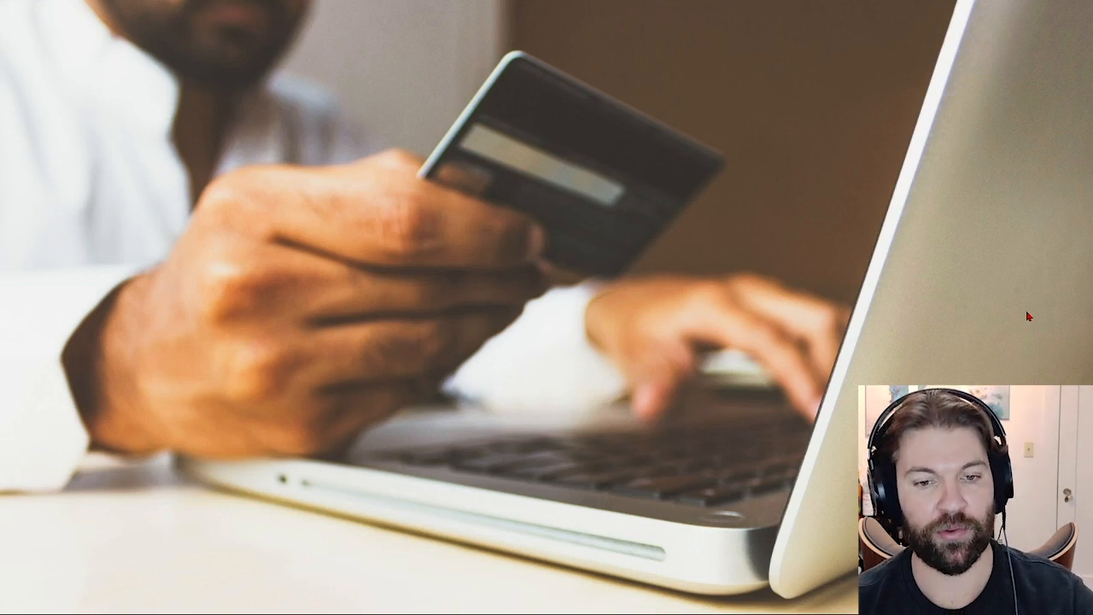
key(alt+Tab)
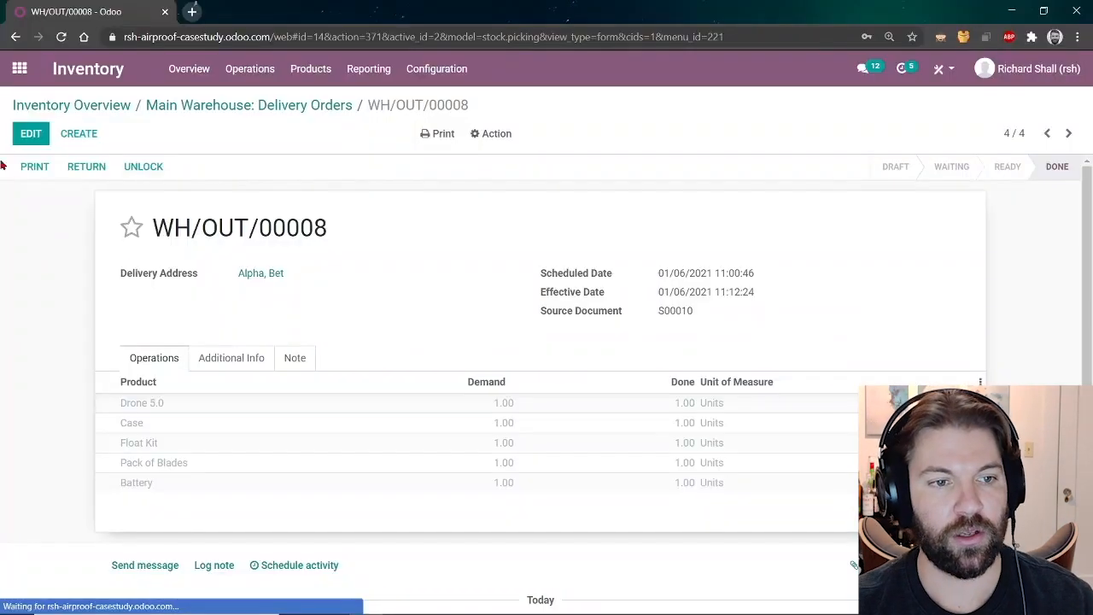
click(19, 68)
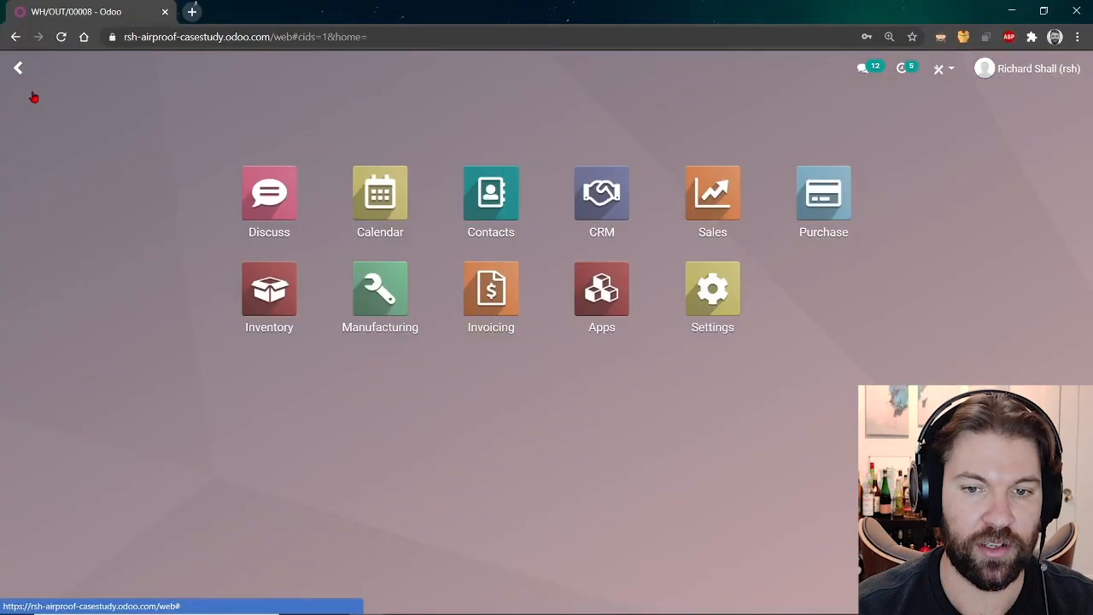
Open S00010 from Sales' Orders to Invoice and start a regular invoice deducting down payments.
click(715, 202)
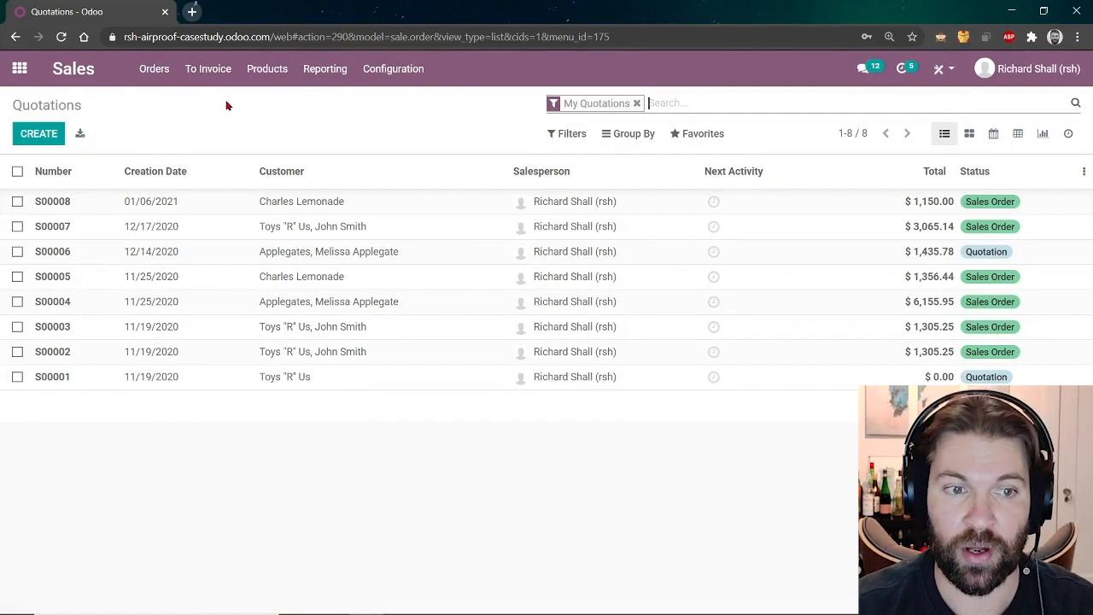
click(196, 80)
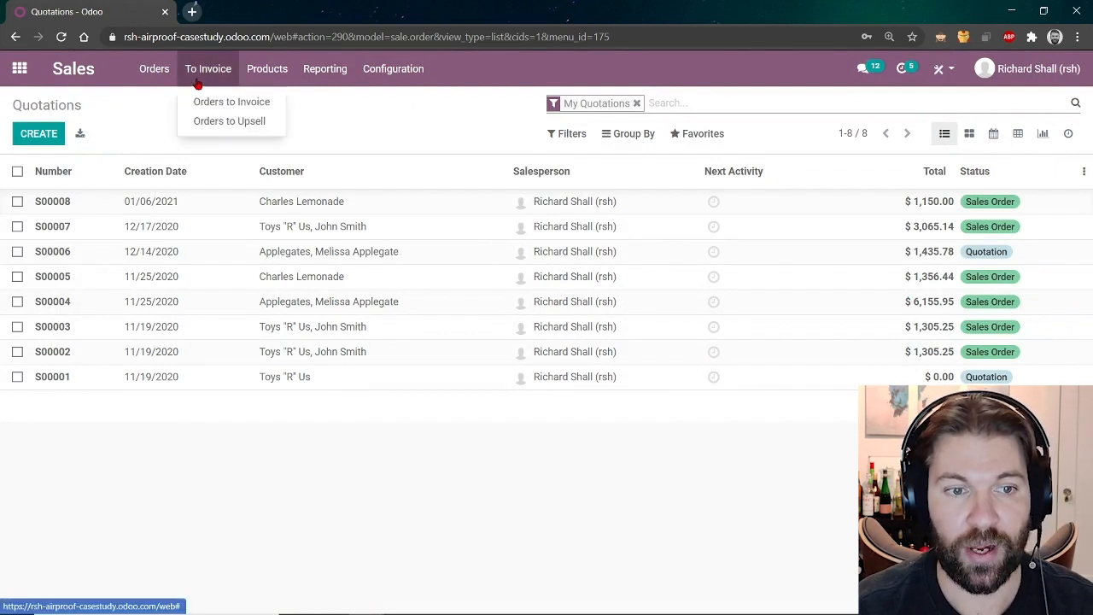
click(241, 109)
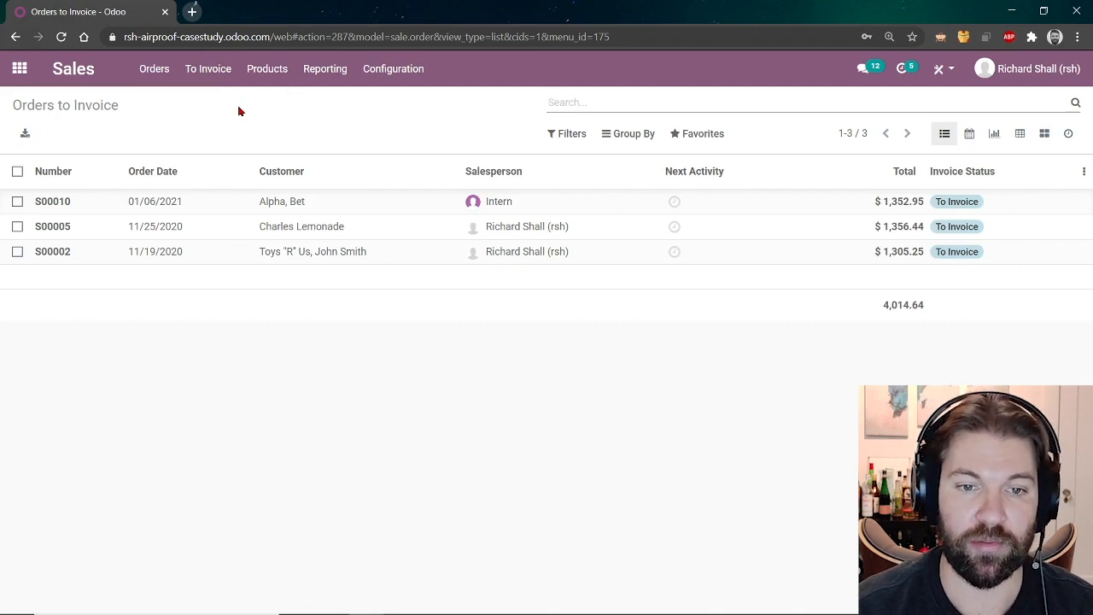
click(818, 205)
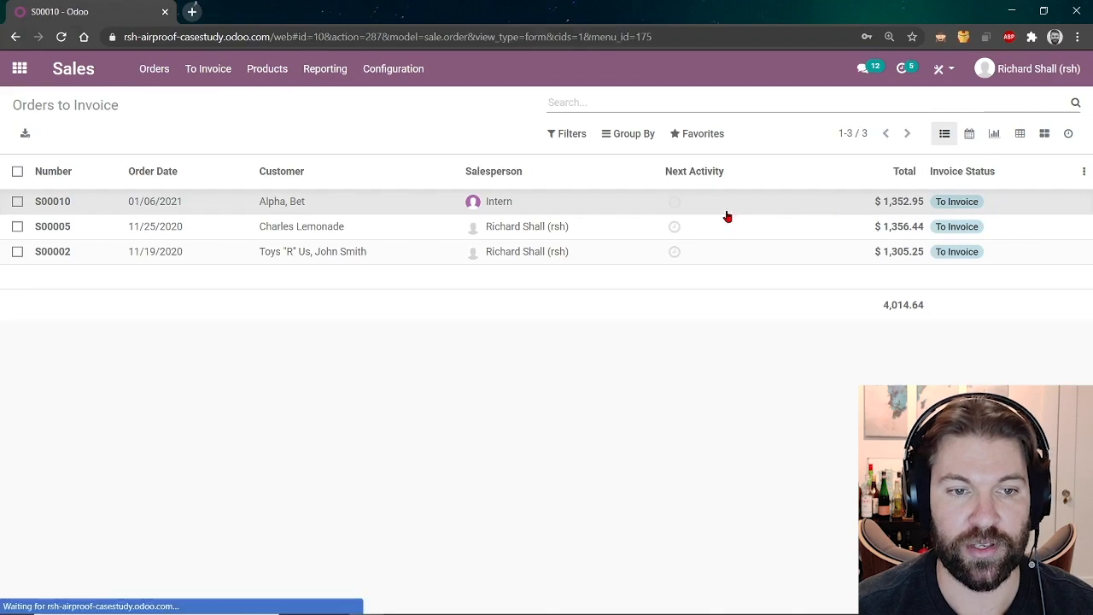
scroll(449, 367, down, 3)
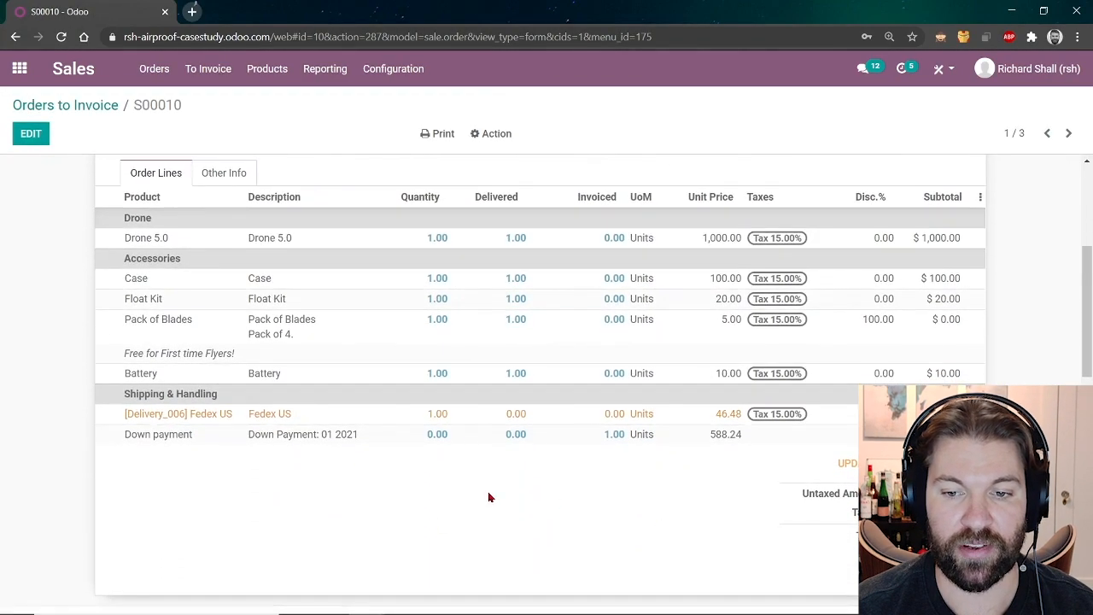
scroll(450, 506, up, 3)
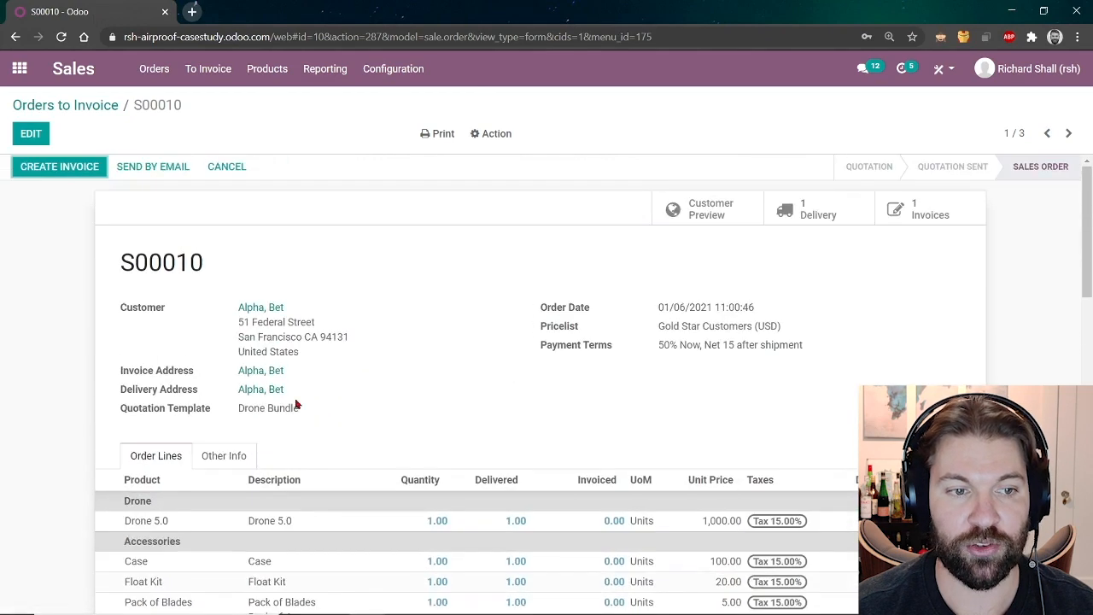
click(82, 170)
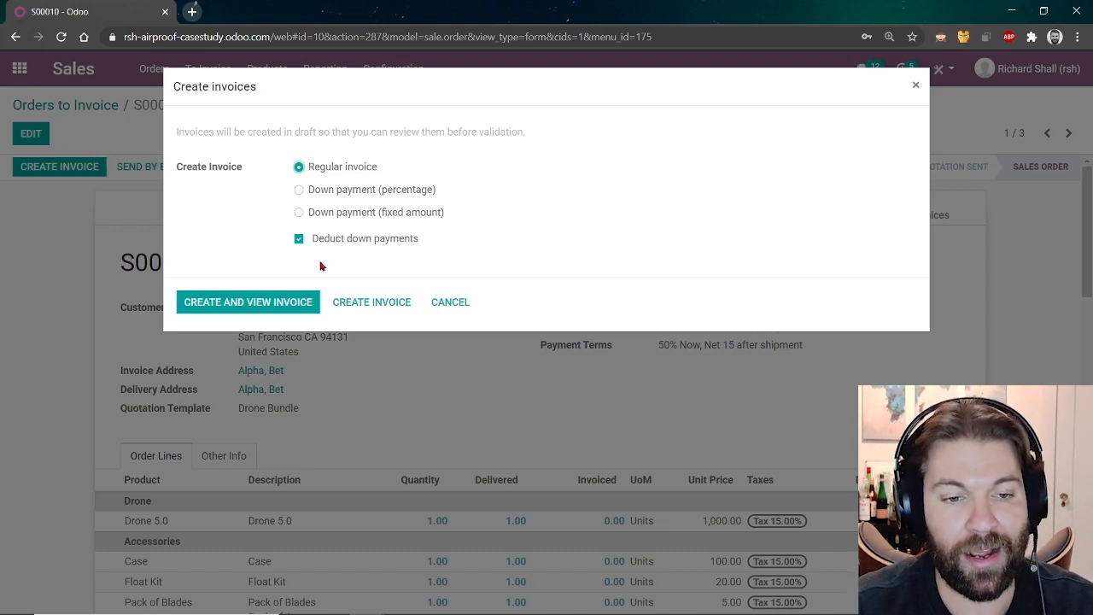
Create the S00010 invoice and confirm draft INV/2021/01/0003.
click(294, 304)
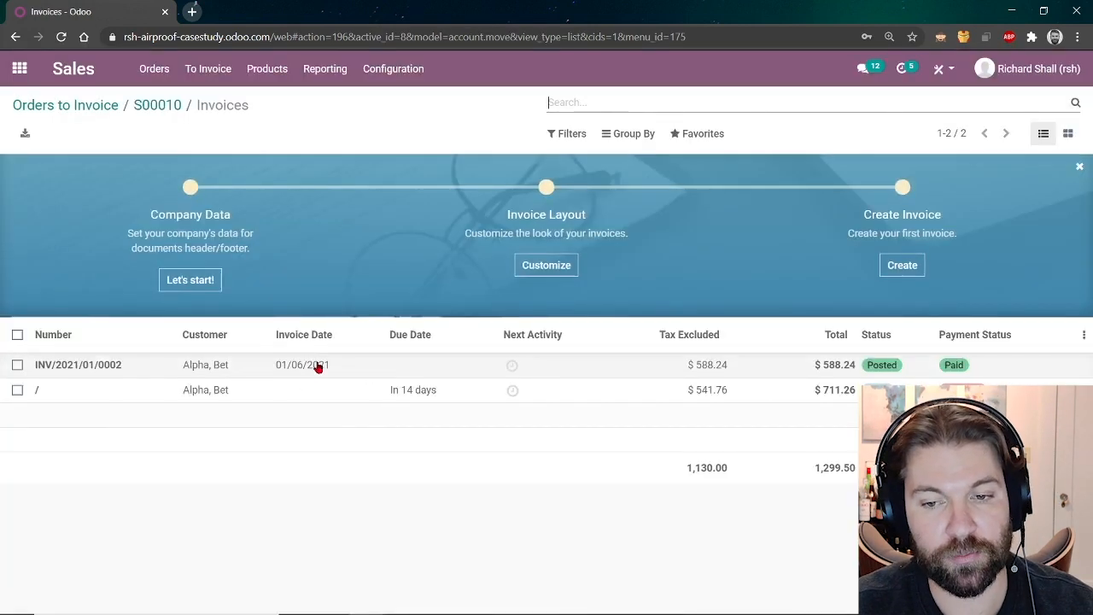
click(329, 390)
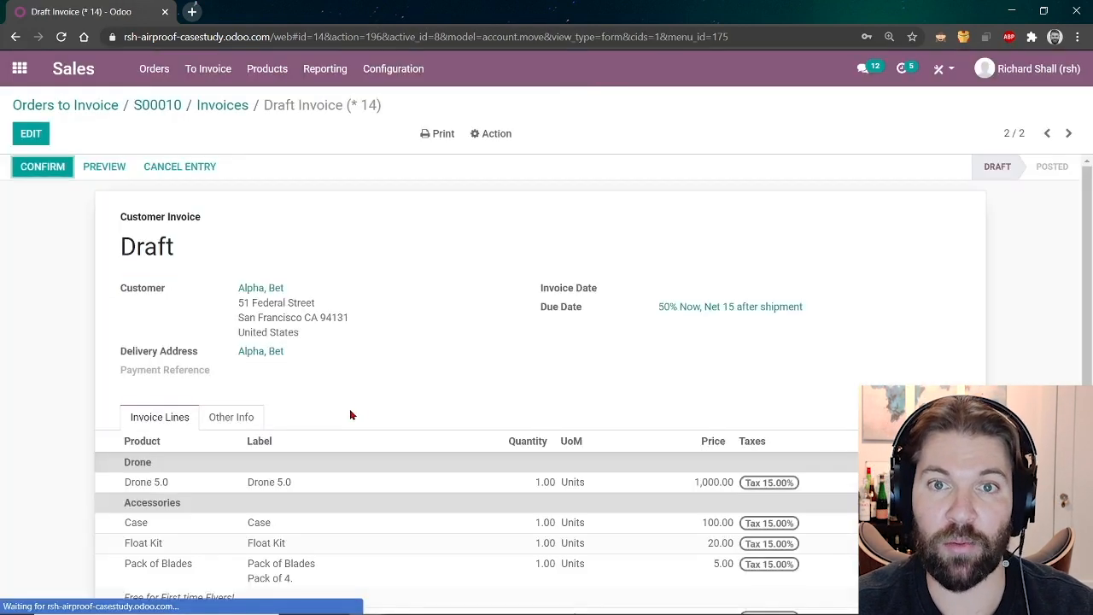
scroll(415, 420, down, 3)
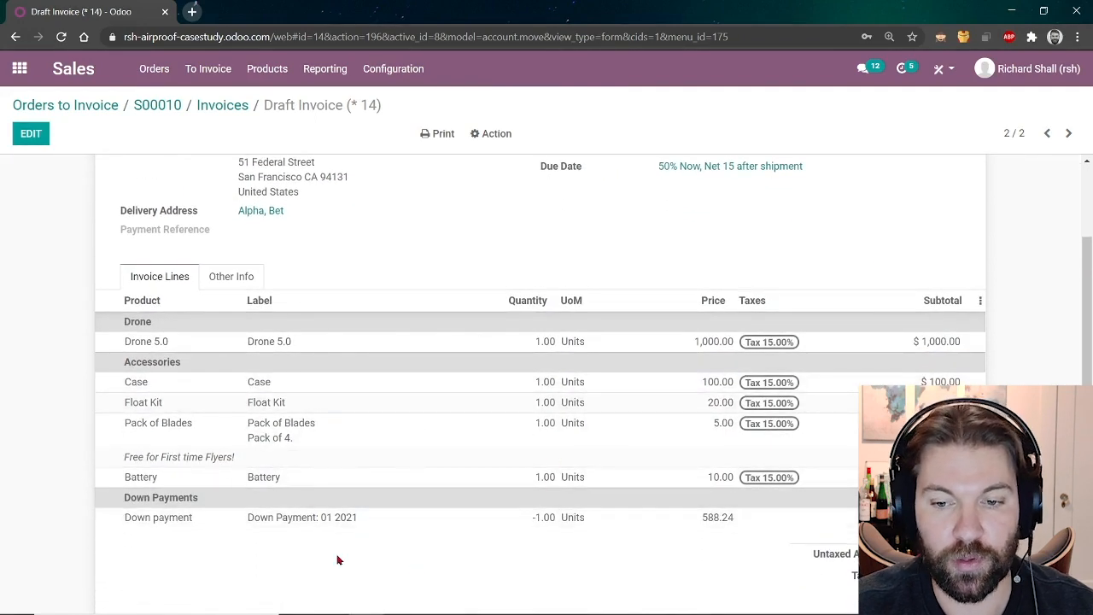
scroll(336, 558, down, 2)
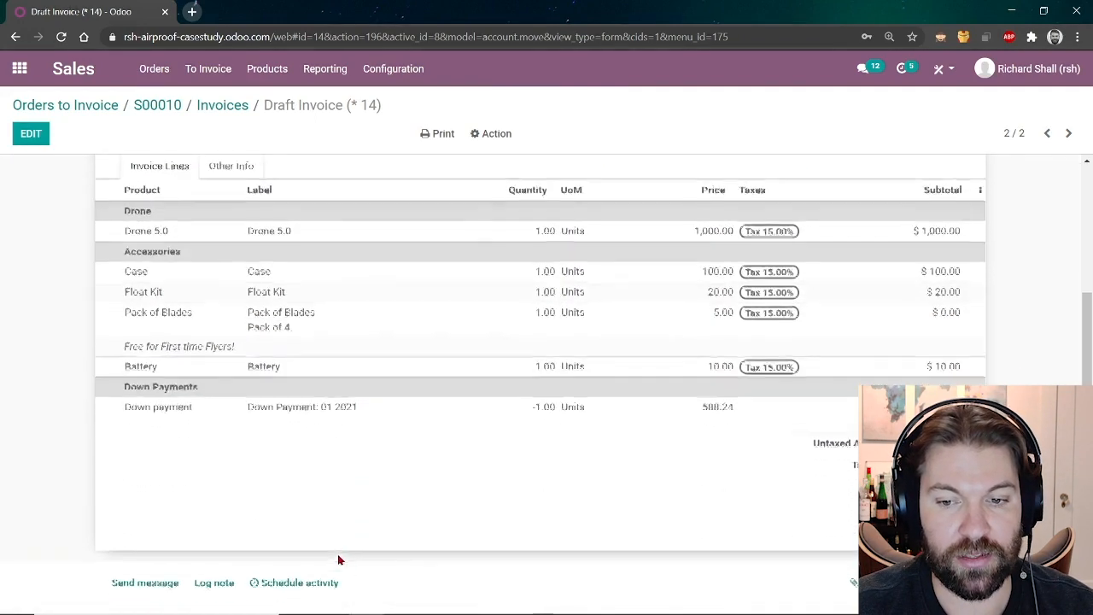
scroll(337, 559, up, 5)
click(55, 167)
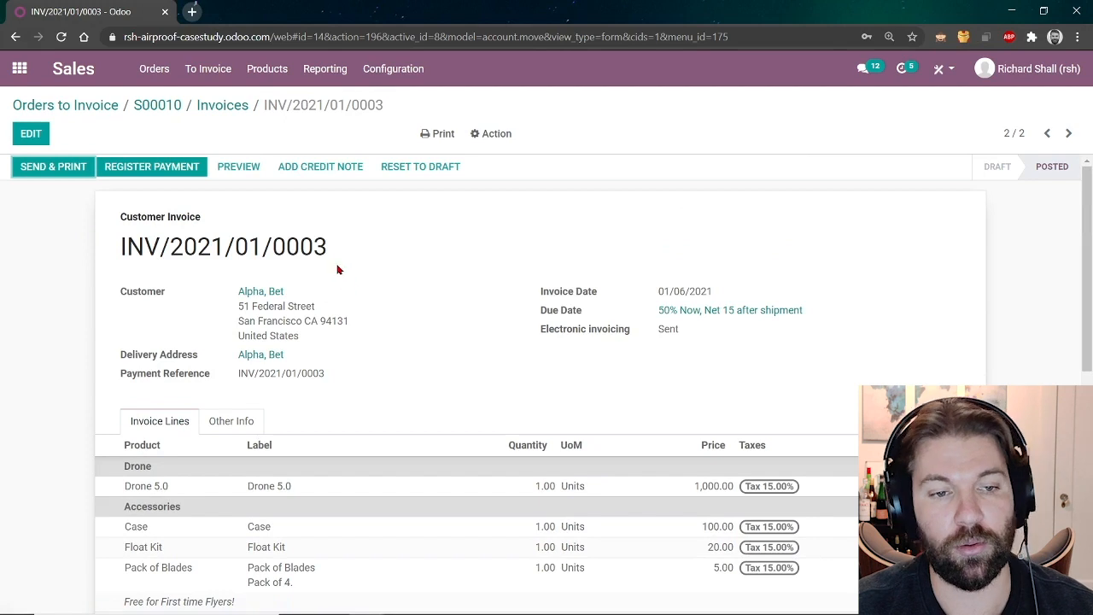
Register the $711.26 payment so the invoice is Paid, then advance to the Conclusion slide.
click(187, 168)
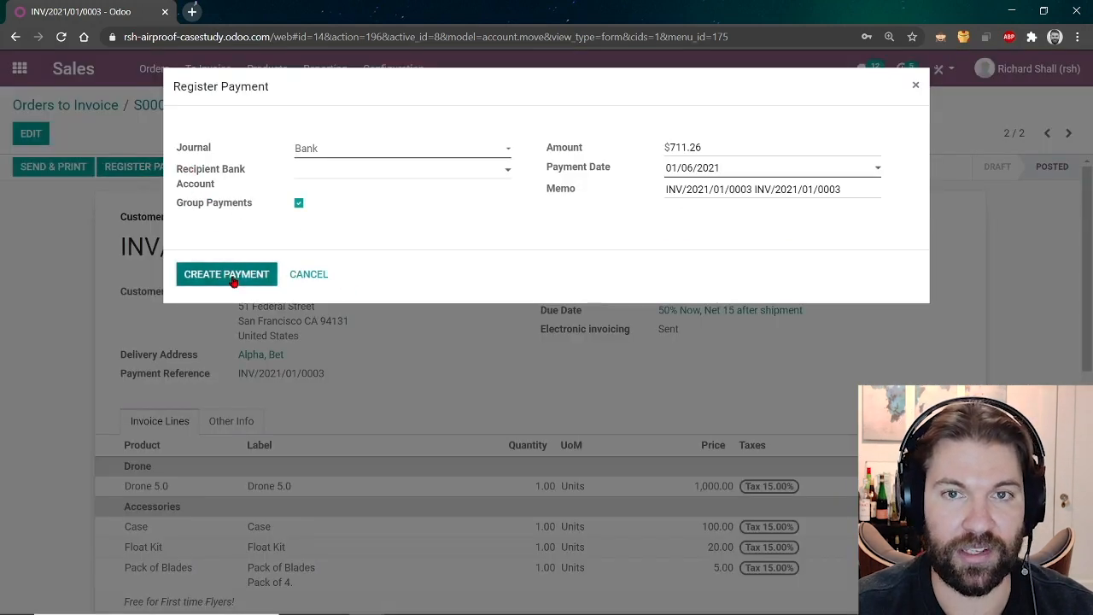
click(234, 278)
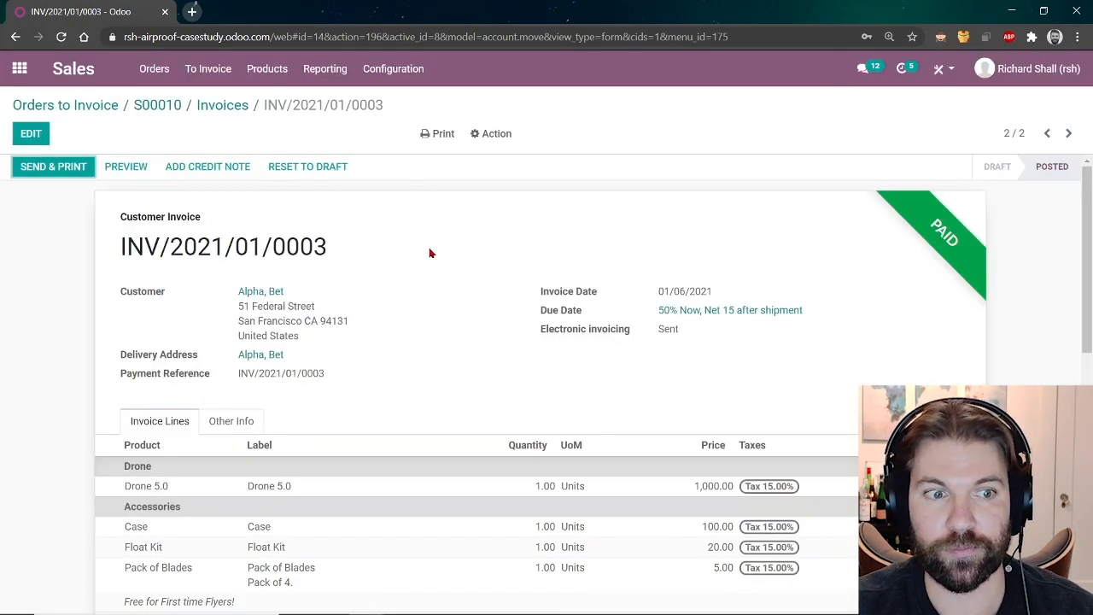
key(alt+Tab)
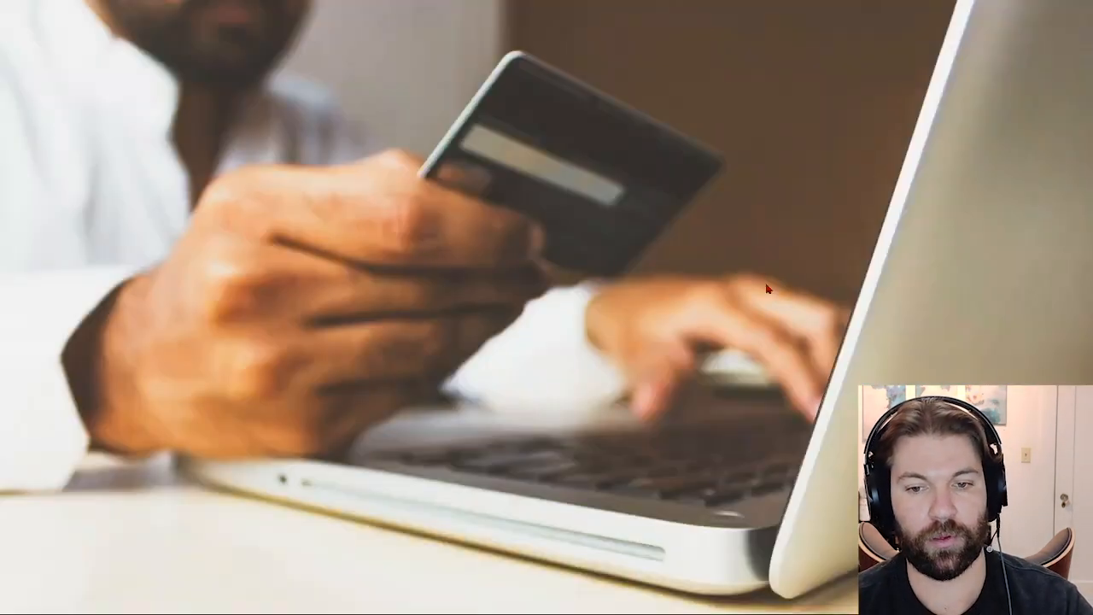
key(Right)
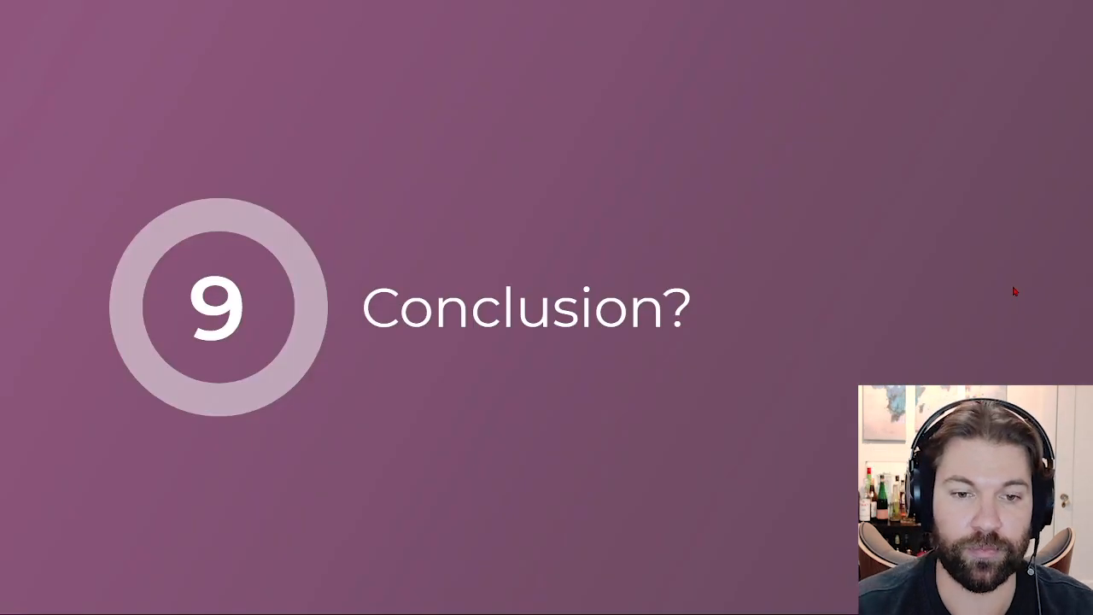